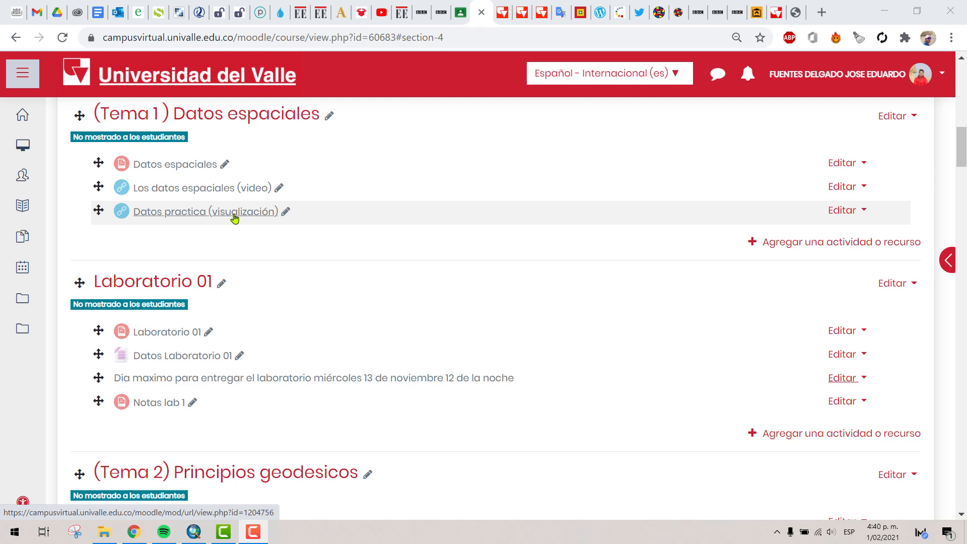
- Open the Datos practica (visualización) resource under Tema 1, view the Visualizacion.rar download page, and close it
left_click(234, 211)
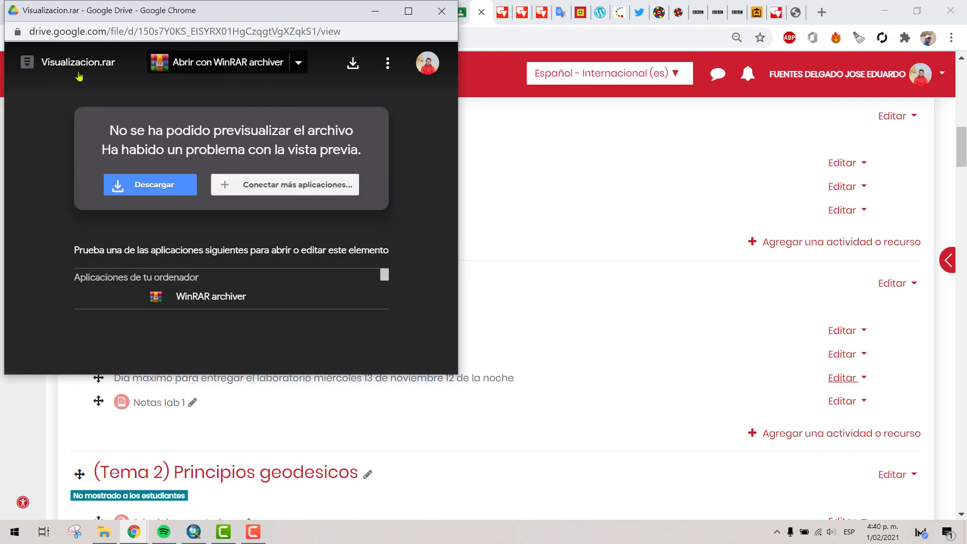
left_click(434, 19)
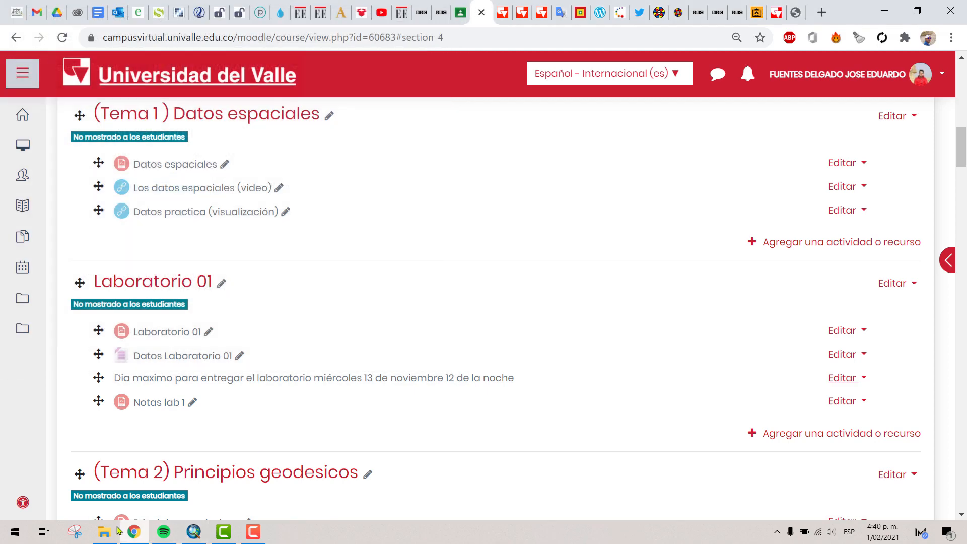
- Switch to File Explorer, widen the file type column in the Visualizacion folder, and open datos_espaciales.mxd in ArcMap
key("alt+Tab")
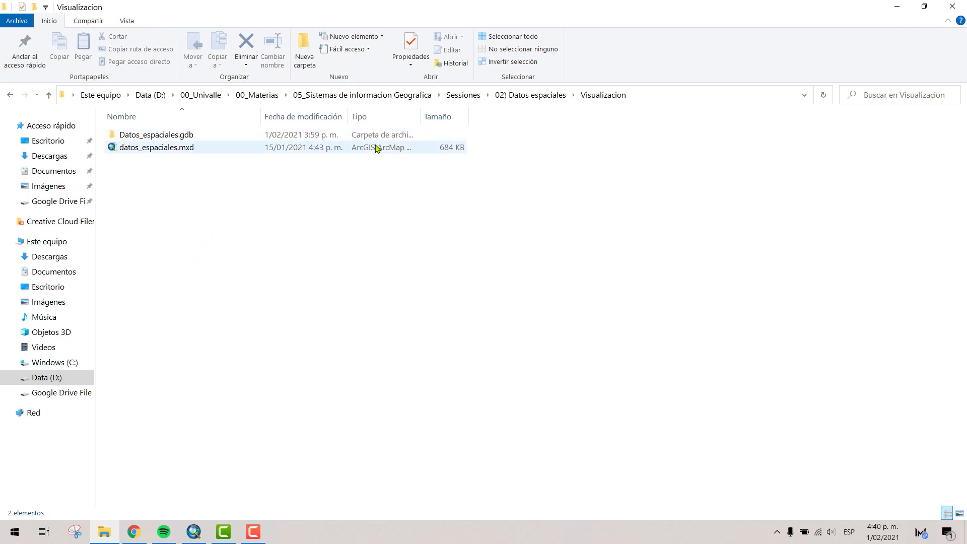
left_click_drag(422, 121, 466, 121)
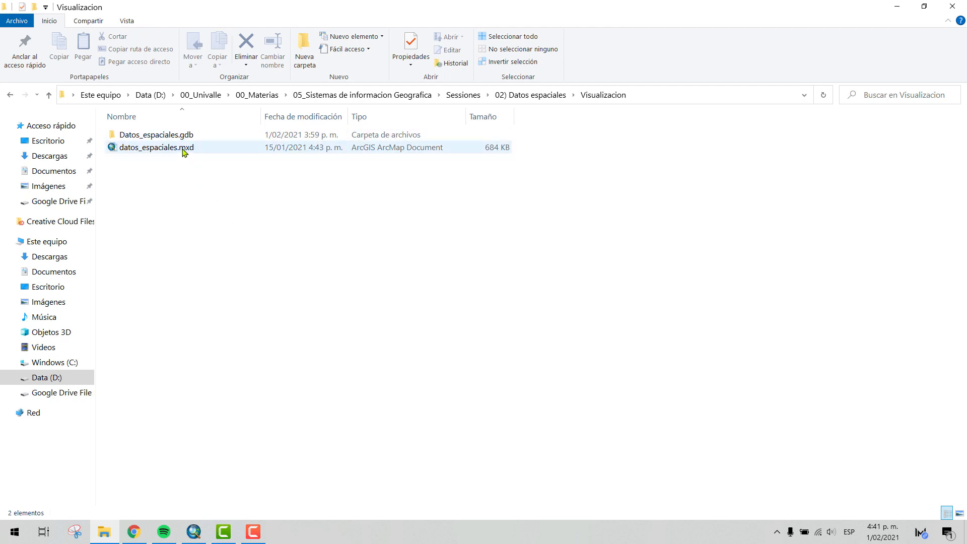
left_click(183, 152)
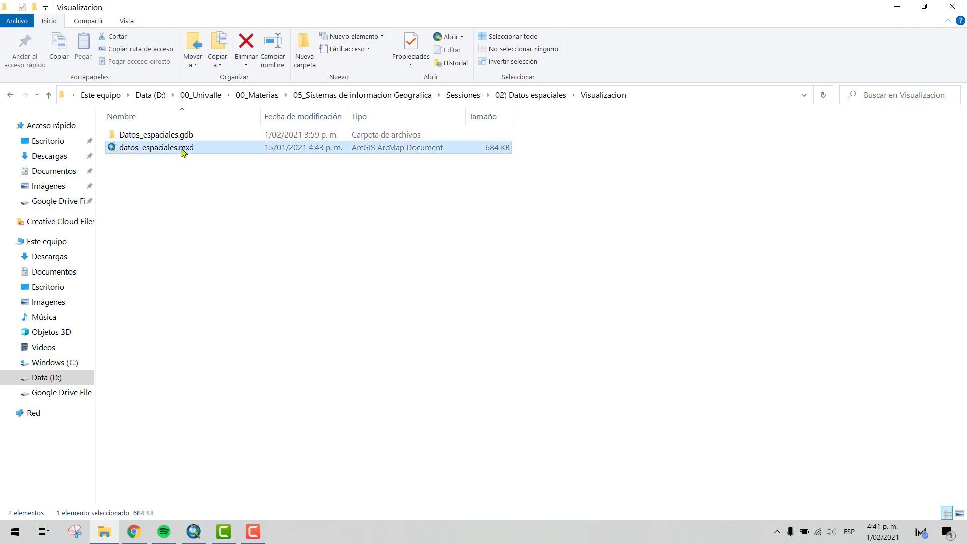
double_click(183, 152)
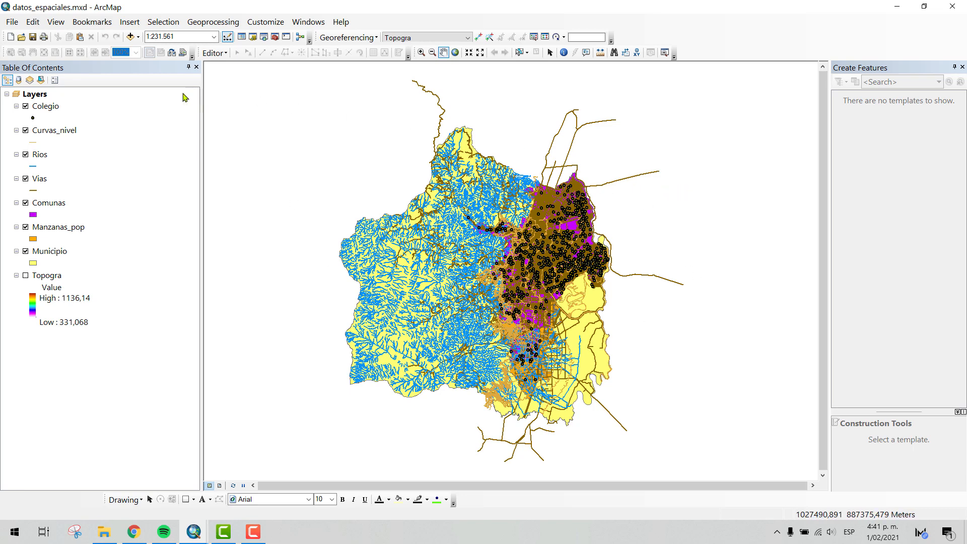
- Go through the map's layers one by one, from Colegio down to the Topogra raster
left_click(53, 107)
left_click(45, 132)
left_click(43, 157)
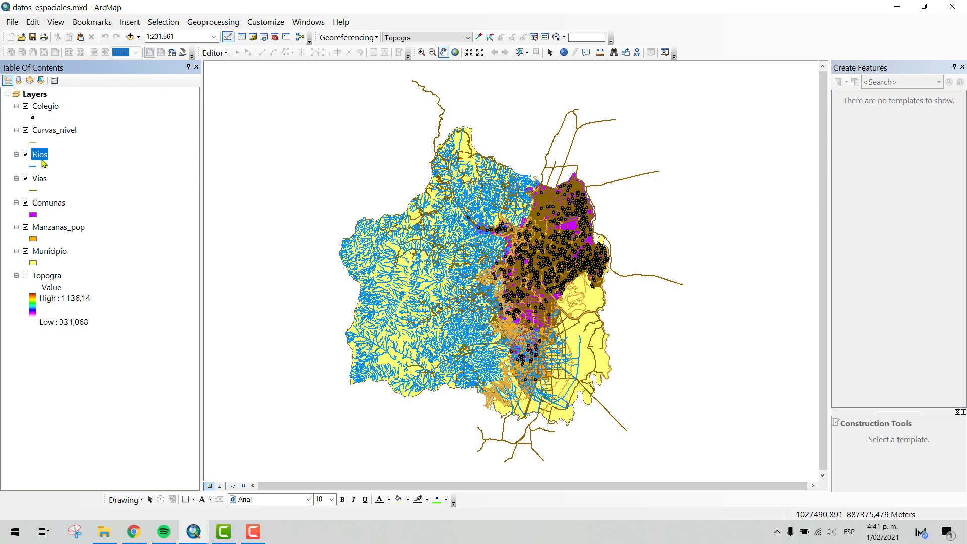
left_click(41, 180)
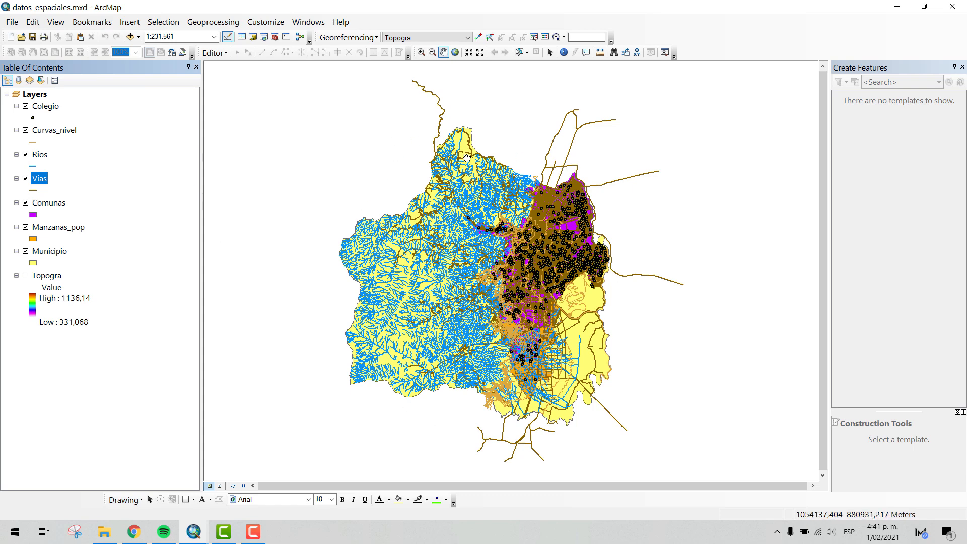
left_click(53, 207)
left_click(55, 229)
left_click(49, 253, "ctrl")
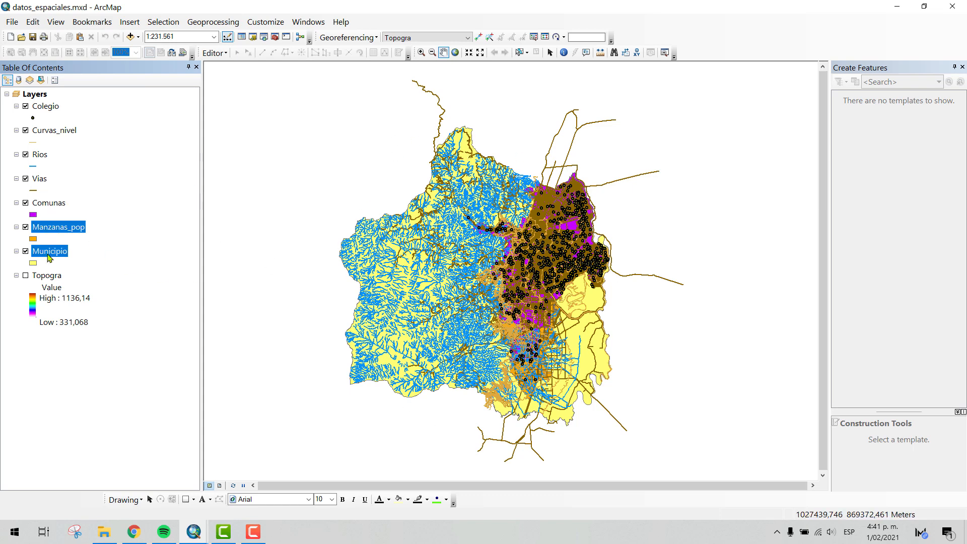
left_click(47, 275)
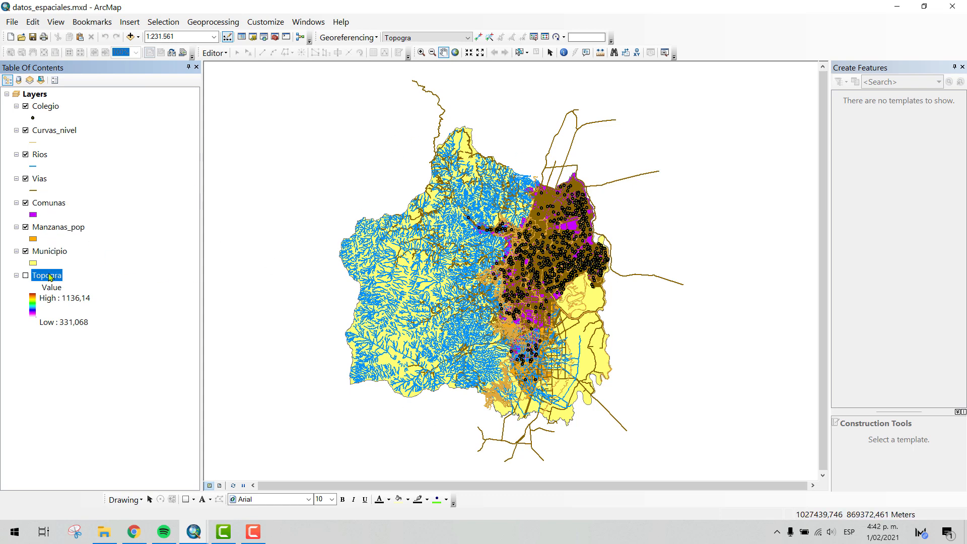
- Change the line color of the Rios layer's symbol to purple
left_click(33, 168)
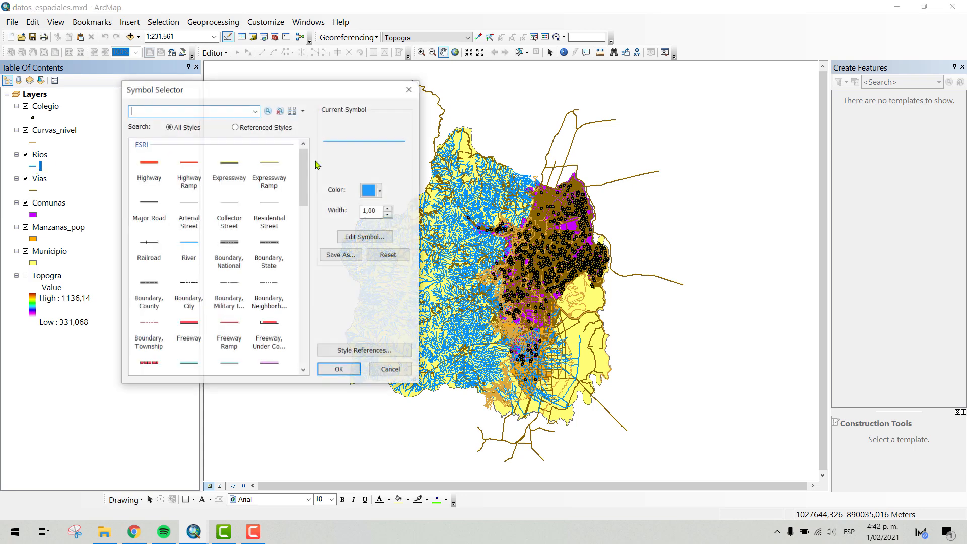
left_click(372, 190)
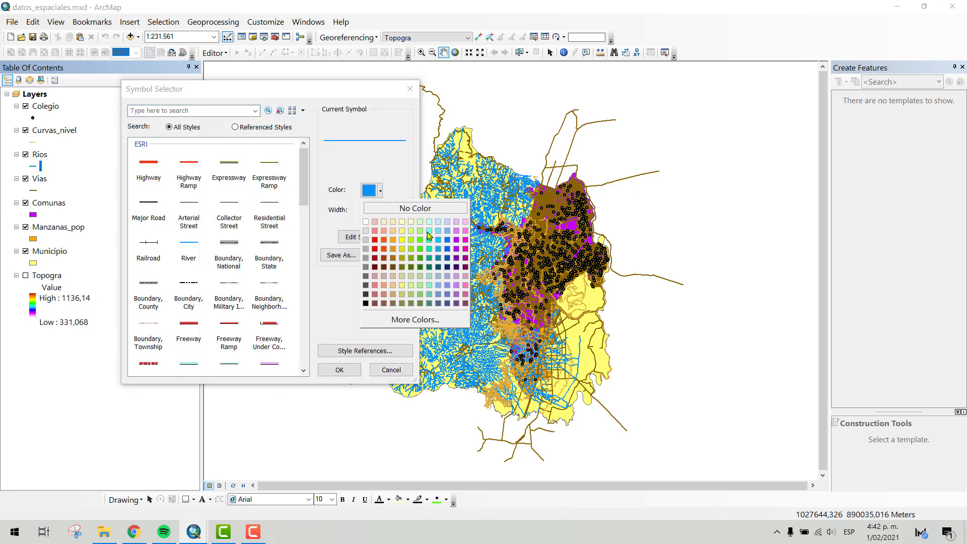
left_click(456, 239)
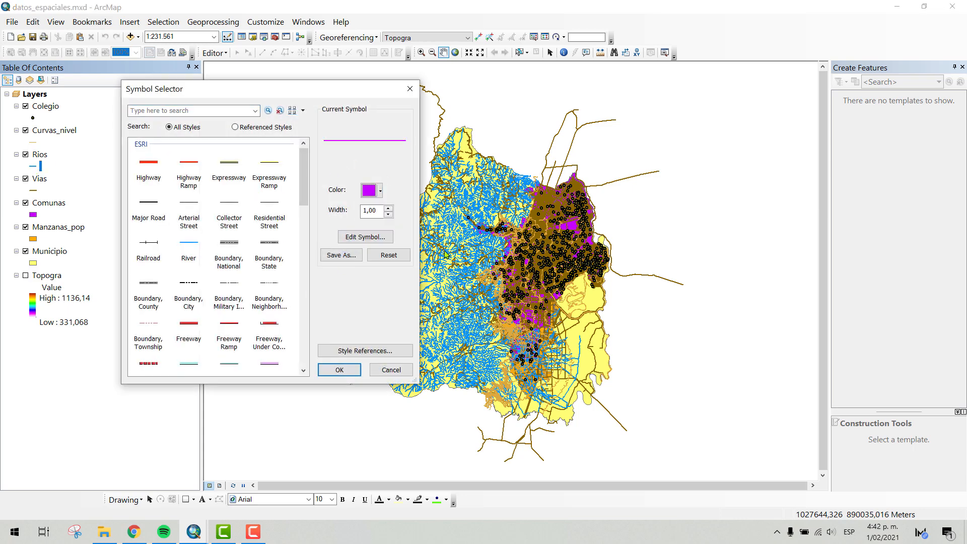
left_click(339, 370)
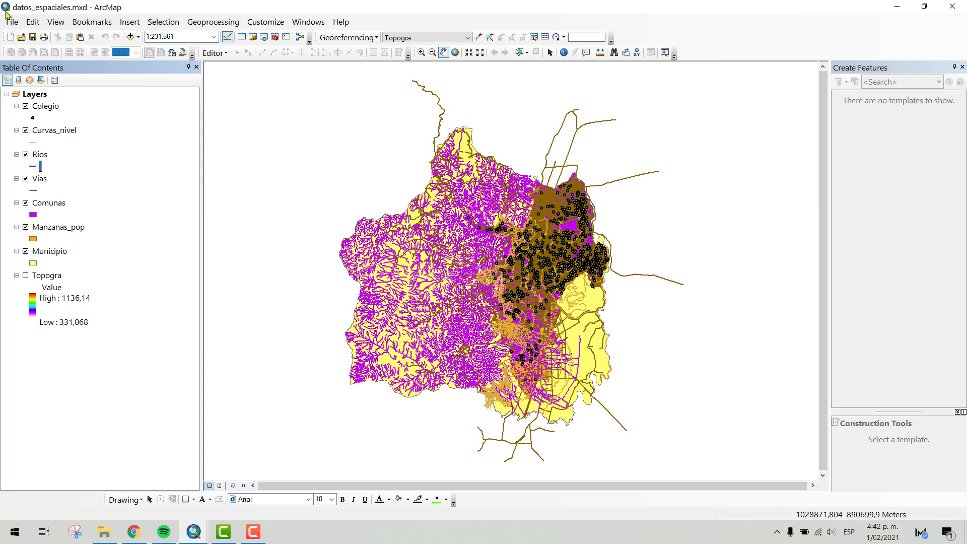
- Apply the predefined River symbol to the Rios layer
double_click(33, 167)
left_click(194, 248)
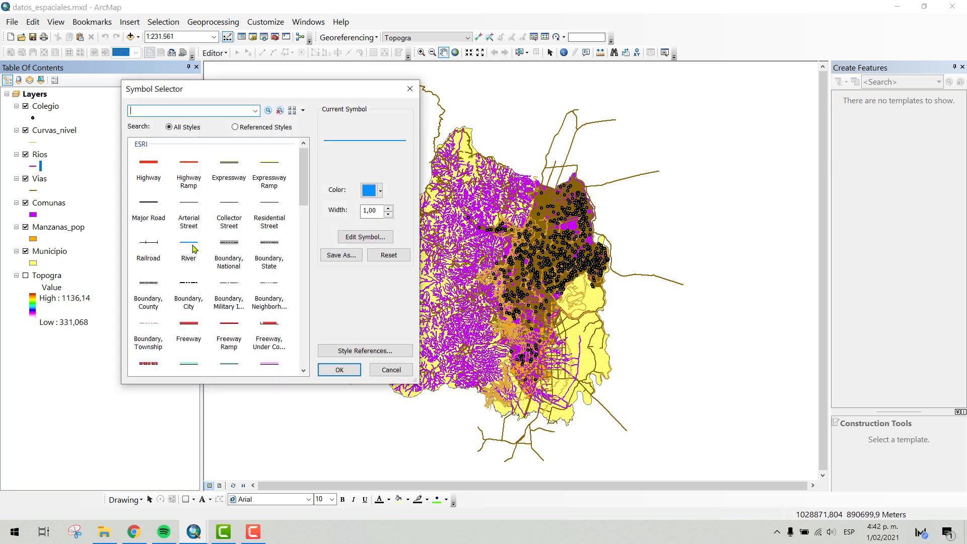
left_click(344, 370)
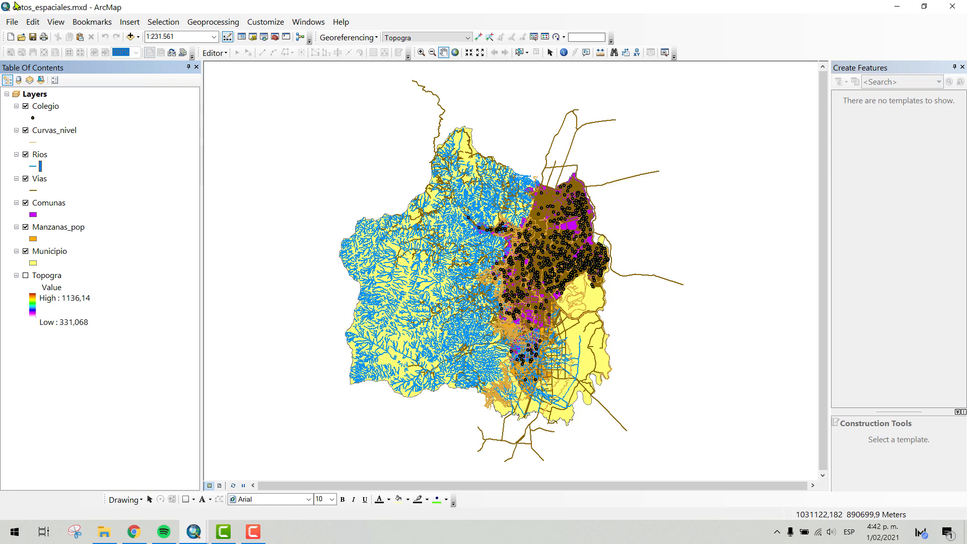
- Look over the Colegio, Curvas_nivel and Rios layers in the layer list
left_click(50, 108)
left_click(54, 132)
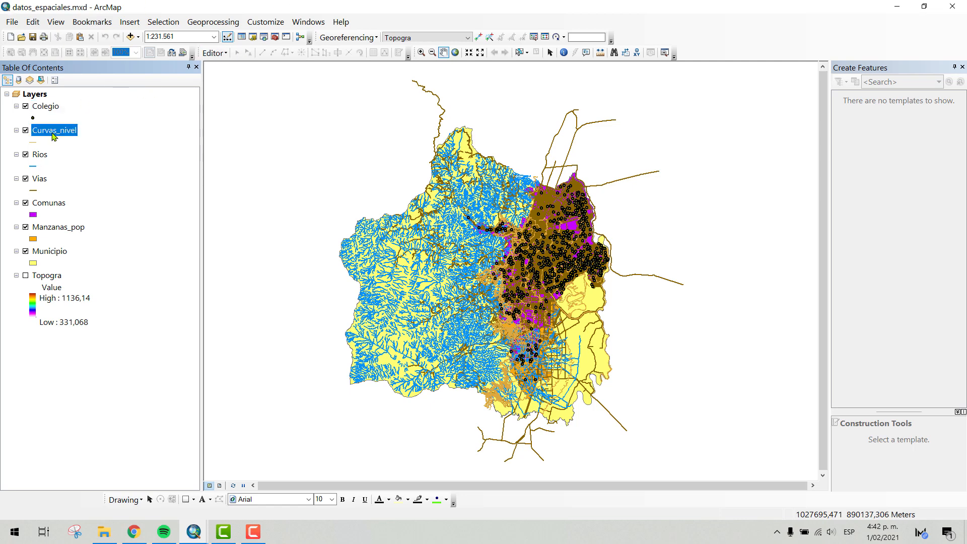
left_click(40, 154)
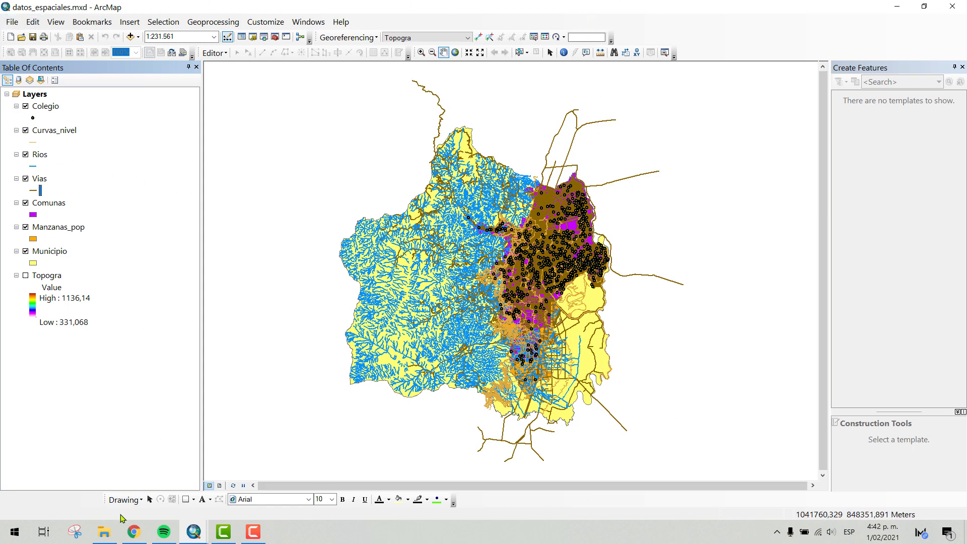
- Switch to File Explorer to locate the Datos_espaciales.gdb geodatabase beside the map document, and return to the datos_espaciales.mxd map in ArcMap
left_click(115, 532)
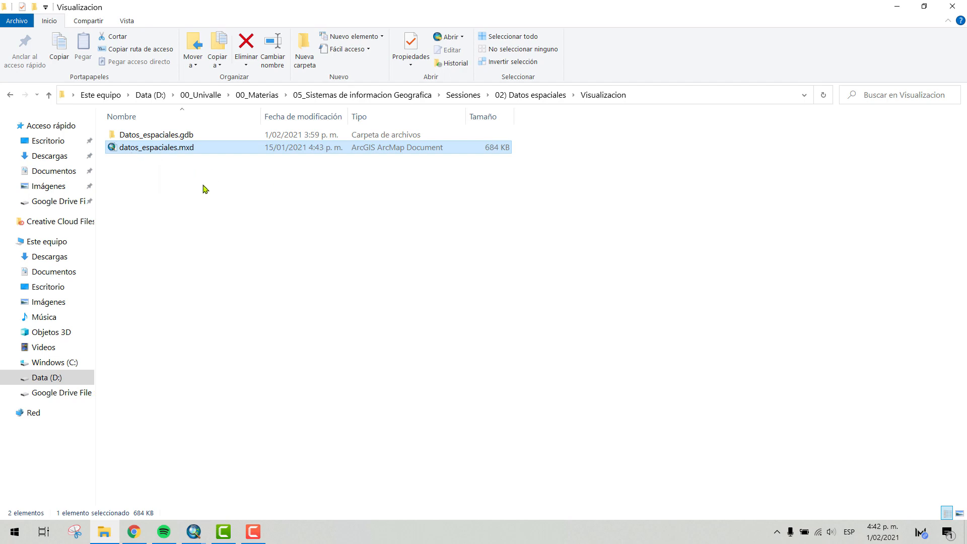
left_click(172, 135)
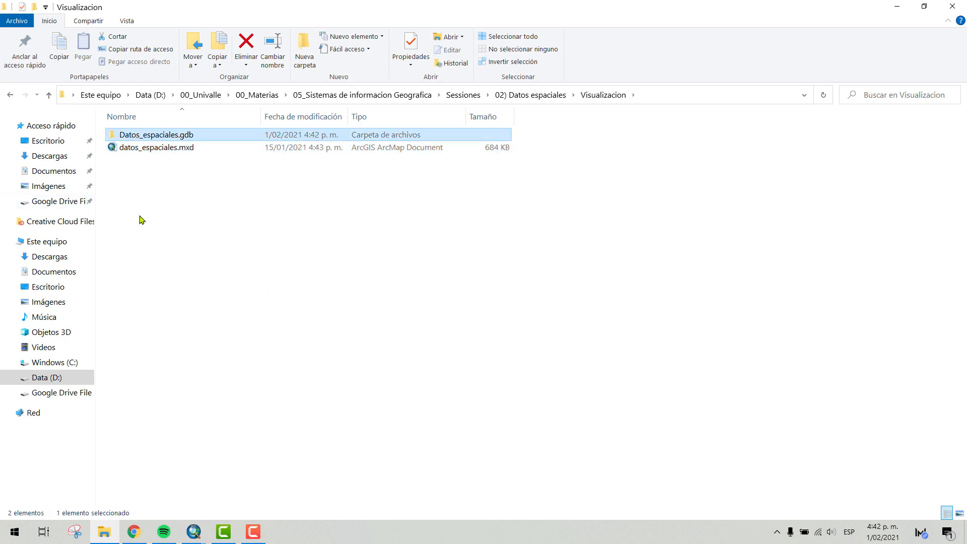
left_click(164, 192)
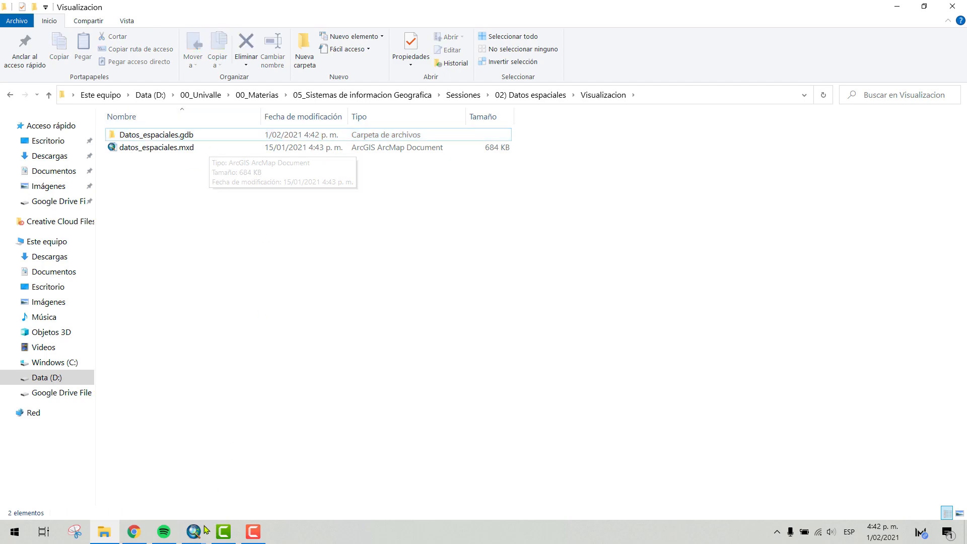
mouse_move(193, 531)
left_click(247, 504)
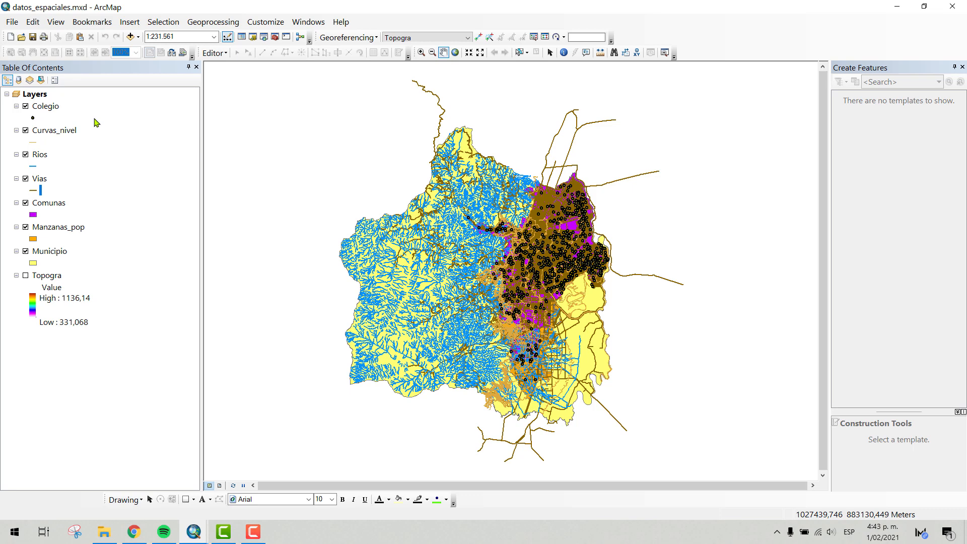
- Turn off the visibility of the Colegio, Curvas_nivel, Rios, Vias, Comunas, Manzanas_pop and Municipio layers
left_click(26, 131)
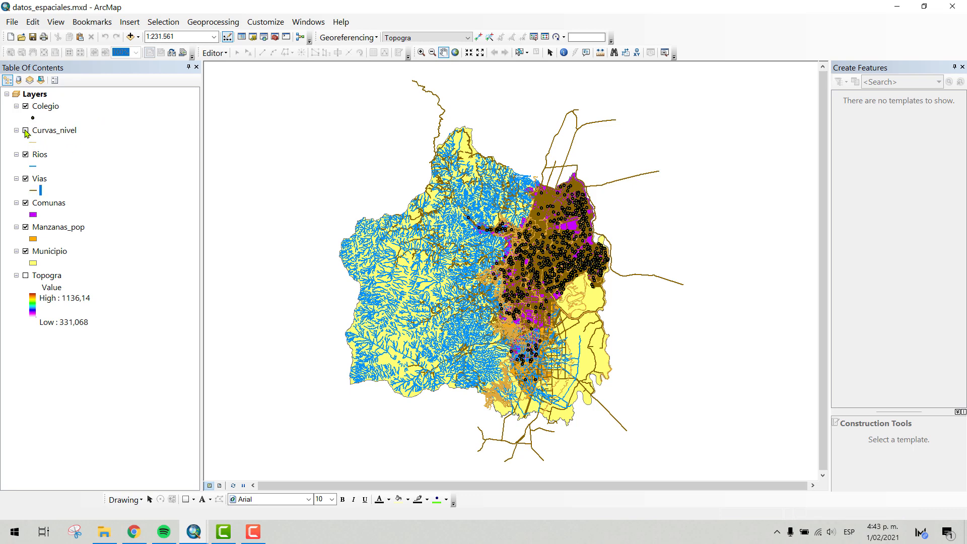
left_click(26, 107)
left_click(25, 155)
left_click(25, 179)
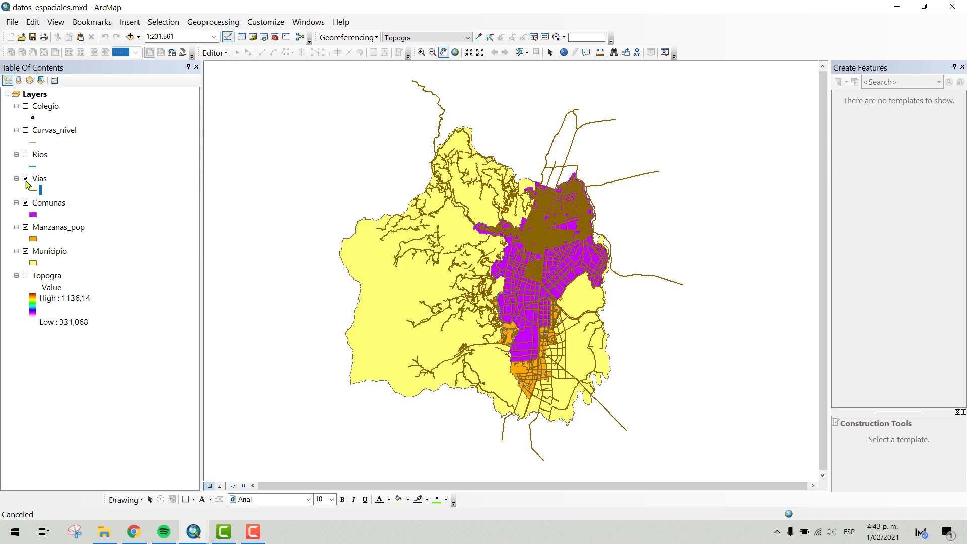
left_click(25, 203)
left_click(26, 227)
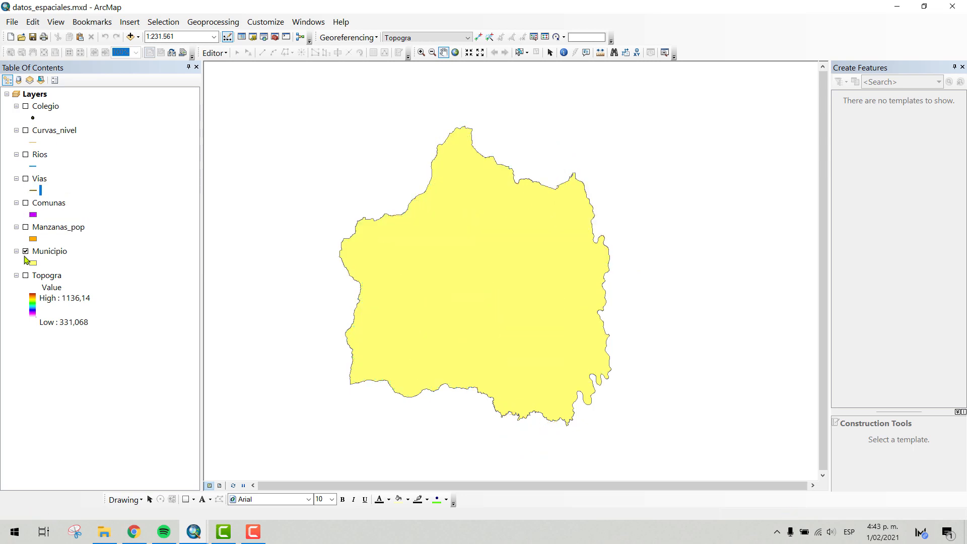
left_click(25, 251)
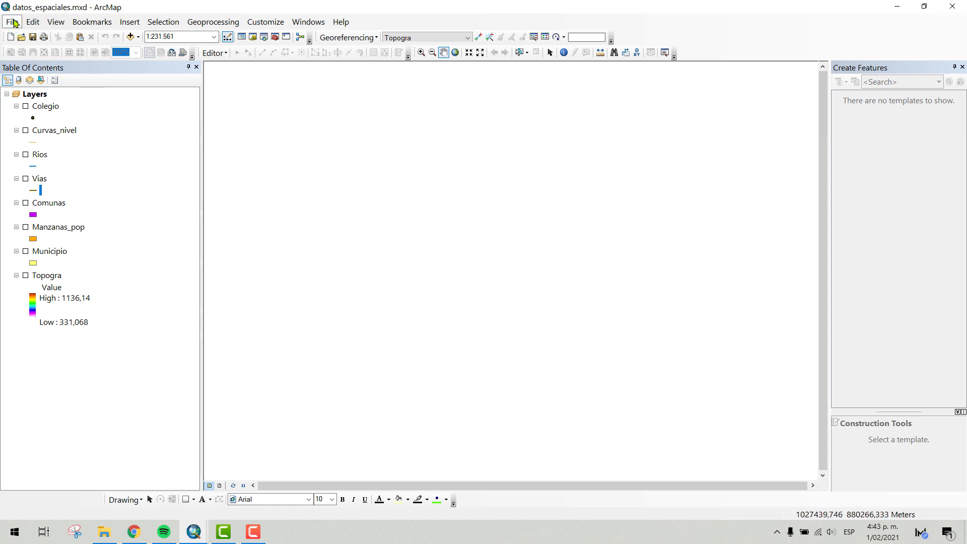
- Review the commands available for saving the map document
left_click(12, 22)
left_click(13, 22)
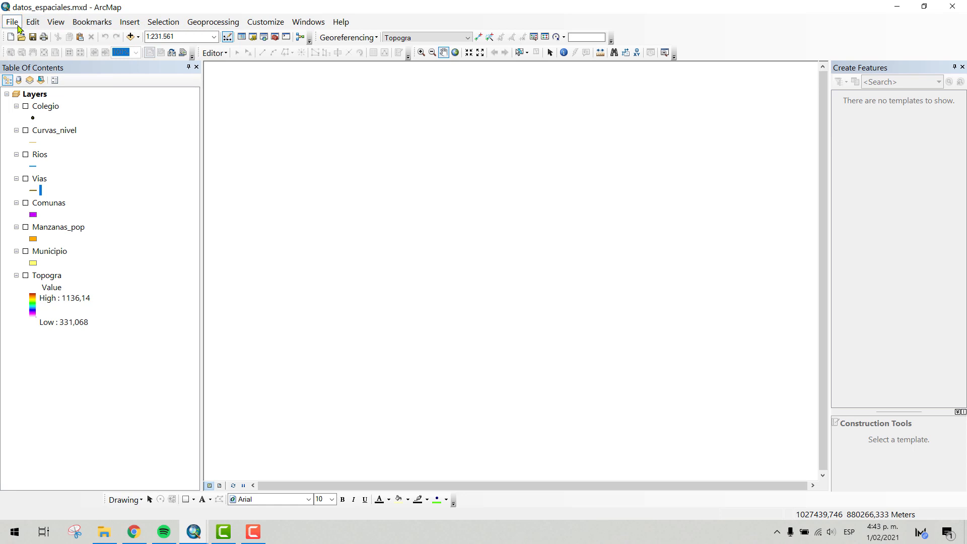
left_click(16, 24)
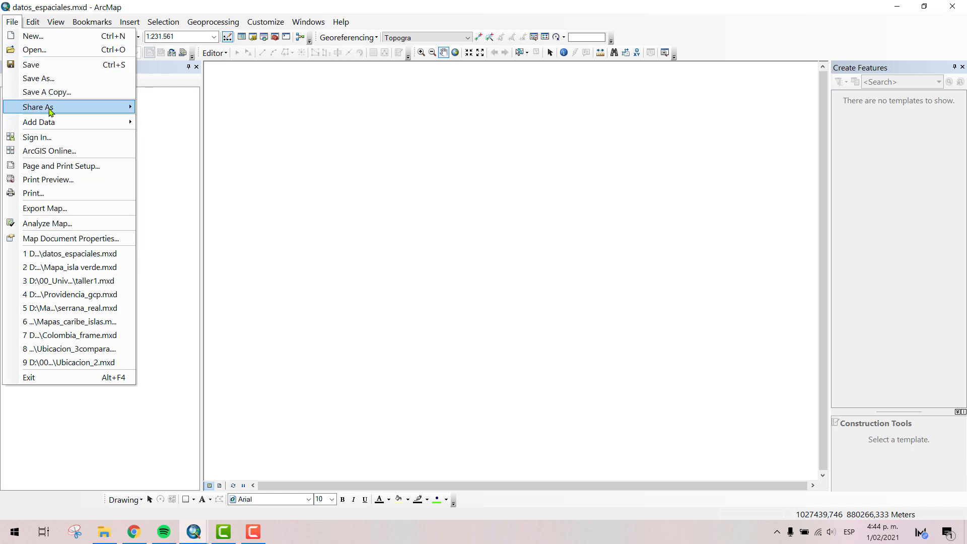
left_click(46, 64)
- Check the datos_espaciales.mxd file in the Visualizacion folder in File Explorer, and return to its ArcMap window
left_click(112, 530)
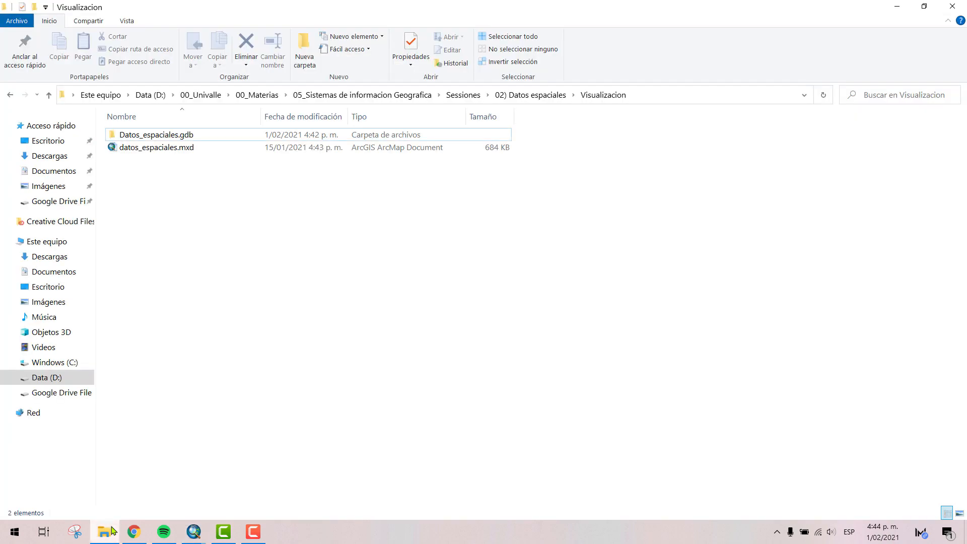
left_click(179, 151)
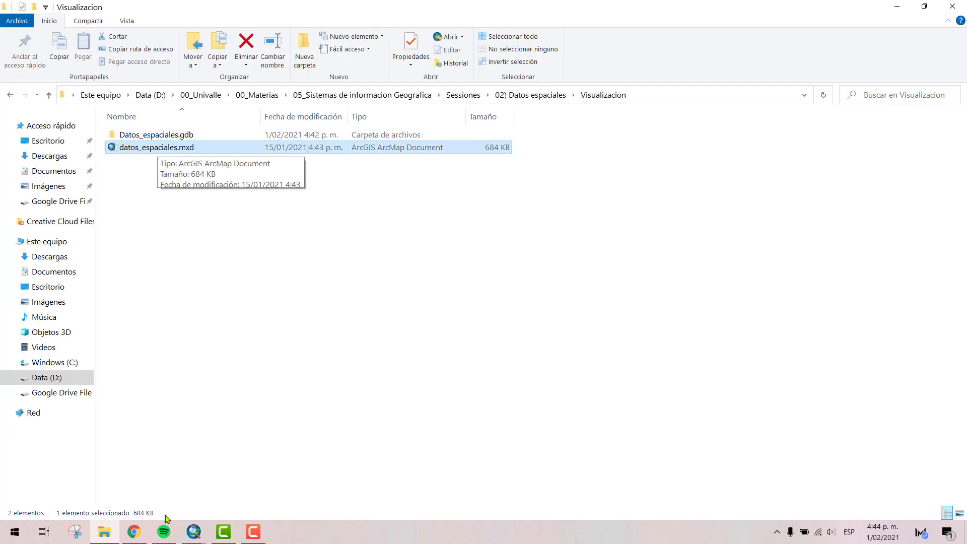
left_click(193, 531)
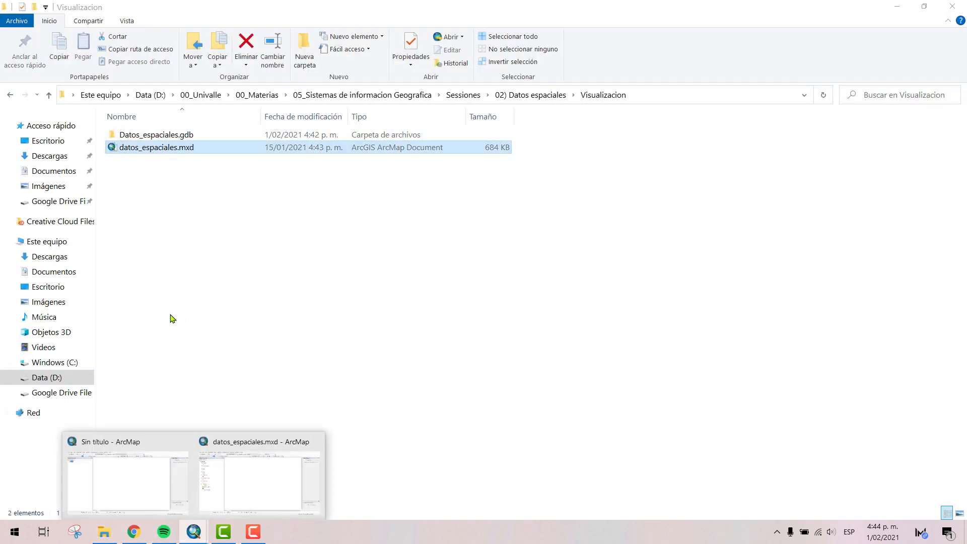
left_click(250, 470)
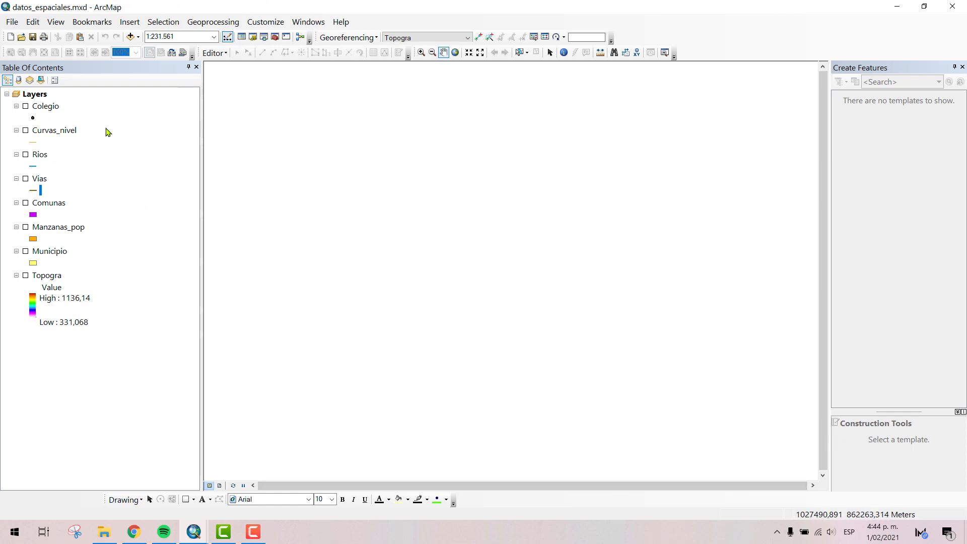
- Start adding data to the map and browse to the D:\ folder connection as the source location
left_click(130, 39)
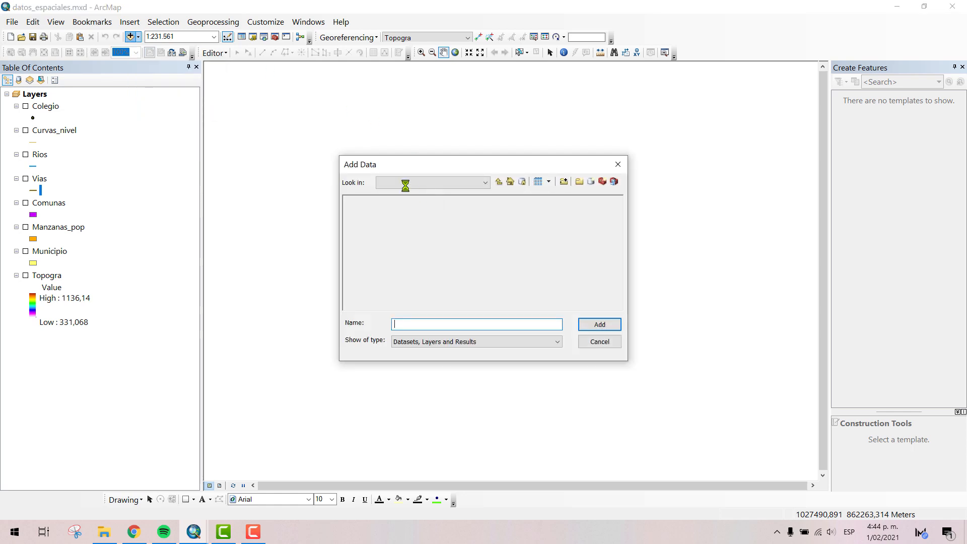
left_click(405, 183)
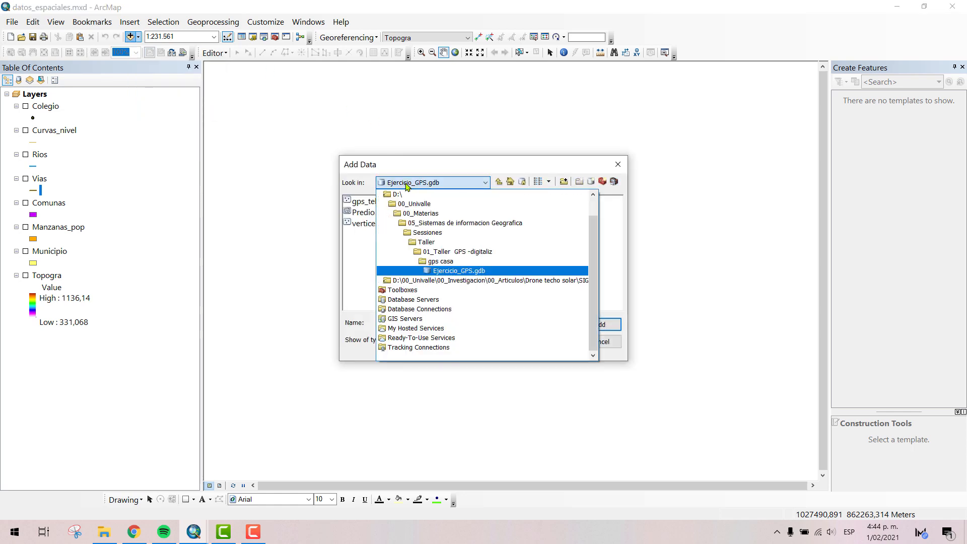
scroll(415, 221, "up", 2)
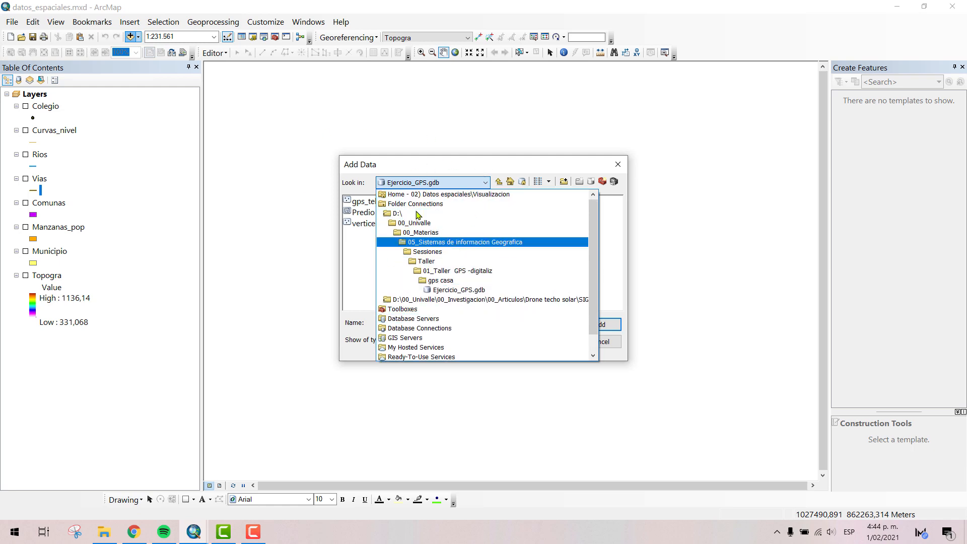
left_click(494, 167)
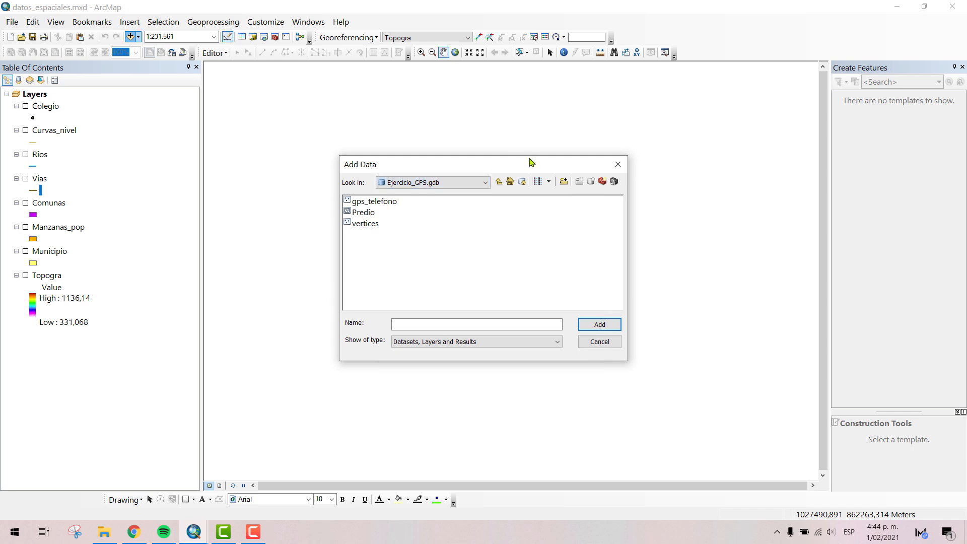
left_click(426, 183)
scroll(409, 200, "up", 3)
left_click(409, 196)
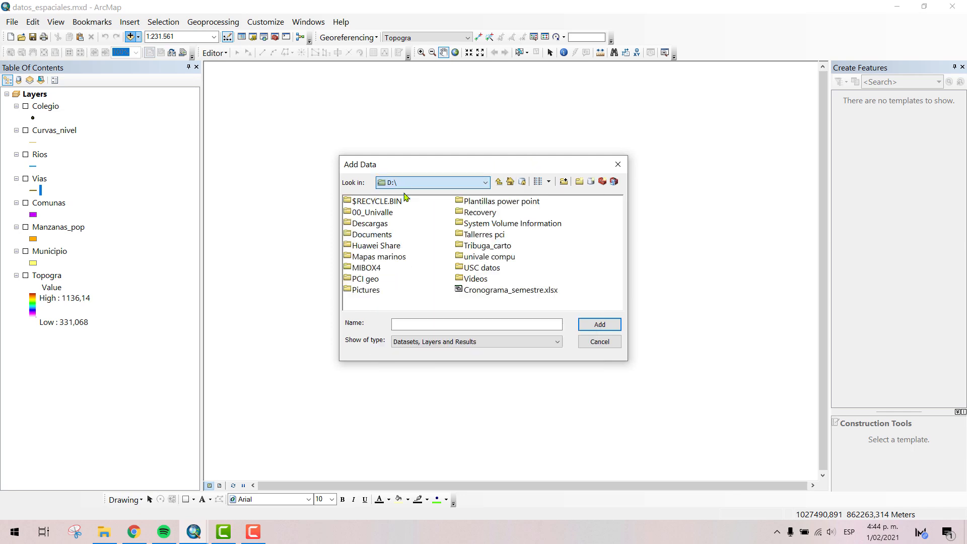
- Look through the Home folder and Database Servers as data sources, ending at the Folder Connections location
left_click(454, 184)
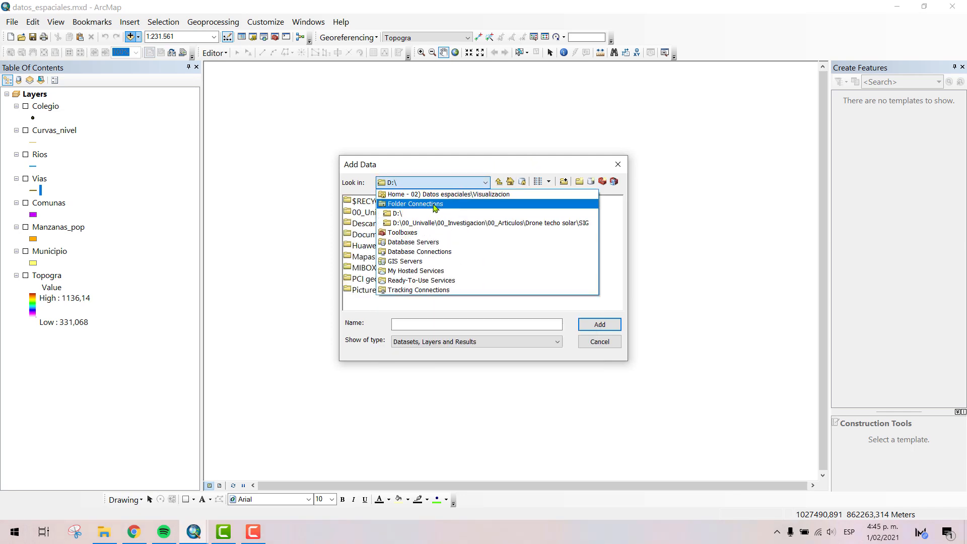
left_click(407, 195)
left_click(430, 181)
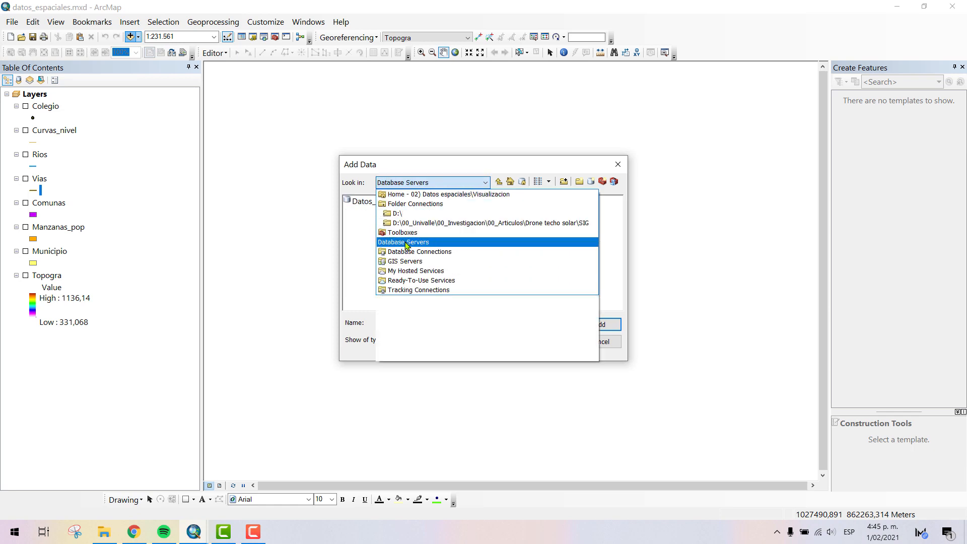
left_click(408, 241)
left_click(470, 183)
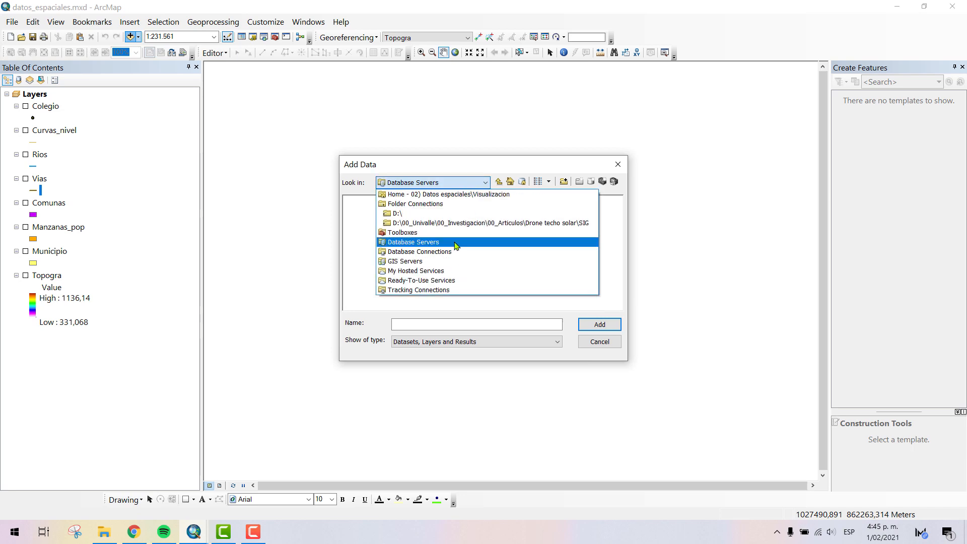
left_click(421, 204)
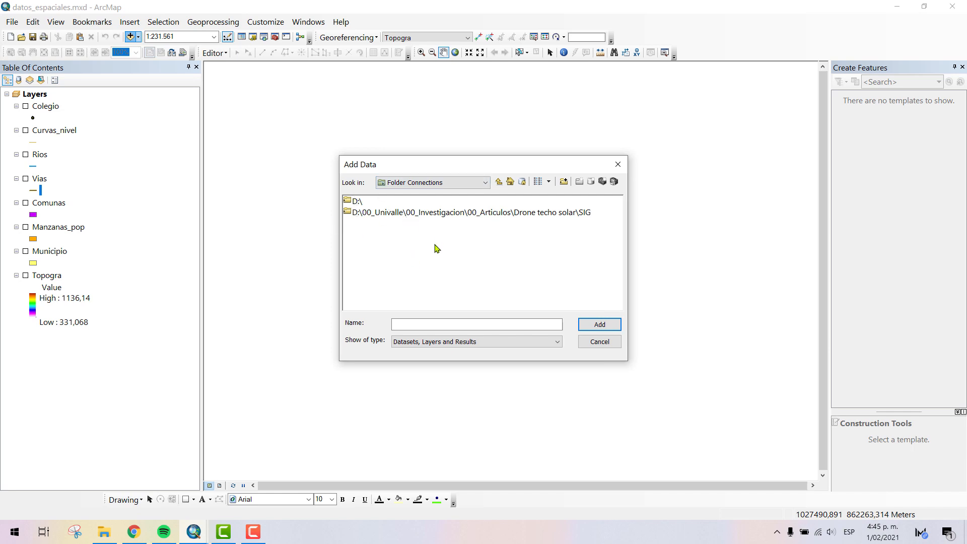
- Connect to the Data (D:) drive under Este equipo as a folder connection
left_click(564, 184)
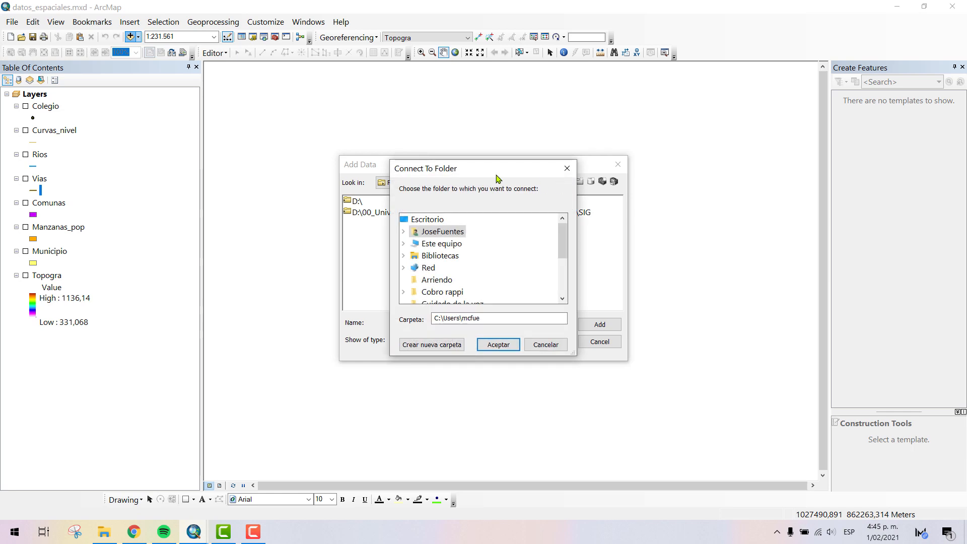
left_click_drag(469, 170, 680, 114)
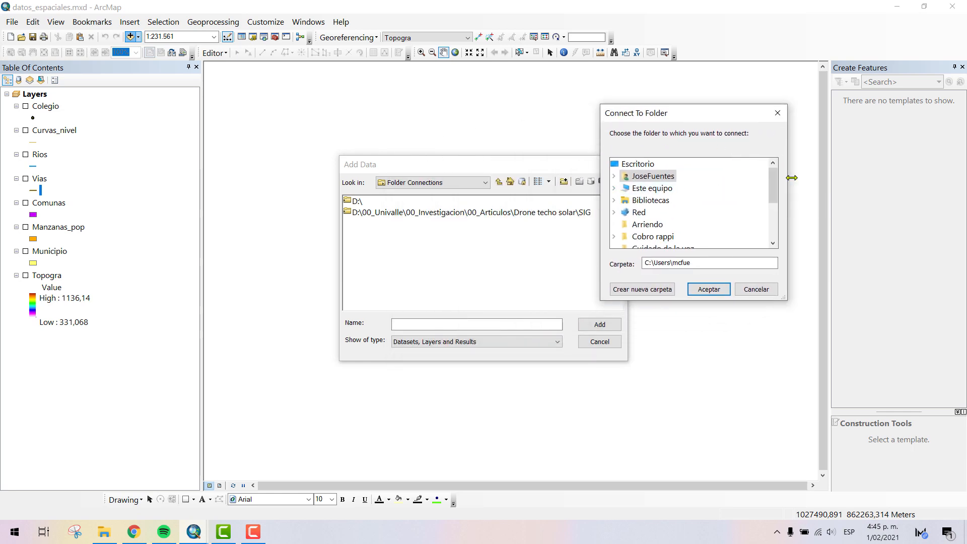
left_click_drag(768, 176, 769, 214)
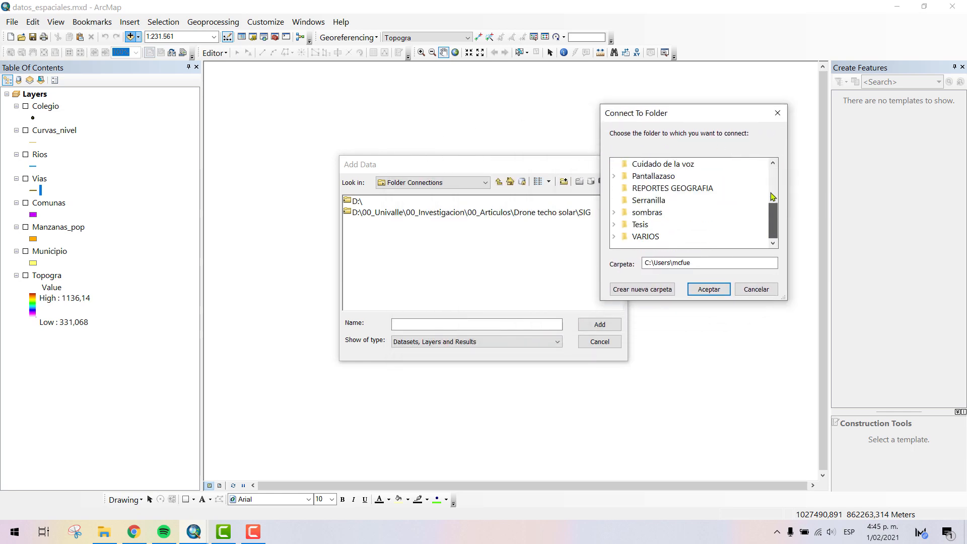
scroll(773, 196, "up", 3)
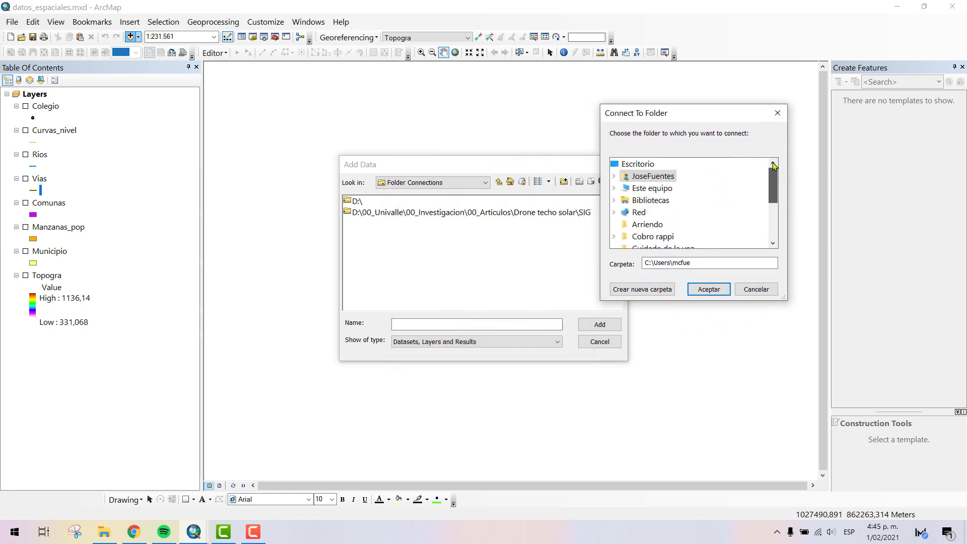
left_click(614, 188)
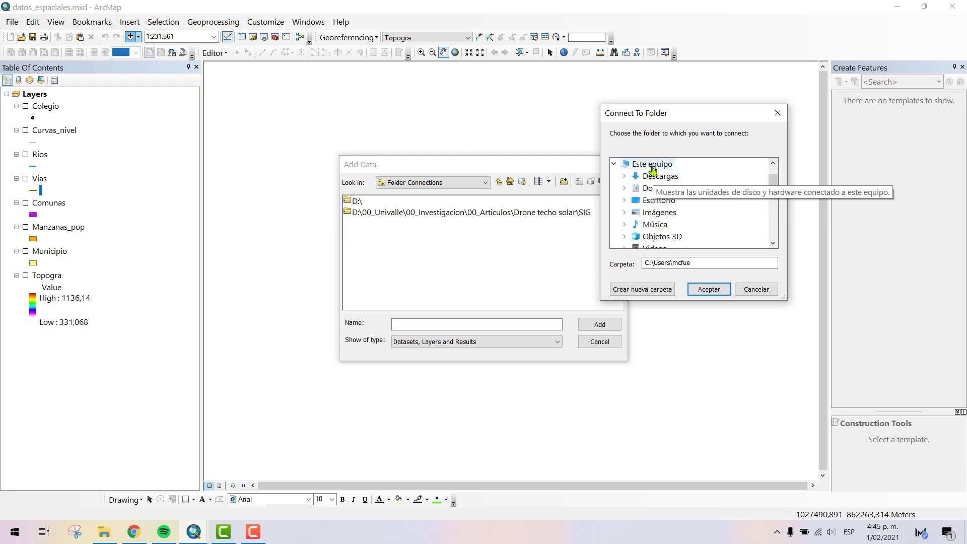
scroll(754, 207, "down", 2)
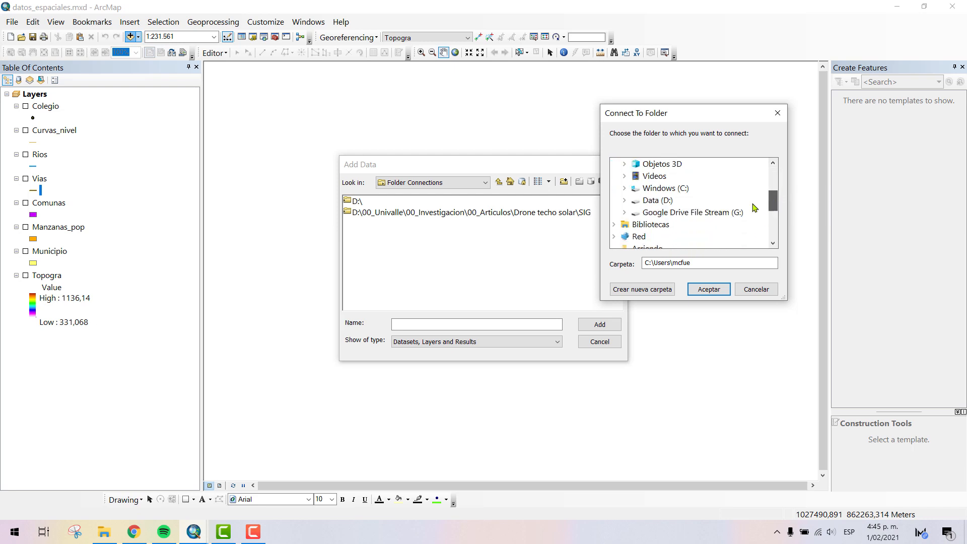
double_click(652, 202)
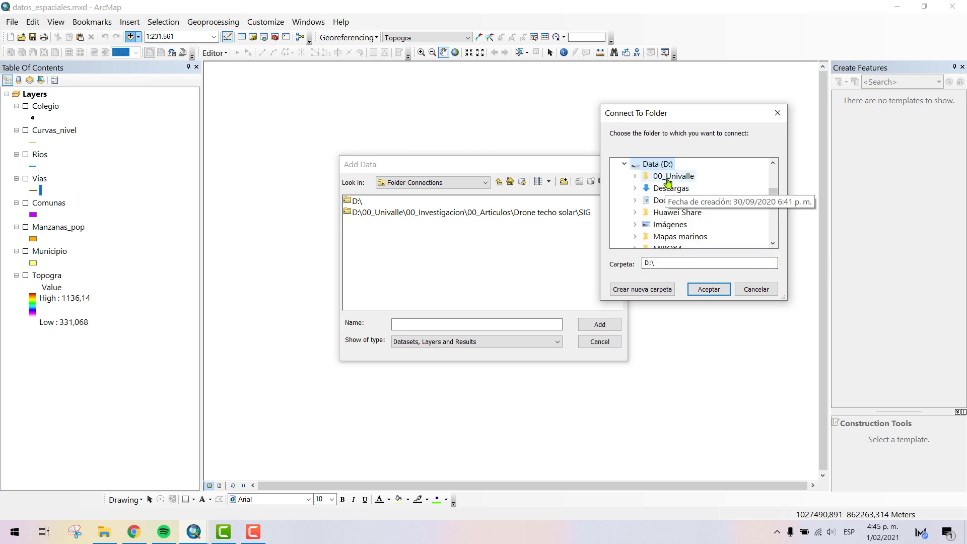
left_click(708, 293)
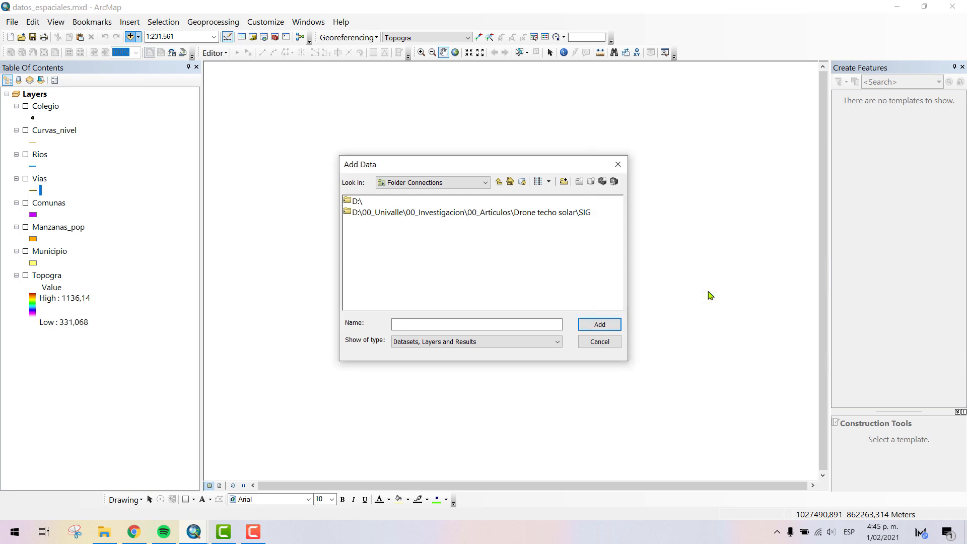
- View the contents of the D:\ connection, go back up one level, and close Add Data without adding anything
double_click(356, 203)
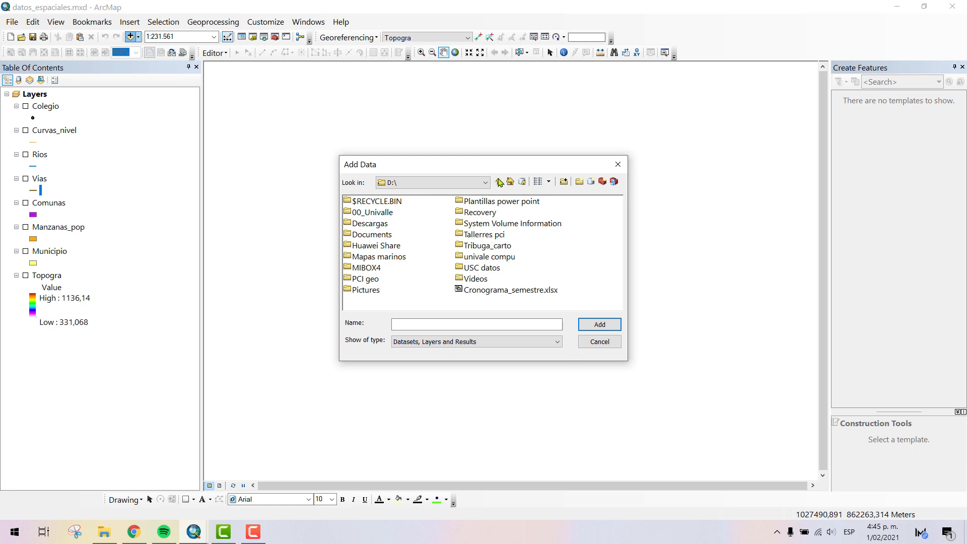
left_click(499, 182)
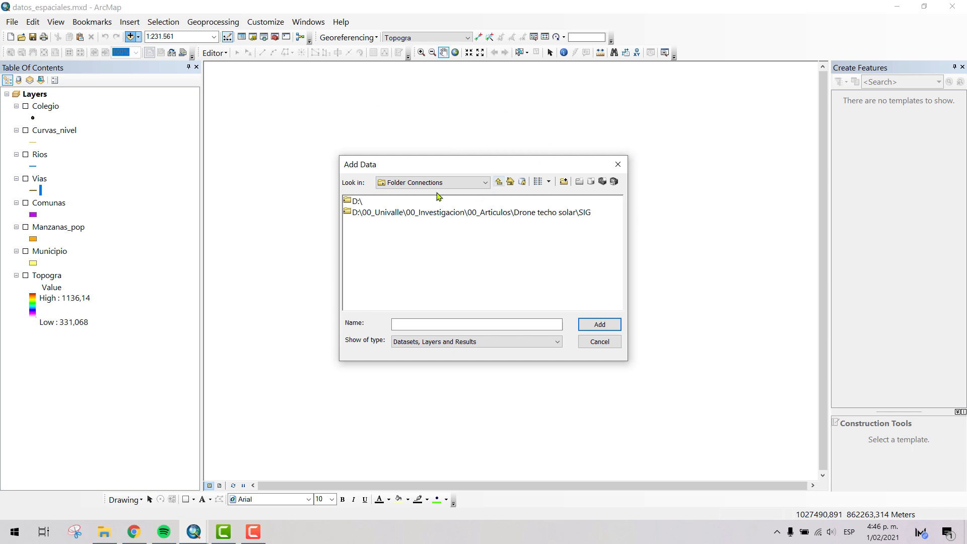
left_click(618, 164)
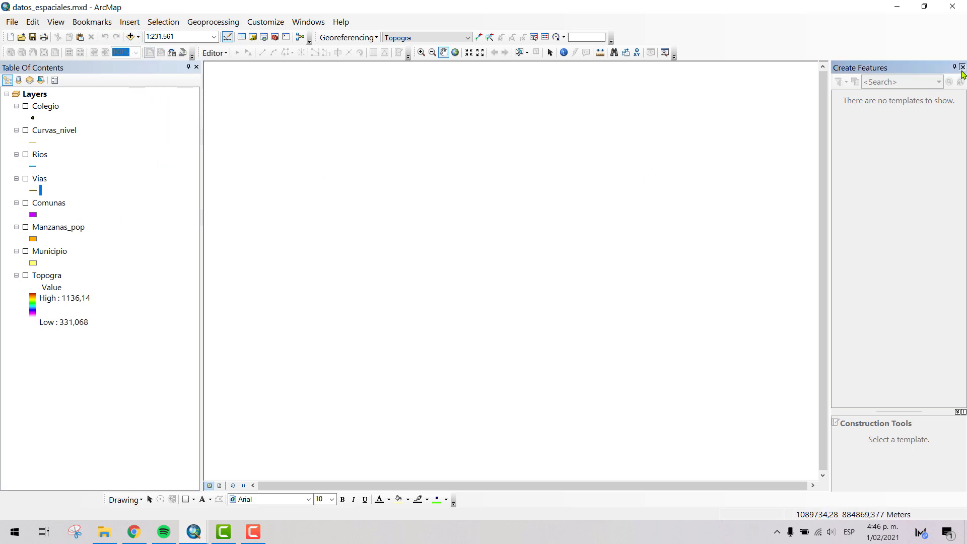
- Close the Create Features window, check the Visualizacion folder in File Explorer, and return to the ArcMap map
left_click(962, 67)
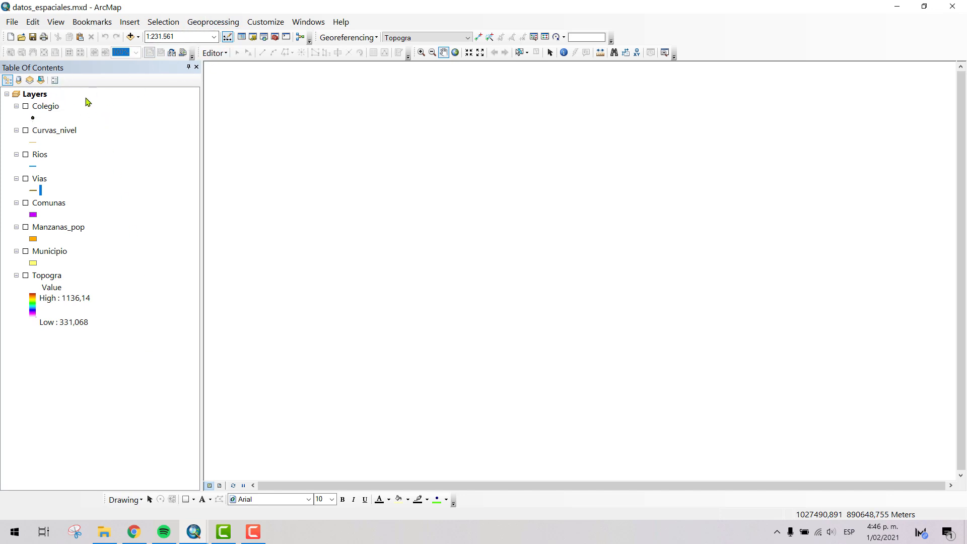
left_click(105, 531)
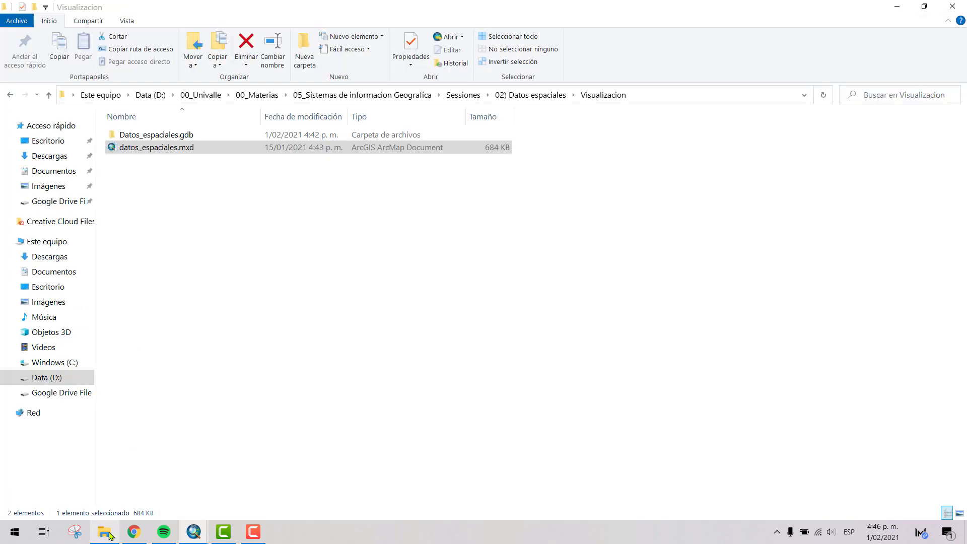
left_click(104, 534)
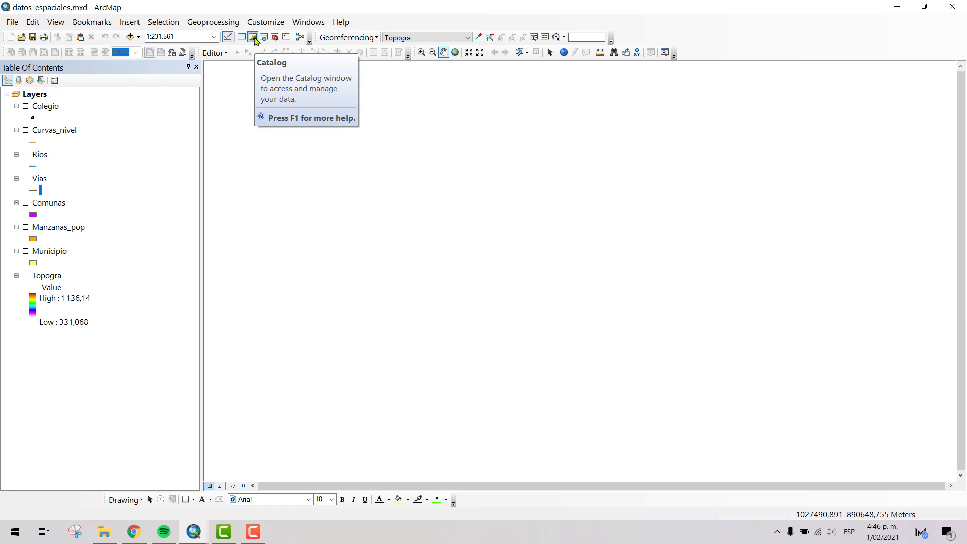
- Show the Catalog window with its folder connections, and close it again
left_click(253, 38)
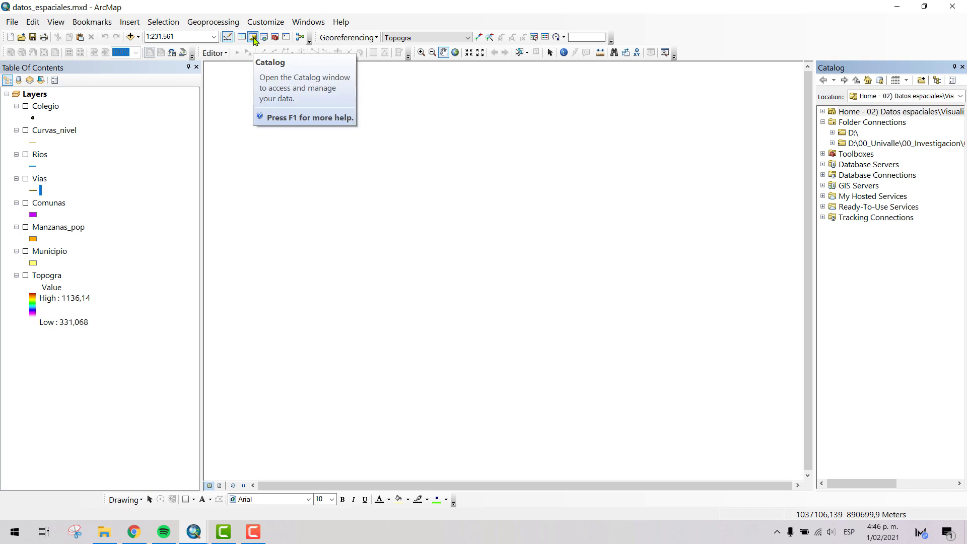
left_click(962, 68)
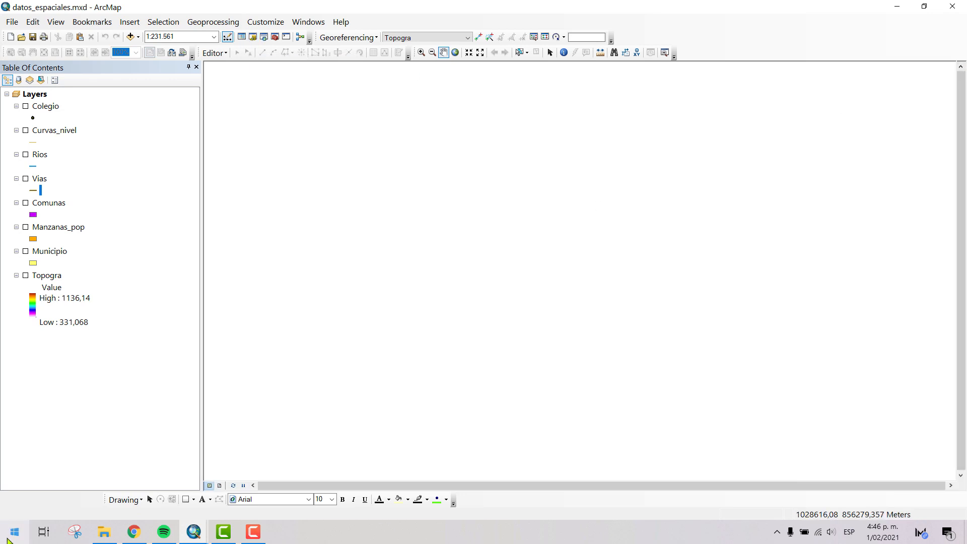
- Launch ArcCatalog 10.8 as a separate application and place its window in front of the ArcMap map
left_click(14, 531)
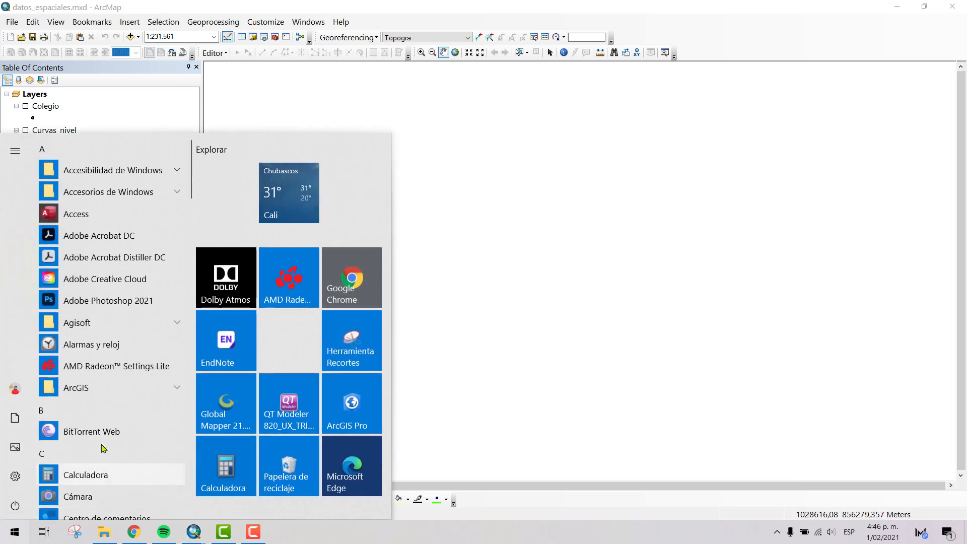
left_click(104, 388)
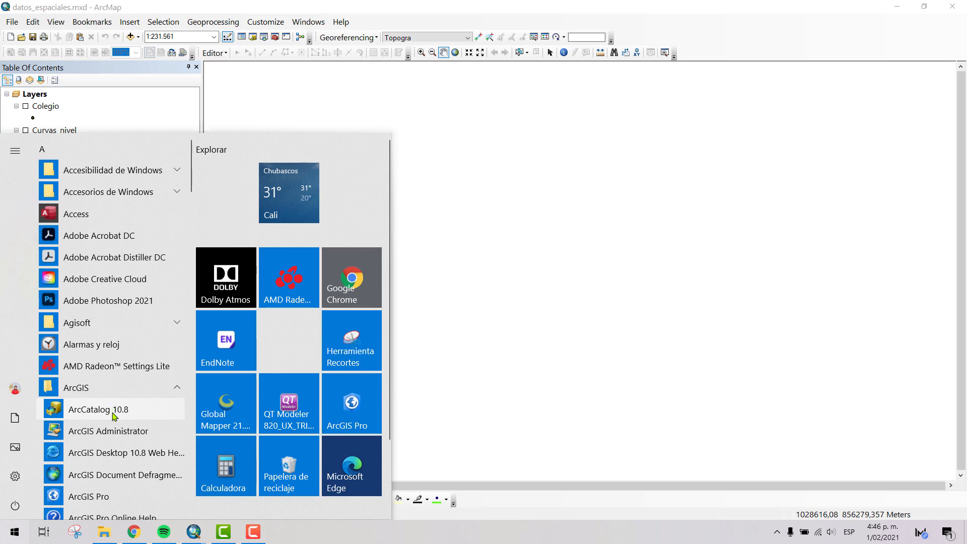
left_click(113, 415)
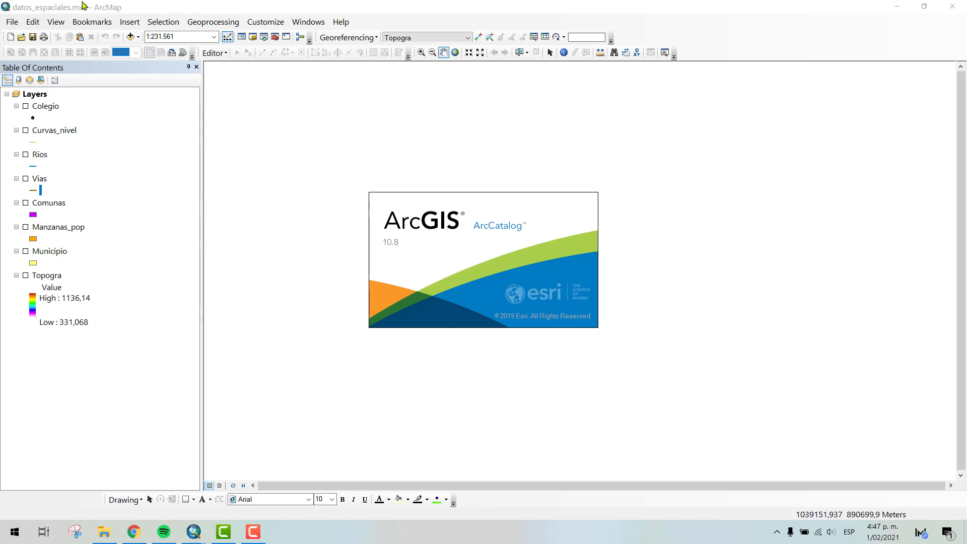
left_click_drag(283, 117, 470, 116)
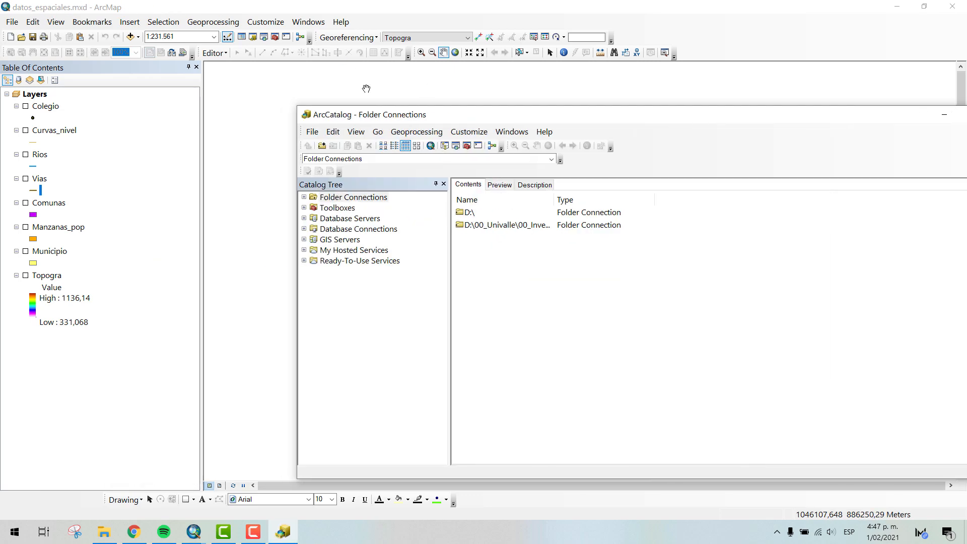
left_click(145, 4)
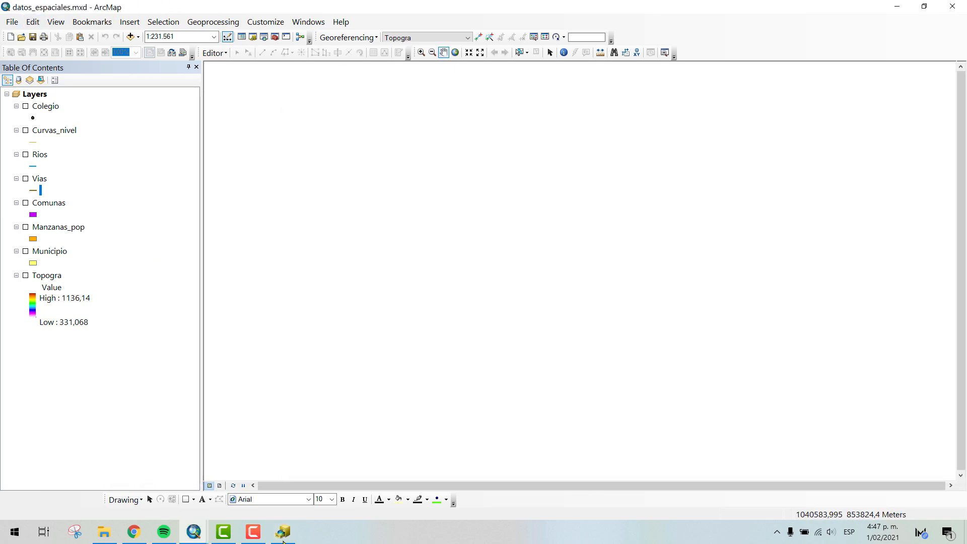
left_click(282, 531)
left_click_drag(574, 117, 517, 84)
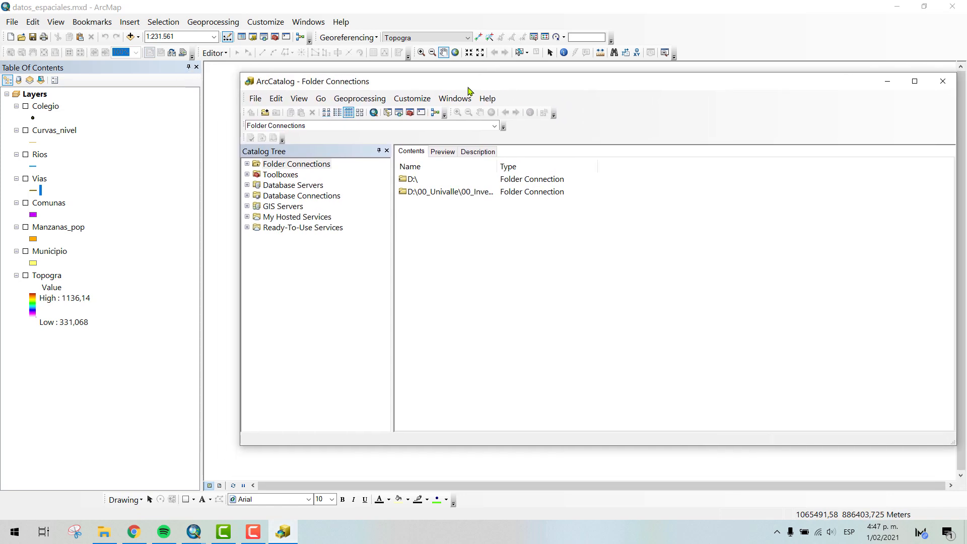
- Browse the D:\ connection to 00_Univalle\00_Materias\05_Sistemas de informacion Geografica\Sessiones\02) Datos espaciales\Visualizacion
double_click(412, 179)
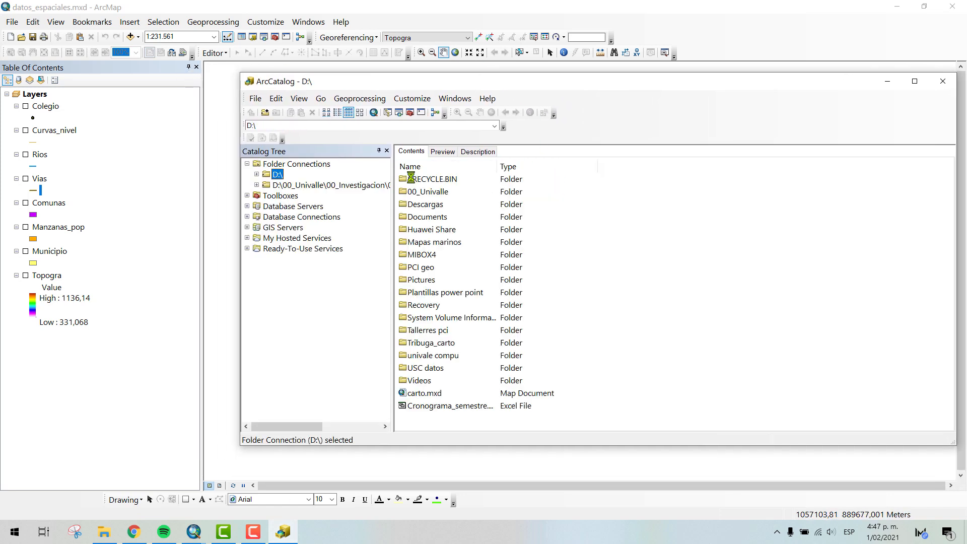
left_click(415, 195)
double_click(414, 195)
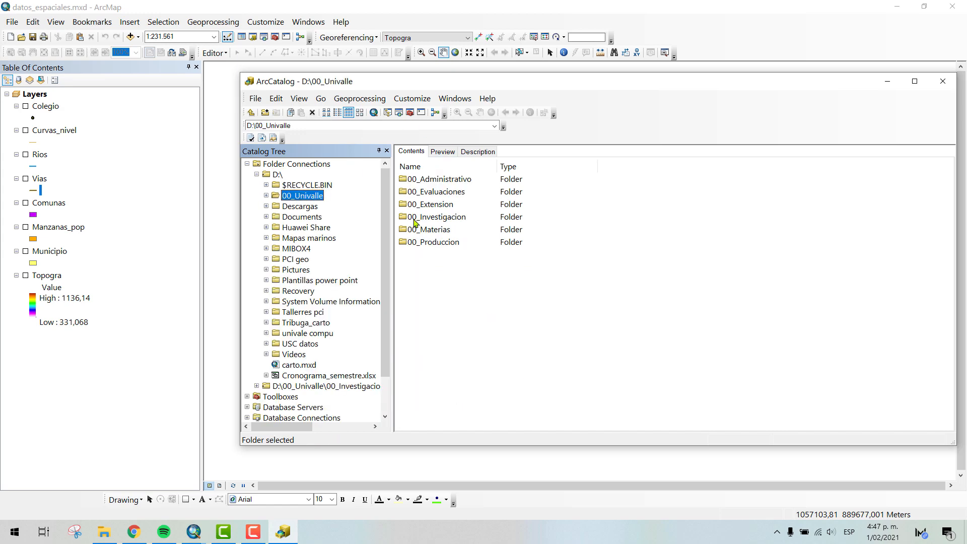
double_click(424, 230)
double_click(441, 230)
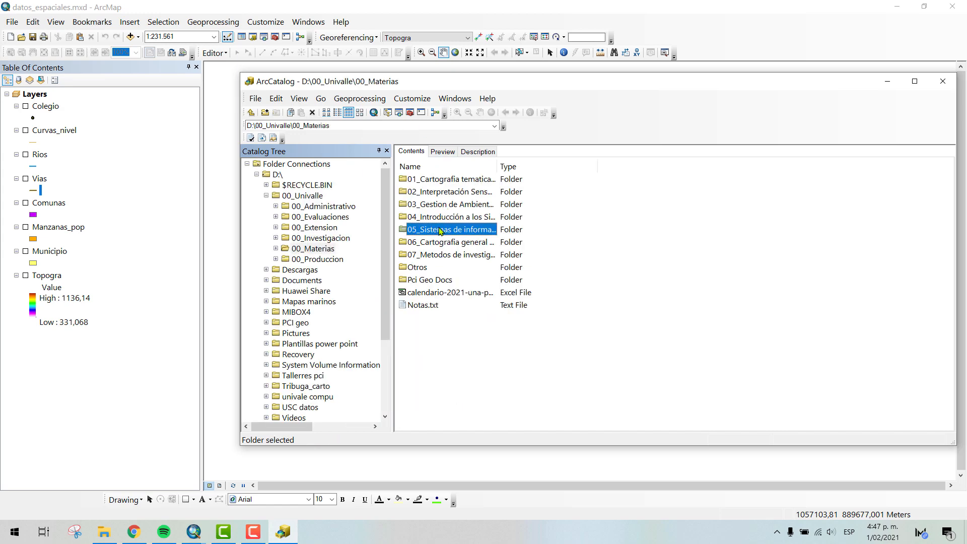
double_click(421, 194)
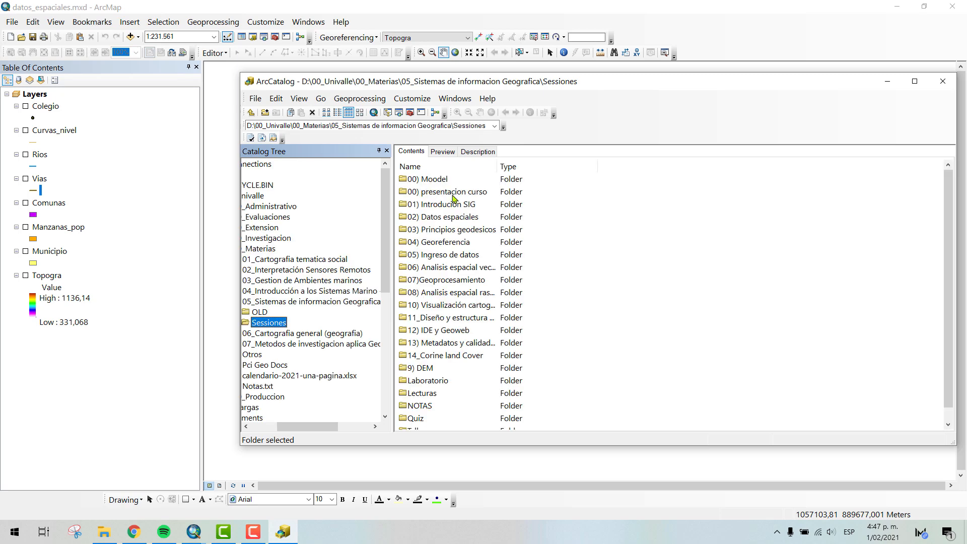
double_click(436, 218)
double_click(431, 180)
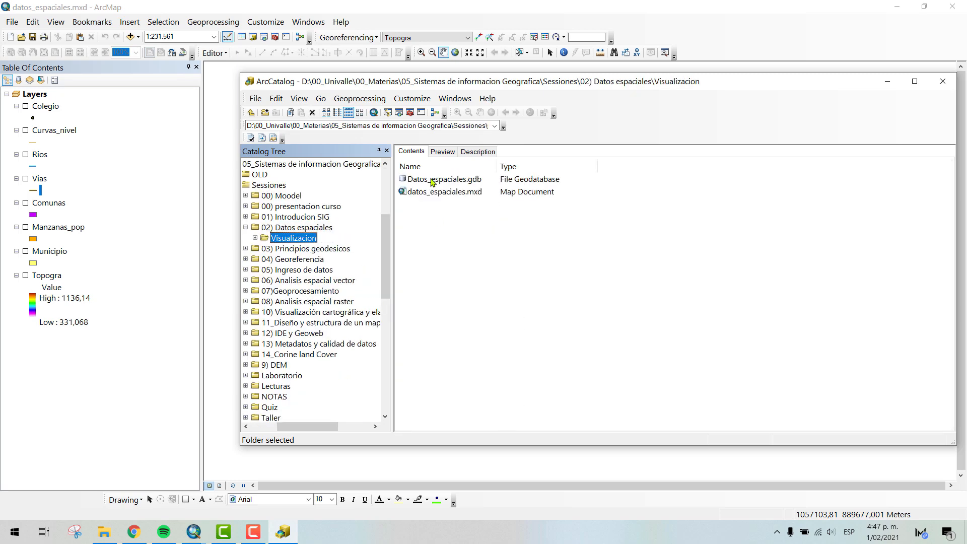
- Move and heighten the ArcCatalog window, check the Visualizacion folder's path and files in File Explorer, and return to ArcCatalog
left_click_drag(790, 89, 759, 75)
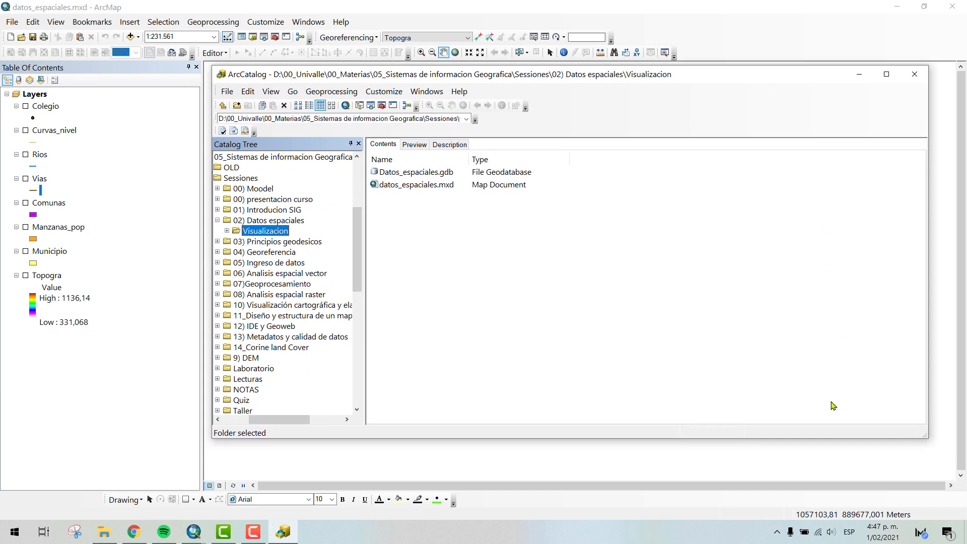
left_click_drag(819, 439, 822, 474)
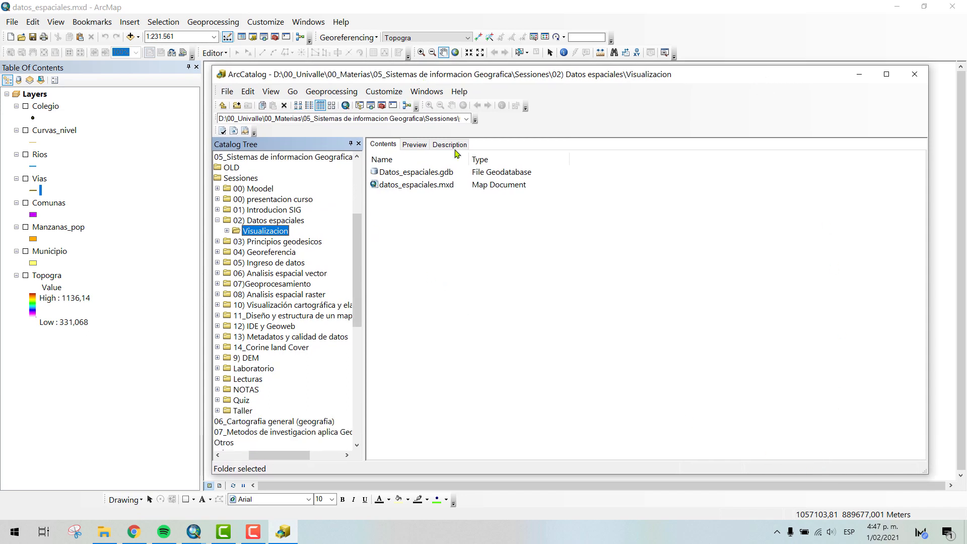
left_click(100, 539)
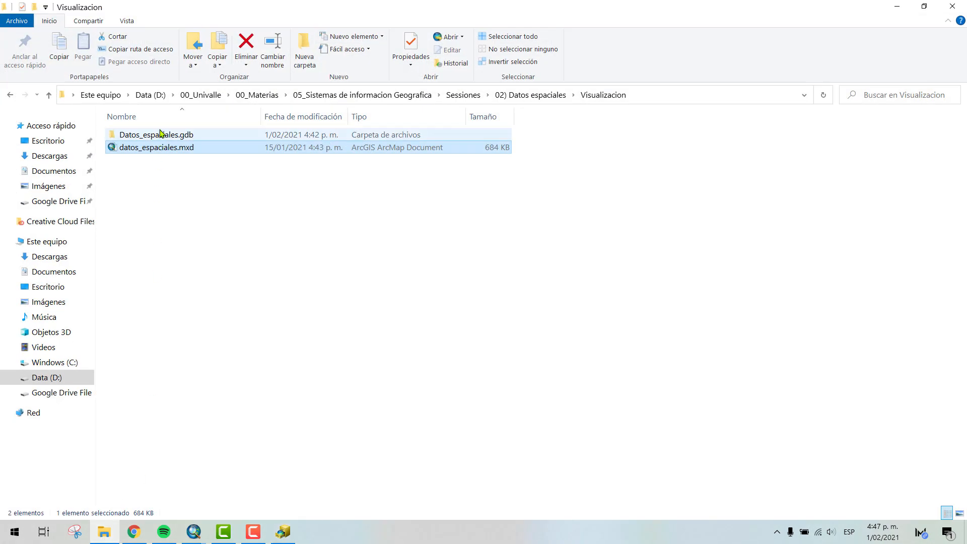
left_click(661, 98)
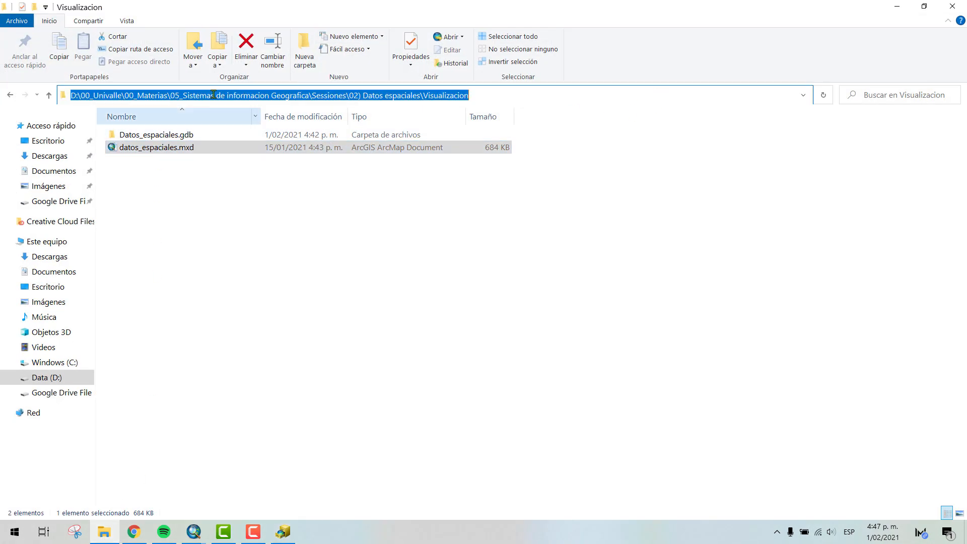
left_click(548, 338)
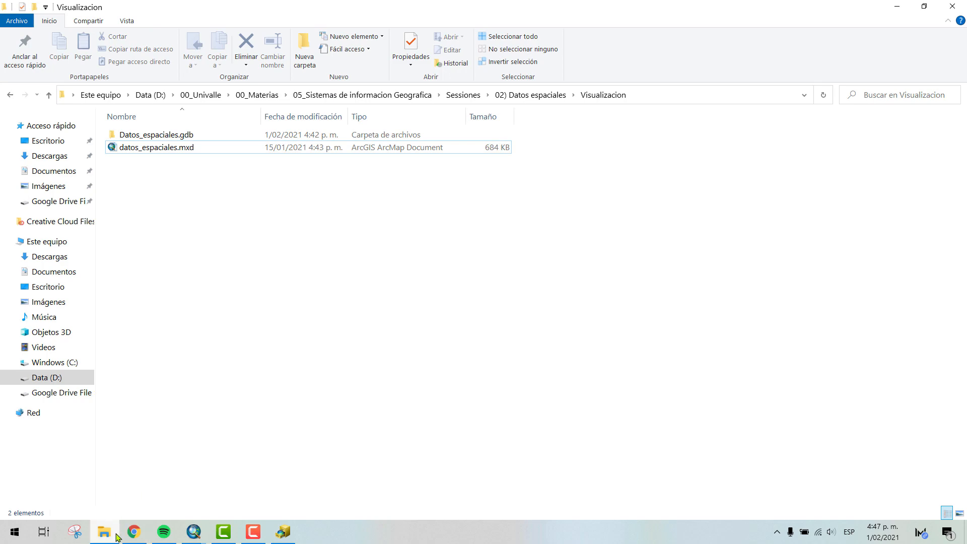
left_click(104, 532)
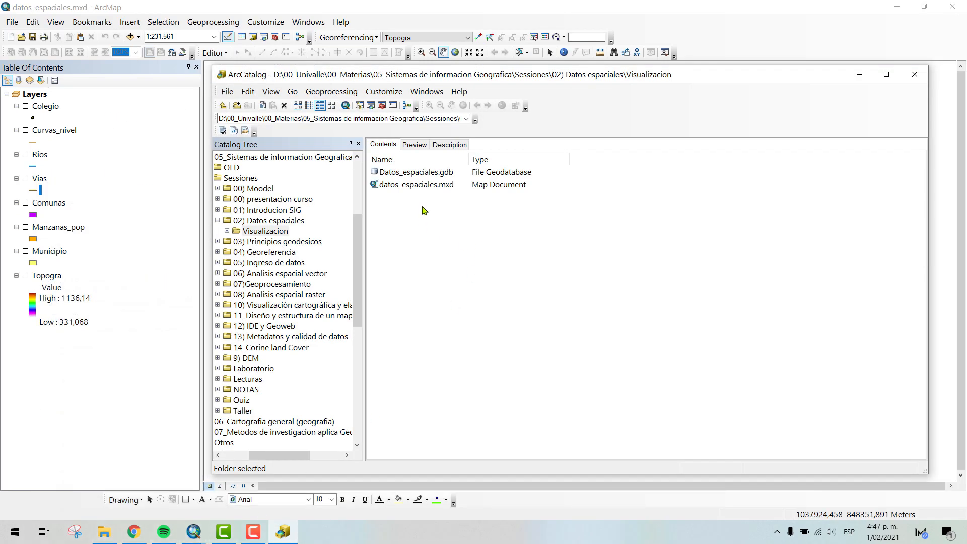
- Expand Visualizacion and Datos_espaciales.gdb in the Catalog Tree and list the geodatabase's contents with a wider Name column
left_click_drag(468, 151, 511, 153)
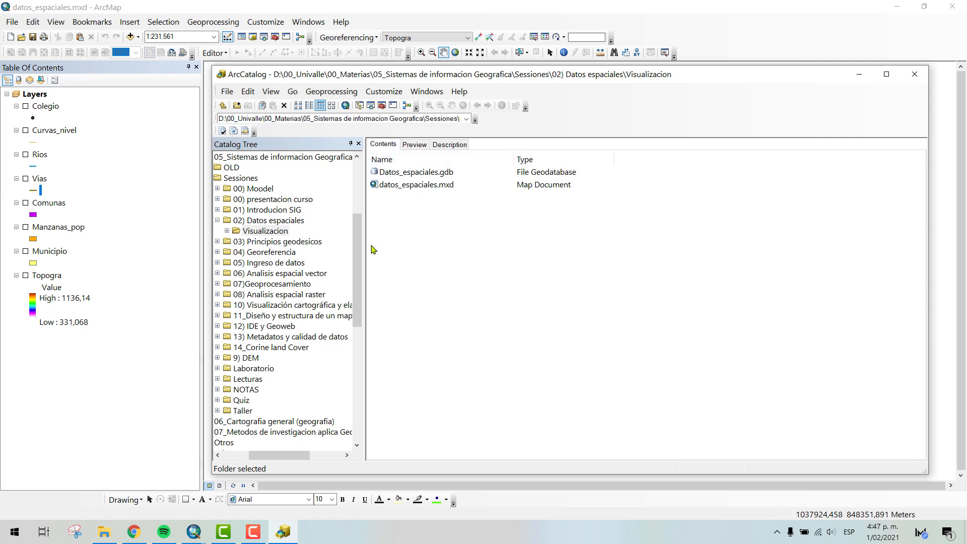
left_click(227, 231)
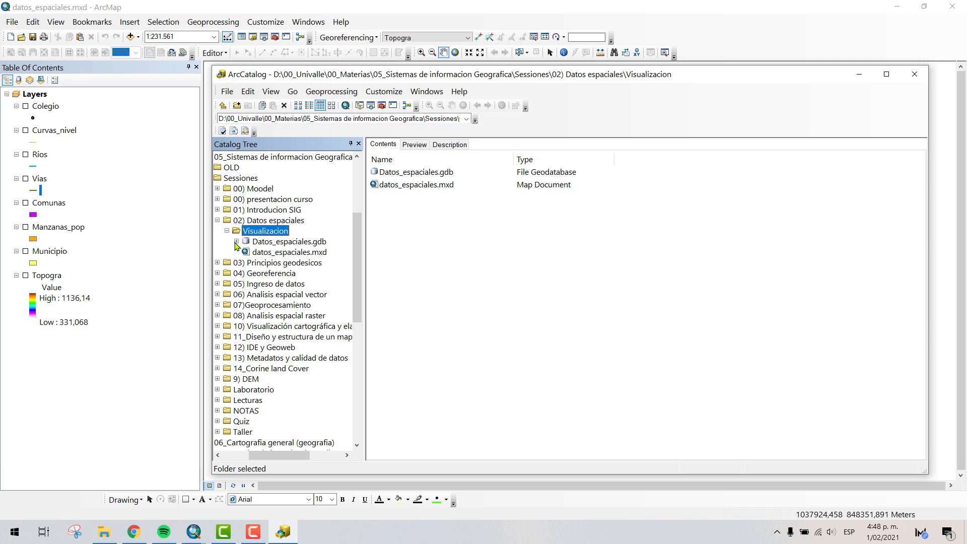
left_click(236, 241)
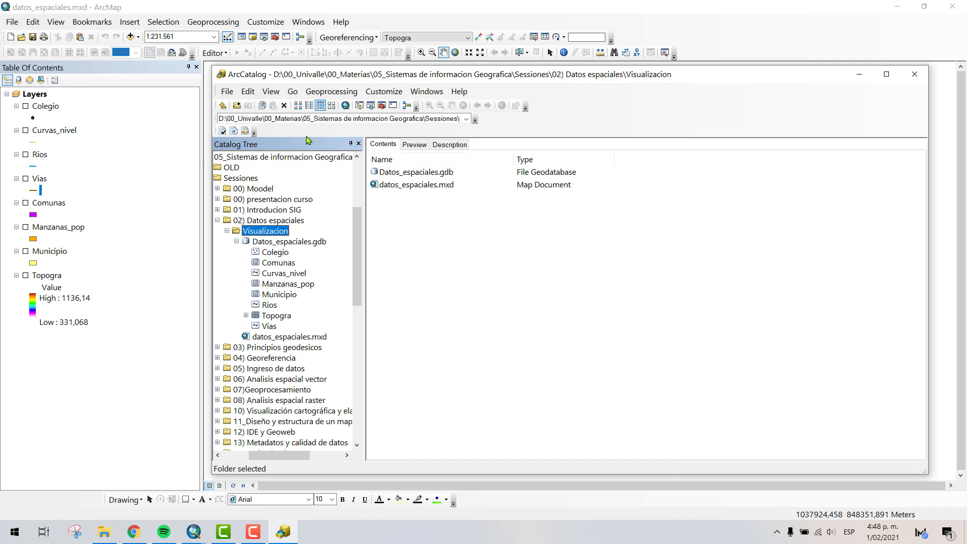
left_click(294, 242)
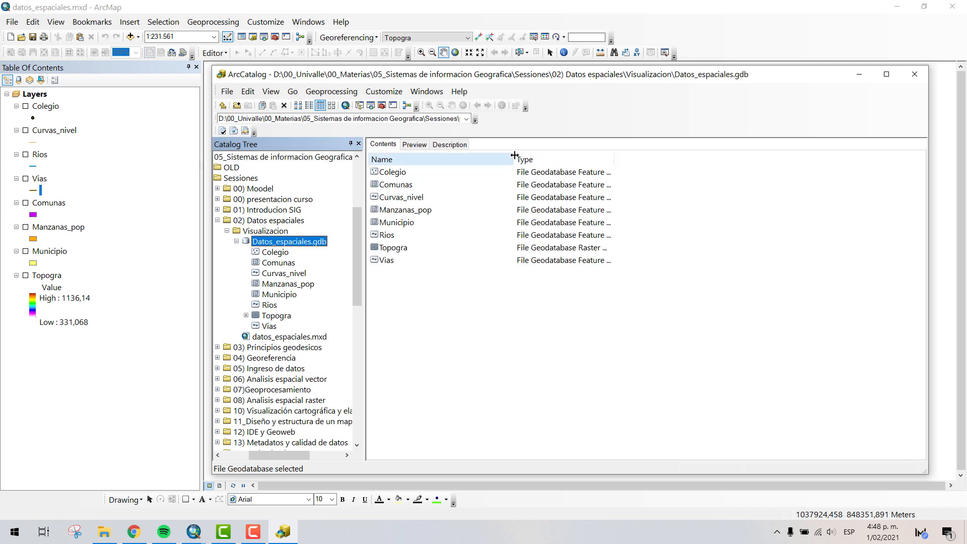
left_click_drag(514, 155, 532, 155)
left_click_drag(449, 77, 454, 56)
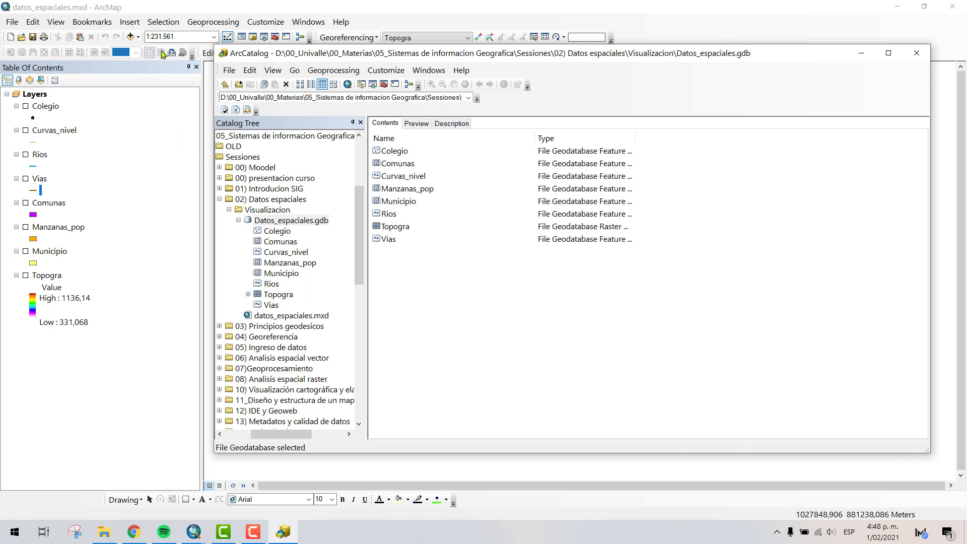
- Go through the datasets of Datos_espaciales.gdb from Colegio to Vias and widen the Type column to read their full types
left_click(408, 152)
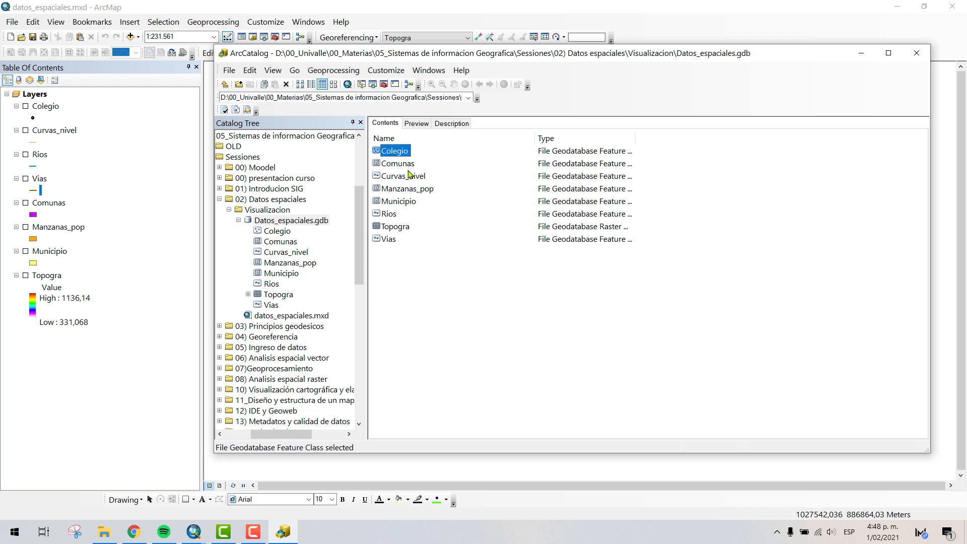
left_click(410, 166)
left_click(410, 177)
left_click(405, 191)
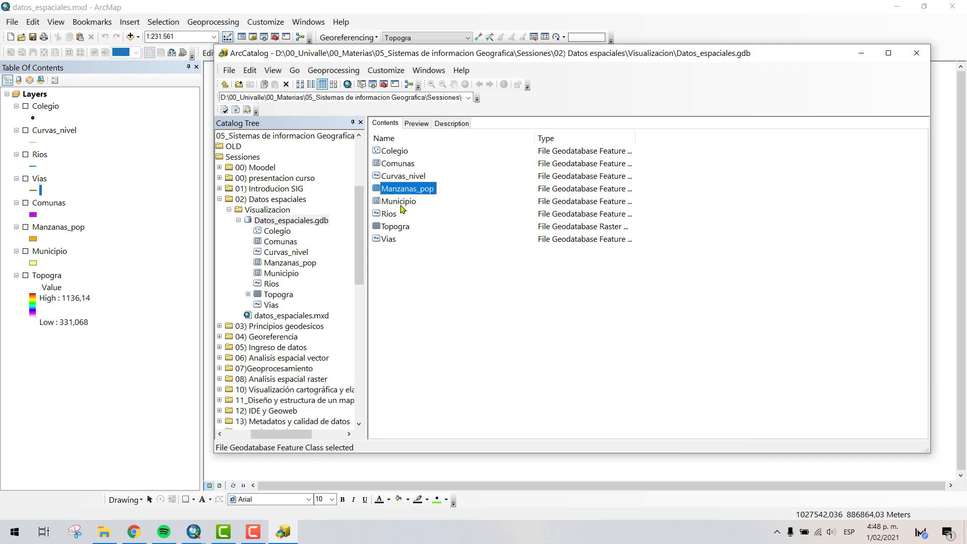
left_click(401, 202)
left_click(395, 216)
left_click(397, 229)
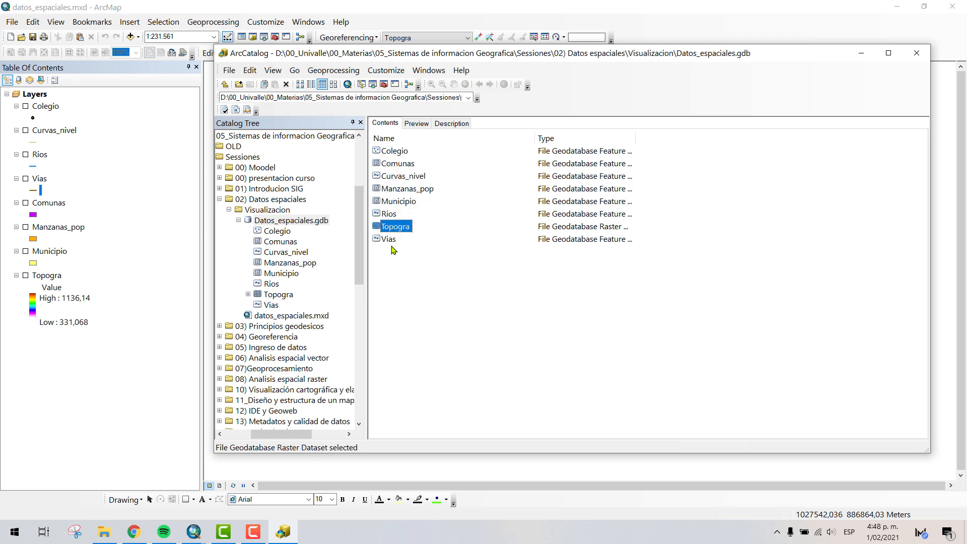
left_click(393, 241)
left_click_drag(635, 138, 748, 146)
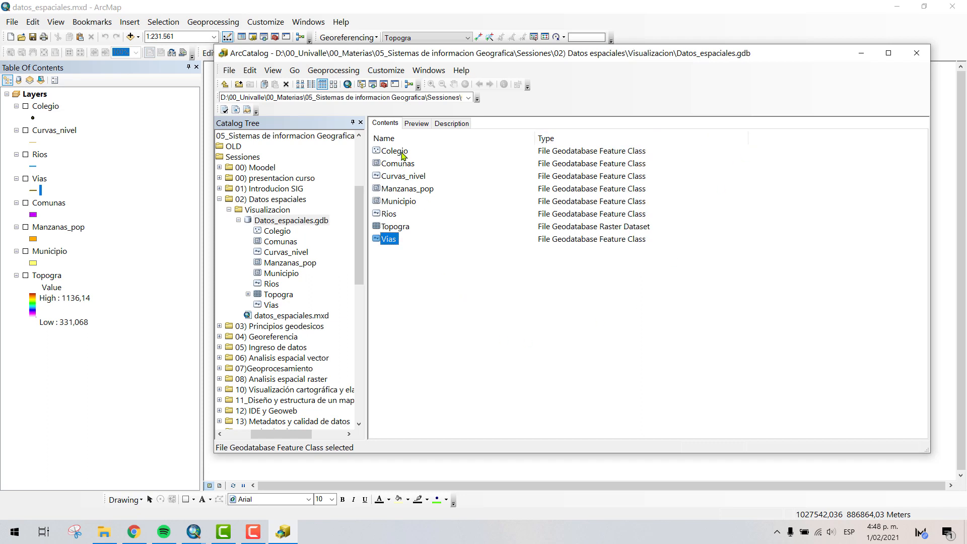
- Compare the data type of the Colegio feature class with that of the Topogra raster in the geodatabase listing
left_click(403, 153)
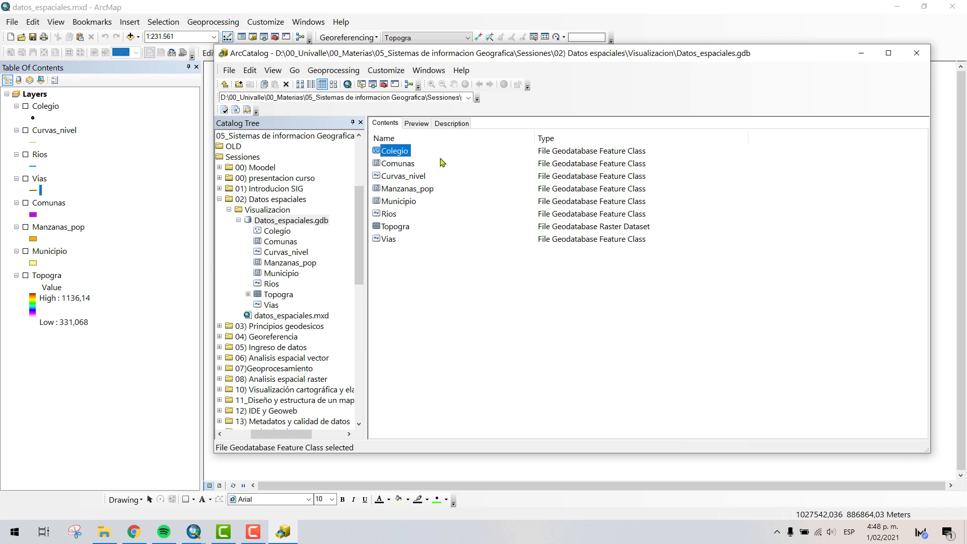
left_click(442, 160)
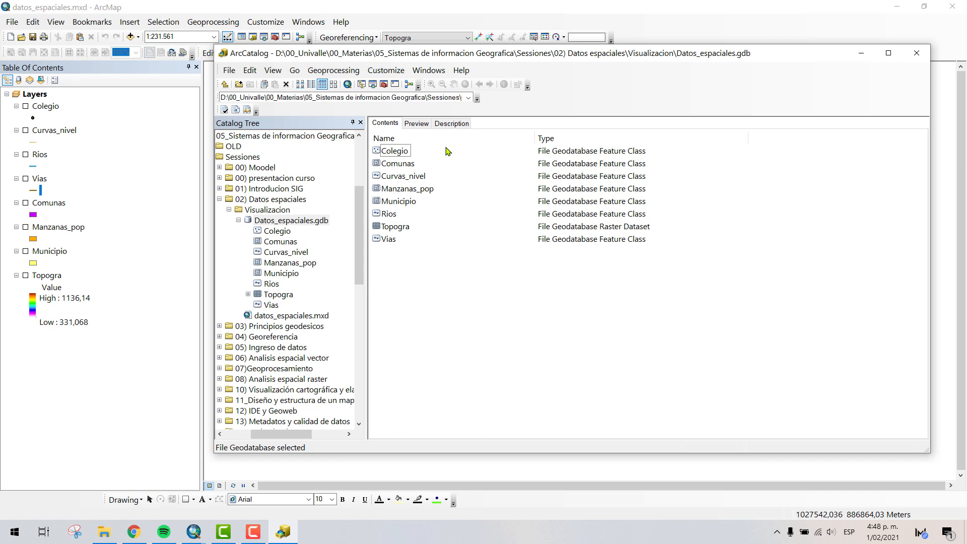
left_click_drag(485, 56, 514, 70)
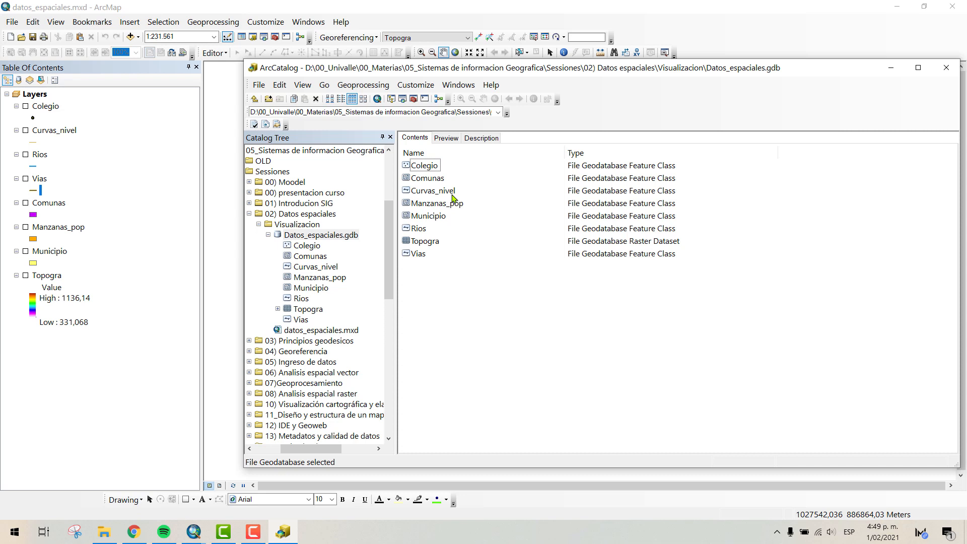
left_click(429, 244)
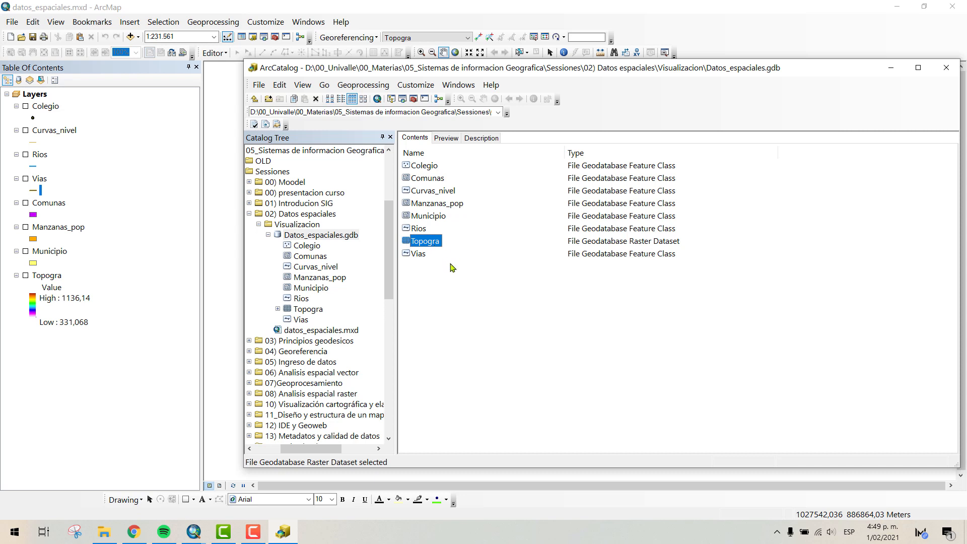
left_click(451, 267)
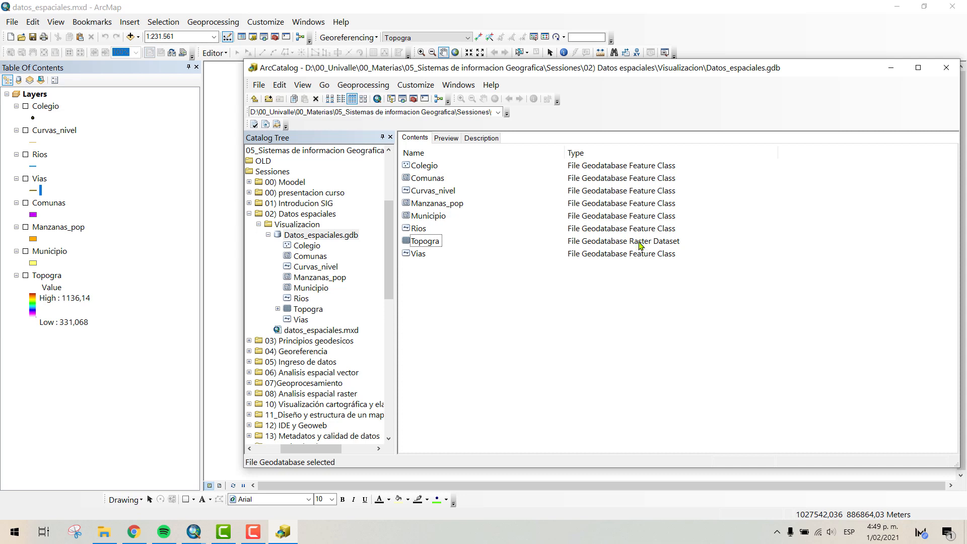
left_click(436, 241)
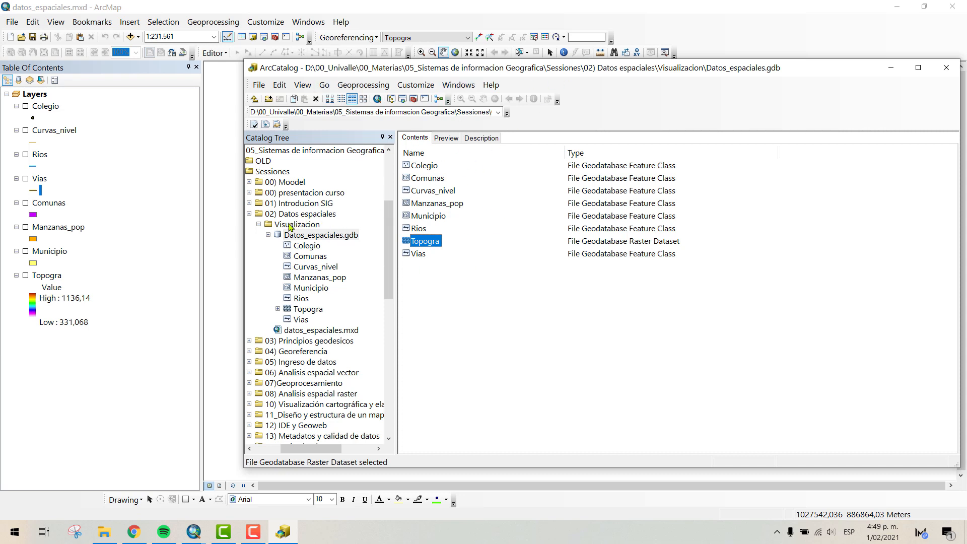
- Show the kinds of new items that can be created in the Visualizacion folder
left_click(309, 223)
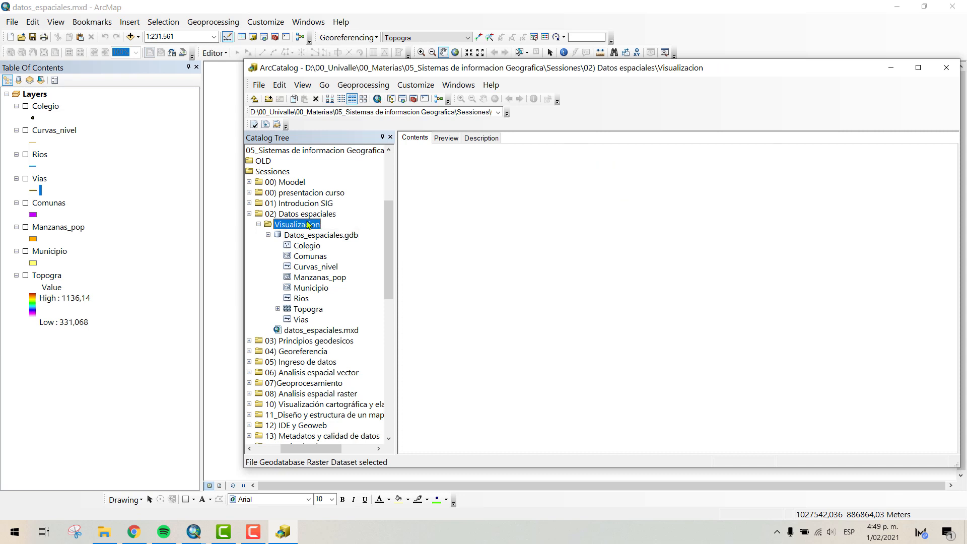
right_click(308, 222)
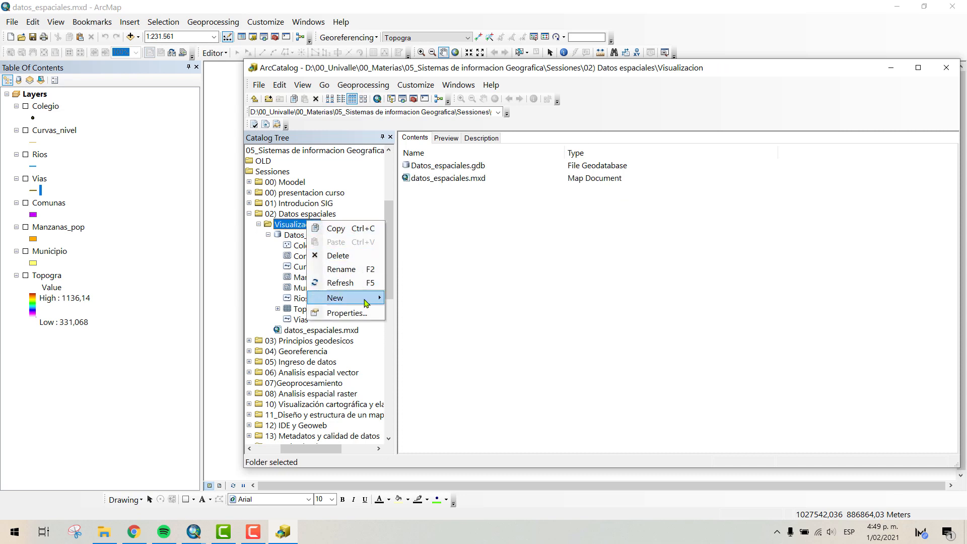
mouse_move(375, 300)
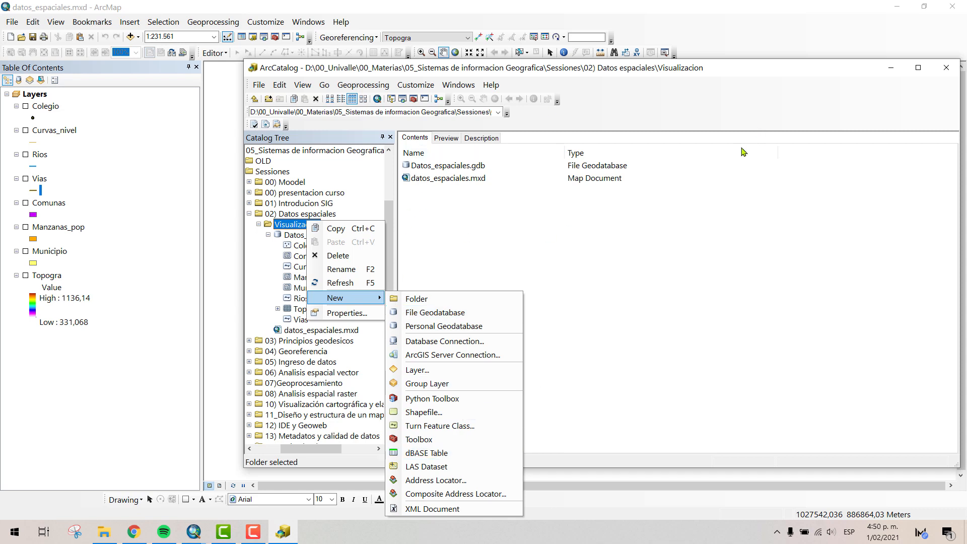
- Float the ArcCatalog main menu, dock it again, and place the Location toolbar beside the Standard toolbar
left_click_drag(724, 86, 677, 86)
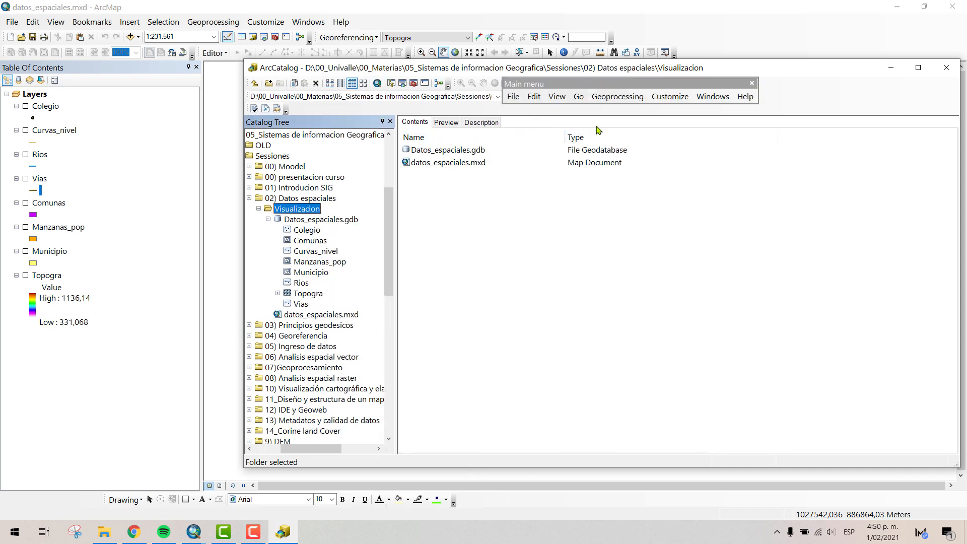
double_click(659, 85)
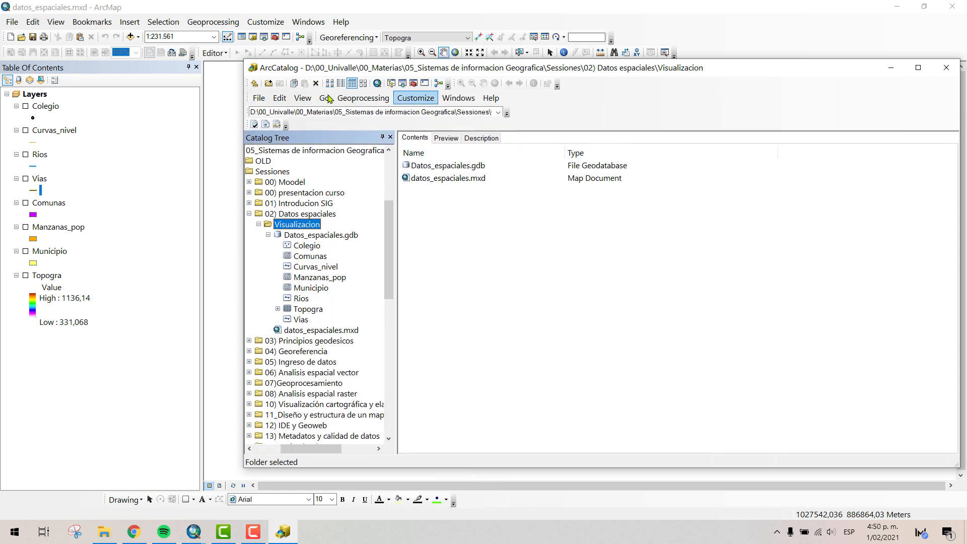
left_click_drag(250, 112, 567, 82)
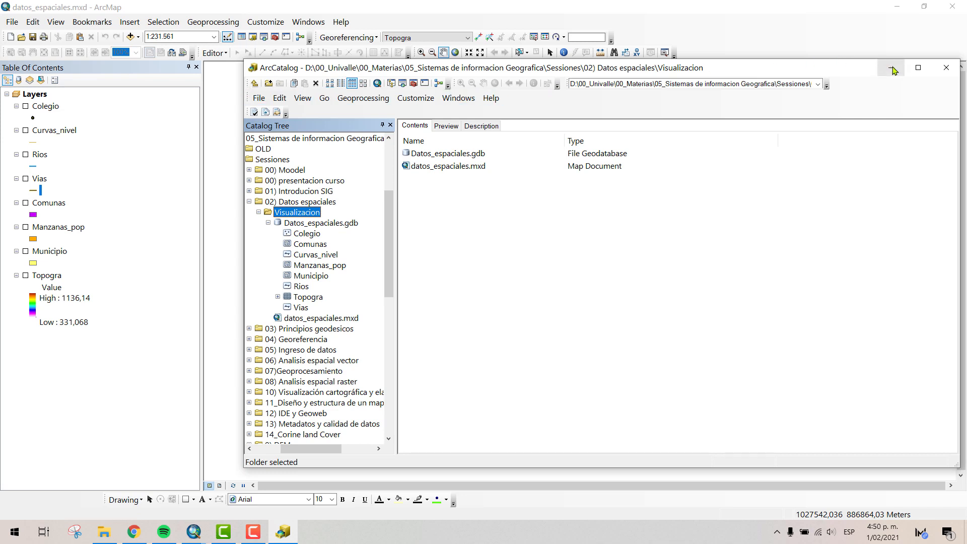
- Minimize ArcCatalog and look through the full list of toolbars available in ArcMap
left_click(891, 68)
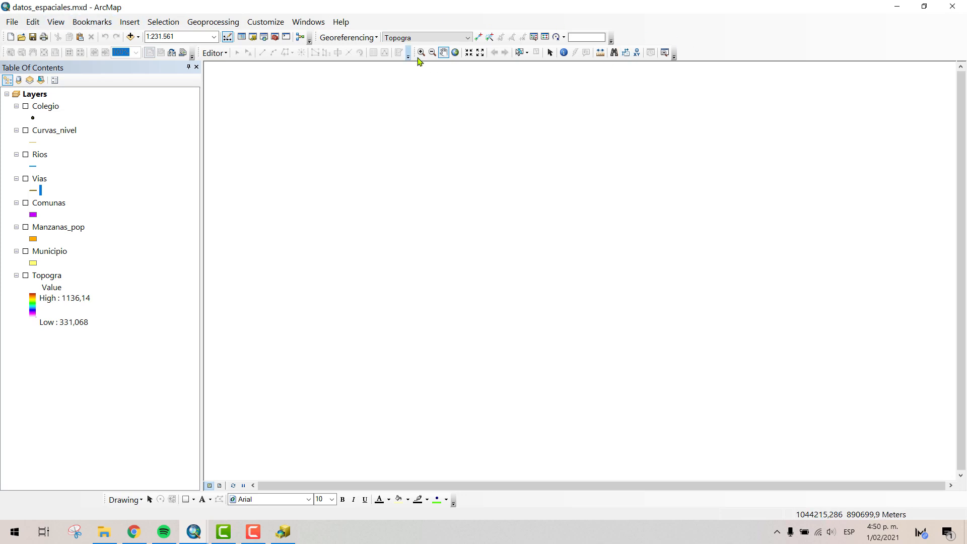
left_click_drag(413, 54, 468, 52)
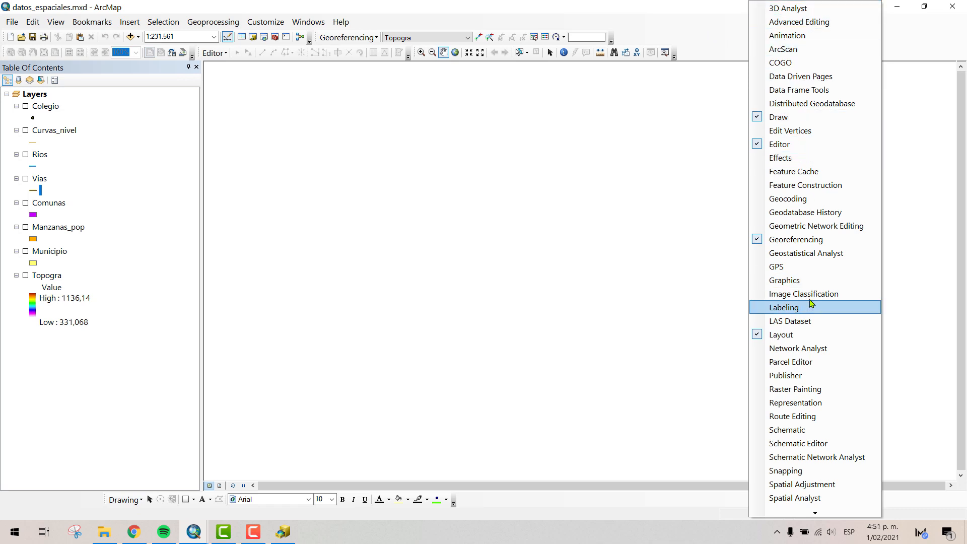
mouse_move(818, 513)
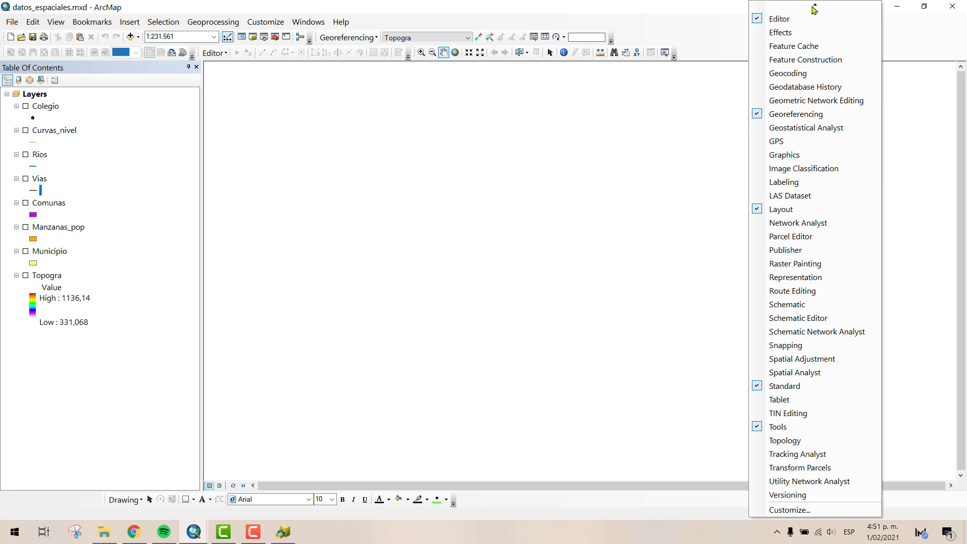
- Dismiss the toolbar list and turn on the Municipio and Manzanas_pop layers
mouse_move(812, 6)
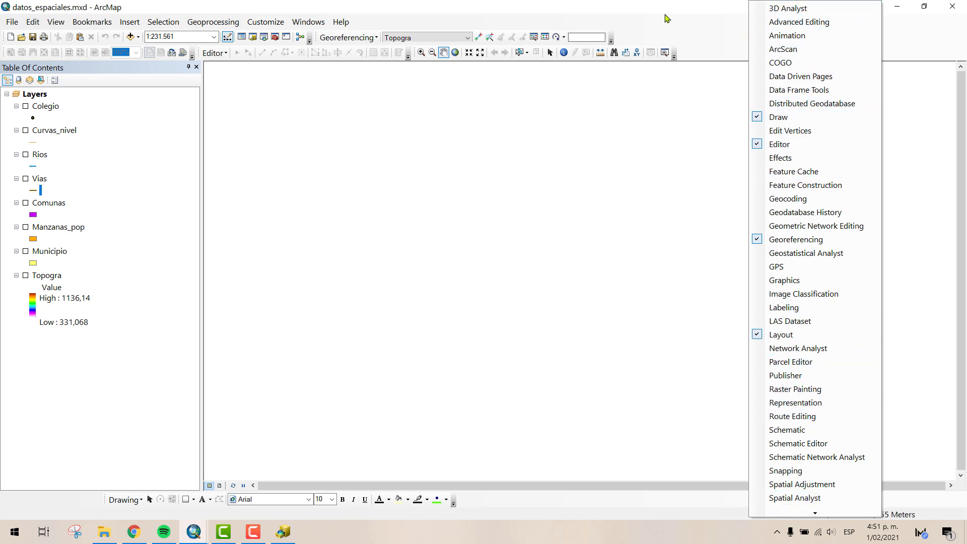
left_click(665, 15)
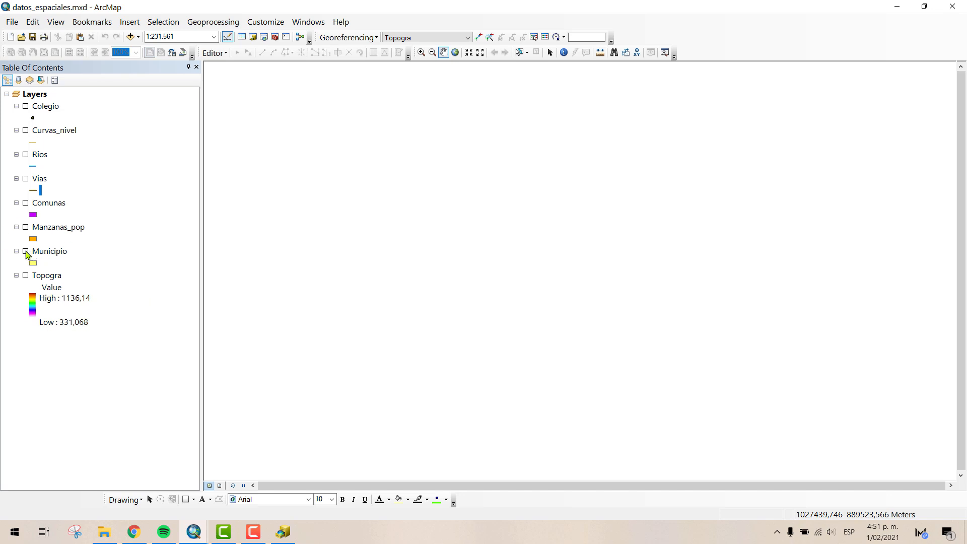
left_click(26, 252)
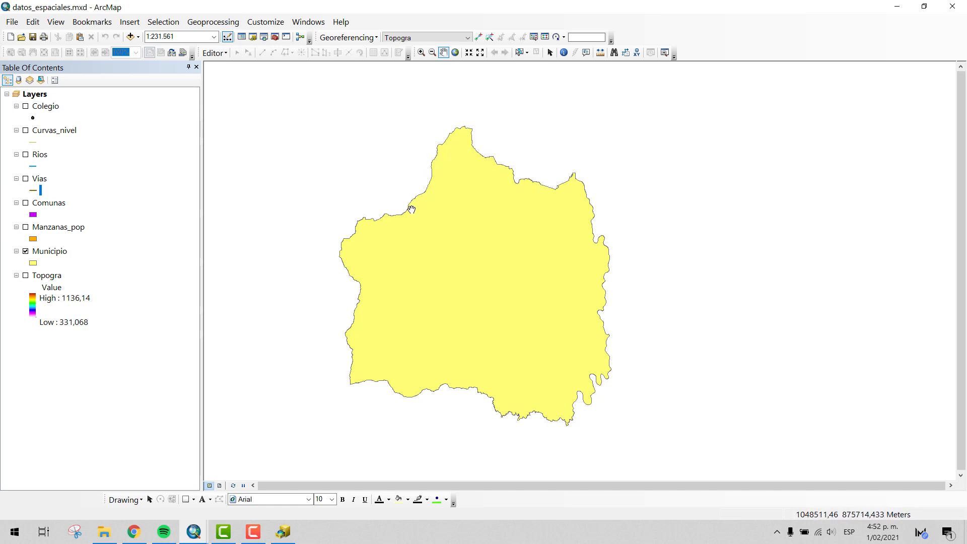
left_click(26, 227)
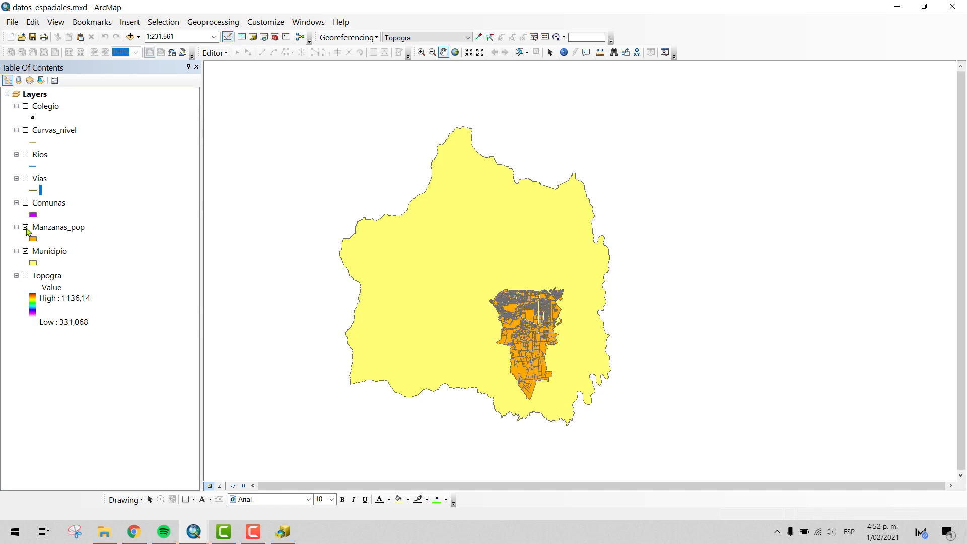
- Zoom in on the northern city blocks of Manzanas_pop and activate the Identify tool
left_click(421, 52)
left_click_drag(588, 275, 483, 416)
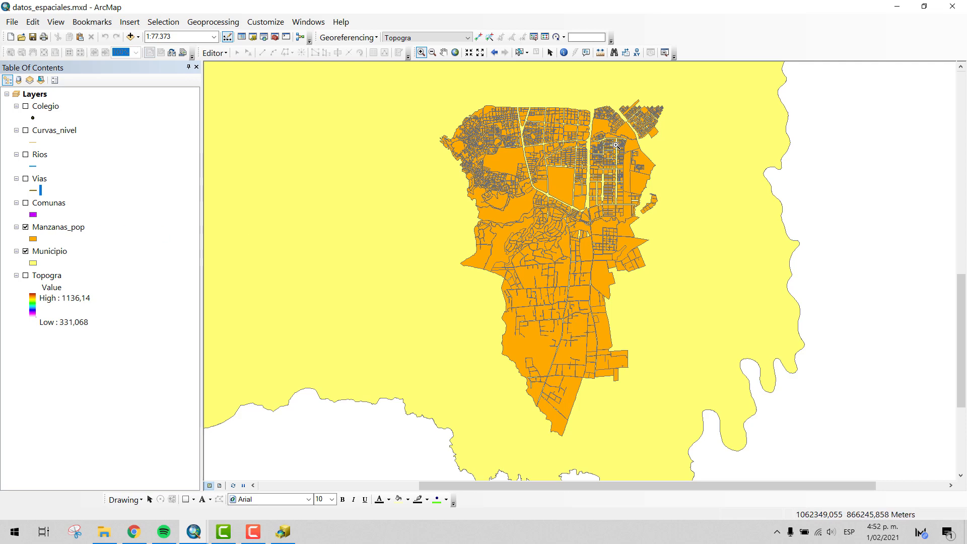
left_click_drag(495, 95, 605, 216)
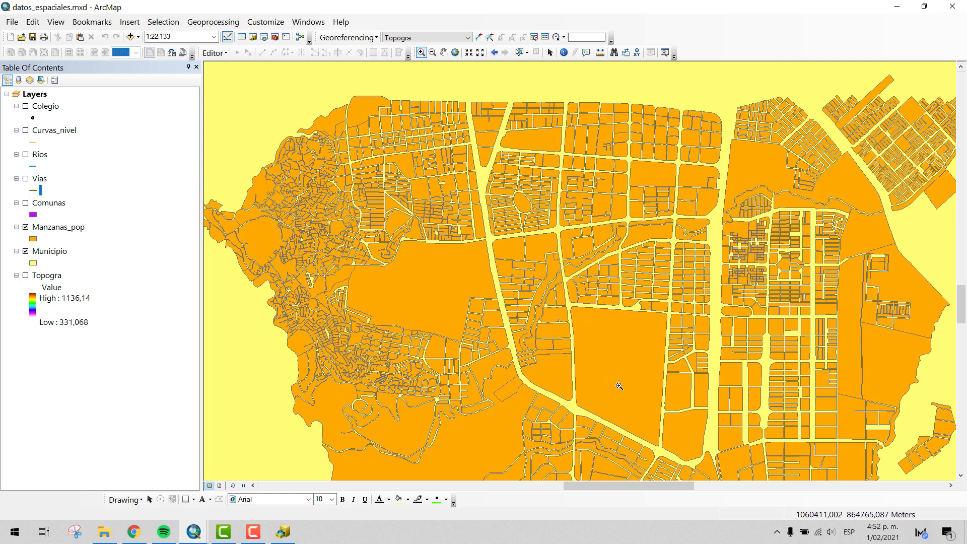
left_click(563, 52)
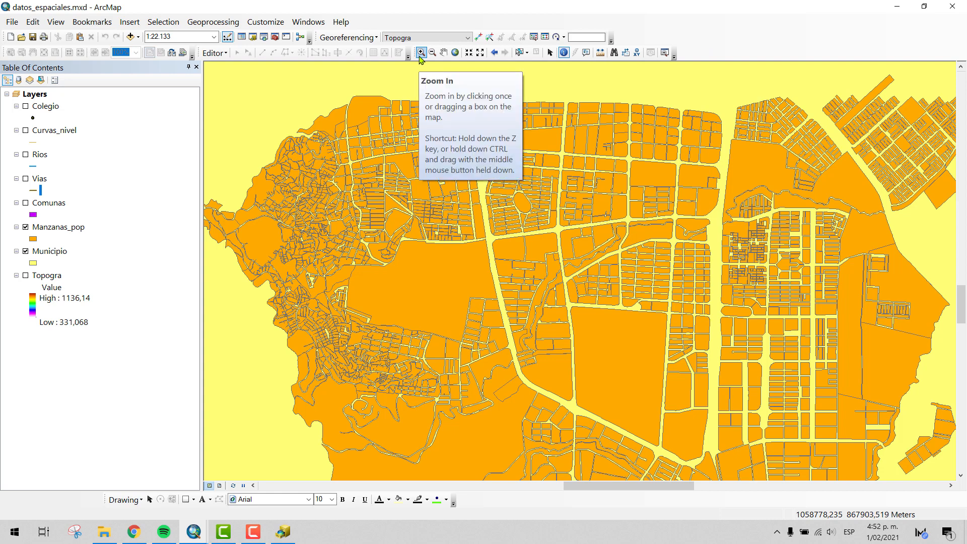
- Shift the Tools toolbar slightly along its row, and go back two map extents and forward again to the zoomed-in blocks
left_click_drag(416, 52, 438, 57)
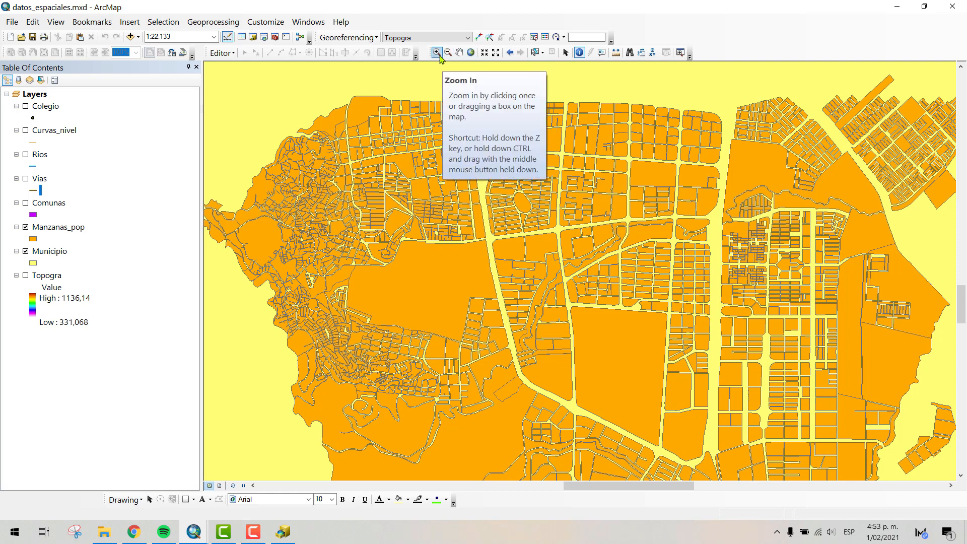
left_click(509, 53)
left_click(509, 53)
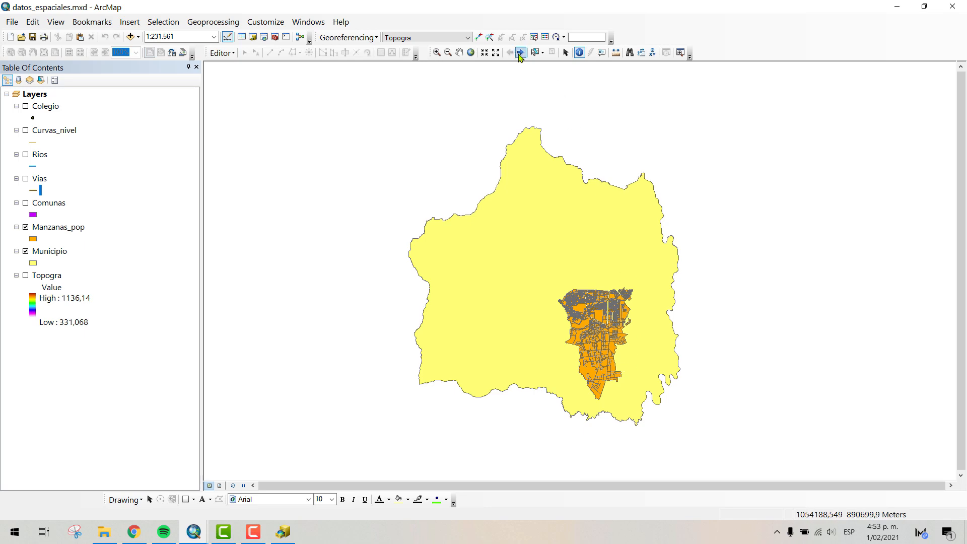
left_click(520, 53)
left_click(520, 53)
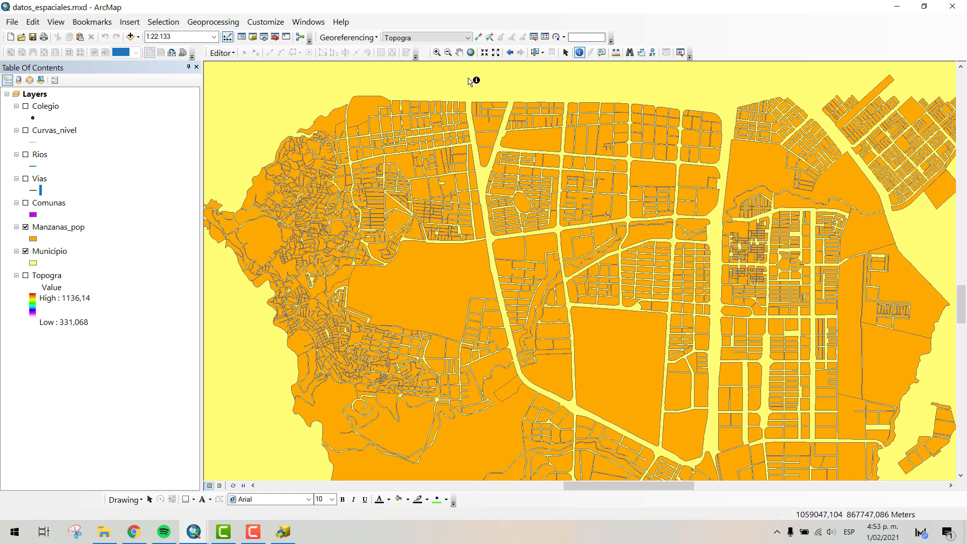
- Select individual city blocks on the map with Select Features, clear the selection and switch to Select Elements
left_click(536, 54)
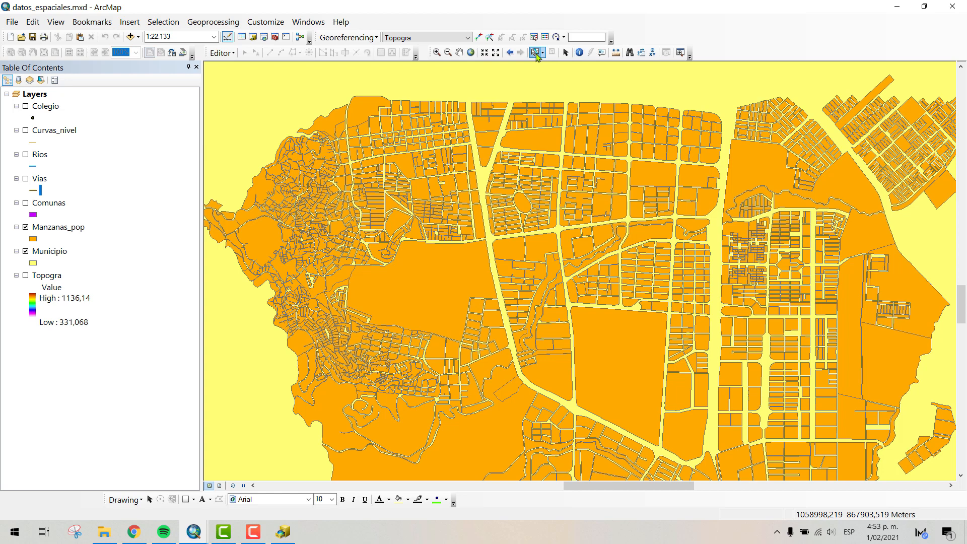
left_click(539, 139)
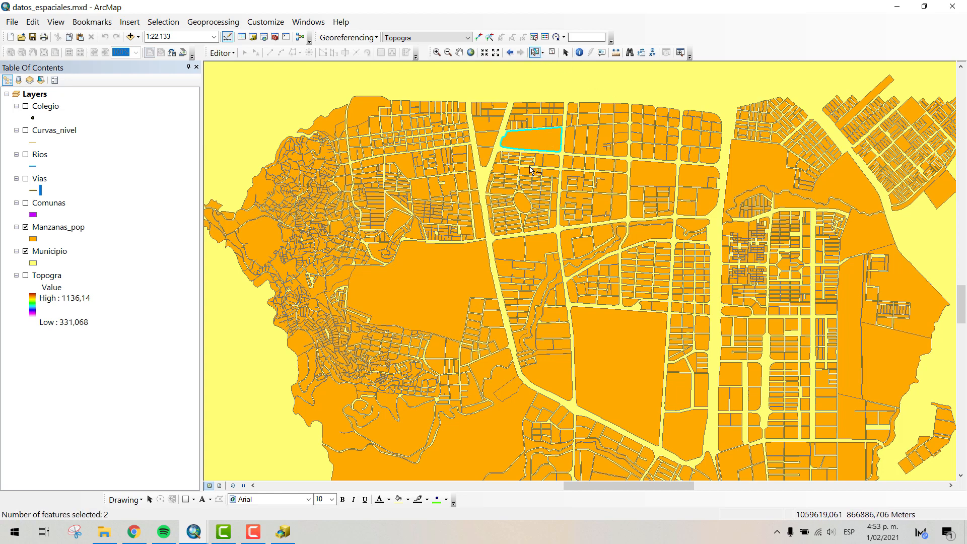
left_click(614, 362)
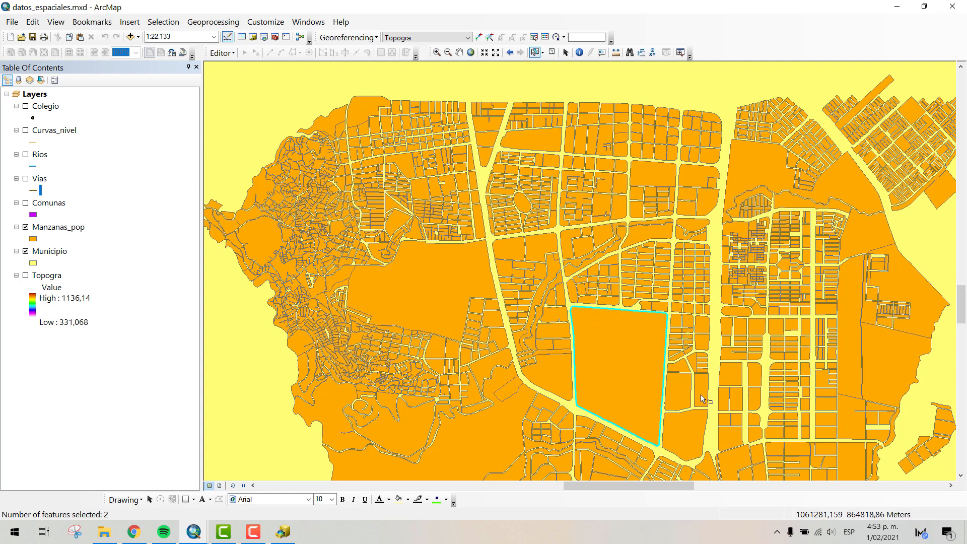
left_click(687, 430)
left_click(614, 345)
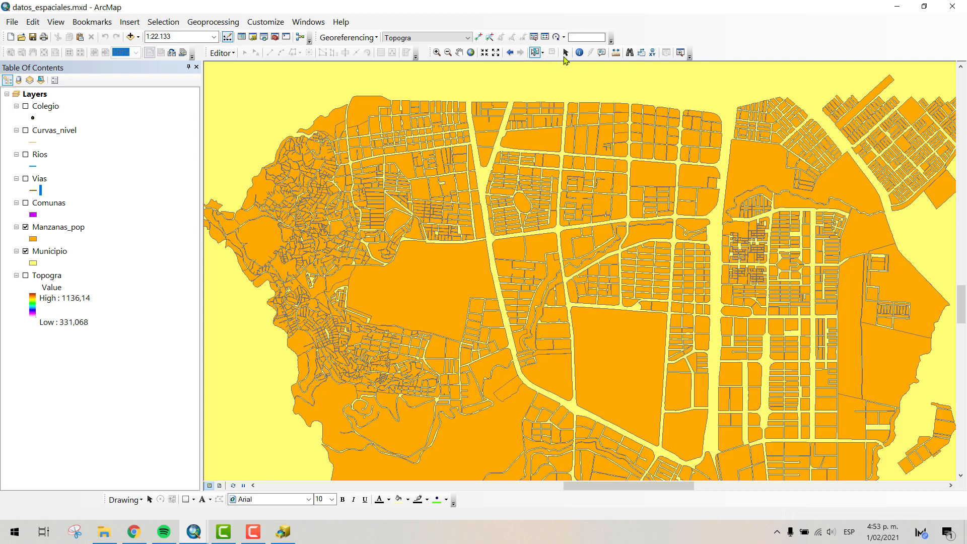
left_click(565, 52)
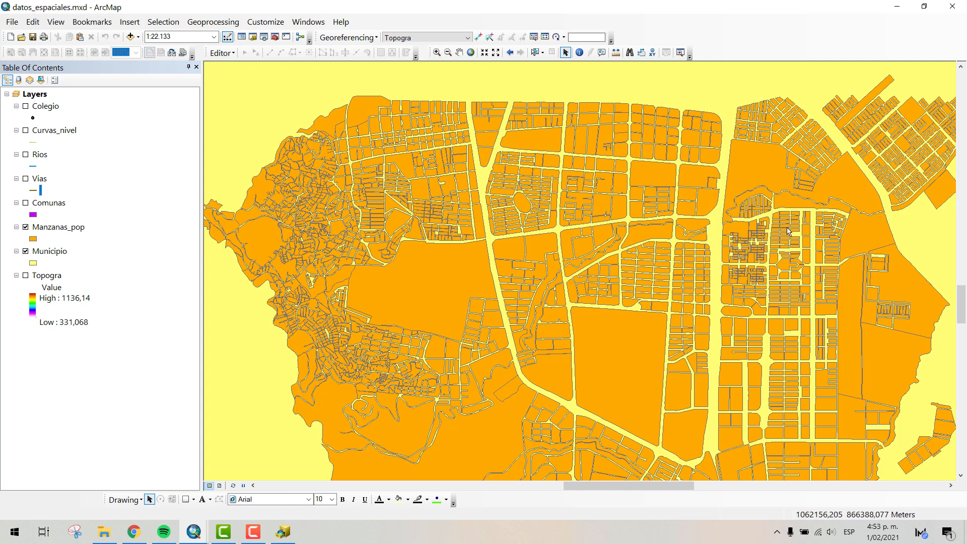
- Identify the large undivided block in Manzanas_pop, review its attributes such as ID_UNIFICADO_MANZANA, and close the results
left_click(579, 54)
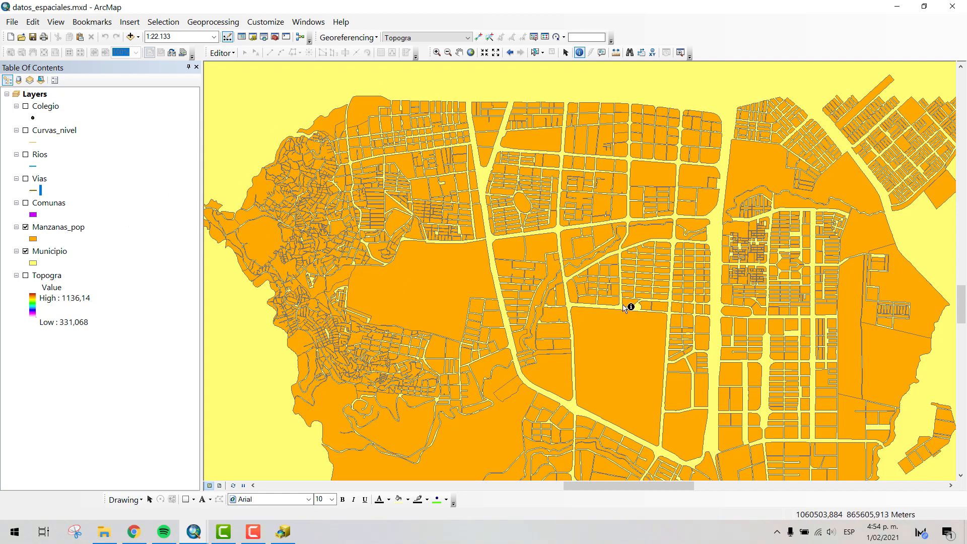
left_click(615, 339)
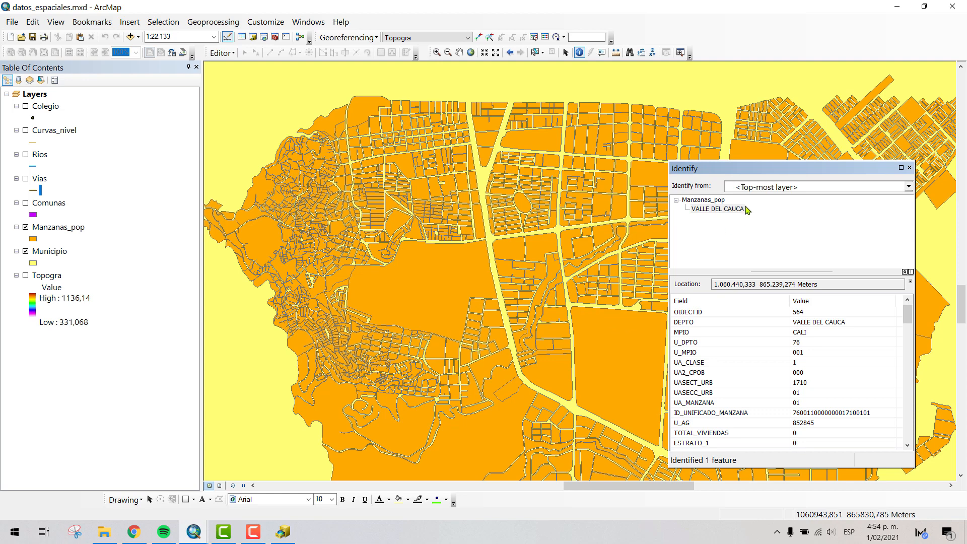
left_click_drag(748, 169, 786, 117)
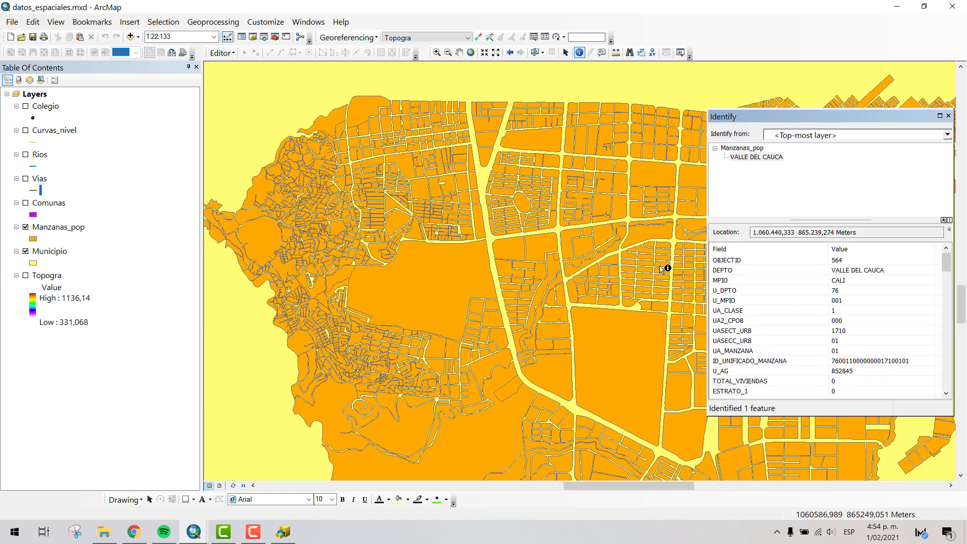
left_click(611, 351)
mouse_move(946, 267)
left_mouse_down()
mouse_move(947, 284)
mouse_move(944, 263)
left_mouse_up()
left_click(898, 362)
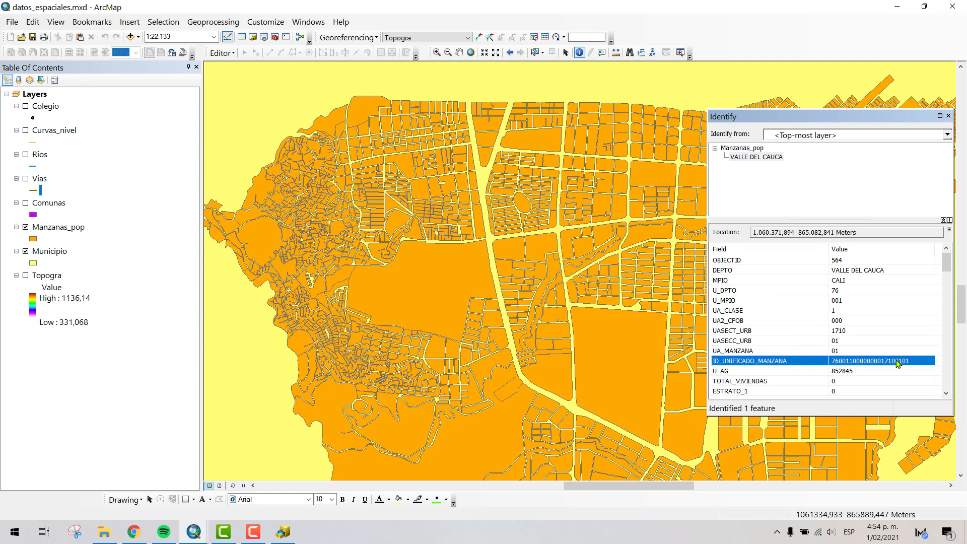
scroll(946, 264, "down", 2)
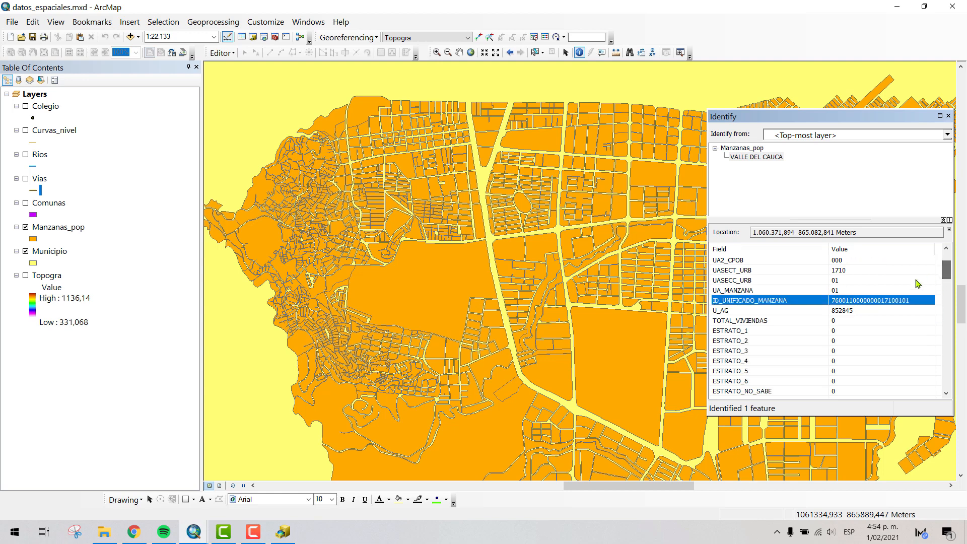
left_click(632, 345)
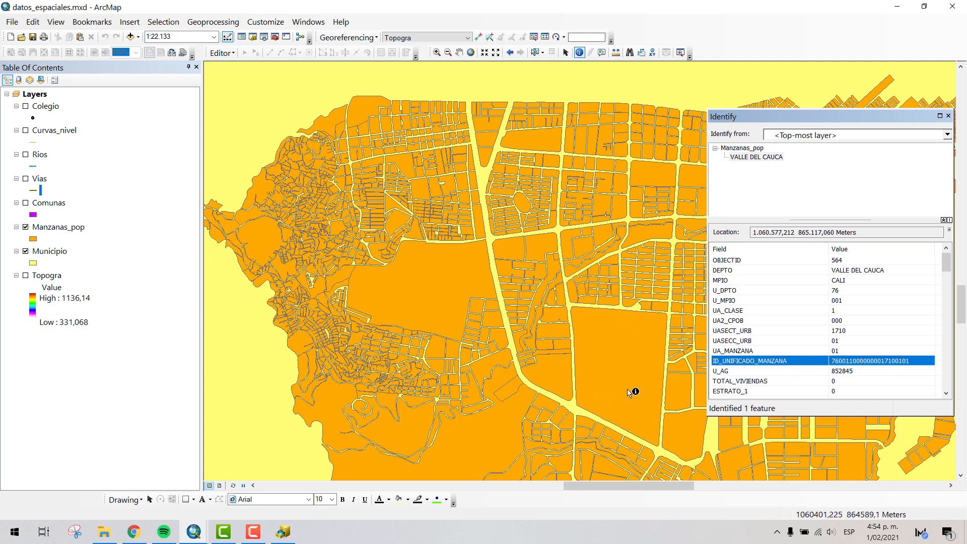
left_click(948, 116)
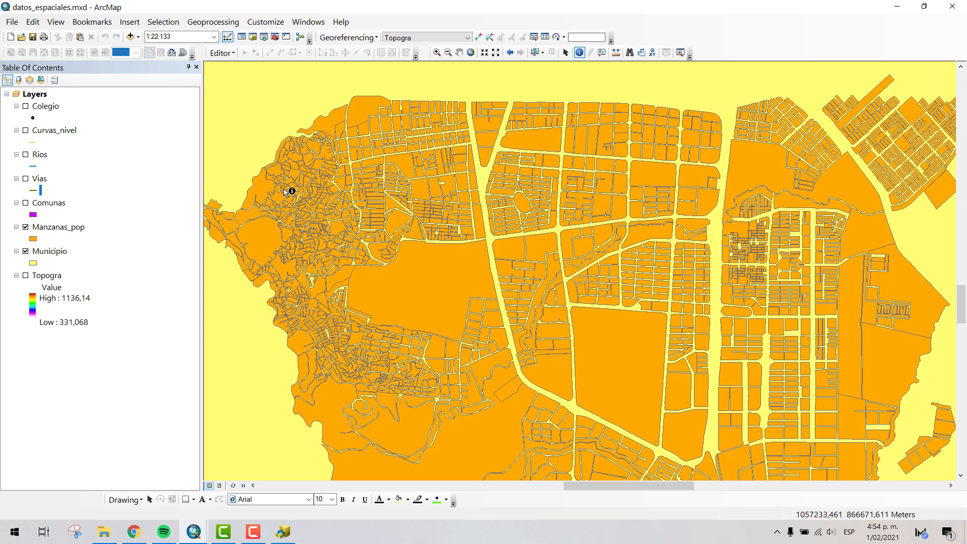
- Identify the Municipio polygon outside the city blocks, at a scale of 1:150.000, and move the results window aside
scroll(527, 204, "up", 5)
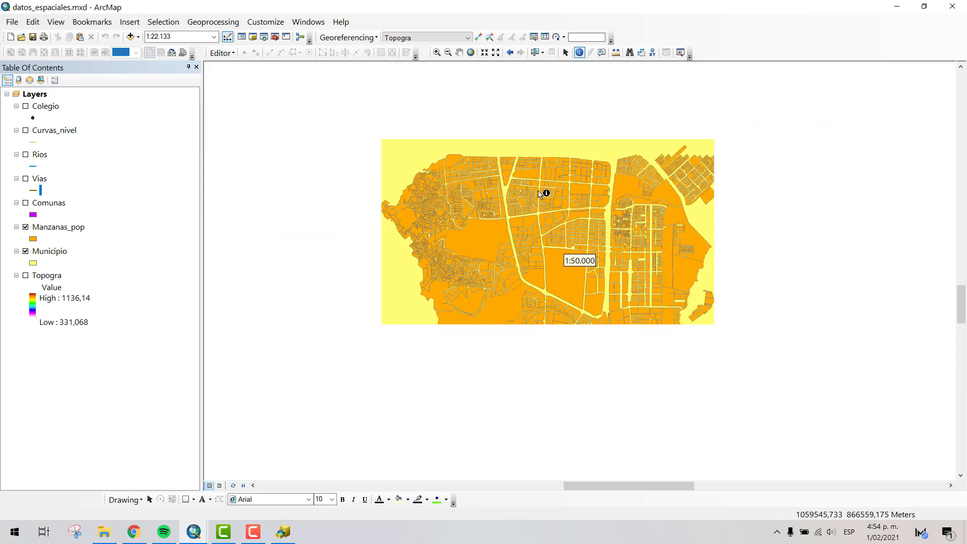
scroll(607, 295, "up", 3)
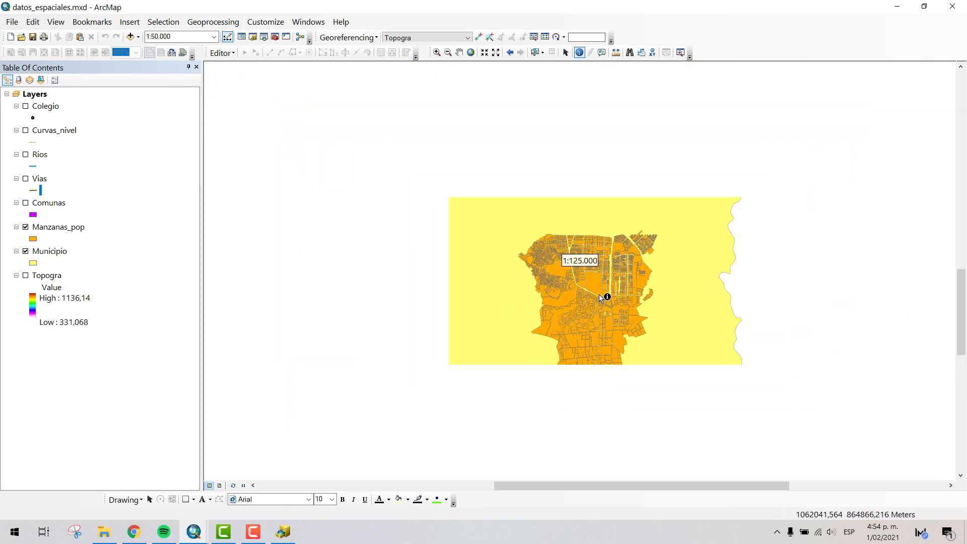
scroll(602, 297, "up", 1)
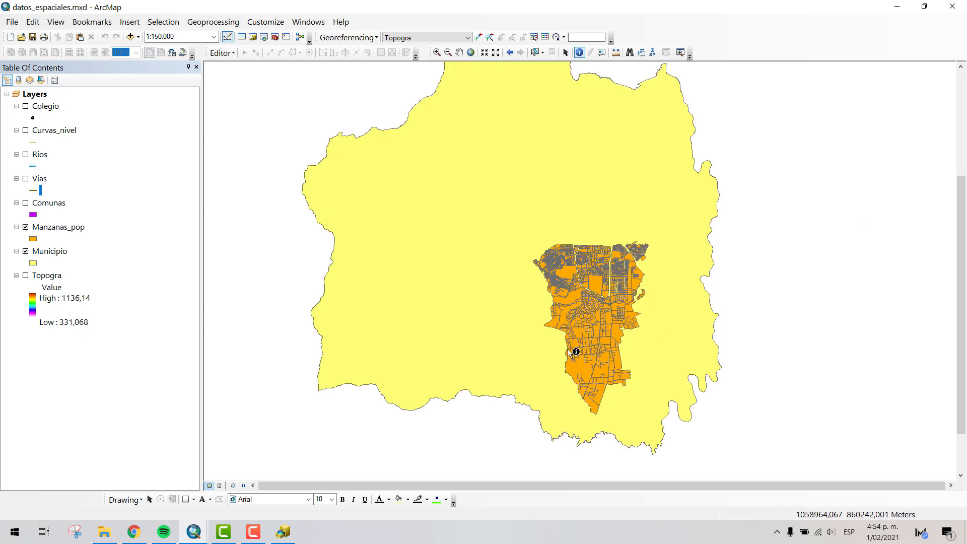
left_click(422, 252)
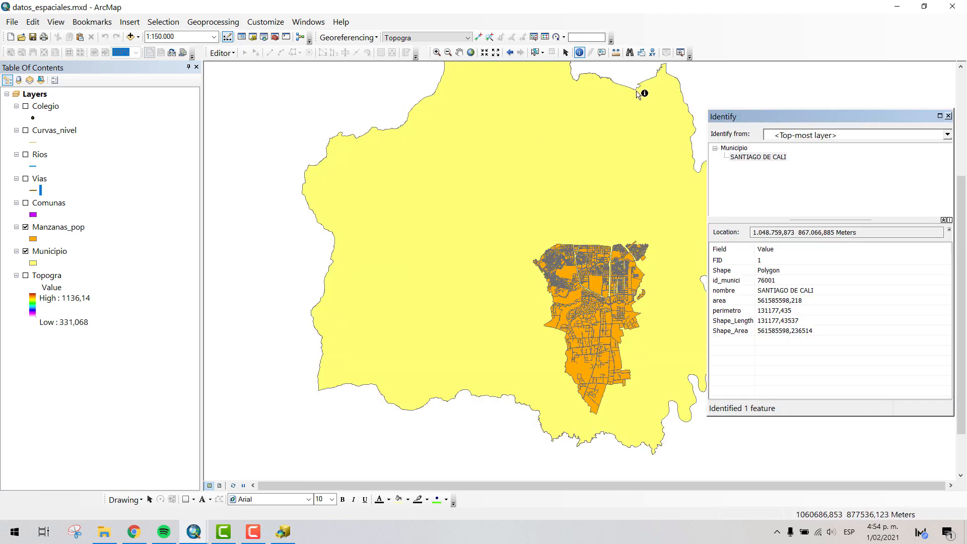
left_click_drag(779, 120, 794, 120)
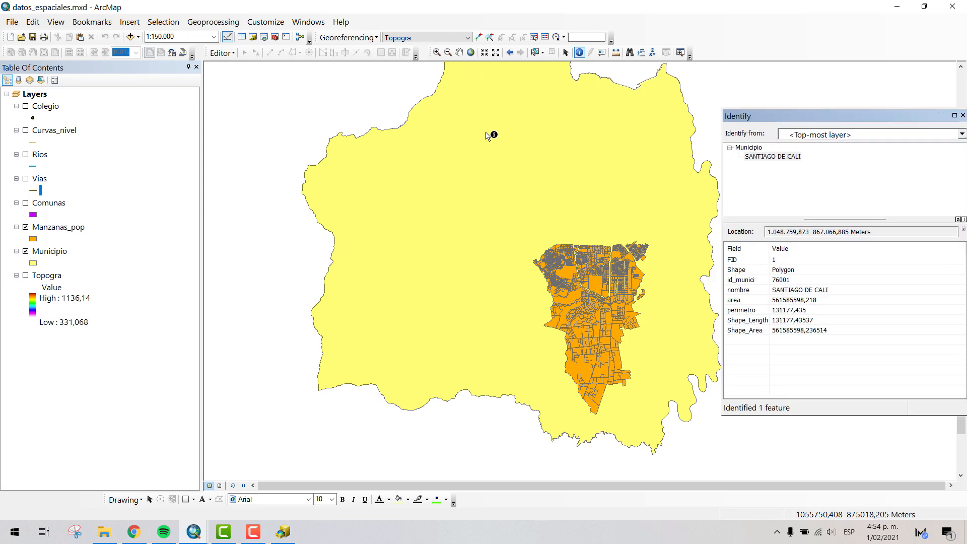
left_click(486, 135)
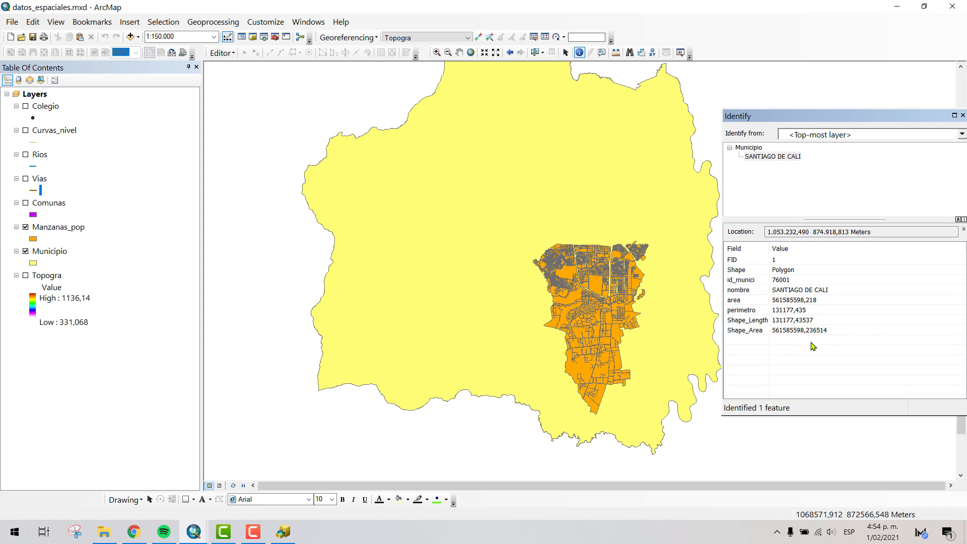
- Examine the area and Shape_Area fields of the identified municipality polygon and close the Identify results
left_click(758, 302)
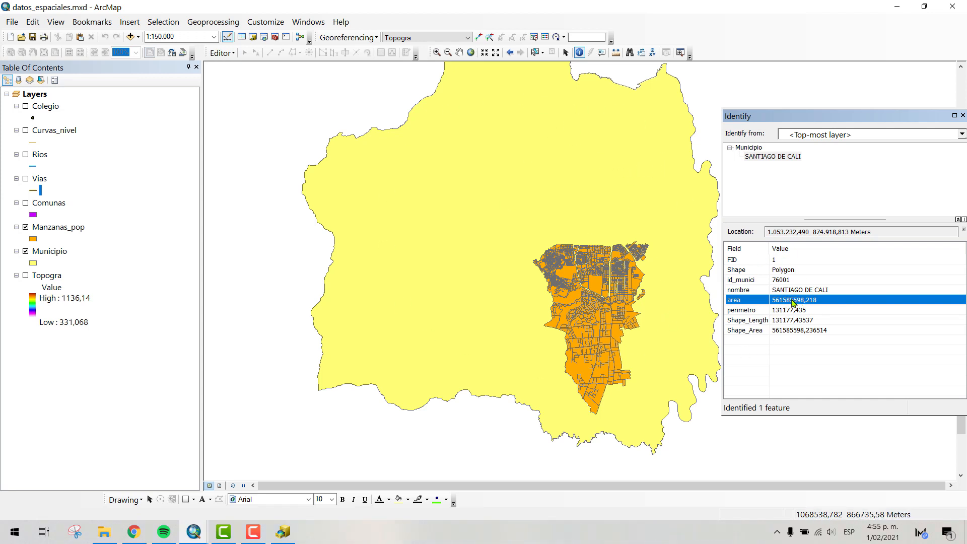
left_click(798, 332)
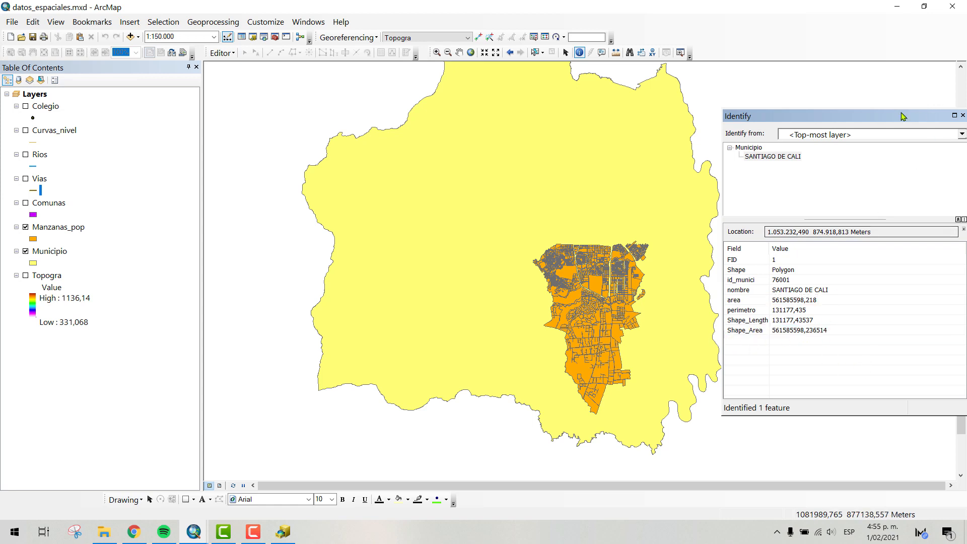
left_click_drag(863, 114, 837, 107)
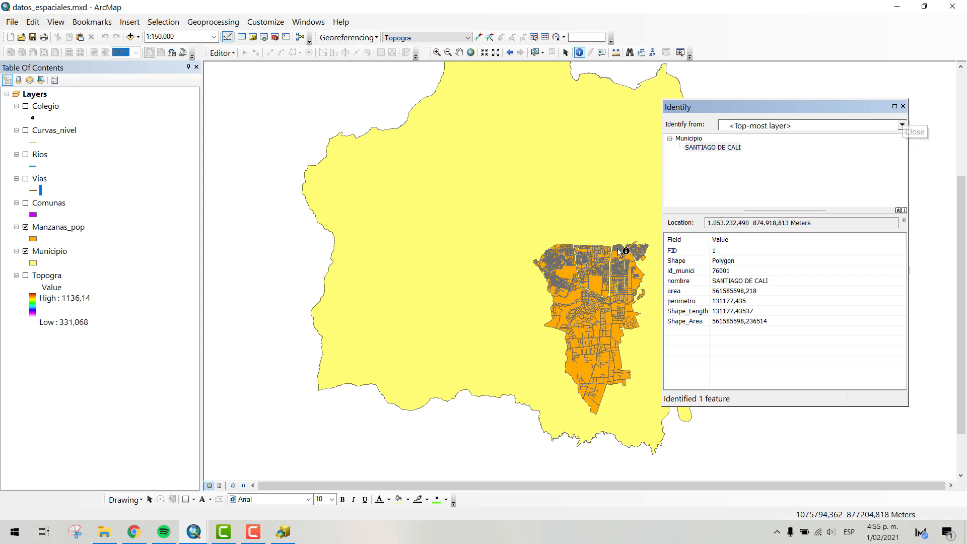
left_click(474, 250)
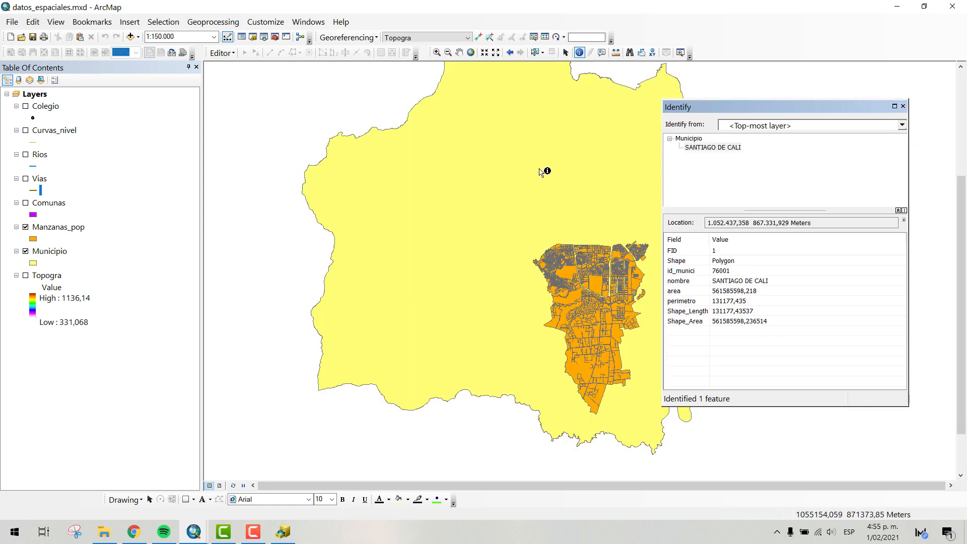
left_click(903, 106)
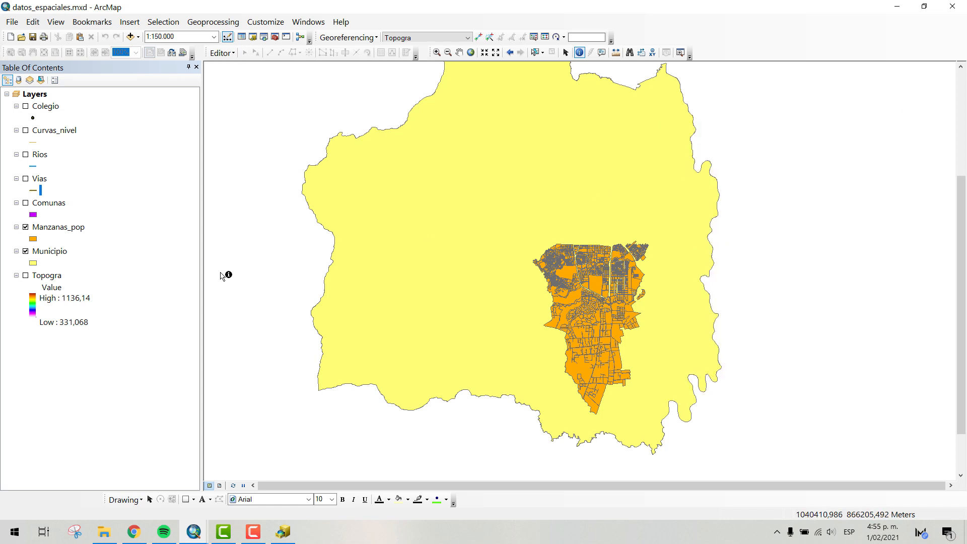
- Open the attribute table of the Municipio layer
left_click(65, 255)
right_click(65, 255)
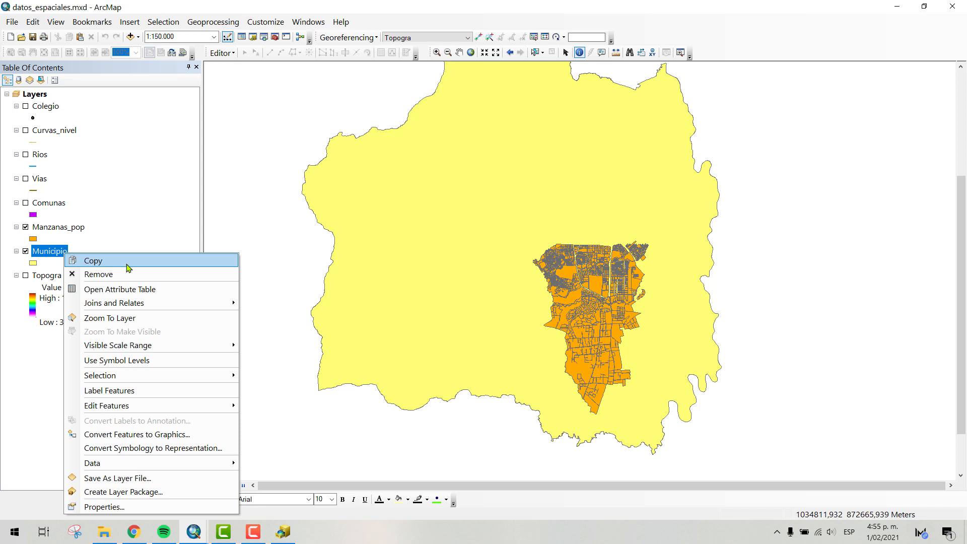
left_click(168, 293)
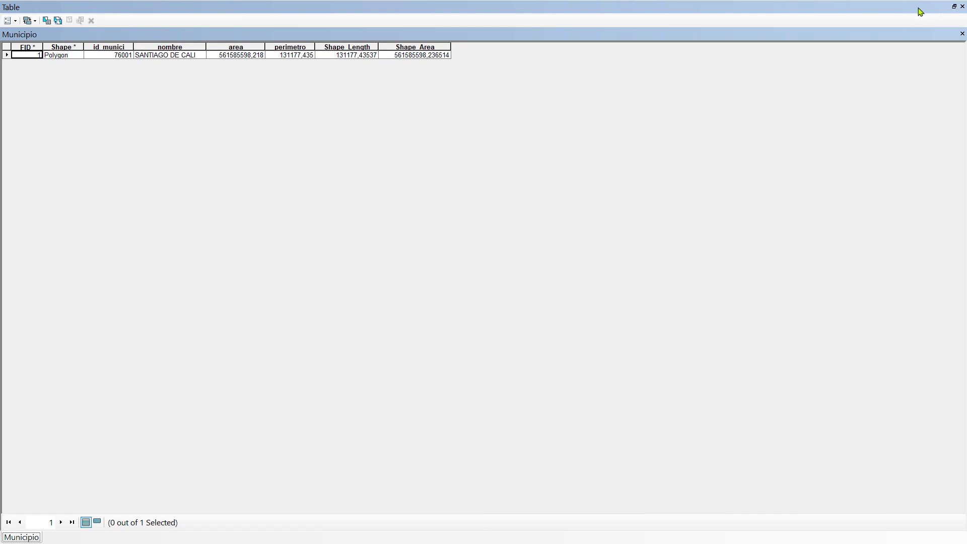
- Float the Municipio attribute table beside the municipality polygon and close the Identify results
left_click_drag(923, 10, 542, 406)
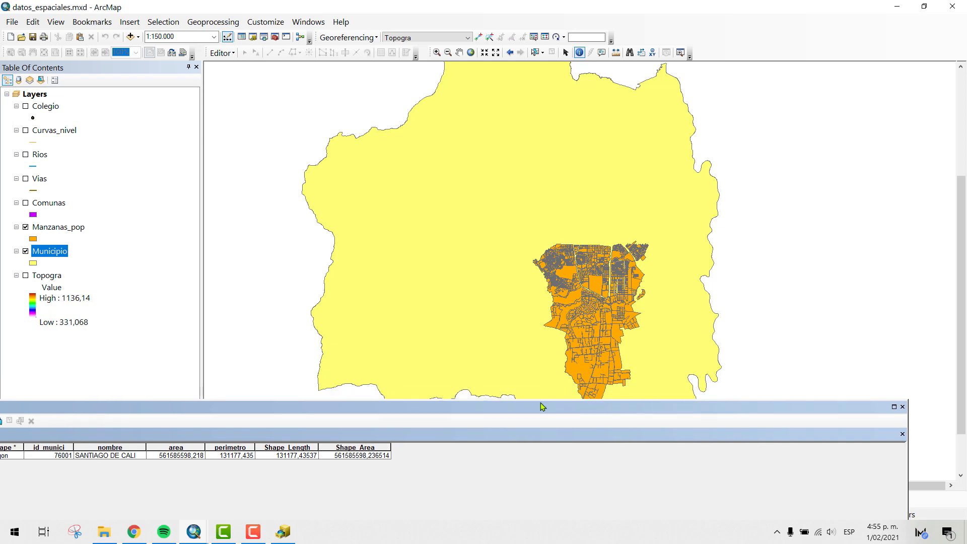
left_click_drag(725, 345, 865, 261)
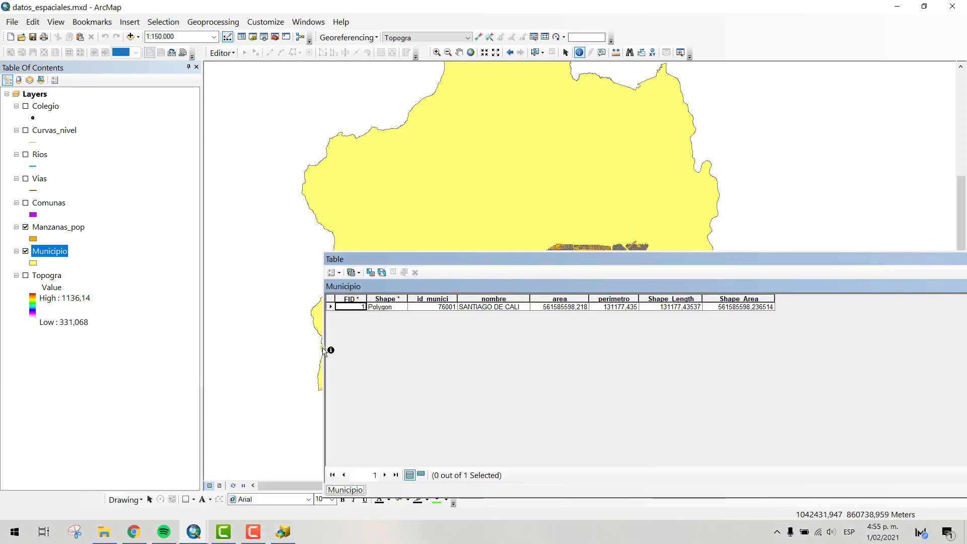
left_click_drag(321, 346, 412, 346)
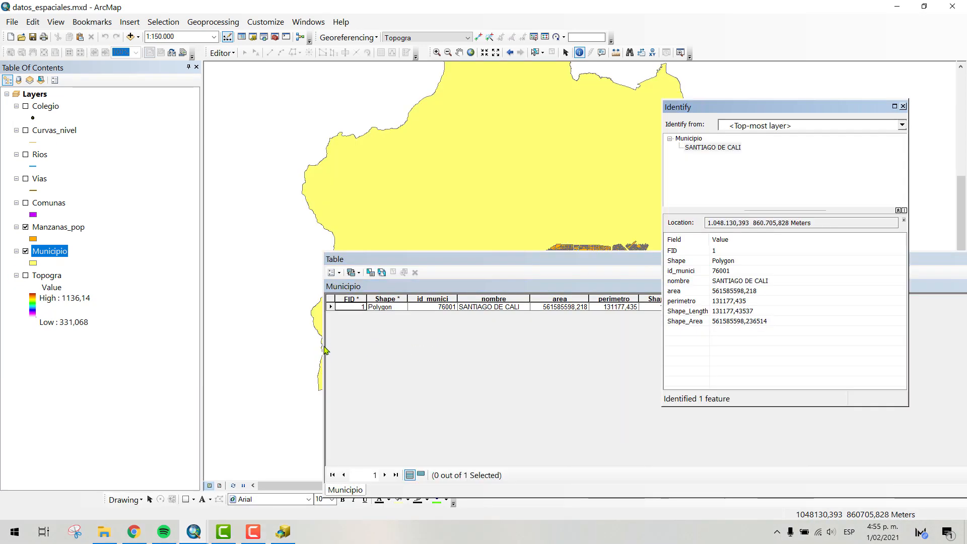
left_click_drag(325, 350, 762, 352)
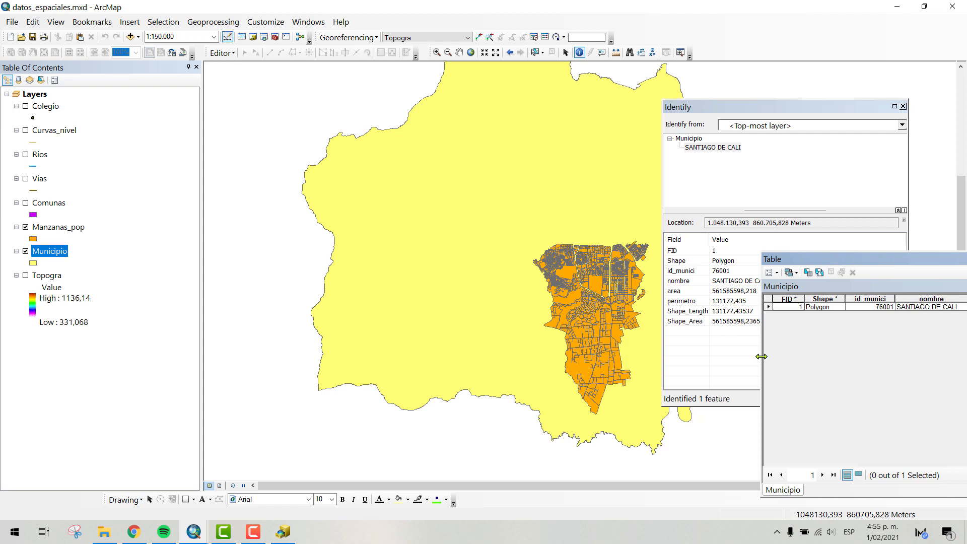
left_click(902, 106)
left_click_drag(838, 261, 769, 135)
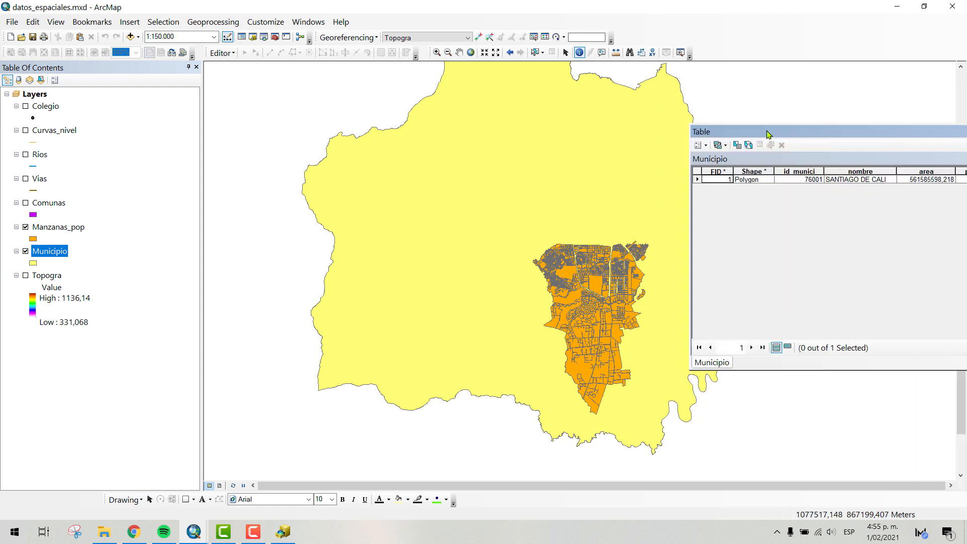
- Select the SANTIAGO DE CALI record in the Municipio table to highlight its polygon, and clear the selection
left_click(697, 180)
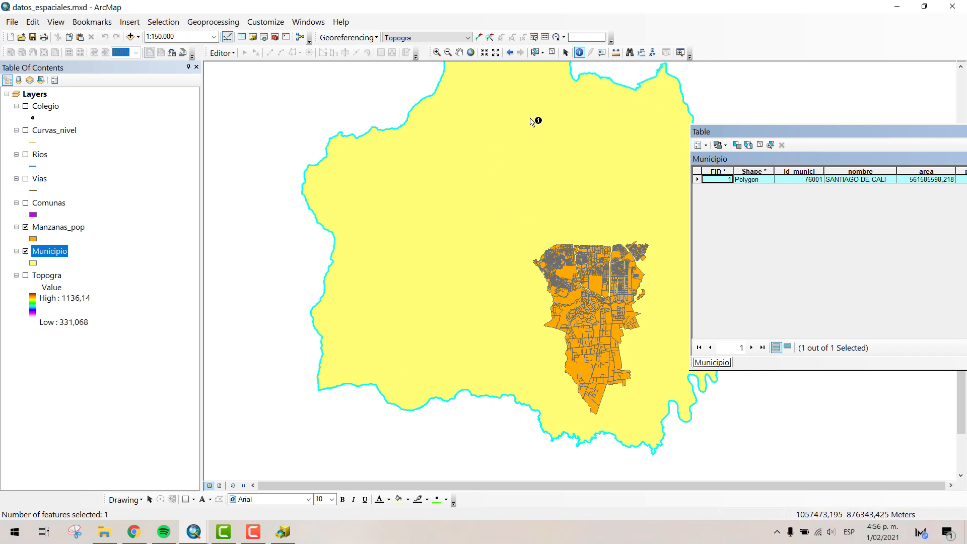
left_click(552, 53)
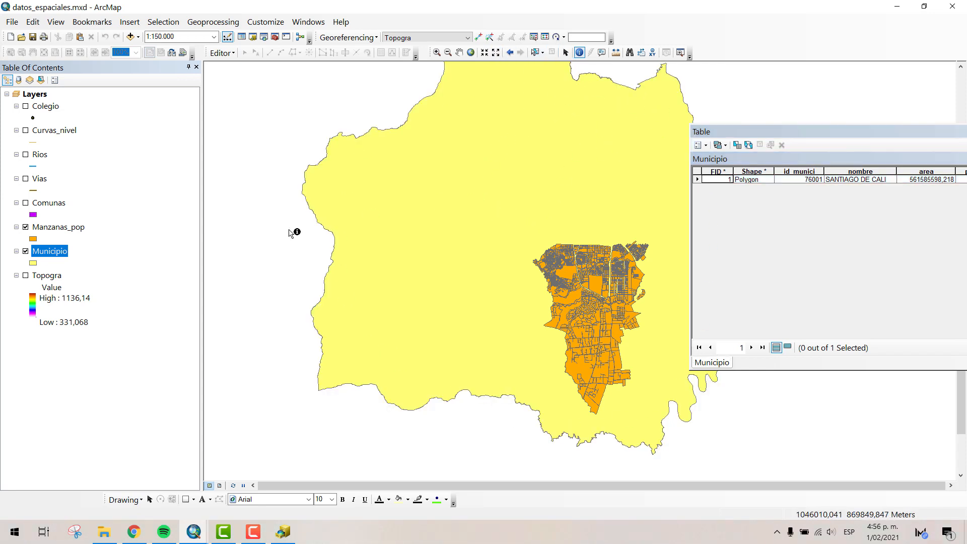
- Hide the Municipio layer, identify the large undivided block in Manzanas_pop and close the results
left_click(26, 251)
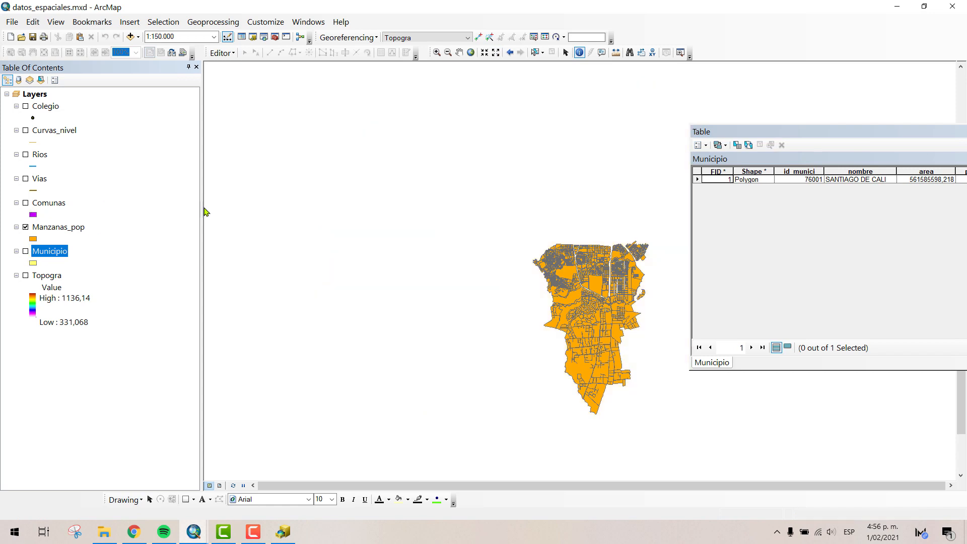
left_click(597, 284)
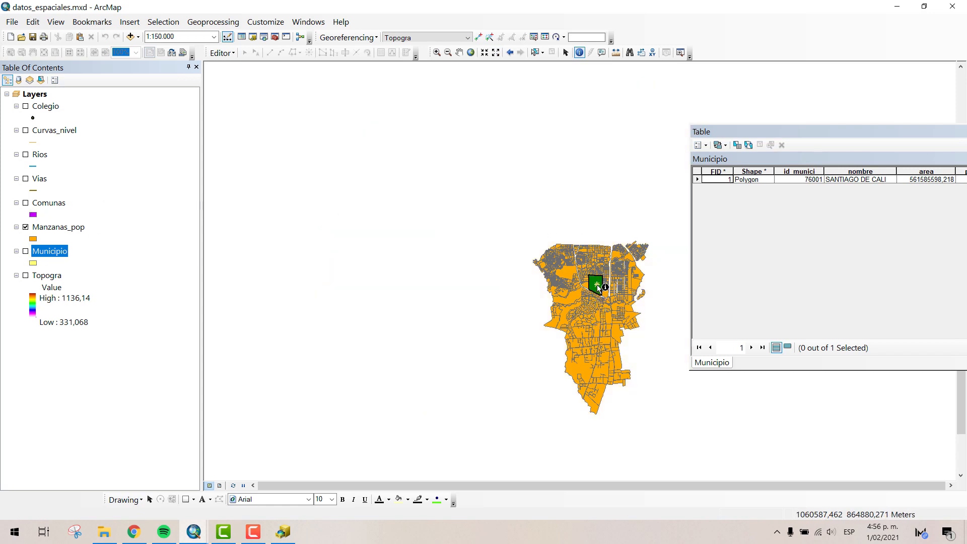
left_click_drag(854, 106, 473, 81)
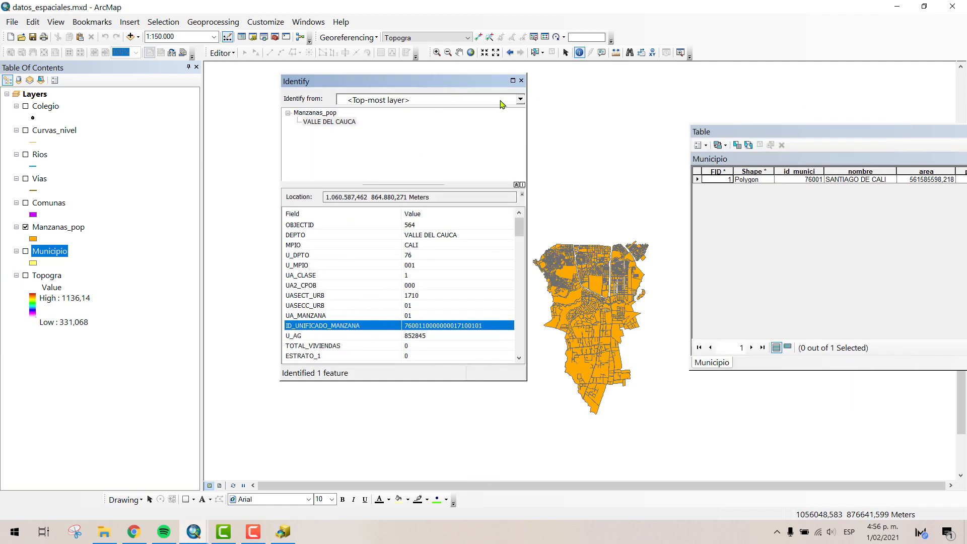
left_click(521, 80)
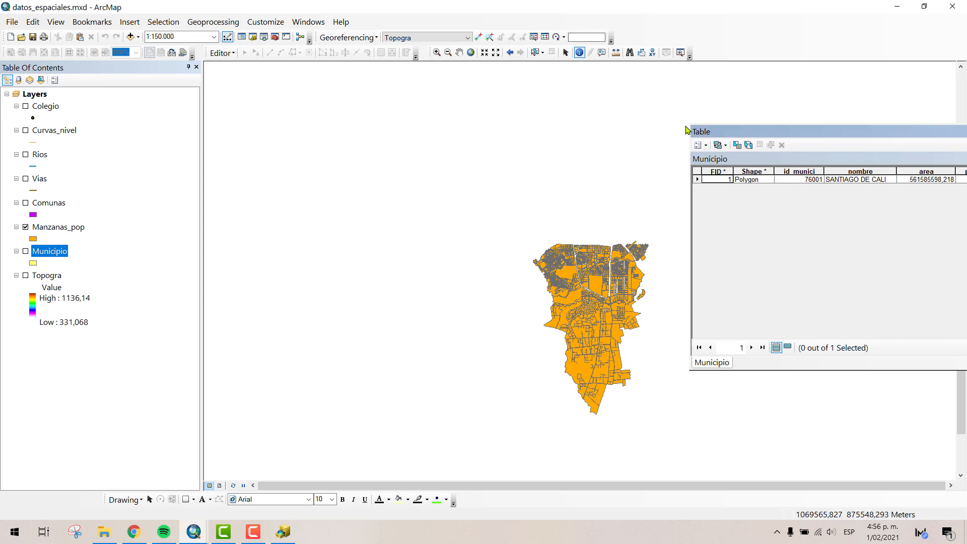
- Close the Municipio table, open the attribute table of Manzanas_pop and move it clear of the city blocks
left_click_drag(833, 130, 574, 114)
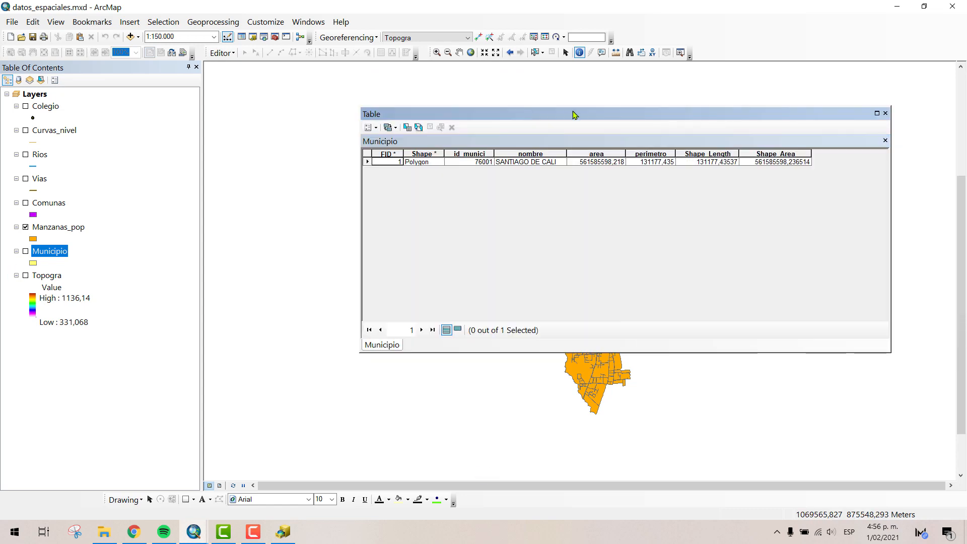
left_click(885, 114)
left_click(71, 229)
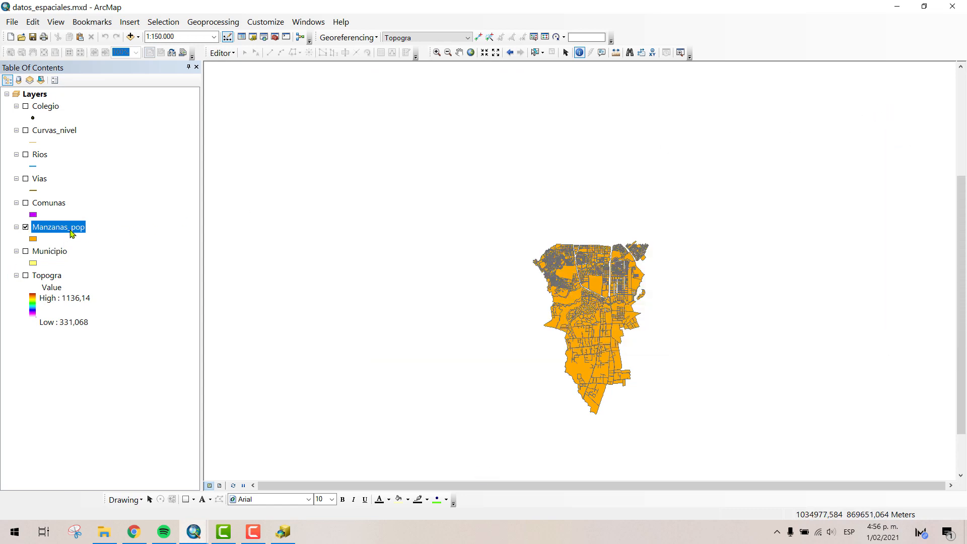
right_click(71, 231)
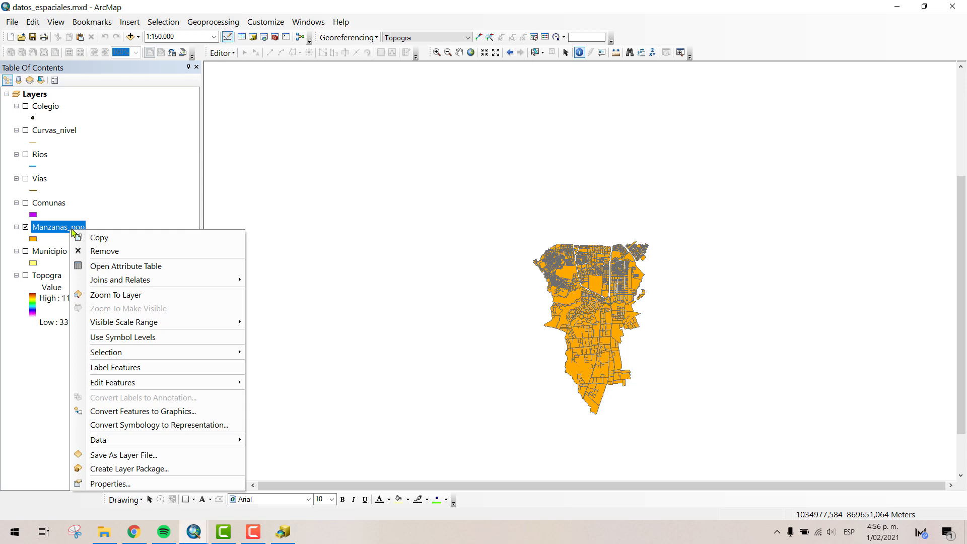
left_click(128, 271)
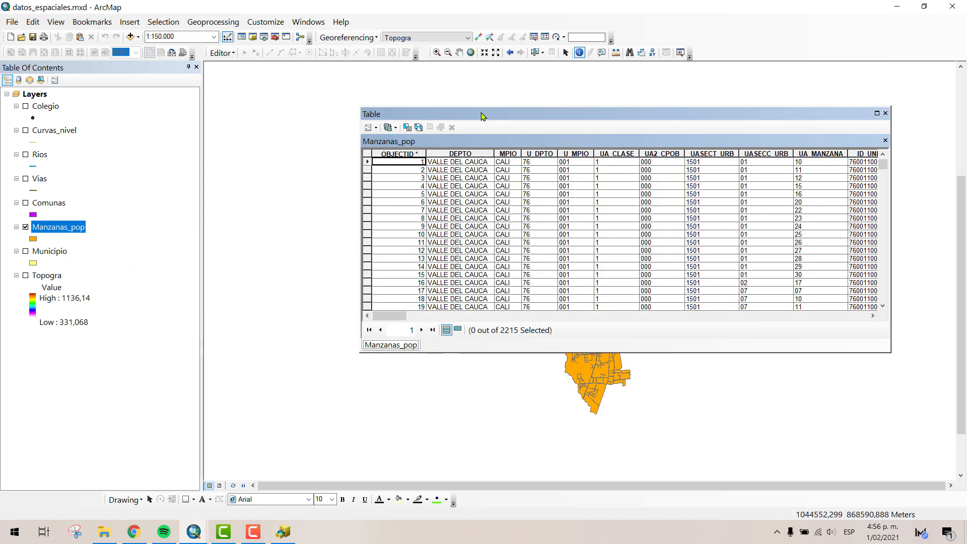
left_click_drag(481, 116, 714, 127)
left_click_drag(775, 136, 358, 107)
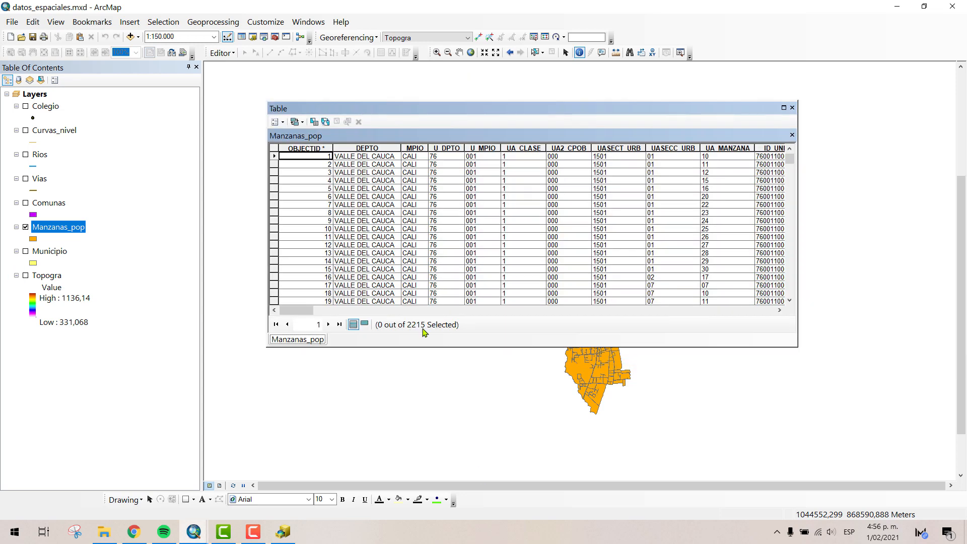
left_click_drag(576, 48, 514, 52)
left_click_drag(424, 78, 391, 176)
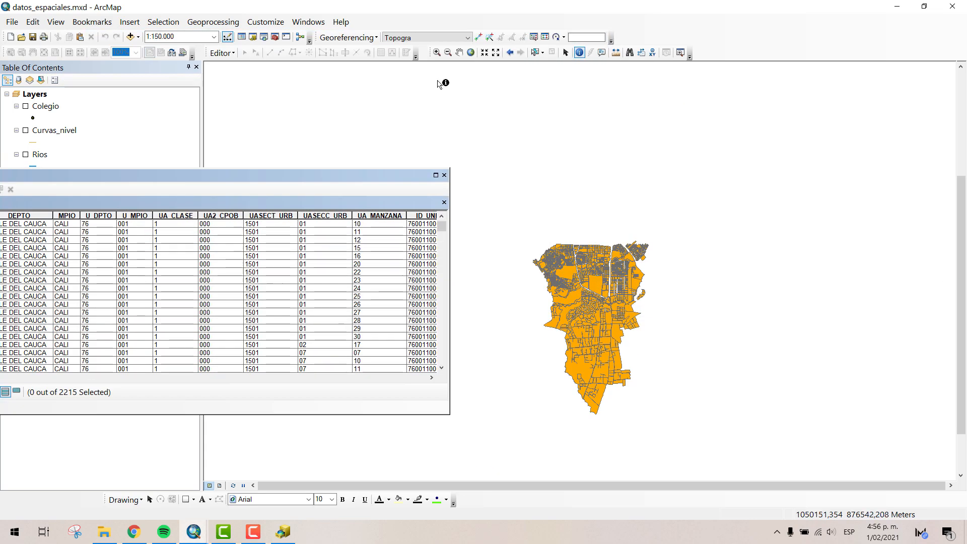
- Select the large undivided Manzanas_pop block on the map at a scale of 1:16.046, keeping its table alongside
left_click(436, 52)
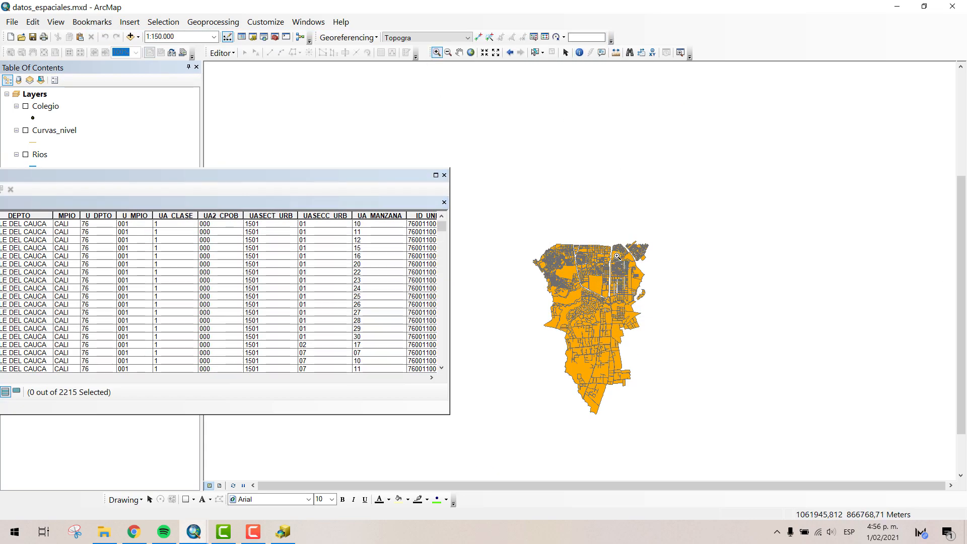
left_click_drag(573, 300, 601, 275)
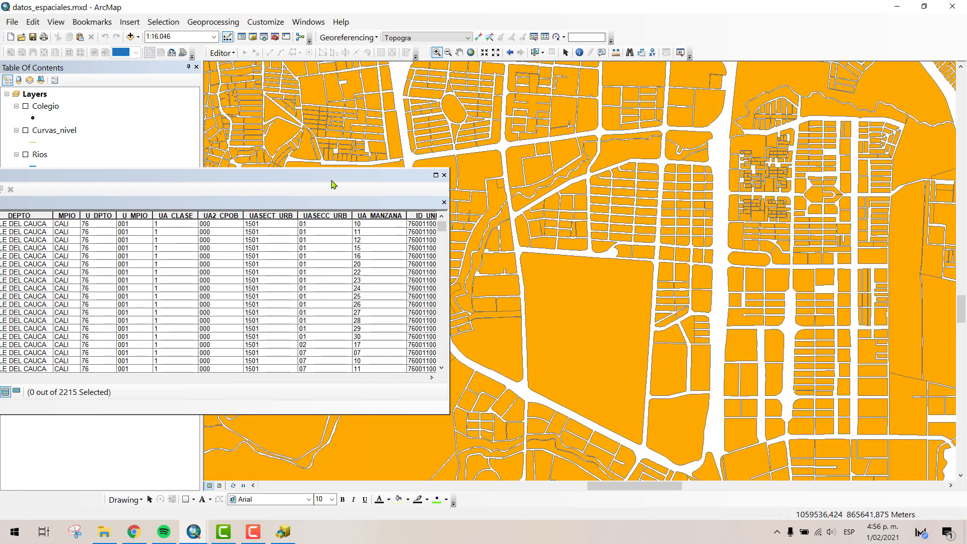
left_click_drag(285, 180, 516, 191)
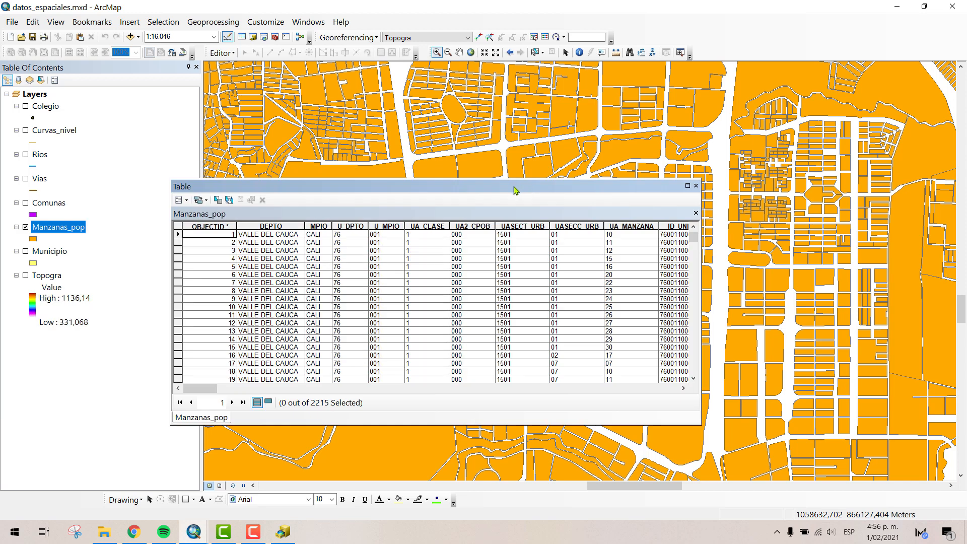
left_click_drag(390, 157, 337, 153)
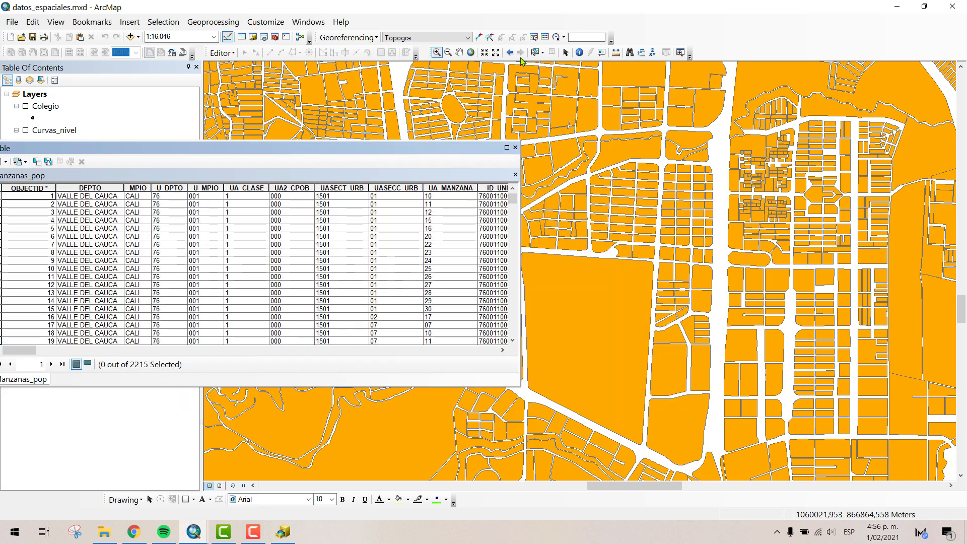
left_click(536, 53)
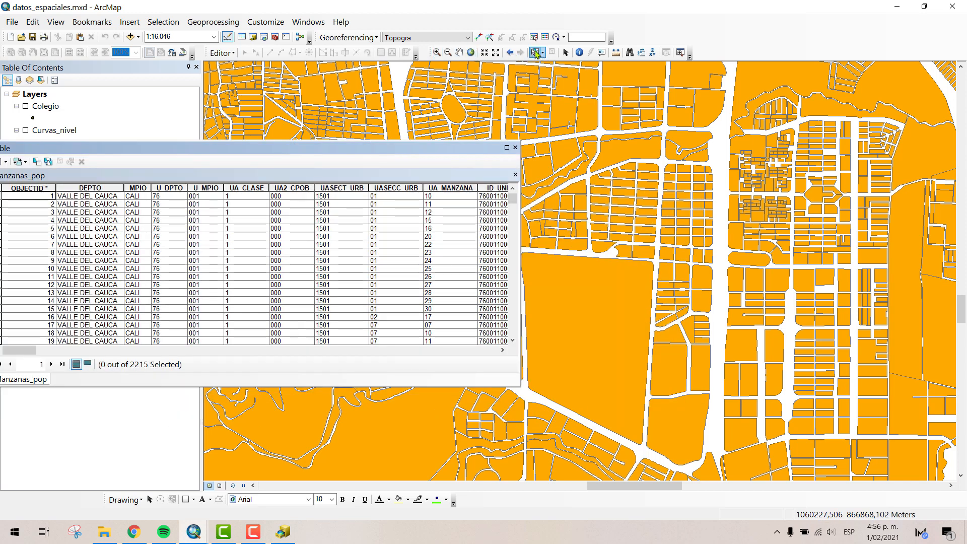
left_click(603, 321)
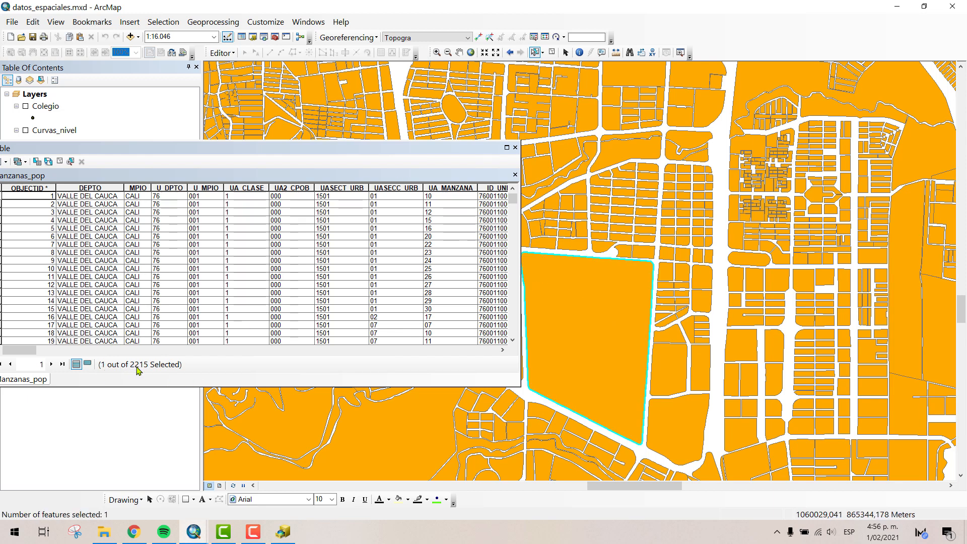
- Examine only the selected record in the Manzanas_pop table, and return to all records to browse the list
left_click_drag(244, 148, 350, 106)
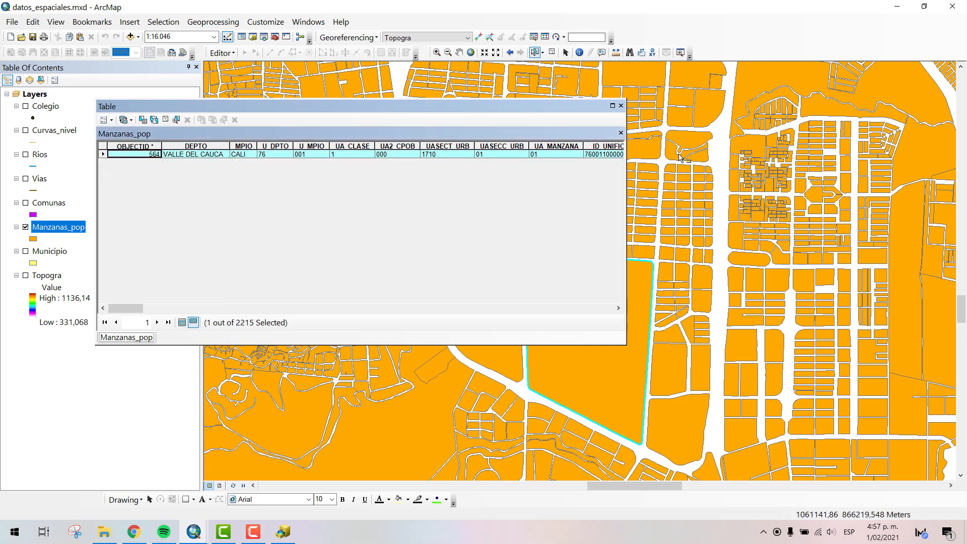
left_click_drag(430, 112, 310, 113)
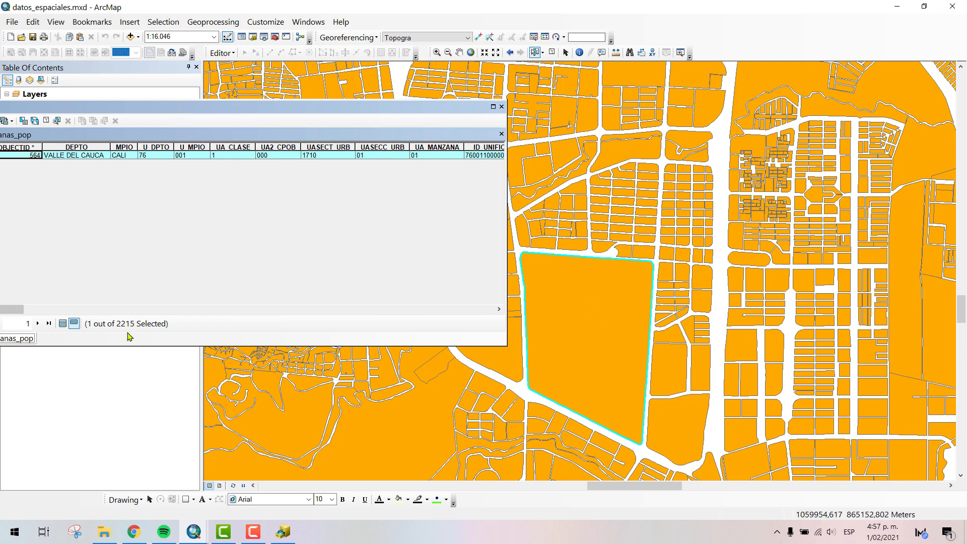
left_click(63, 324)
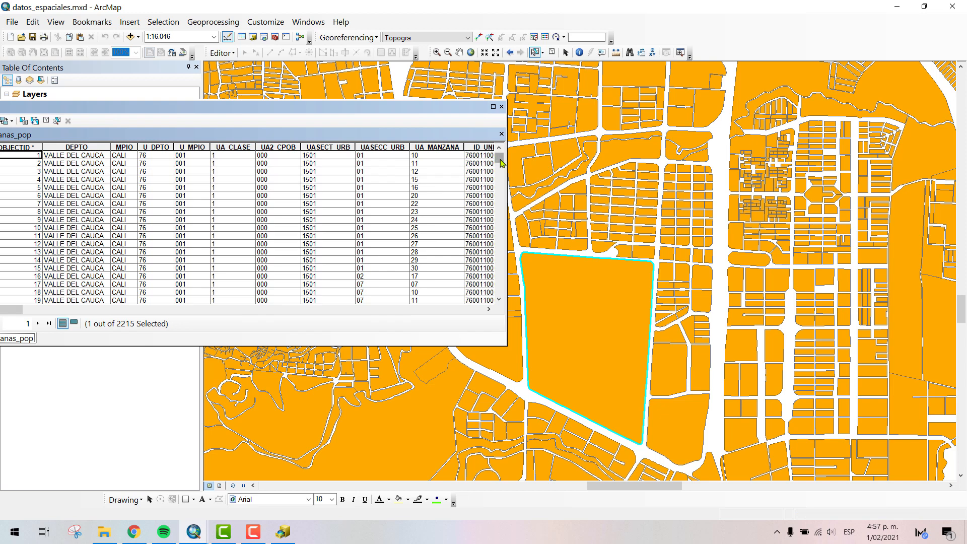
left_click_drag(499, 160, 492, 290)
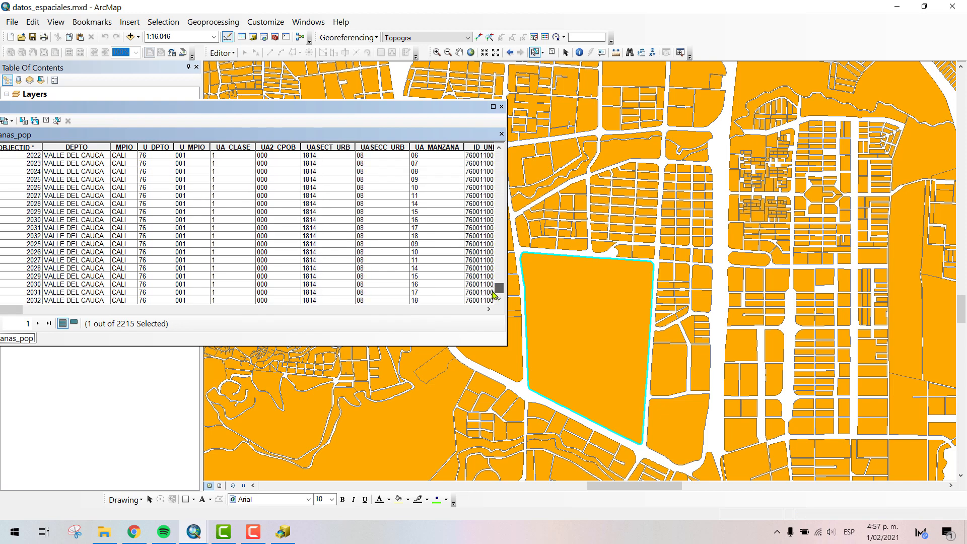
left_click_drag(356, 107, 456, 109)
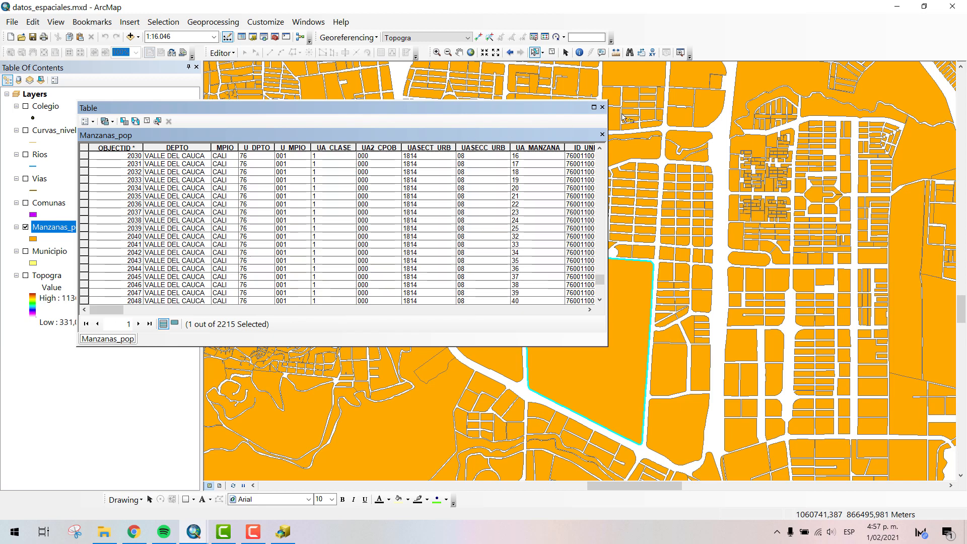
- Close the Manzanas_pop attribute table and clear the selected block
left_click(602, 106)
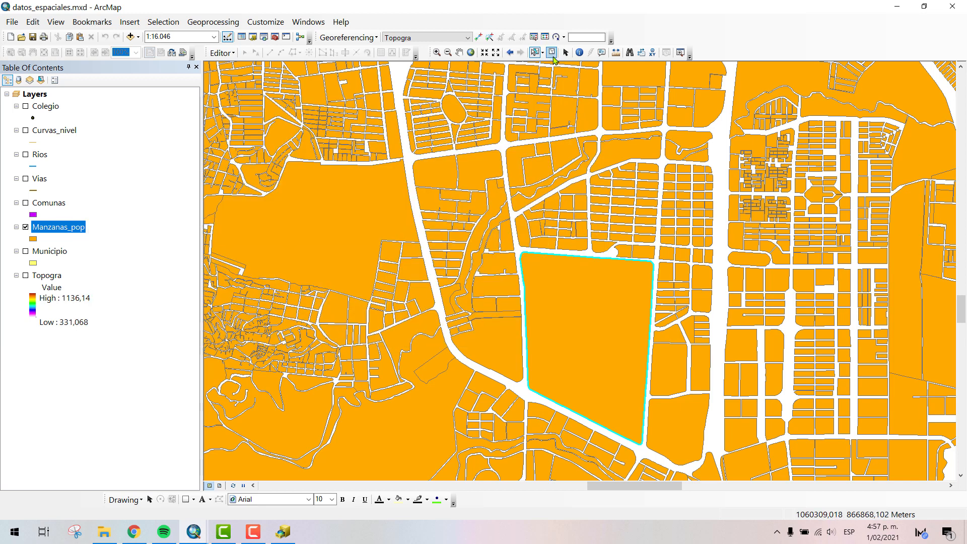
left_click(552, 56)
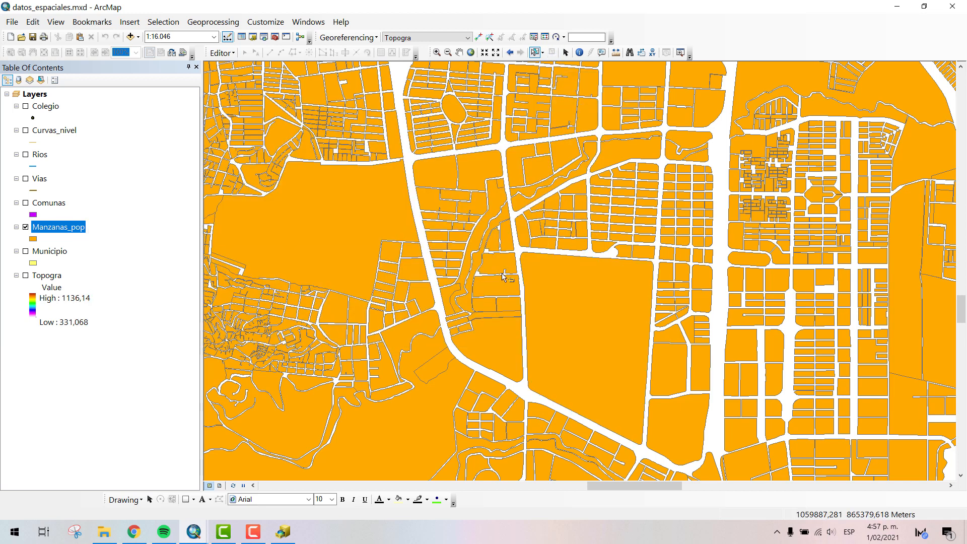
- Display the Comunas layer over the city blocks and view both at a scale of 1:125.000
scroll(504, 277, "up", 3)
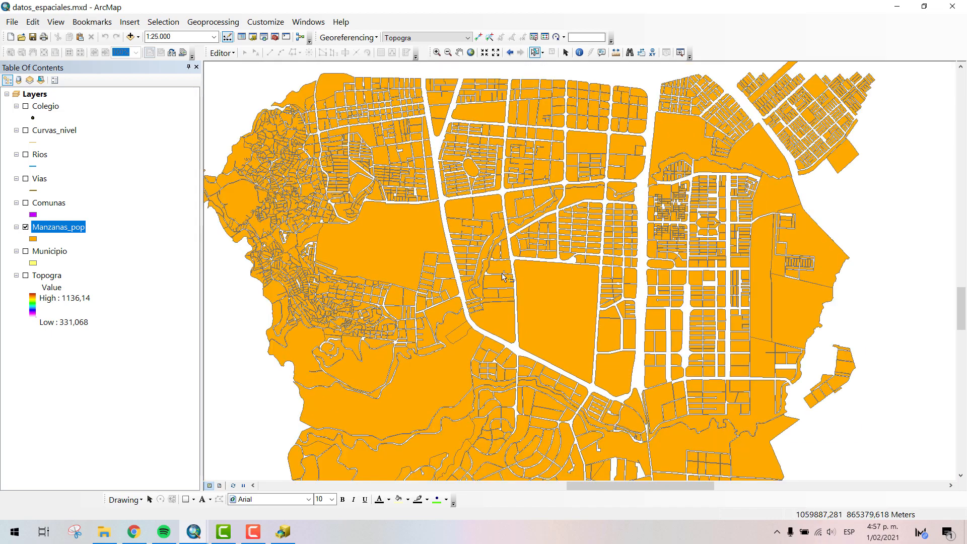
scroll(505, 277, "up", 3)
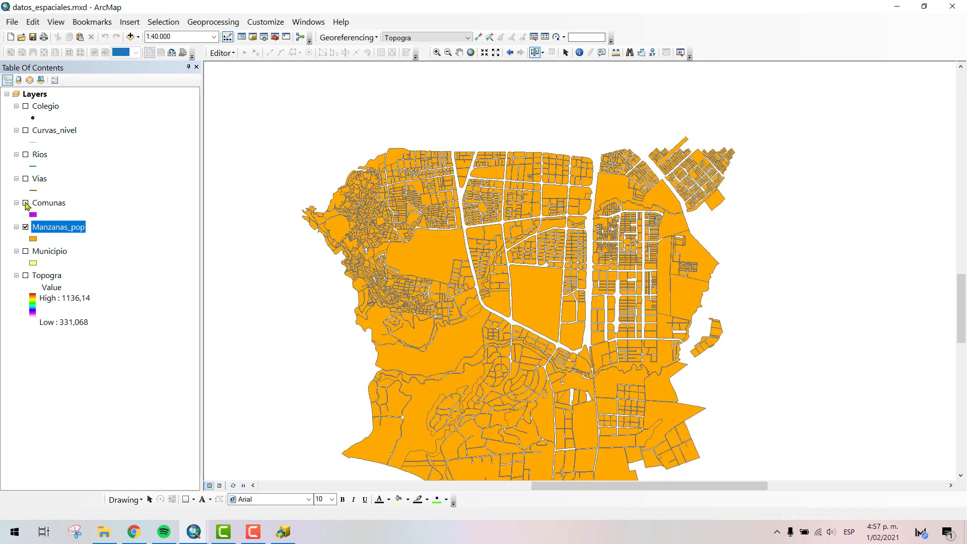
left_click(26, 204)
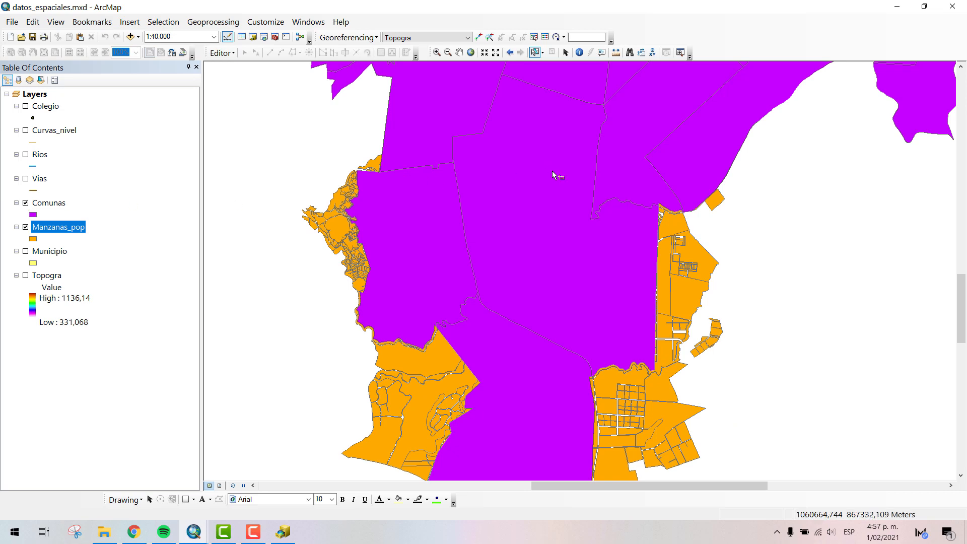
scroll(558, 213, "up", 1)
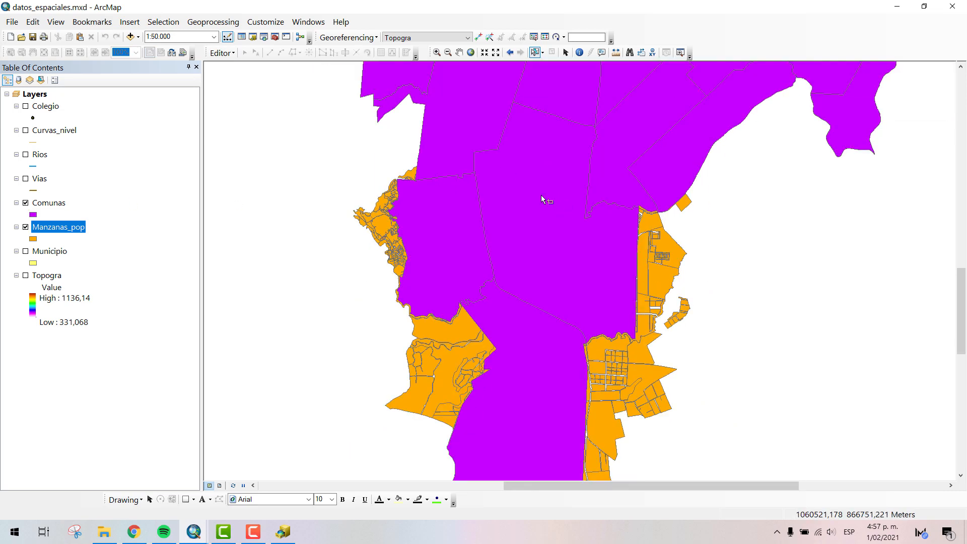
scroll(421, 221, "up", 4)
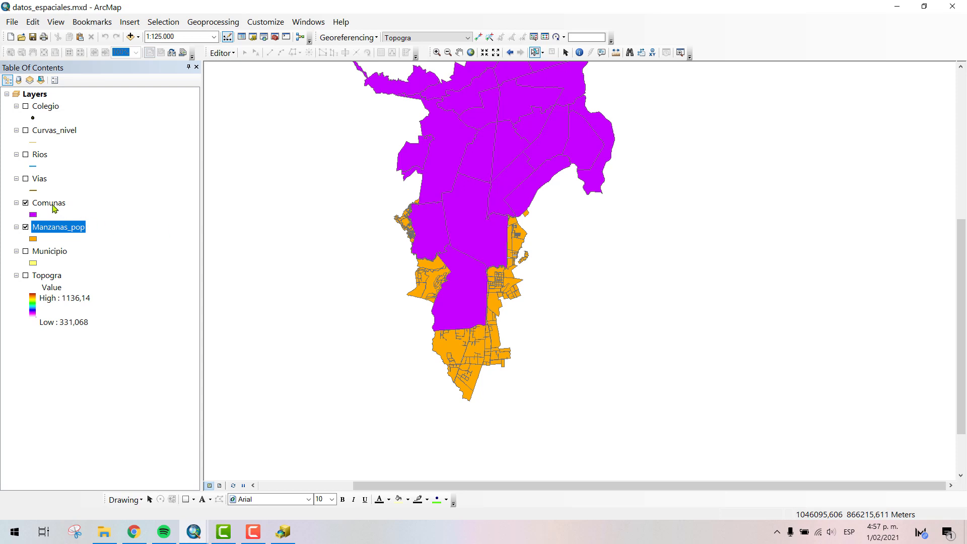
- Display the Municipio layer, place Comunas below Manzanas_pop in the drawing order, and view the blocks at a scale of 1:31.550
left_click(25, 251)
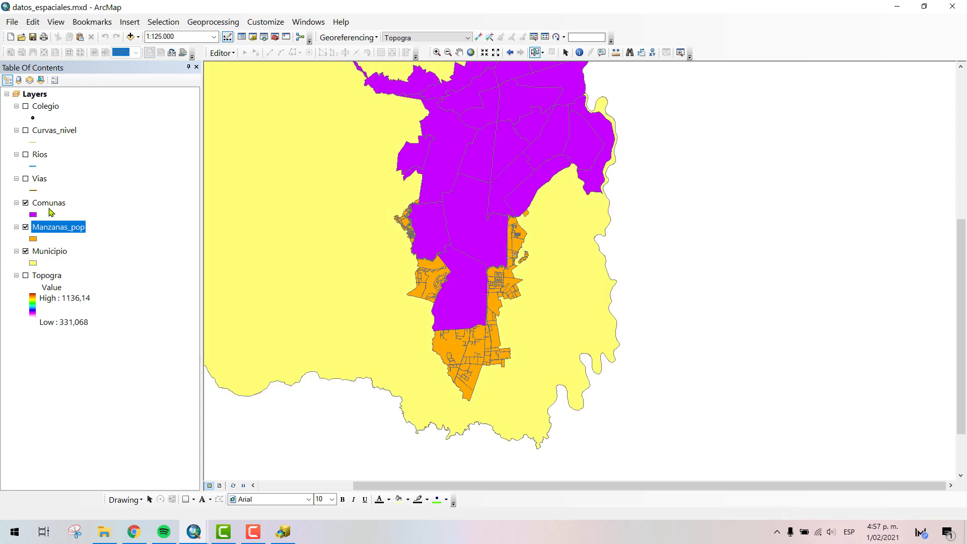
left_click_drag(51, 209, 44, 242)
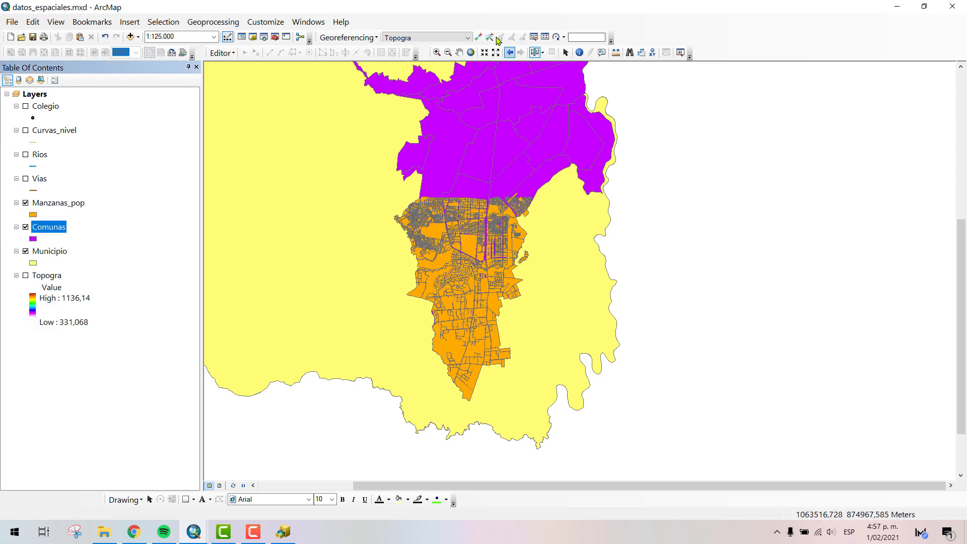
left_click(436, 53)
left_click_drag(552, 180, 446, 284)
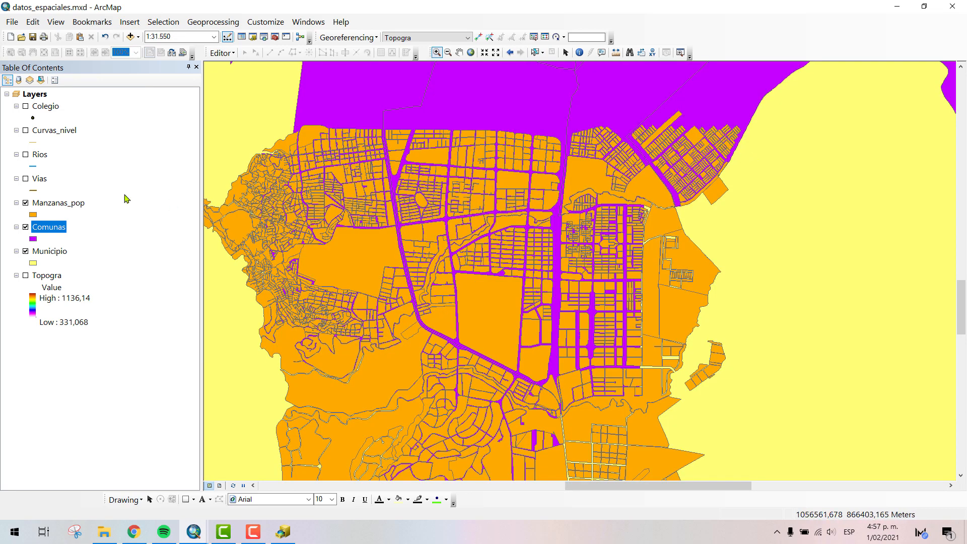
- Hide Manzanas_pop and Comunas in turn to examine what lies beneath, and restore both layers at a scale of 1:150.000
left_click(26, 203)
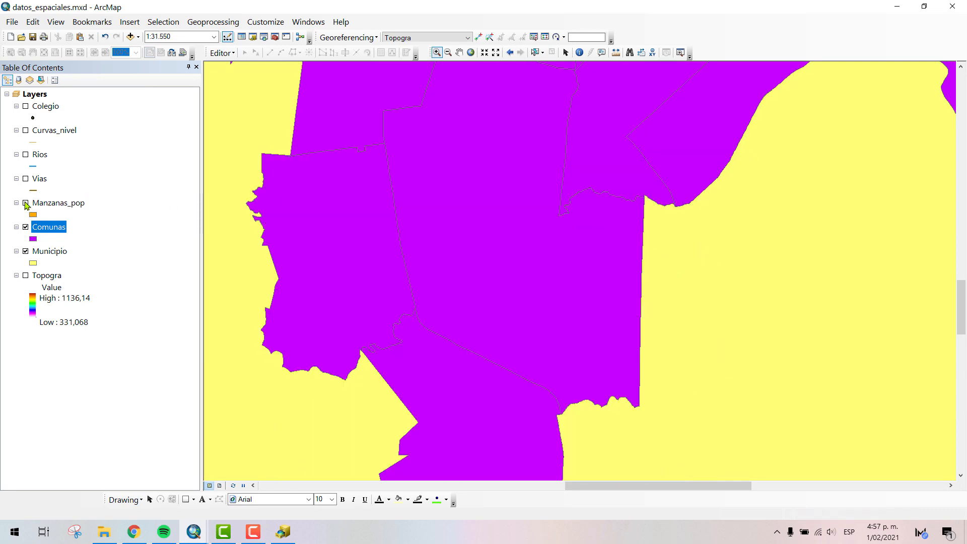
left_click(26, 203)
left_click(26, 227)
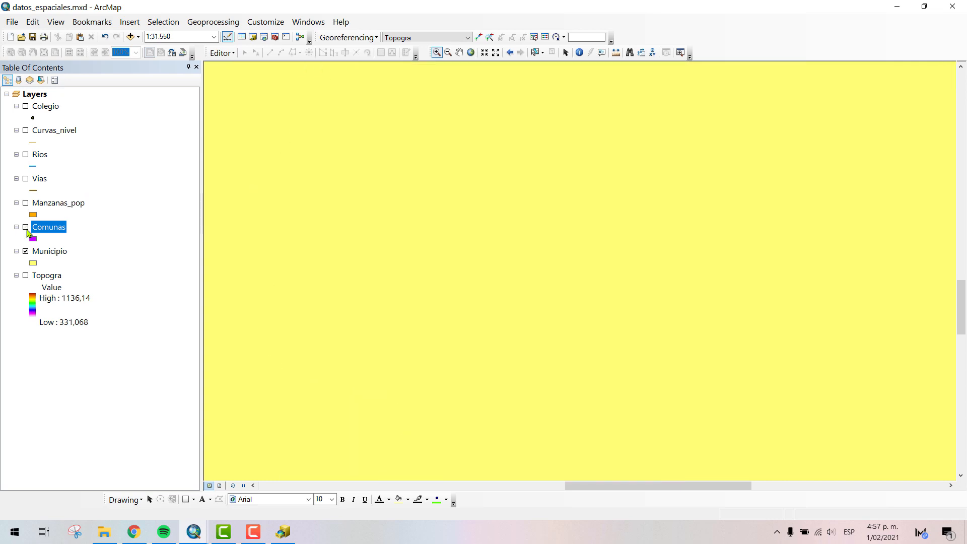
left_click(26, 227)
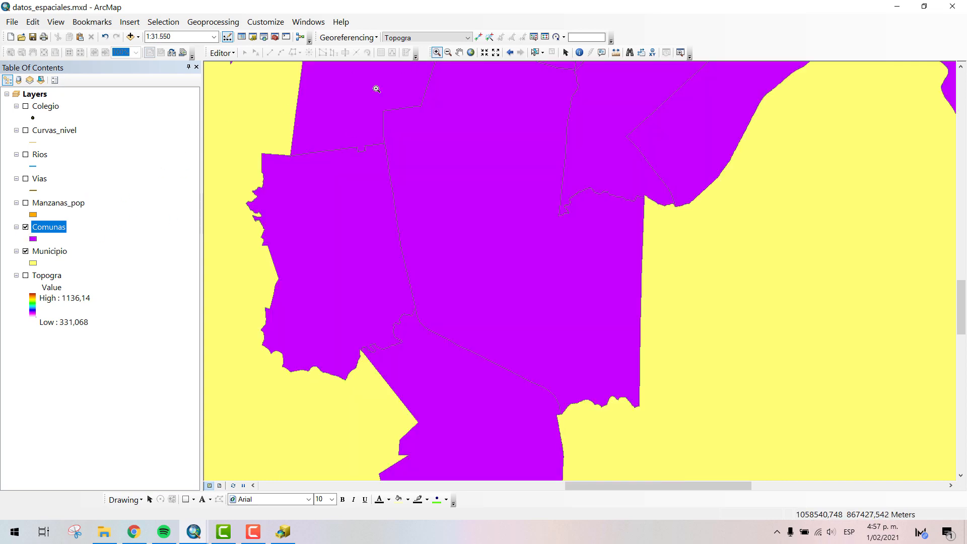
left_click(494, 53)
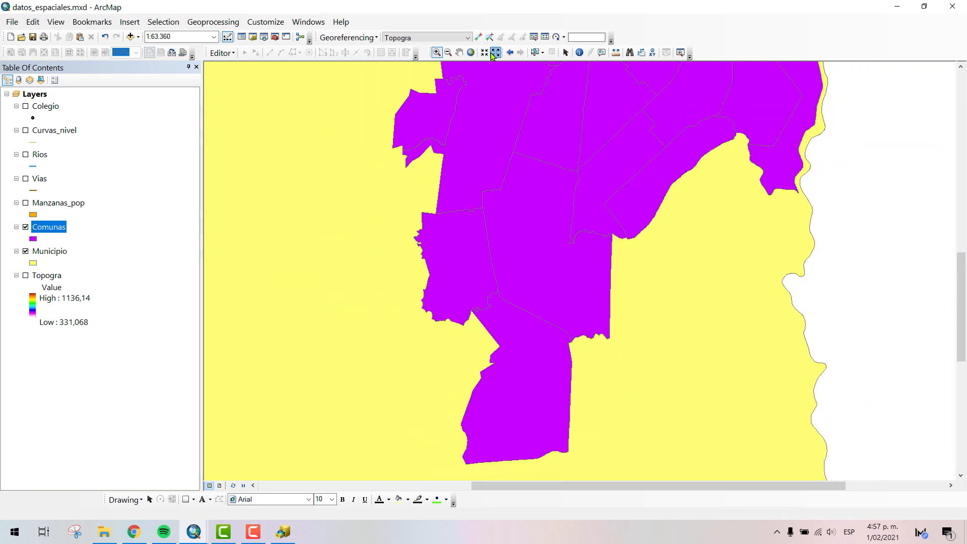
left_click(494, 52)
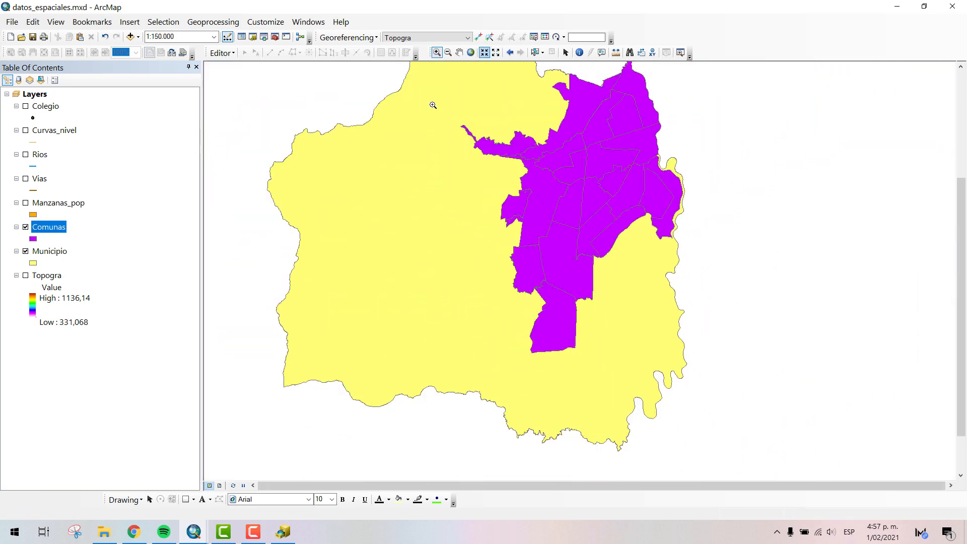
left_click(26, 203)
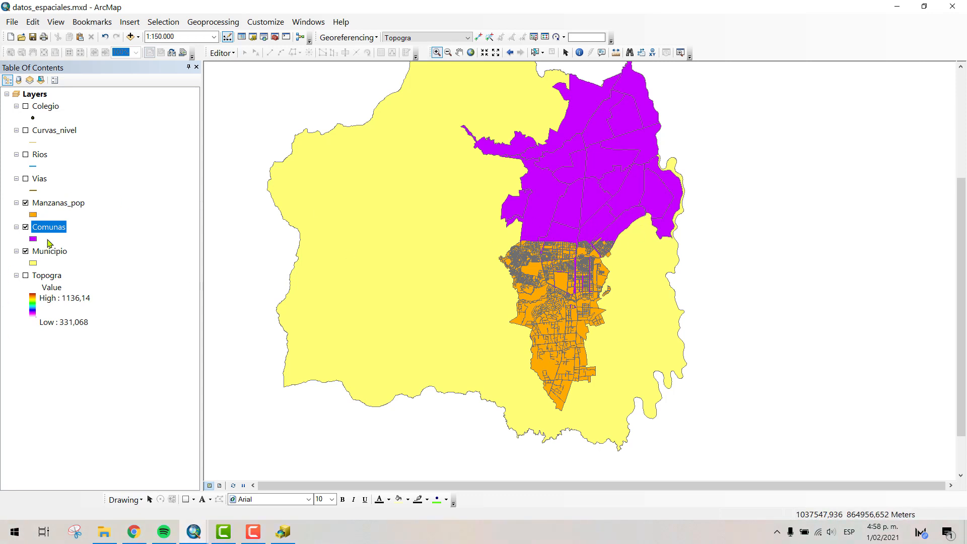
- Place the Municipio layer above Manzanas_pop and Comunas in the drawing order, and view it at a scale of 1:200.000
left_click_drag(49, 251, 47, 199)
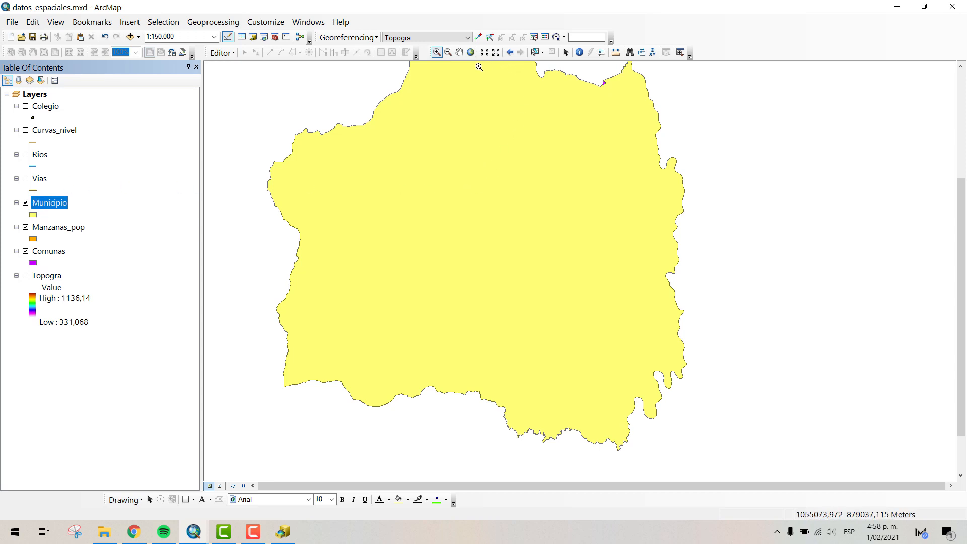
left_click(459, 52)
scroll(512, 206, "up", 2)
scroll(512, 206, "up", 2)
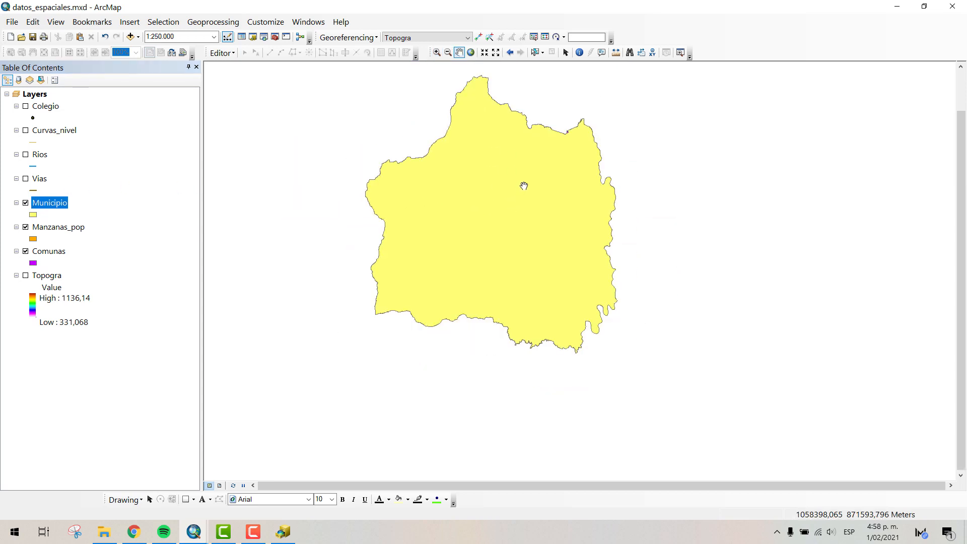
scroll(519, 229, "down", 1)
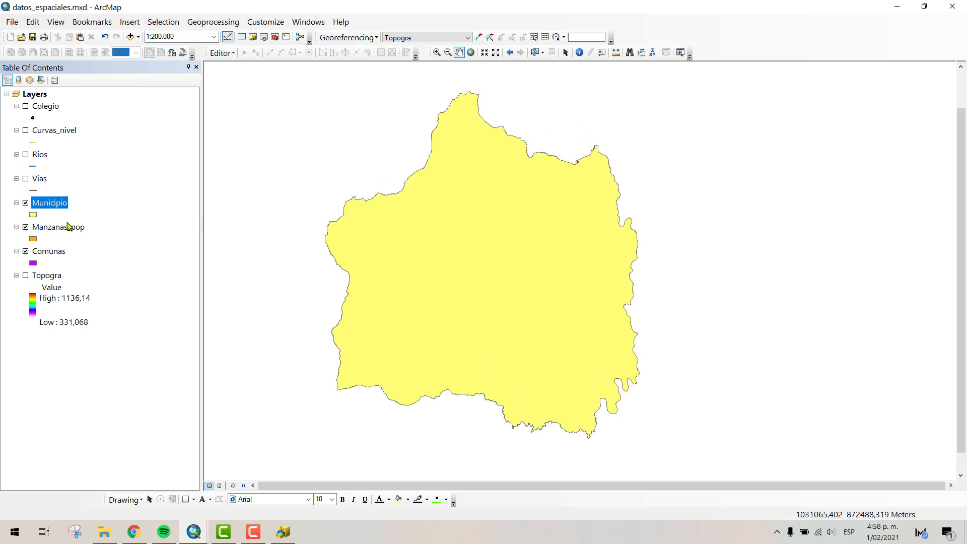
- Symbolize the Municipio layer with no fill color and a red outline of width 1
left_click(33, 215)
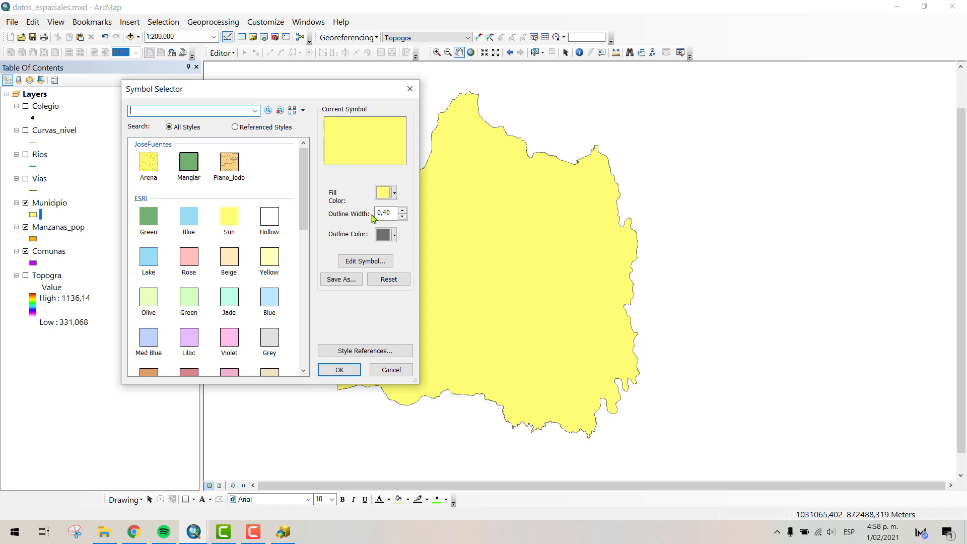
left_click(384, 193)
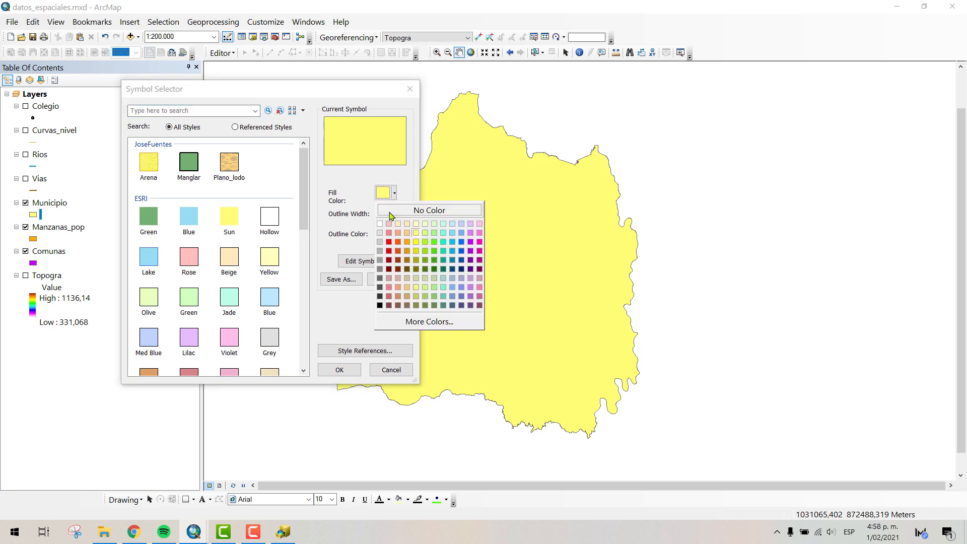
left_click(391, 214)
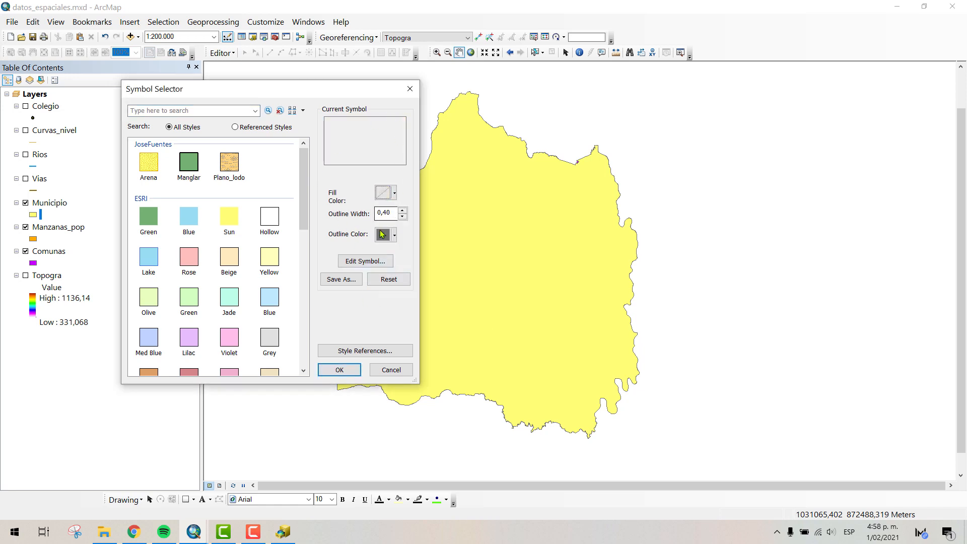
left_click(382, 234)
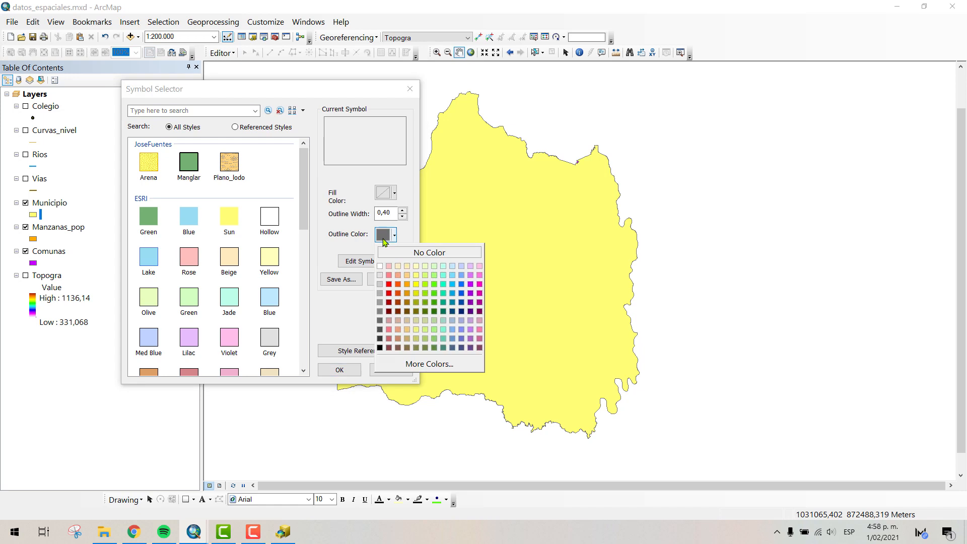
left_click(390, 285)
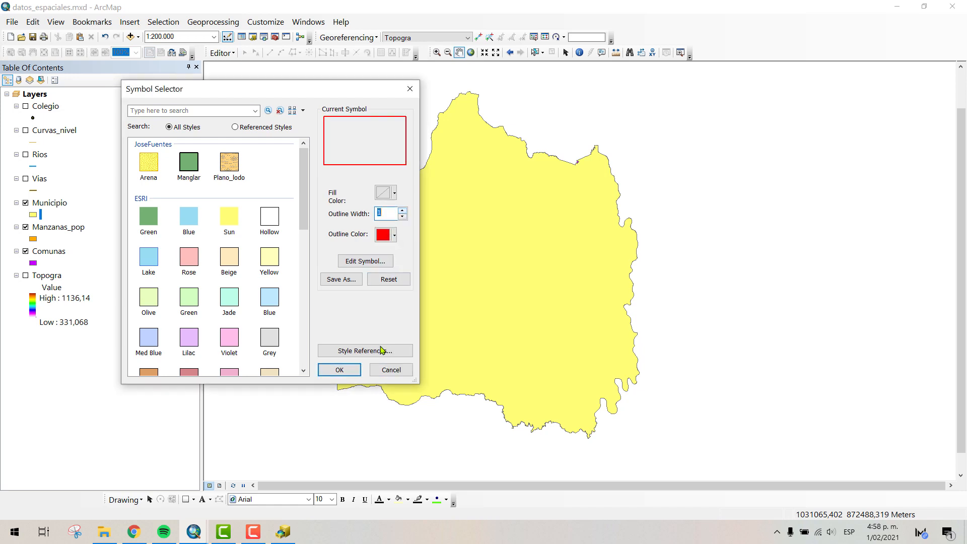
left_click(339, 369)
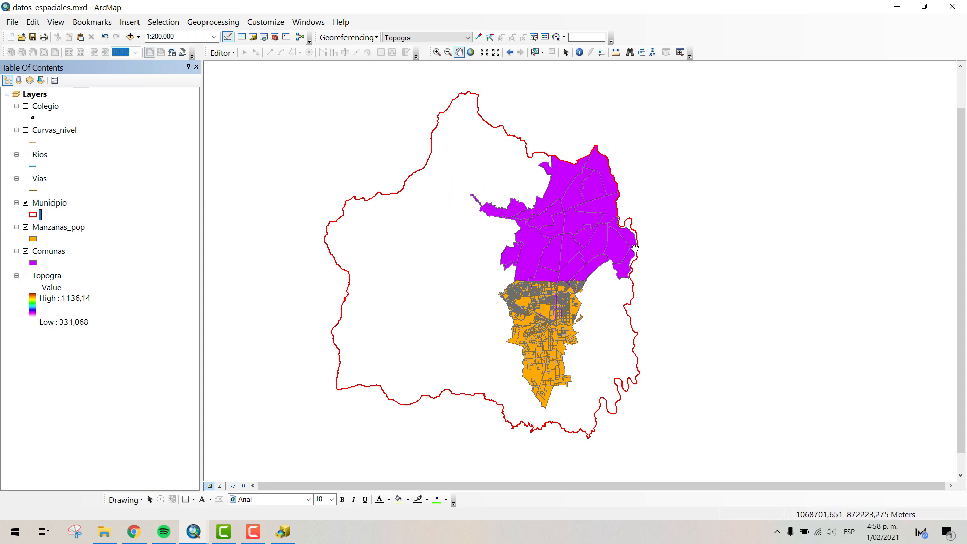
- Apply the predefined ESRI Rose symbol to the Manzanas_pop layer
left_click_drag(634, 247, 603, 239)
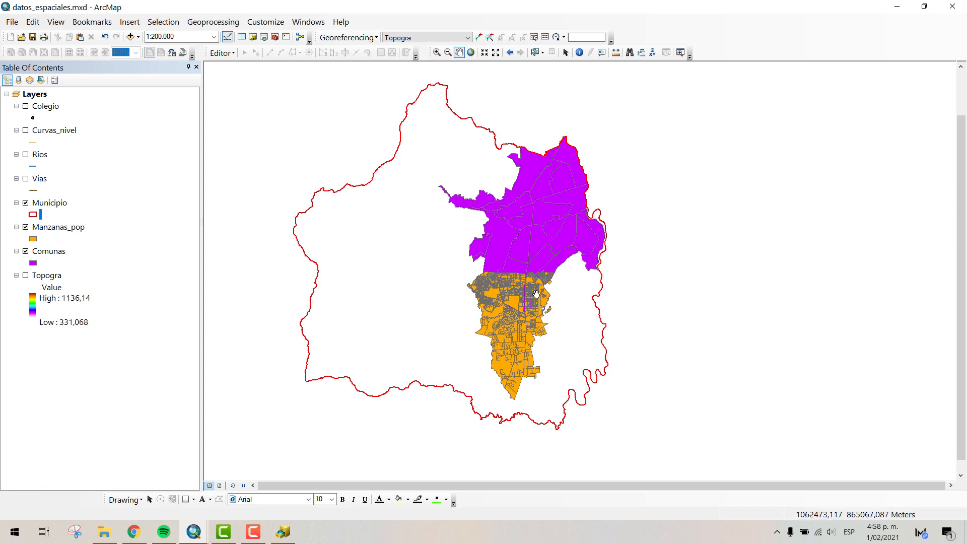
scroll(535, 275, "down", 5)
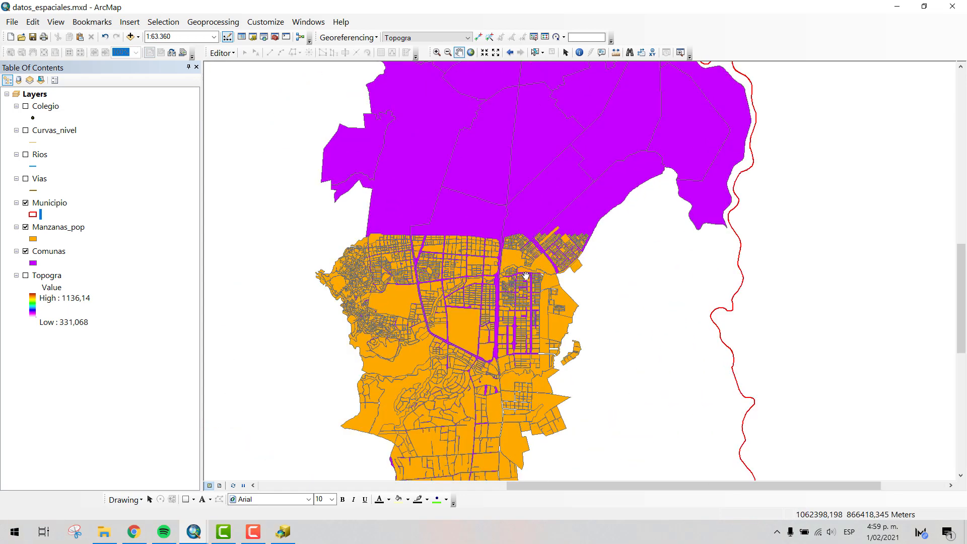
left_click_drag(499, 323, 506, 257)
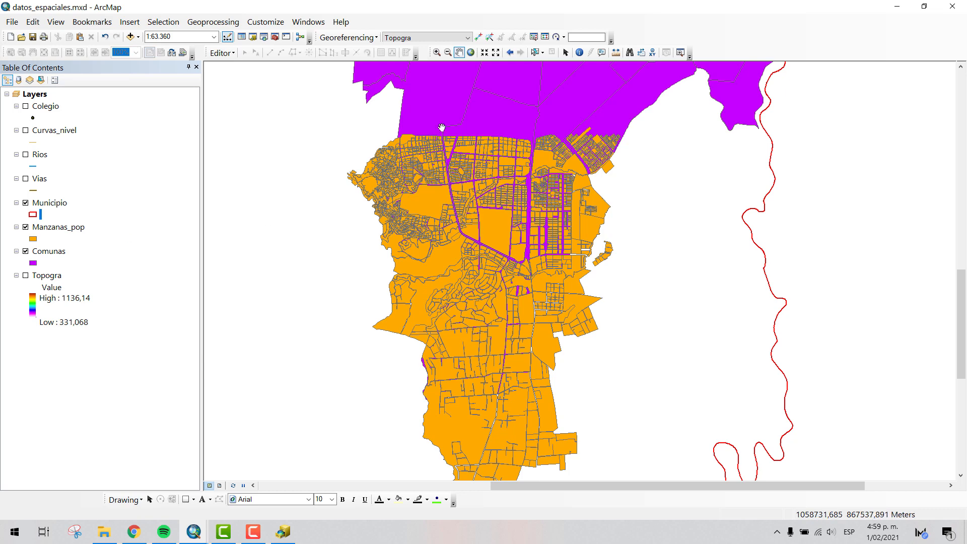
left_click_drag(461, 126, 432, 189)
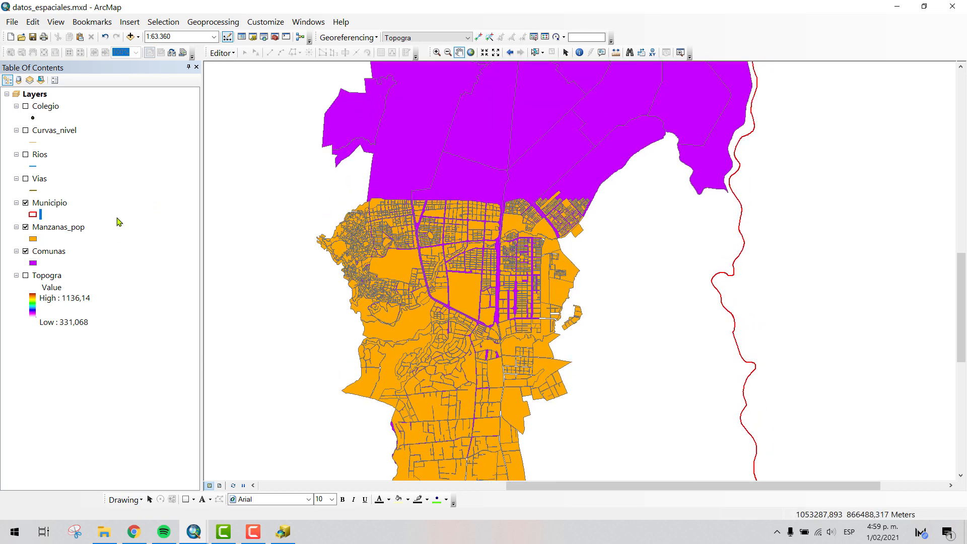
left_click(33, 240)
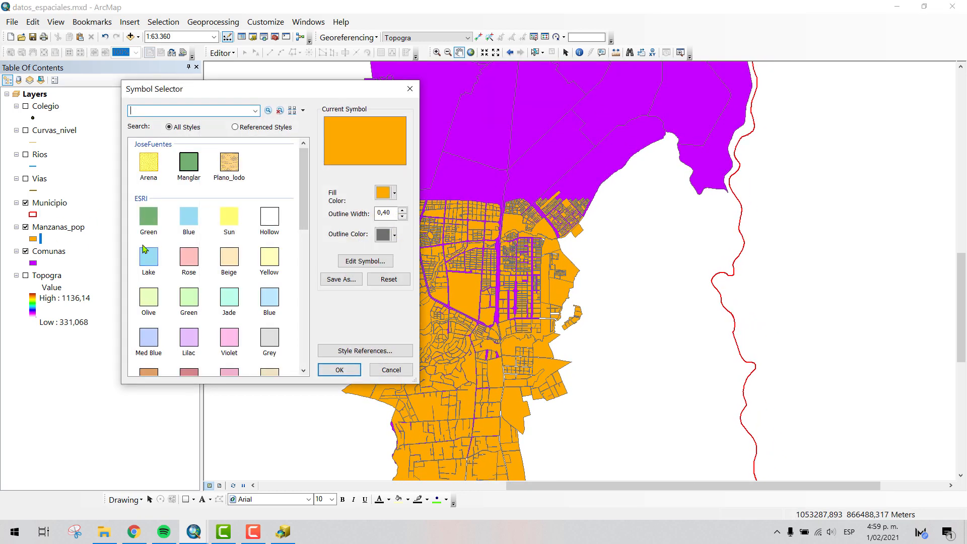
left_click(190, 257)
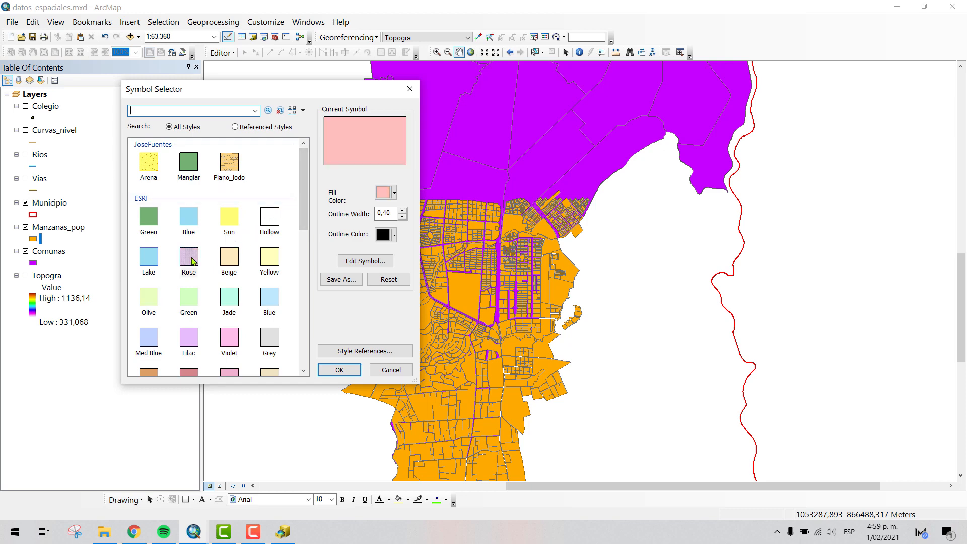
left_click(340, 371)
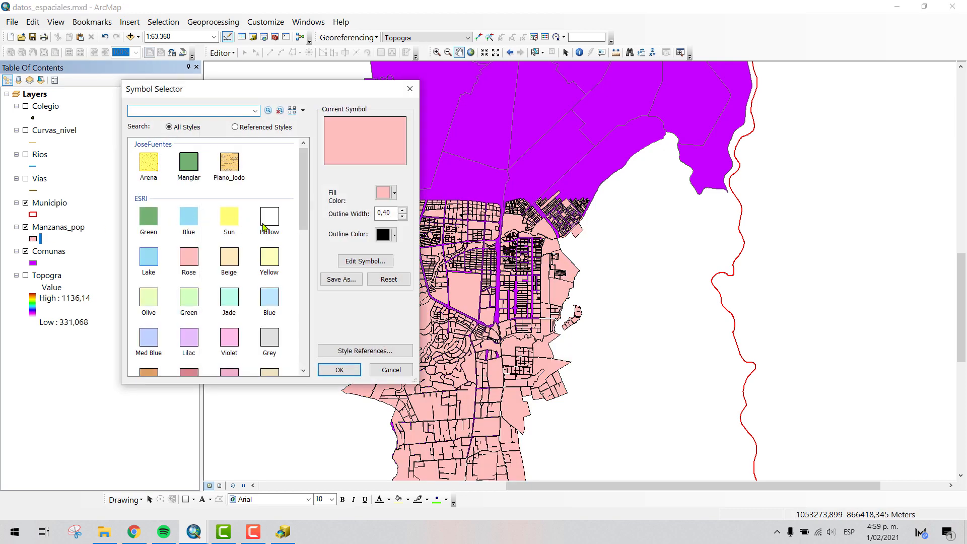
- Symbolize the Manzanas_pop layer with no fill color and a blue outline of width 2
left_click(383, 195)
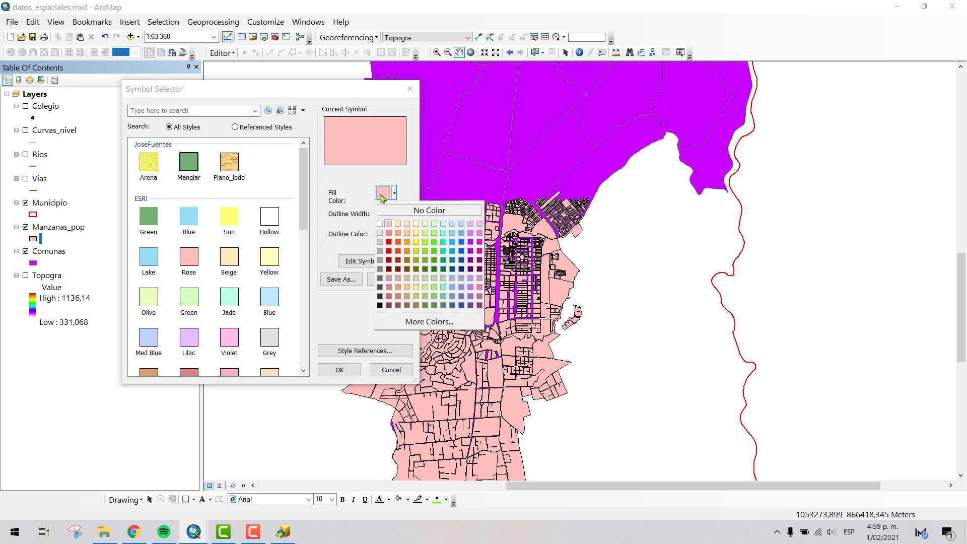
left_click(408, 210)
left_click(387, 234)
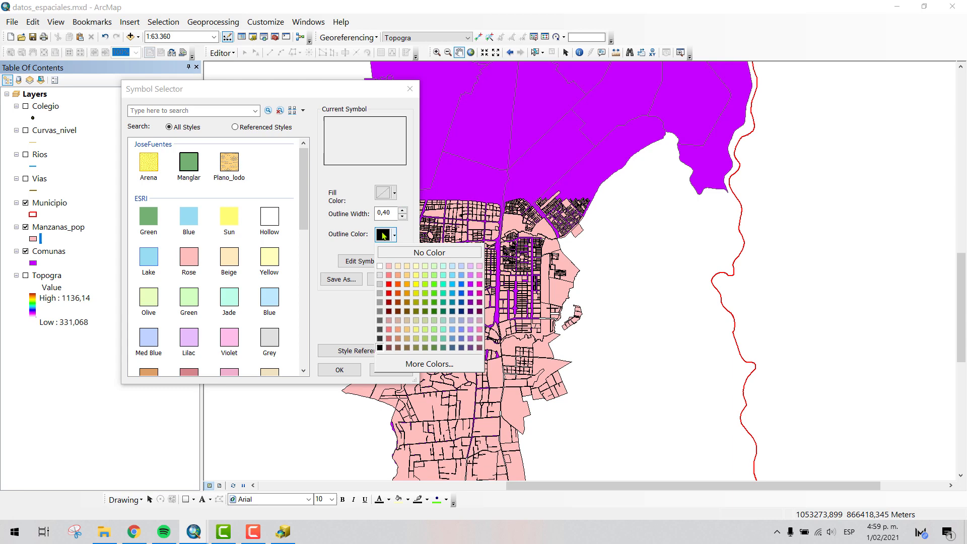
left_click(461, 285)
left_click(402, 211)
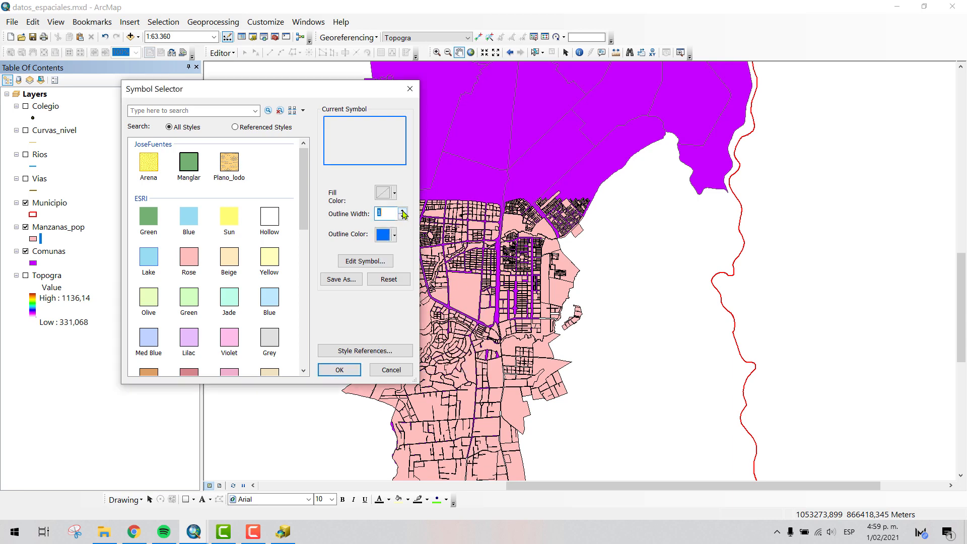
left_click(402, 211)
left_click(340, 370)
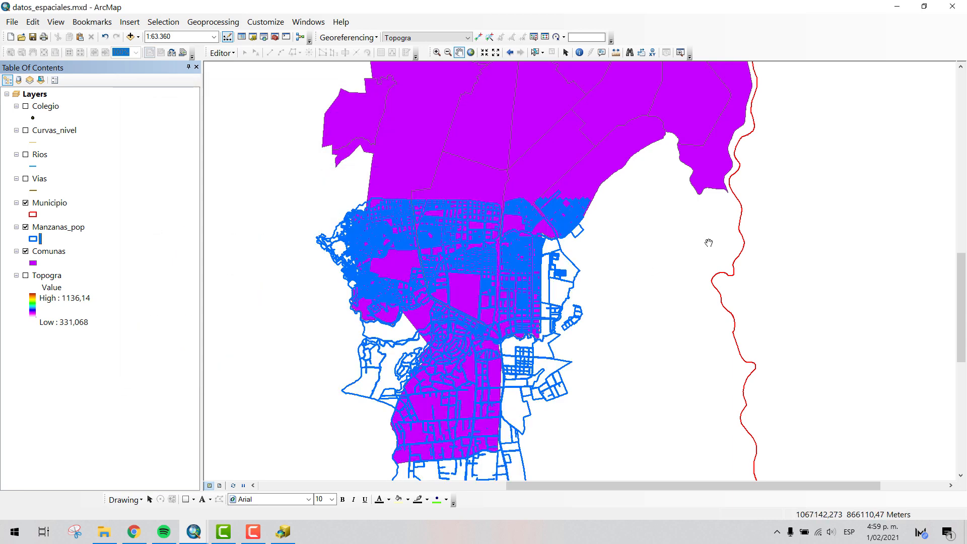
- Reduce the outline width of the Manzanas_pop symbol and review the overlapping layers at a scale of 1:150.000
left_click(34, 240)
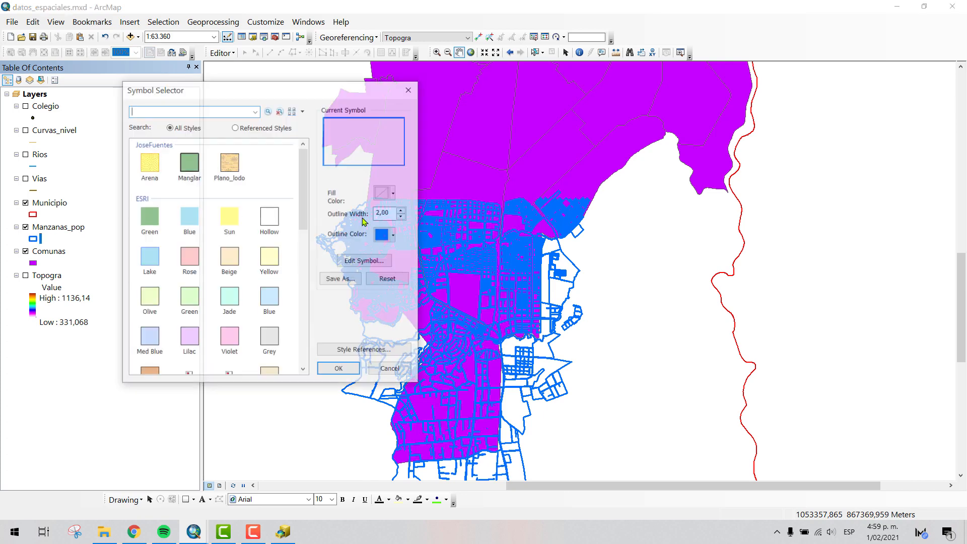
left_click(402, 216)
left_click(332, 372)
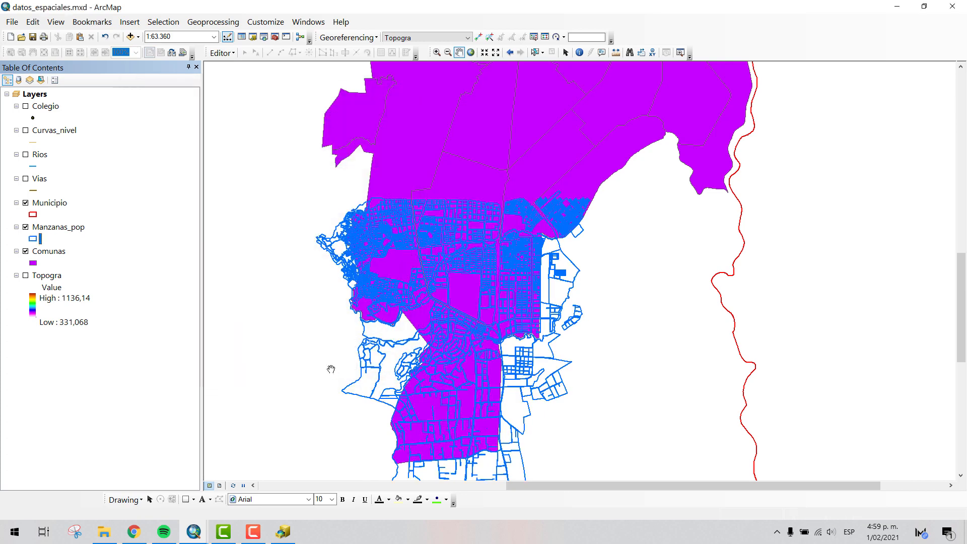
left_click_drag(528, 358, 531, 195)
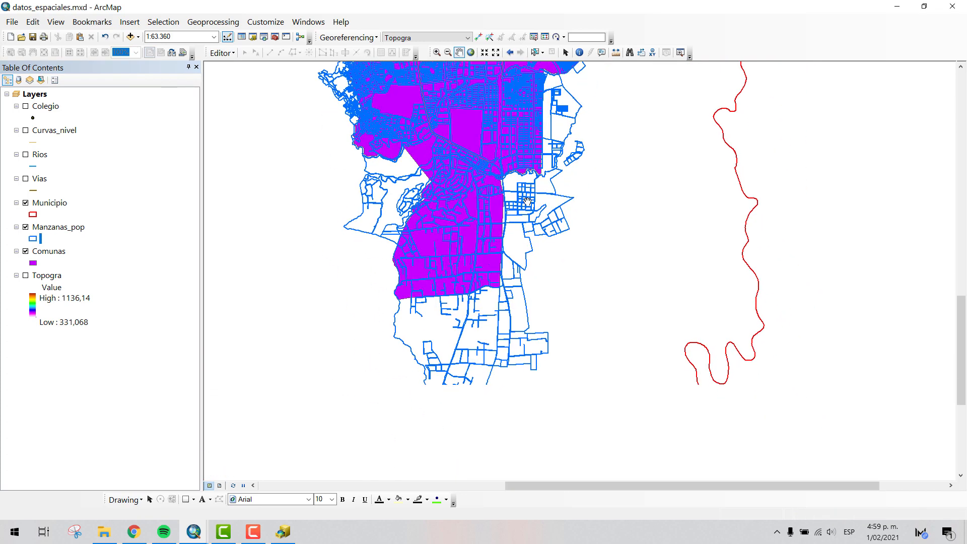
left_click_drag(527, 108, 514, 316)
left_click_drag(509, 247, 502, 214)
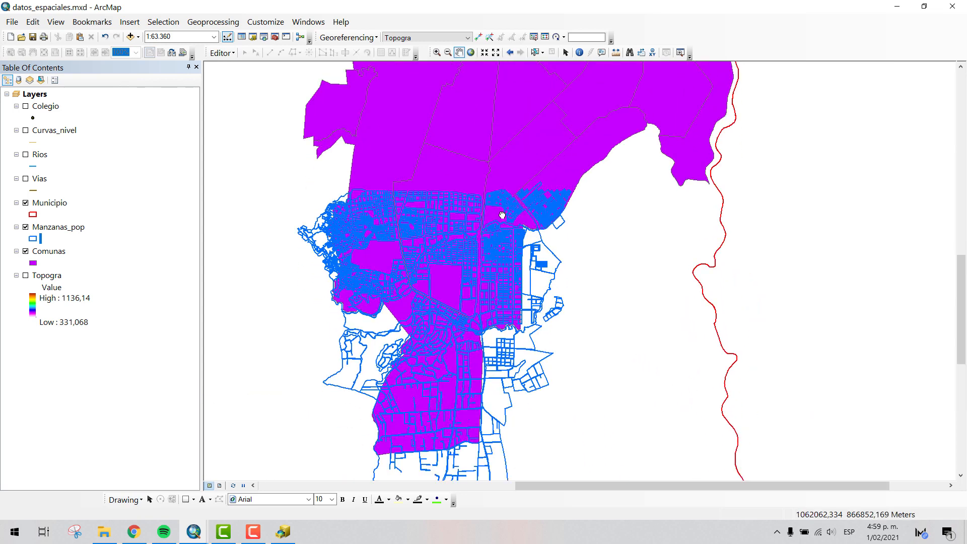
scroll(592, 275, "down", 5)
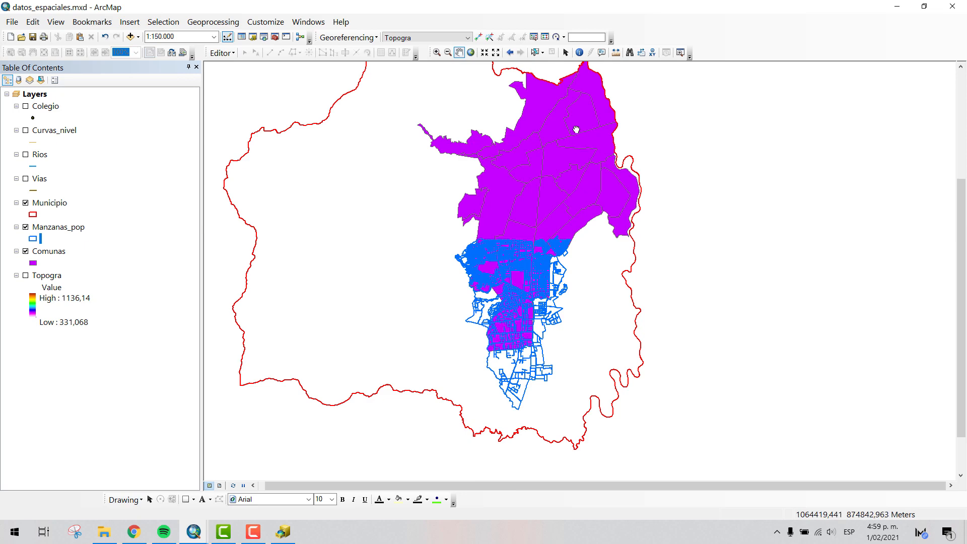
left_click_drag(576, 129, 564, 166)
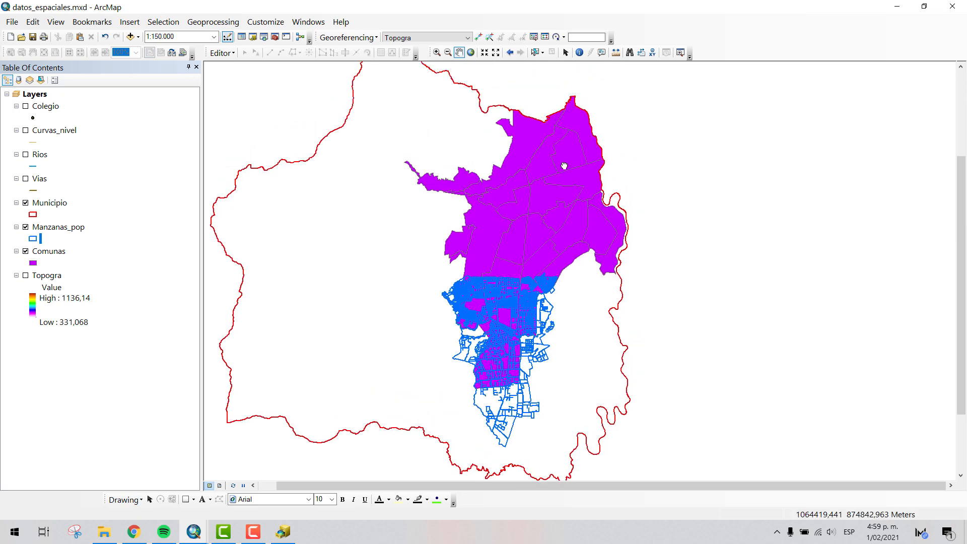
- Examine how the Manzanas_pop outlines overlap the Comunas polygons at several scales, ending at 1:150.000
scroll(493, 358, "up", 4)
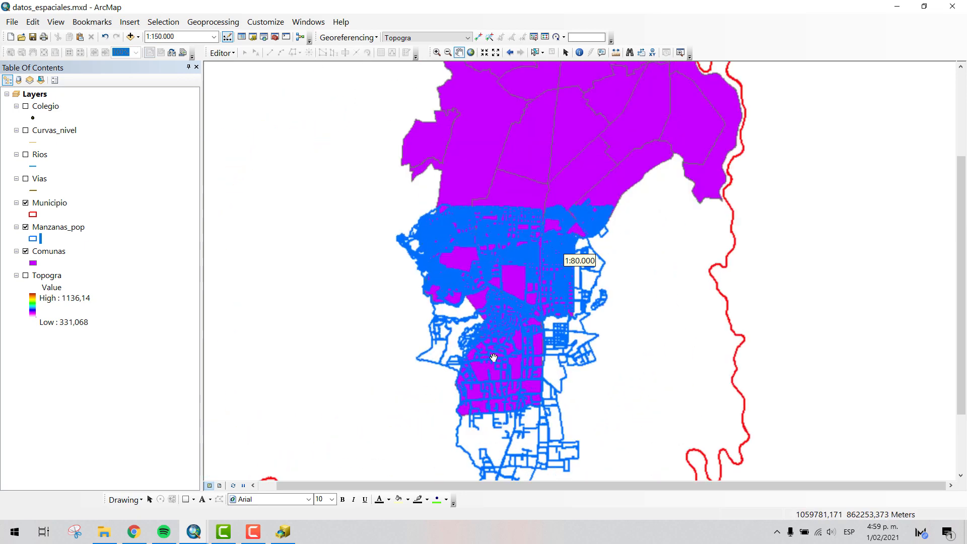
left_click_drag(558, 88, 524, 238)
left_click_drag(536, 276, 536, 221)
left_click_drag(518, 184, 490, 318)
left_click_drag(586, 303, 598, 218)
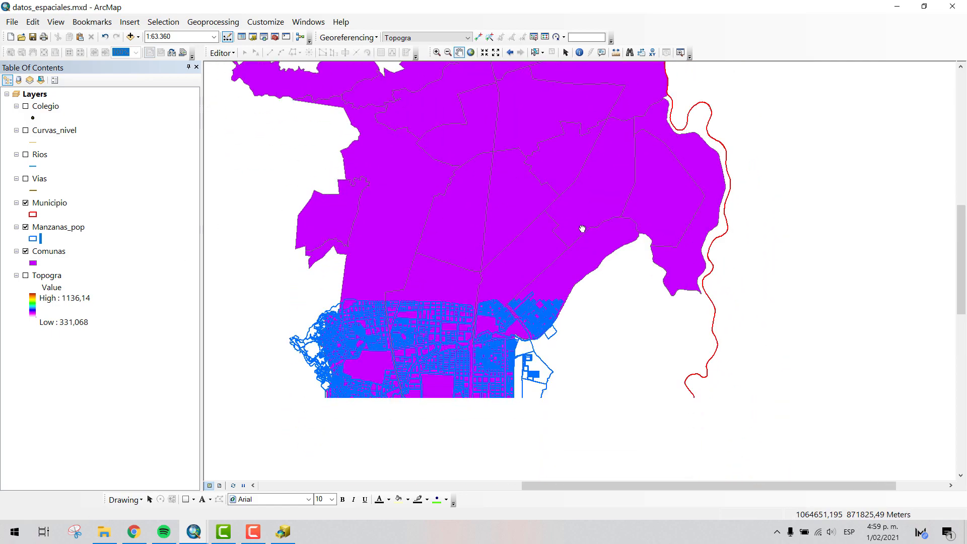
scroll(560, 317, "up", 2)
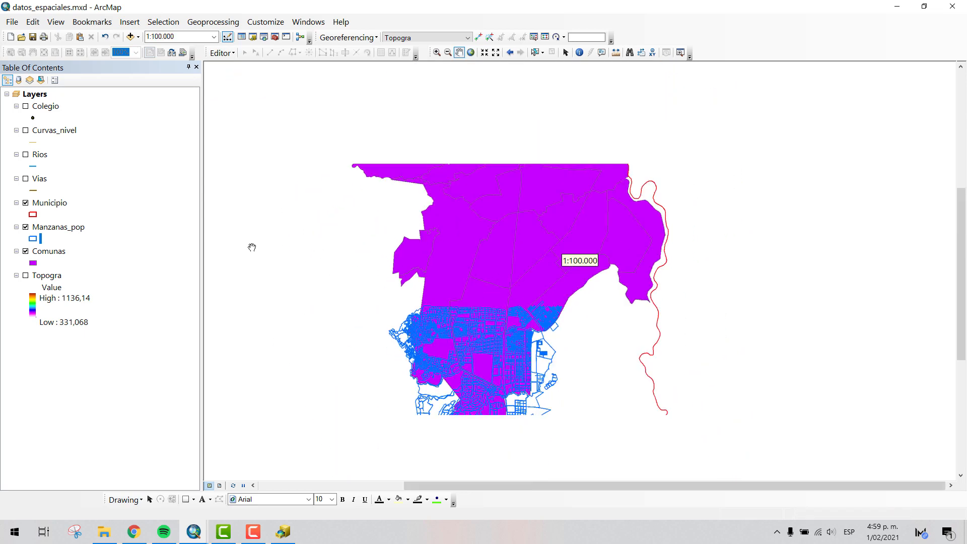
left_click_drag(432, 225, 382, 199)
scroll(422, 226, "up", 2)
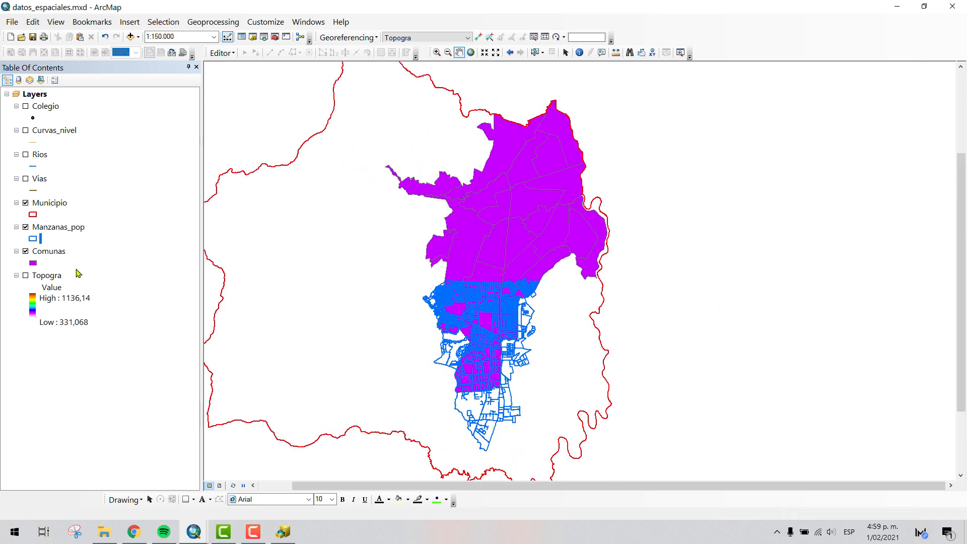
- Categorize the Comunas layer by unique values of the Comuna field, adding all values and excluding all other values
left_click(46, 252)
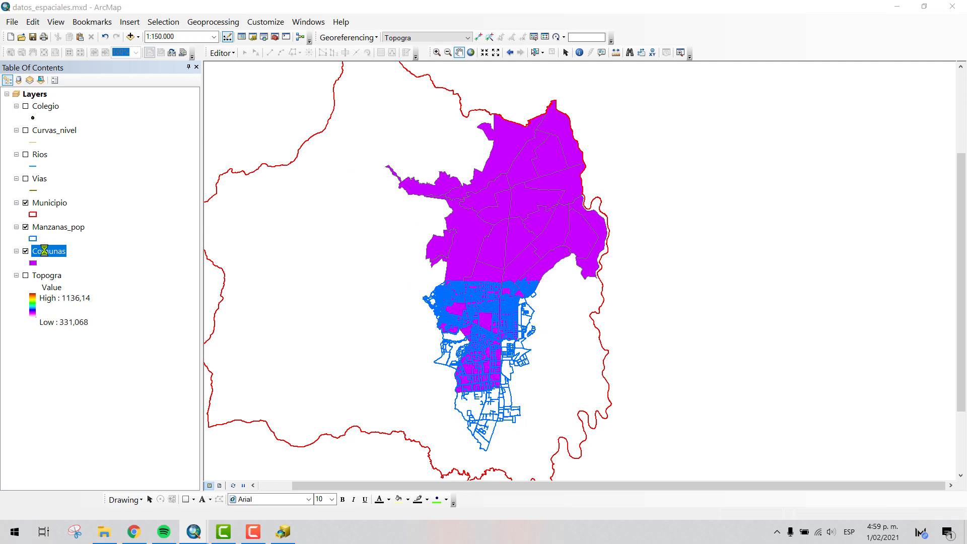
left_click_drag(456, 98, 627, 95)
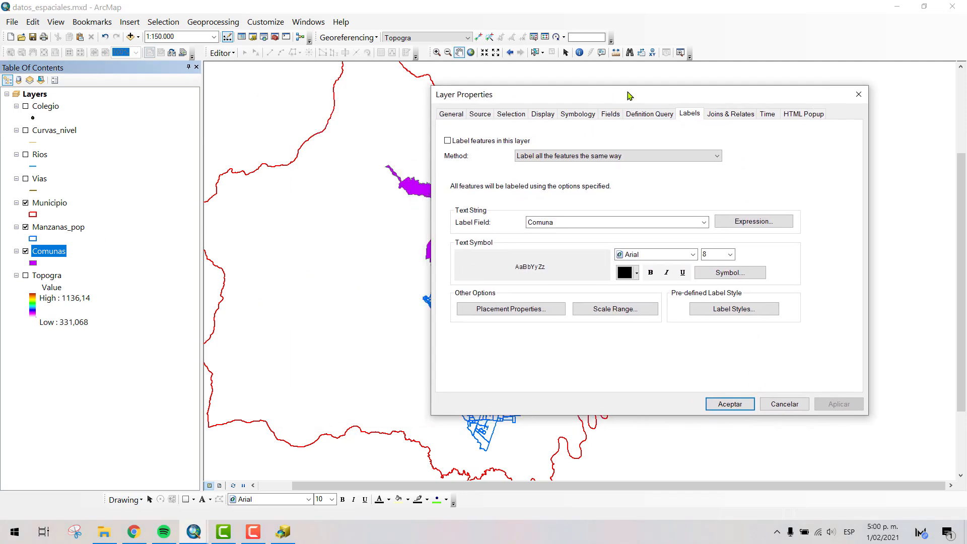
left_click(571, 115)
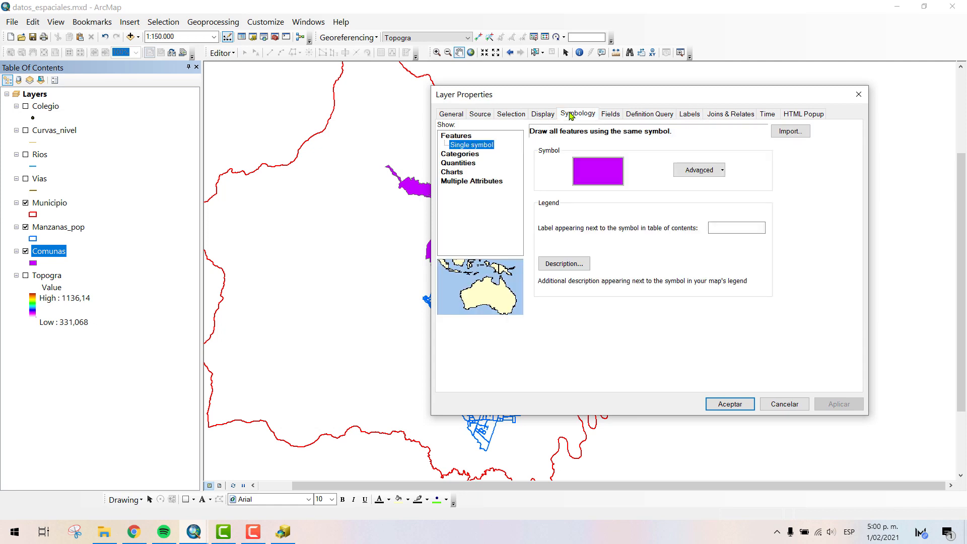
left_click(457, 154)
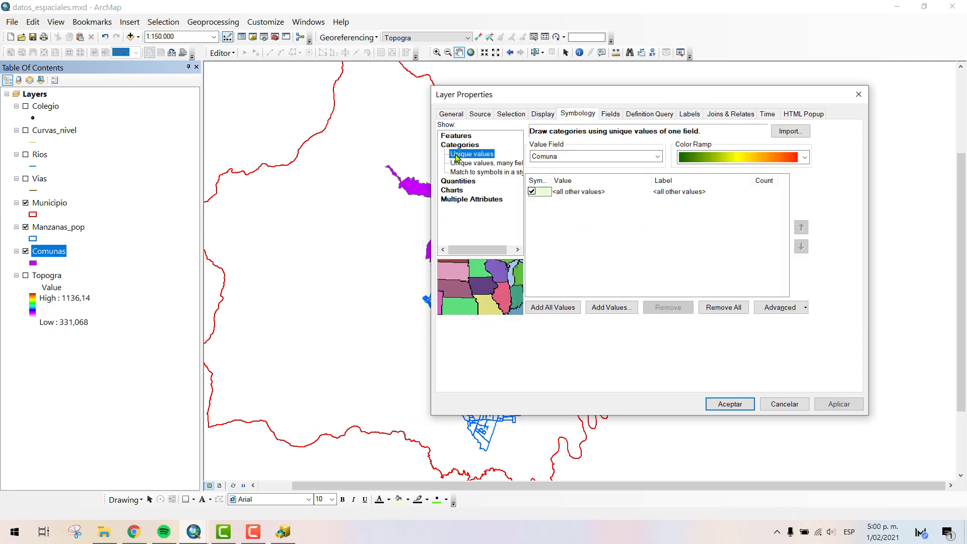
left_click(531, 192)
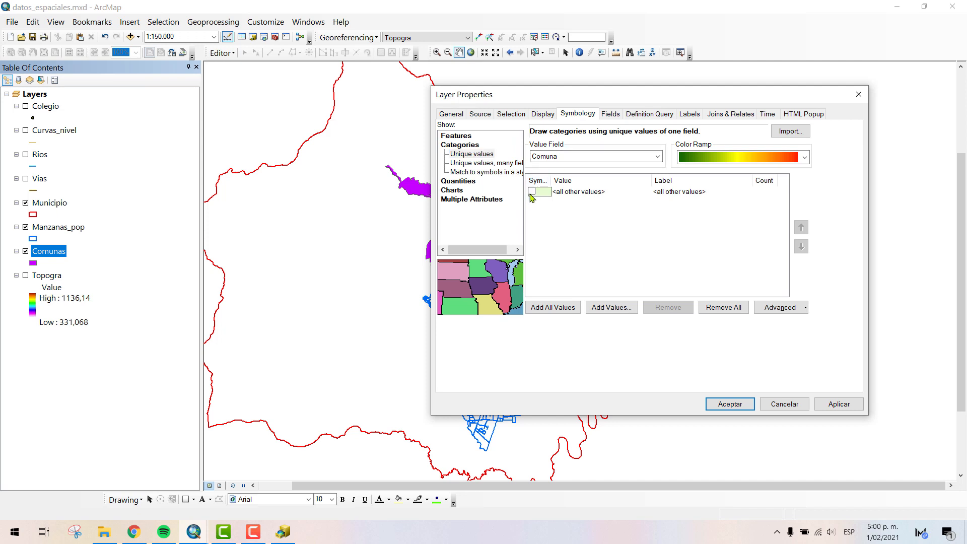
left_click(566, 156)
left_click(564, 166)
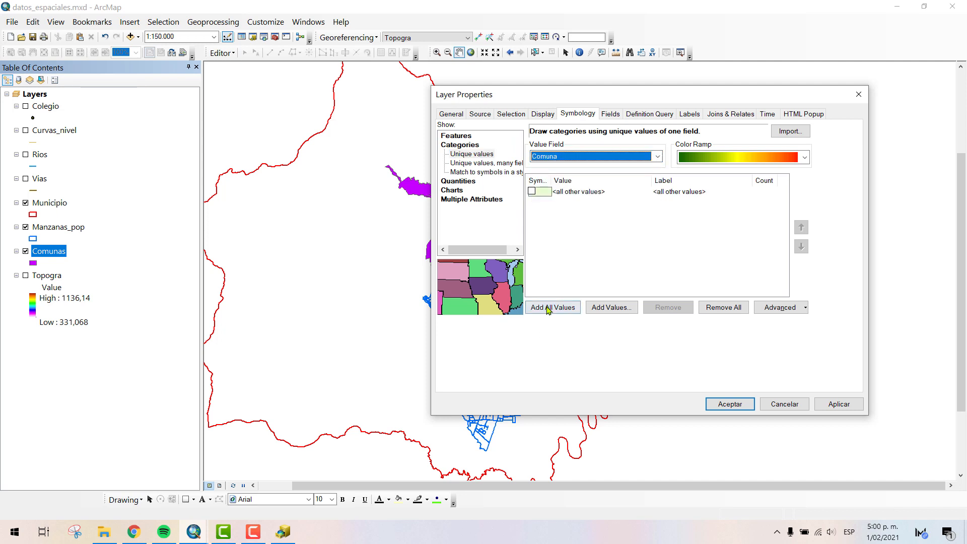
left_click(550, 307)
- Apply a multicolor categorical color ramp to the Comunas classes and accept the symbology
left_click(765, 163)
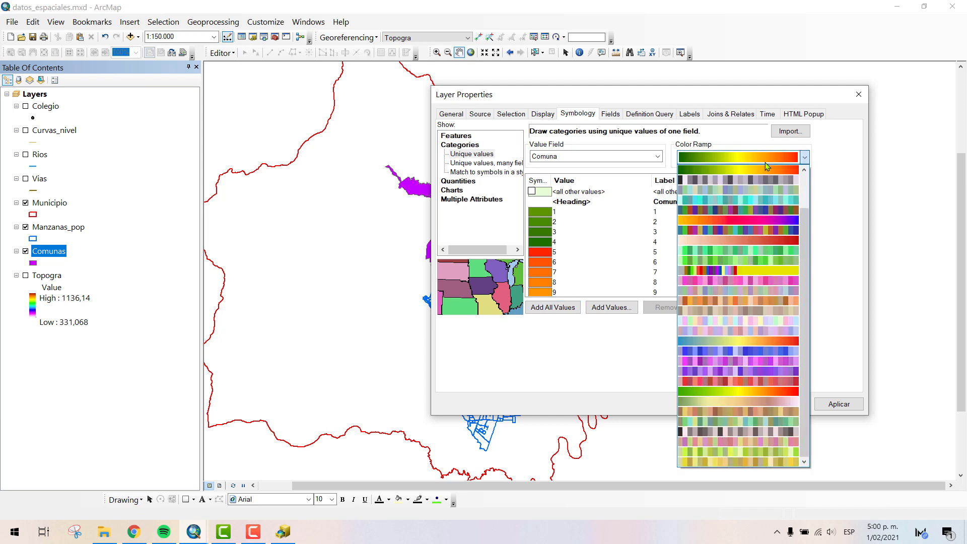
left_click_drag(802, 214, 804, 173)
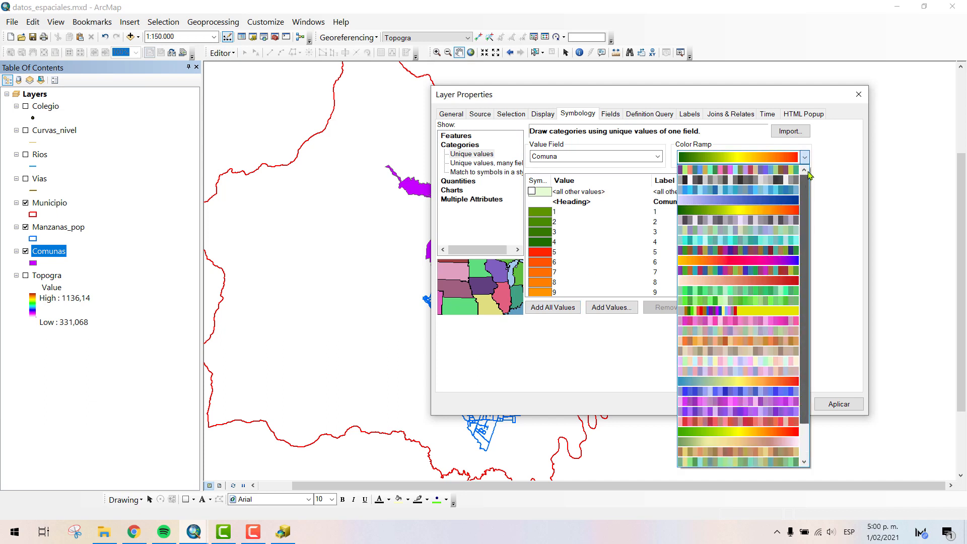
left_click(780, 169)
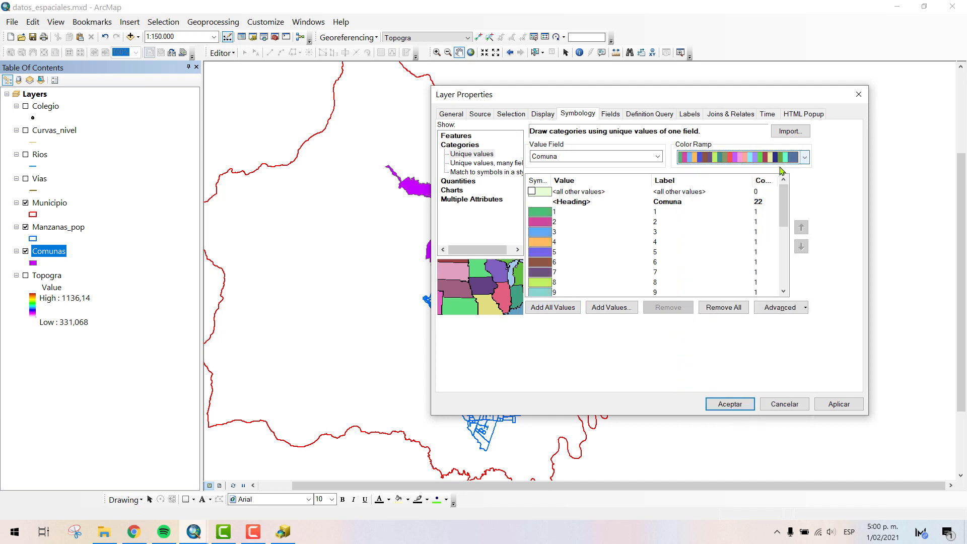
left_click(729, 404)
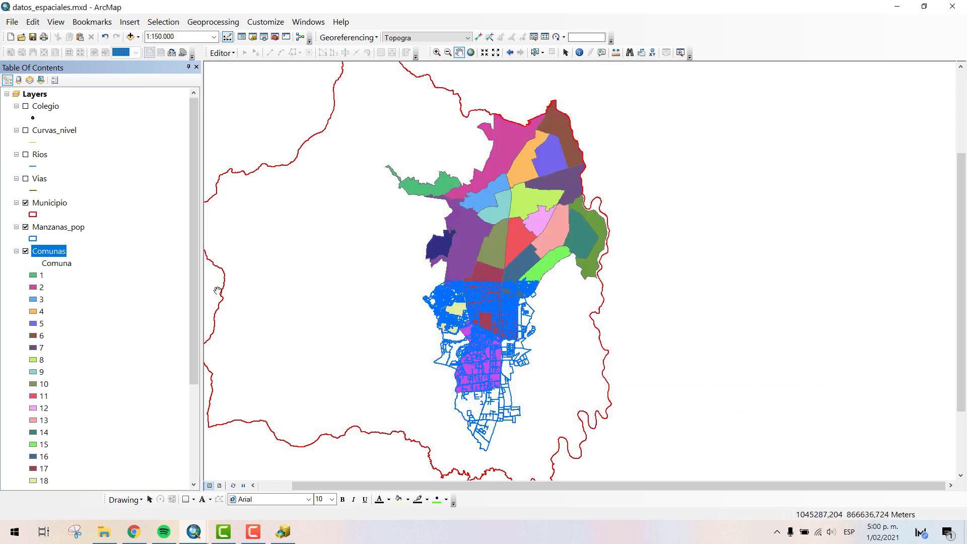
- Review the Comunas class legend and inspect the Manzanas_pop blocks over the colored comunas at a scale of 1:30.000
left_click_drag(195, 150, 194, 245)
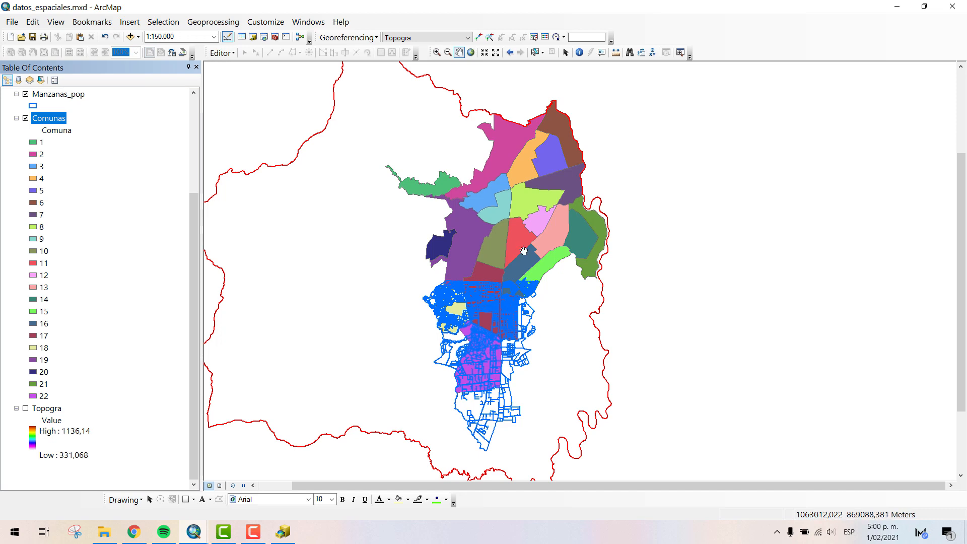
scroll(487, 325, "up", 2)
scroll(487, 324, "up", 3)
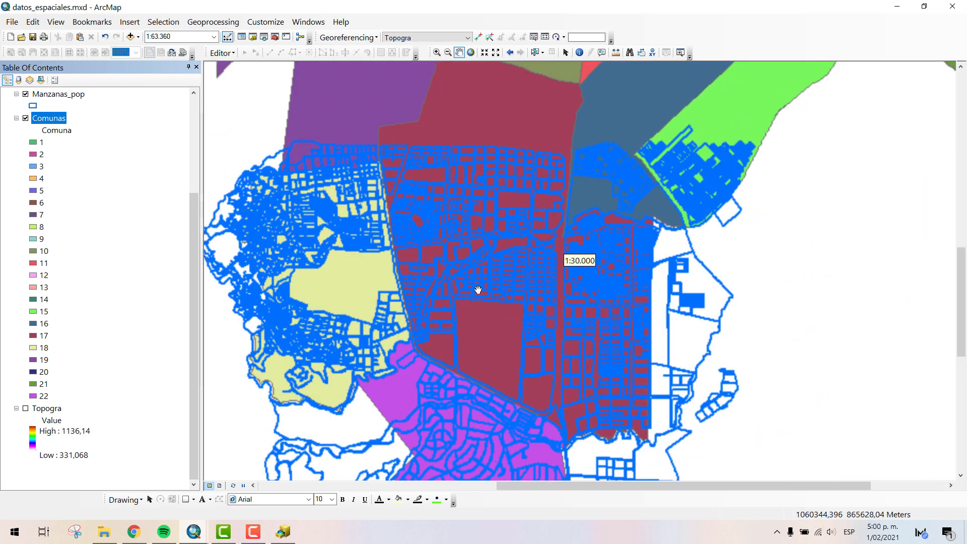
scroll(470, 291, "up", 2)
left_click_drag(410, 273, 421, 221)
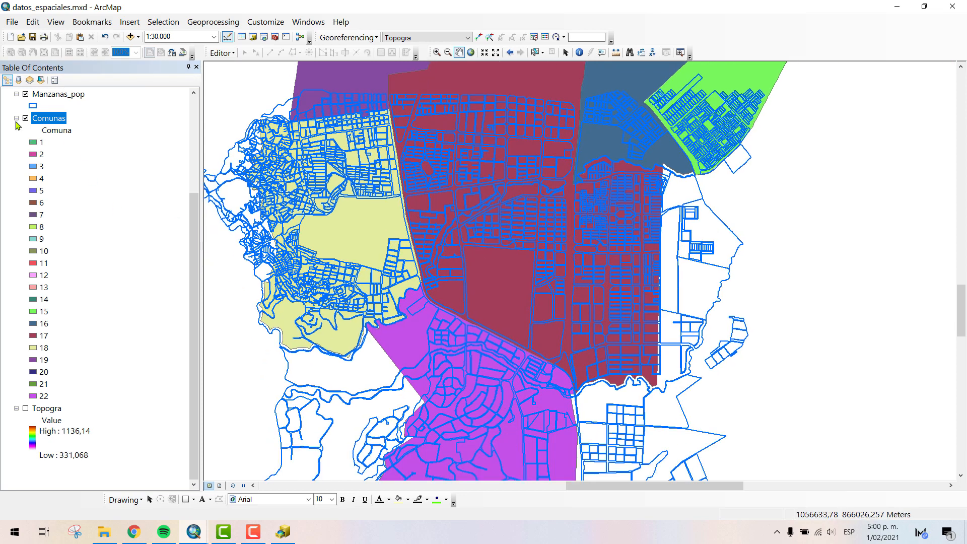
- Collapse the Comunas class list in the table of contents and check the Manzanas_pop layer by toggling its visibility
left_click(16, 119)
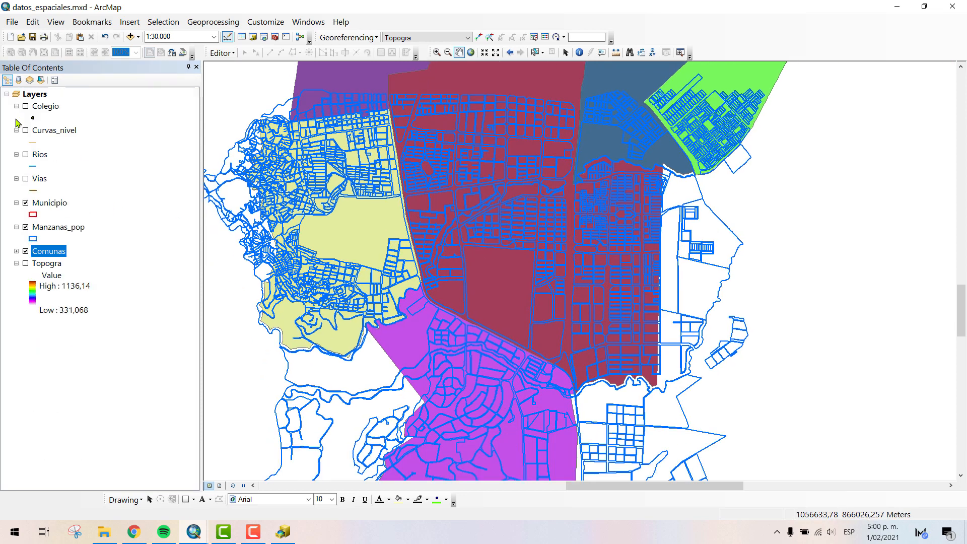
left_click(16, 250)
scroll(97, 389, "down", 3)
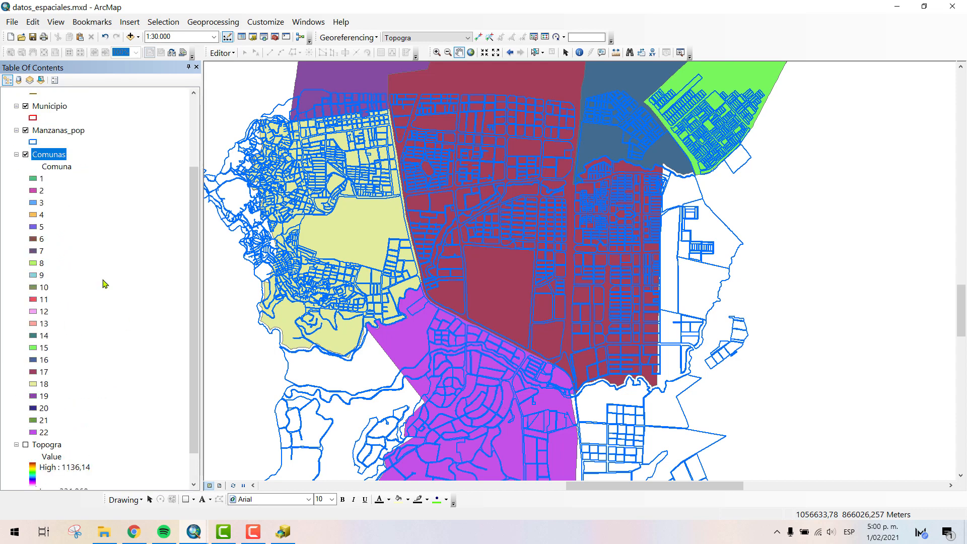
left_click(16, 154)
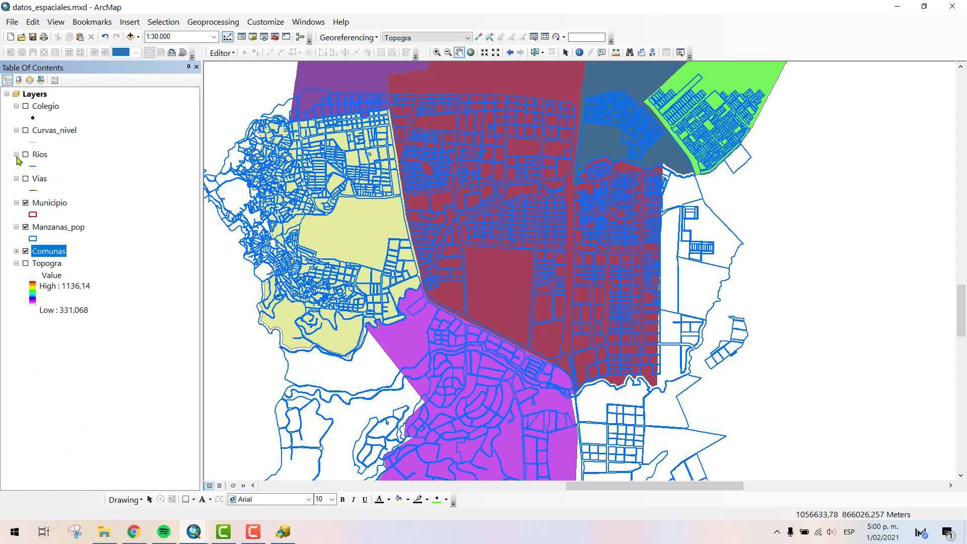
left_click(16, 251)
left_click(17, 203)
left_click(26, 228)
left_click(26, 228)
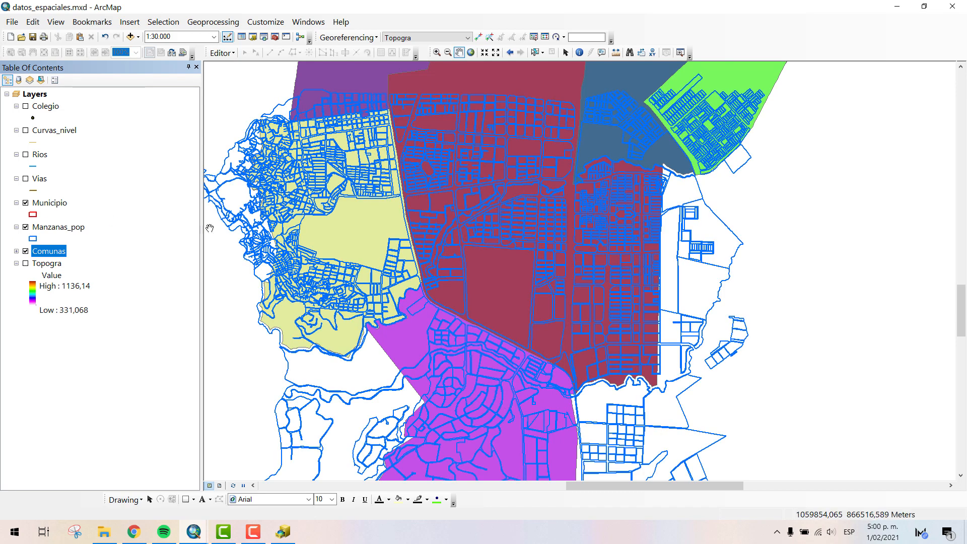
- Move the Municipio layer below Comunas in the drawing order and review the map at 1:150.000
left_click(48, 204)
left_click_drag(49, 204, 49, 254)
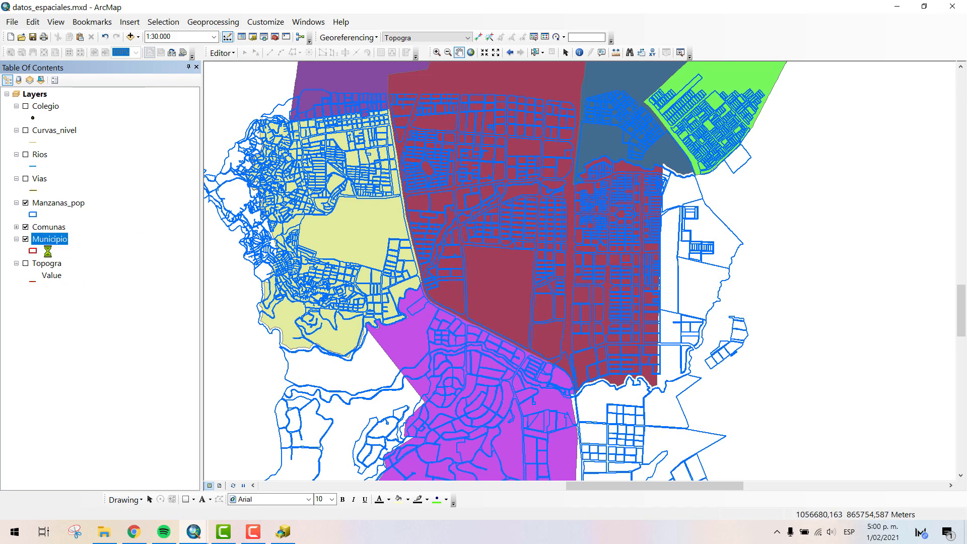
scroll(549, 281, "up", 1)
scroll(549, 282, "down", 3)
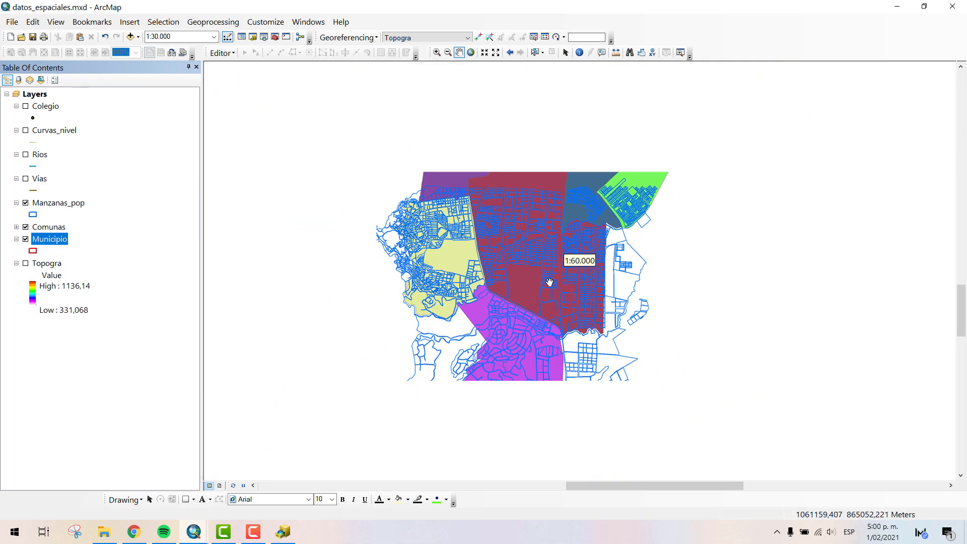
scroll(558, 274, "down", 3)
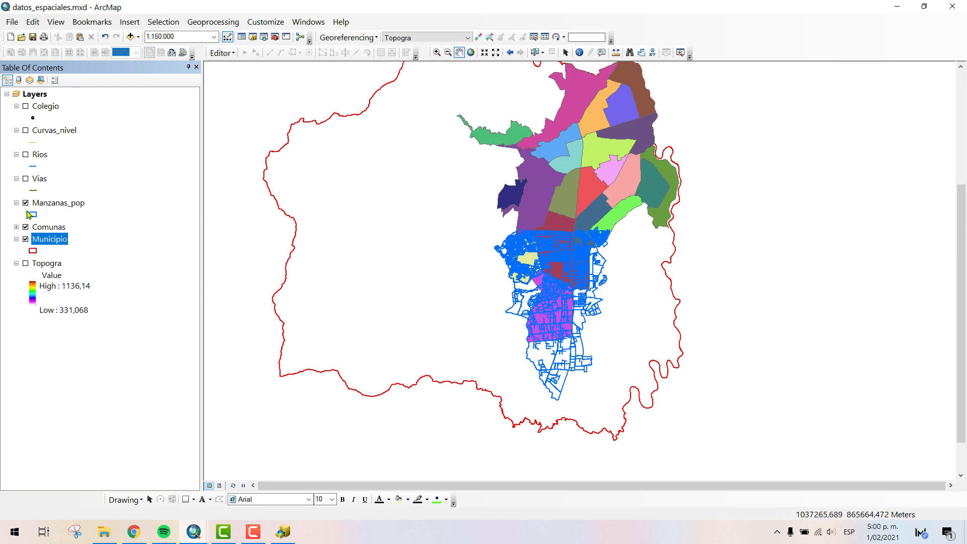
- Examine the southern comunas up close and look up the magenta polygon's class in the Comunas legend
left_click(437, 52)
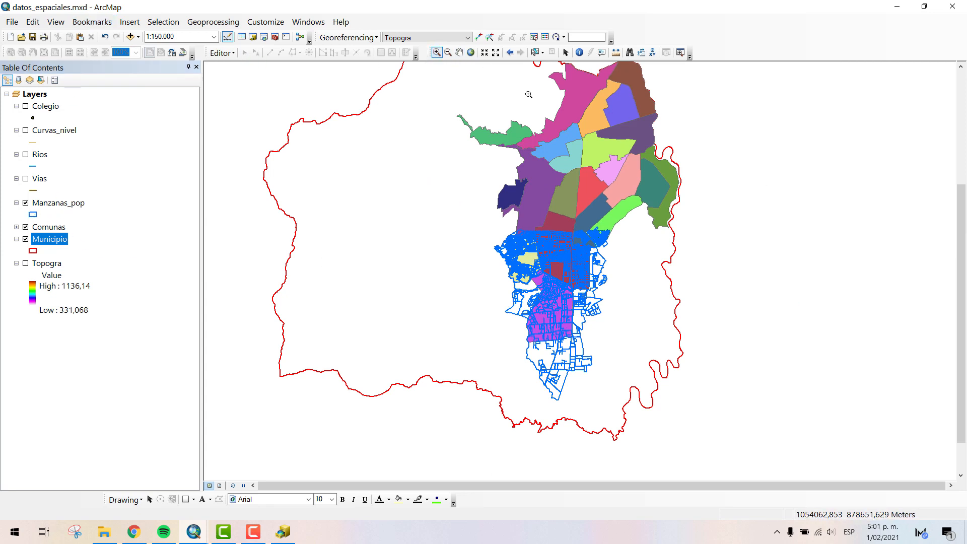
left_click_drag(615, 281, 526, 341)
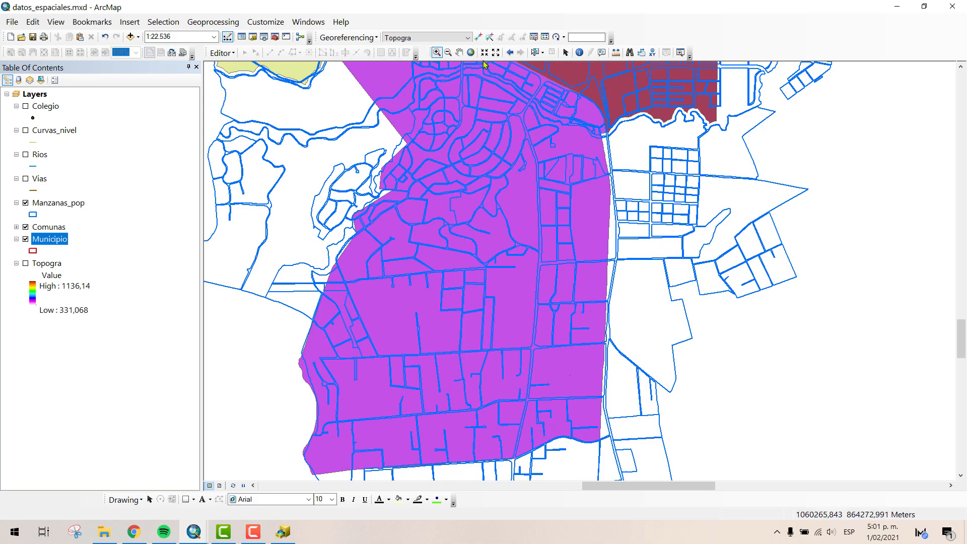
left_click(459, 54)
left_click_drag(525, 193, 517, 384)
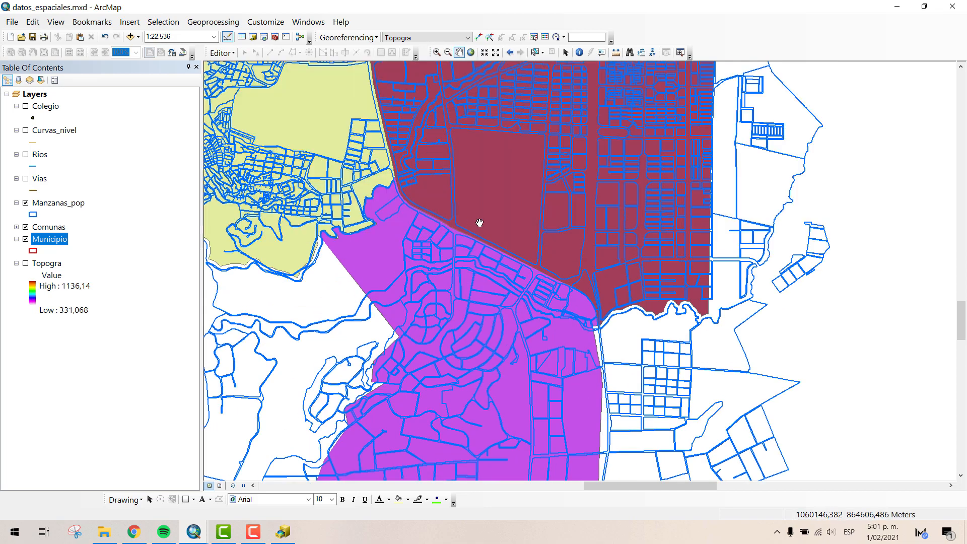
left_click_drag(468, 229, 483, 143)
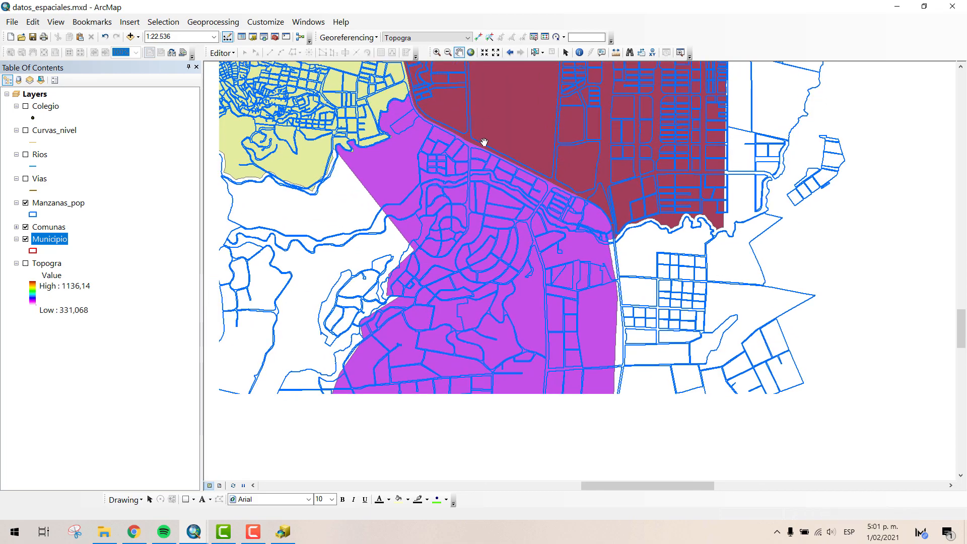
left_click(17, 228)
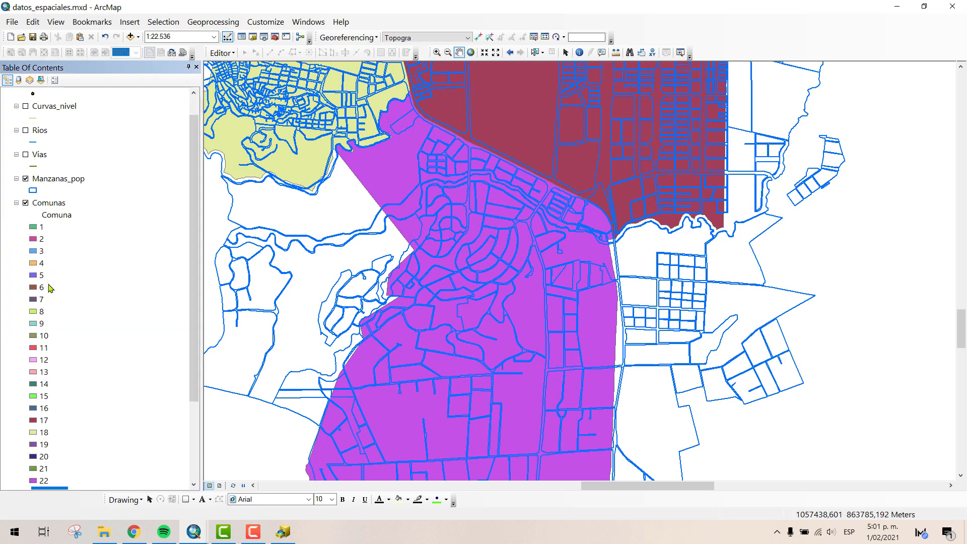
scroll(69, 452, "down", 1)
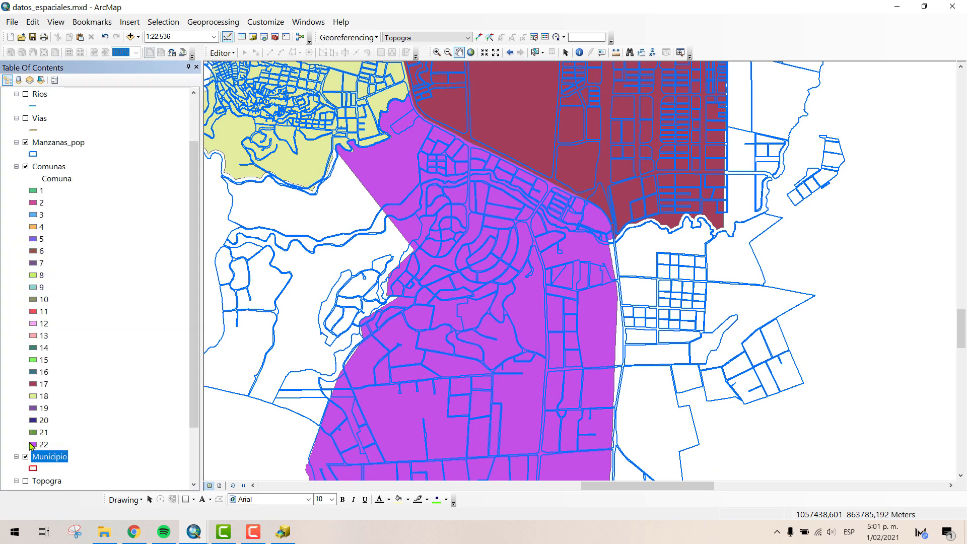
left_click(17, 166)
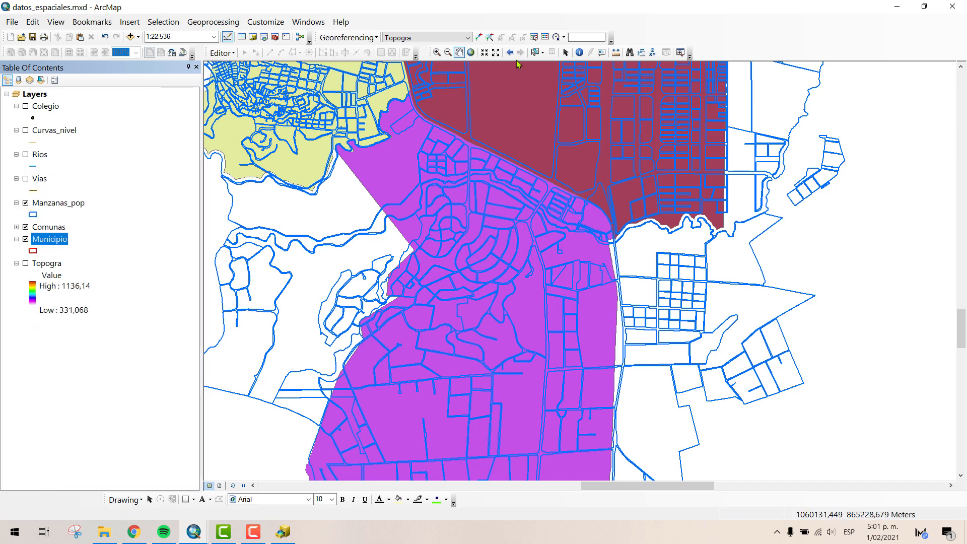
- Identify the large Manzanas_pop block at the northwest of the magenta comuna, keeping its attributes clear of the polygon
left_click(579, 53)
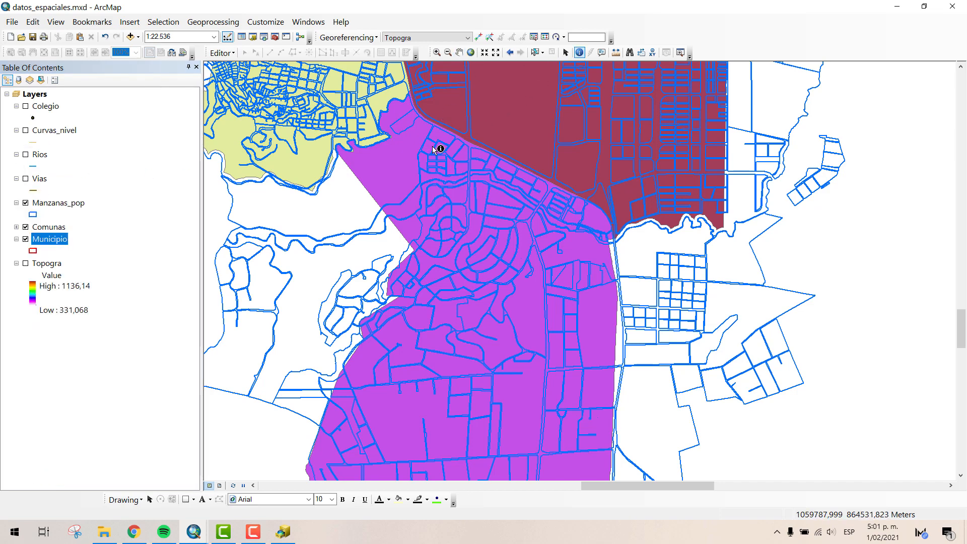
left_click(381, 165)
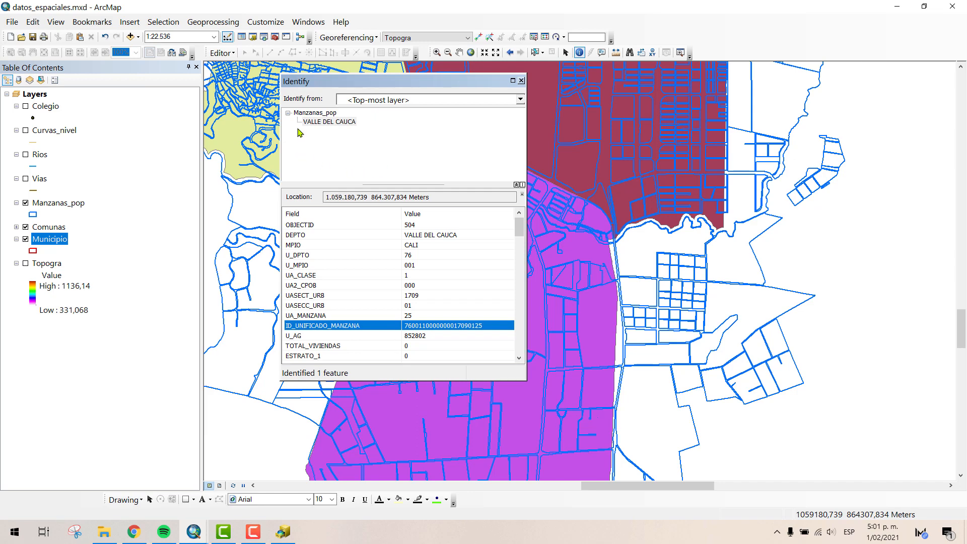
left_click_drag(356, 88, 639, 136)
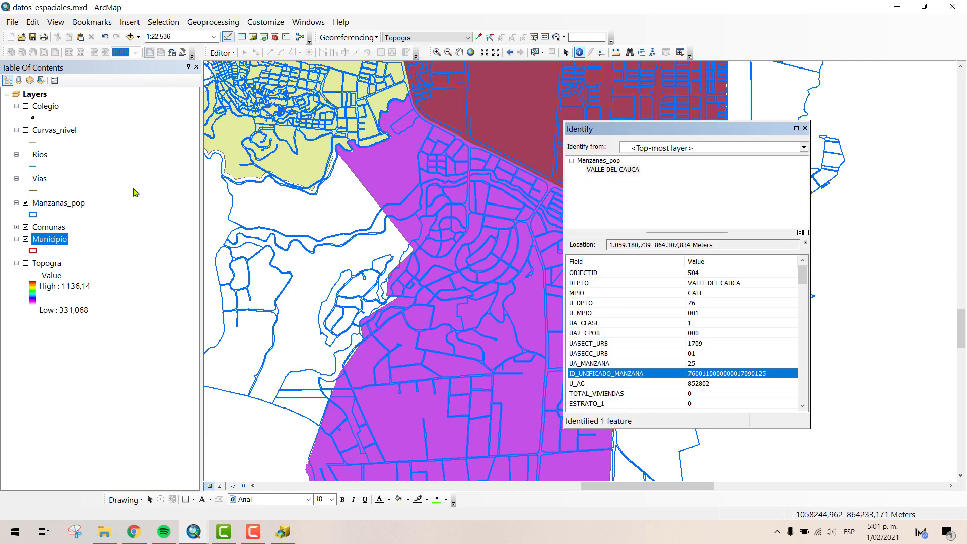
left_click(386, 167)
left_click(386, 166)
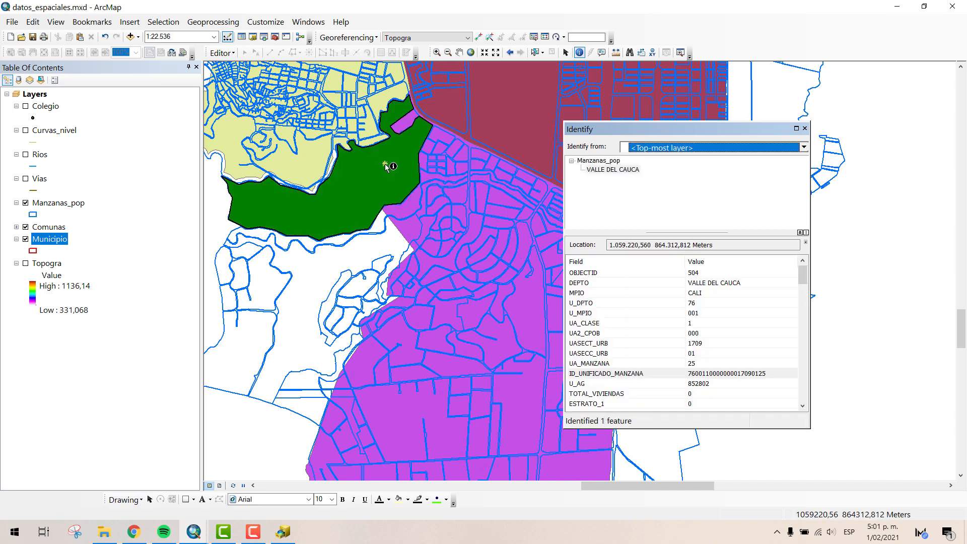
- Set Identify to use <Visible layers> and identify the large block at the northwest of the magenta comuna
left_click(385, 166)
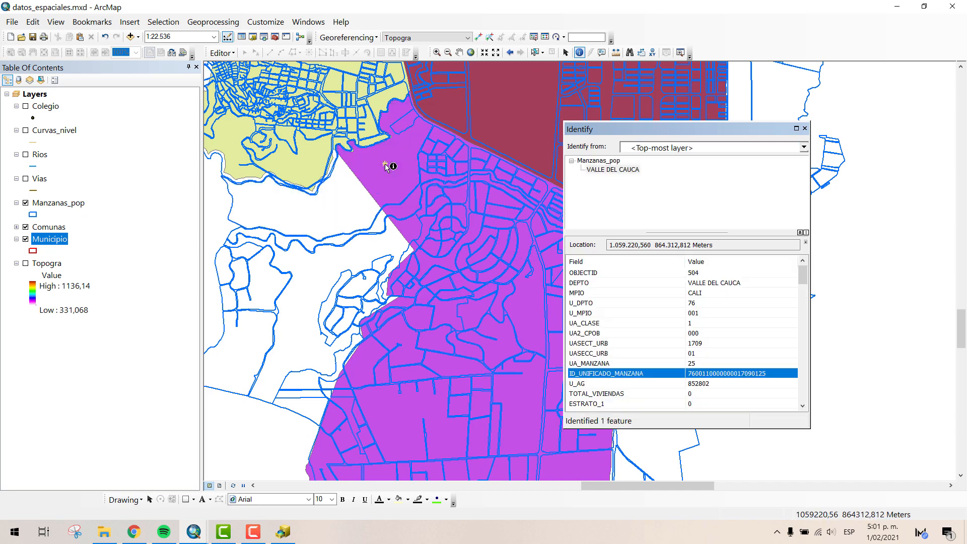
left_click(386, 166)
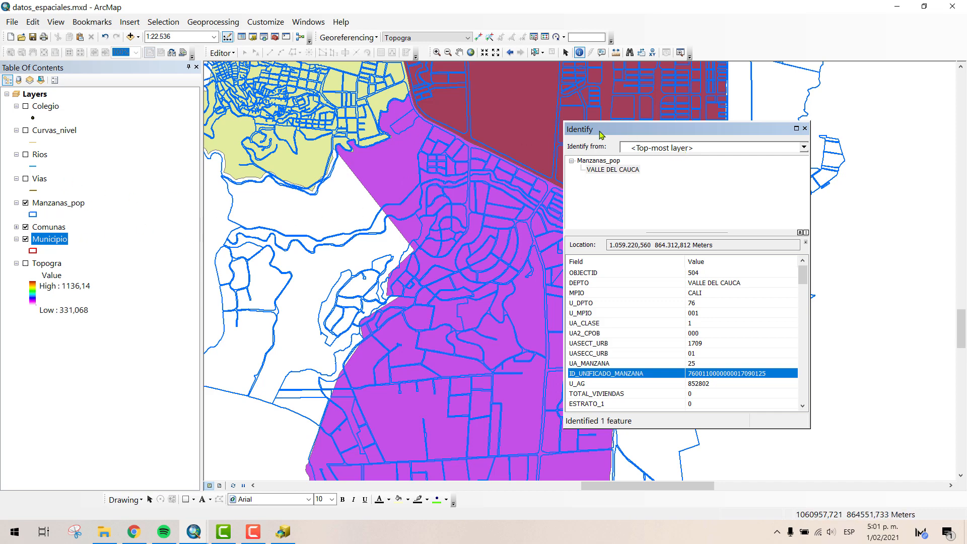
left_click(676, 147)
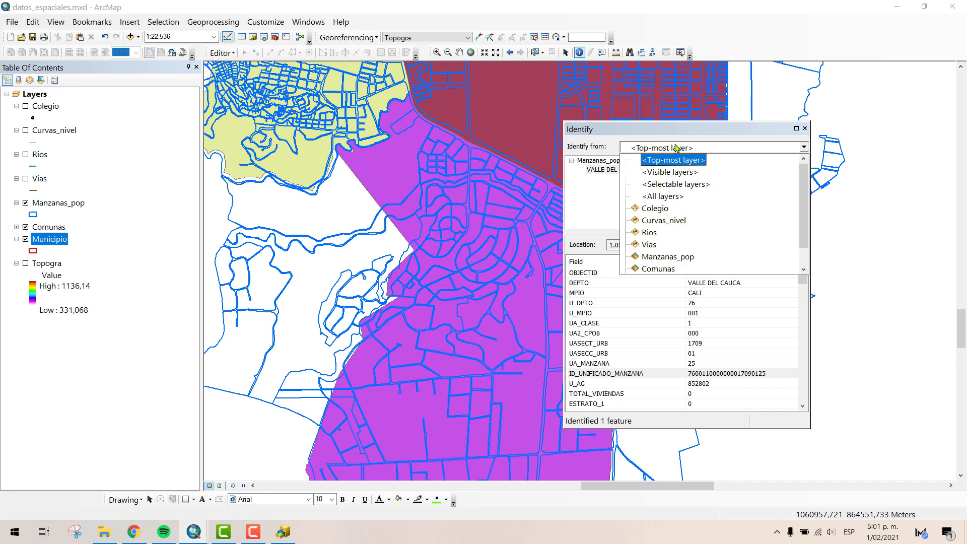
left_click(674, 173)
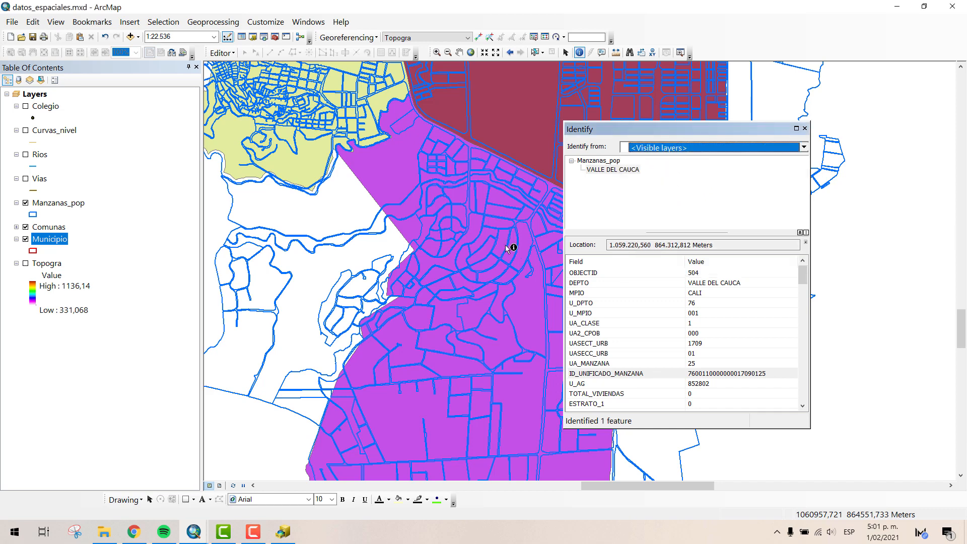
left_click(387, 169)
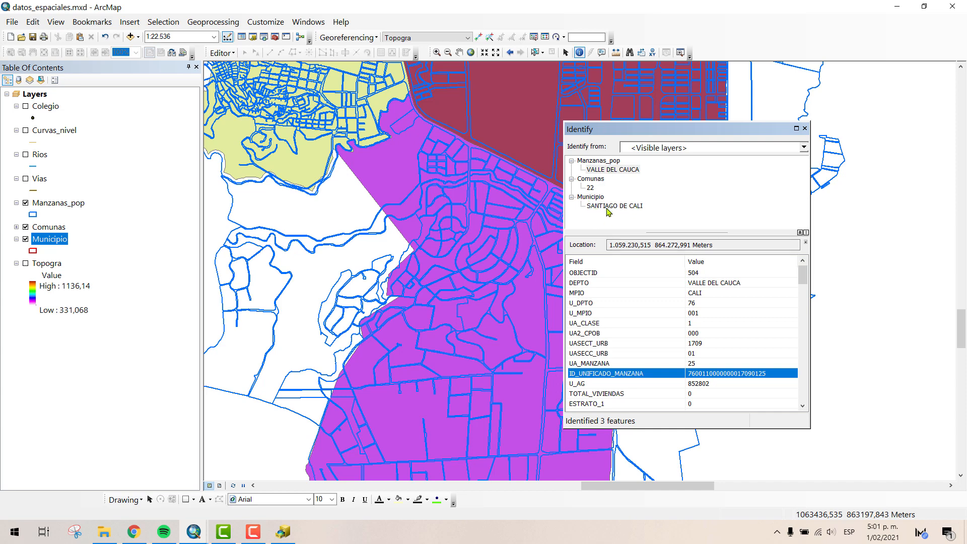
left_click(401, 185)
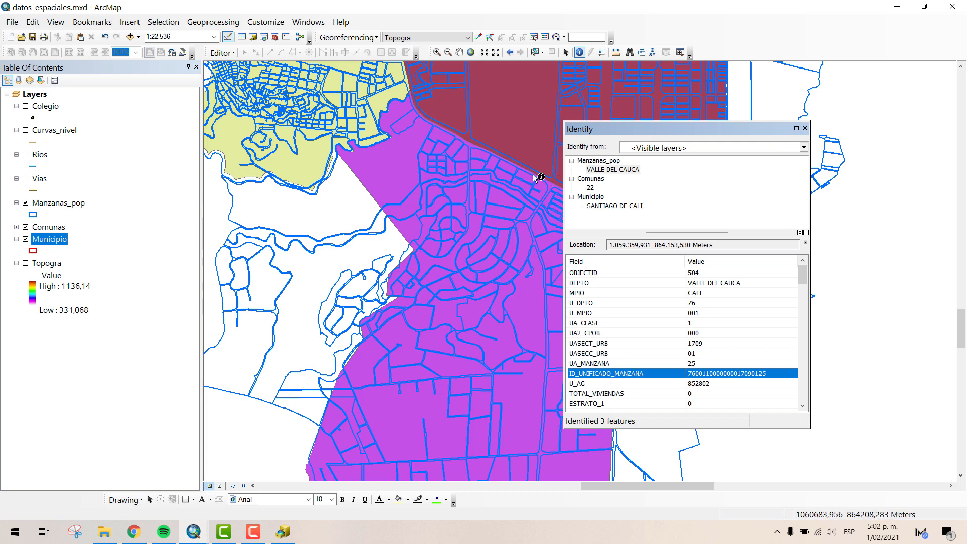
- View the attributes of the identified Comunas feature and close the identification results
left_click(590, 188)
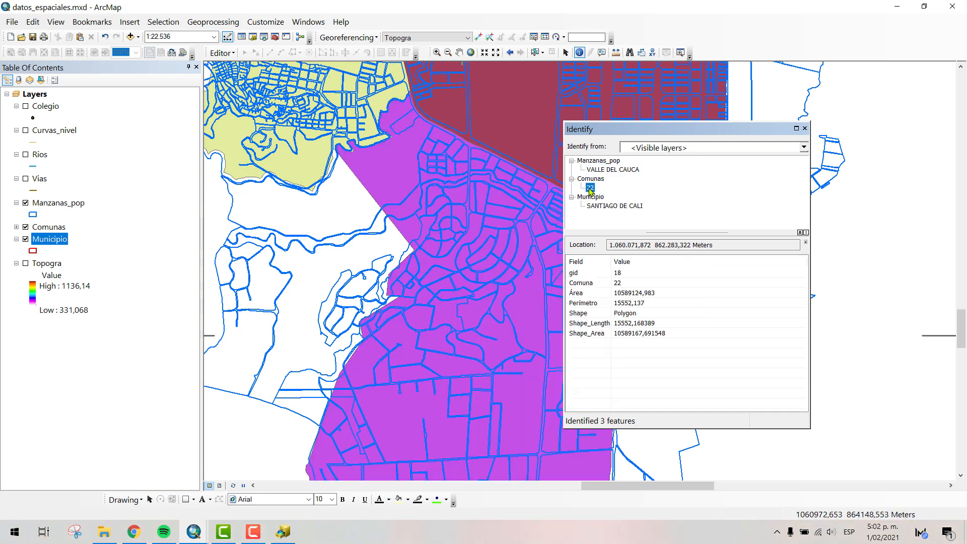
left_click(590, 189)
left_click(804, 128)
- Change the outline color of the Manzanas_pop polygons to dark gray
scroll(468, 332, "down", 2)
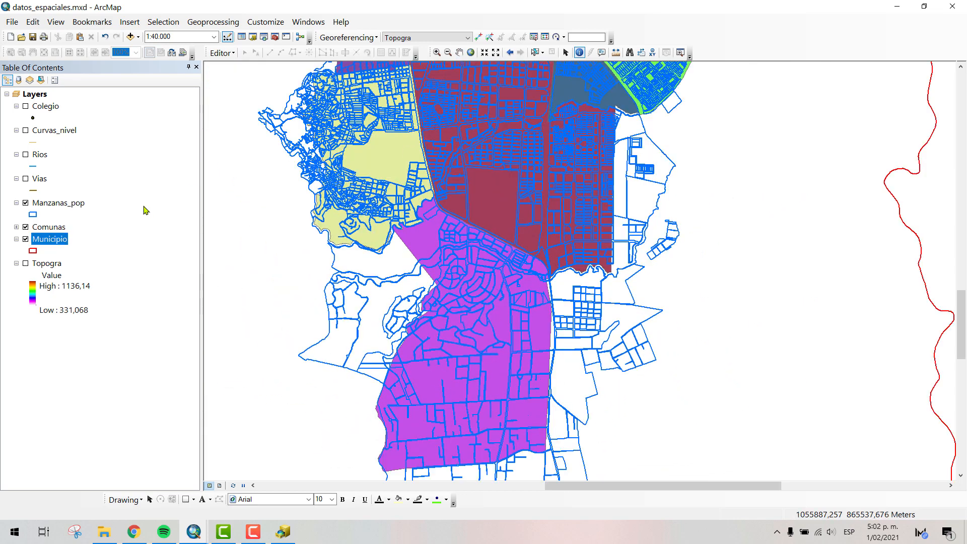
left_click(33, 214)
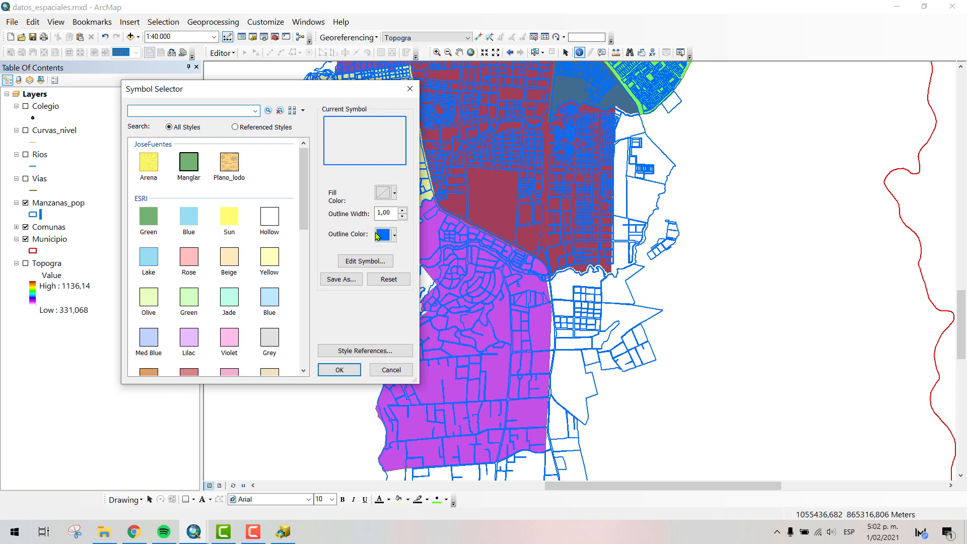
left_click(377, 235)
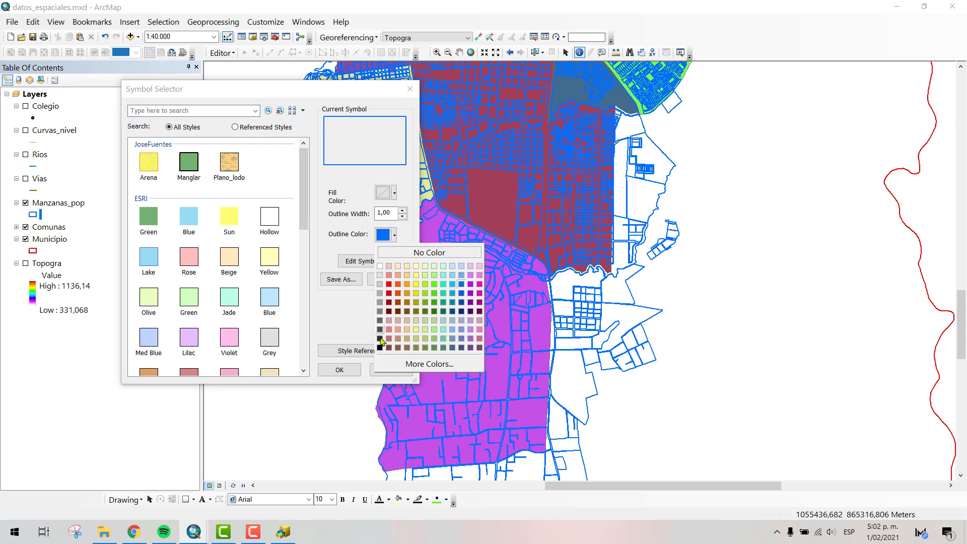
left_click(380, 339)
left_click(335, 369)
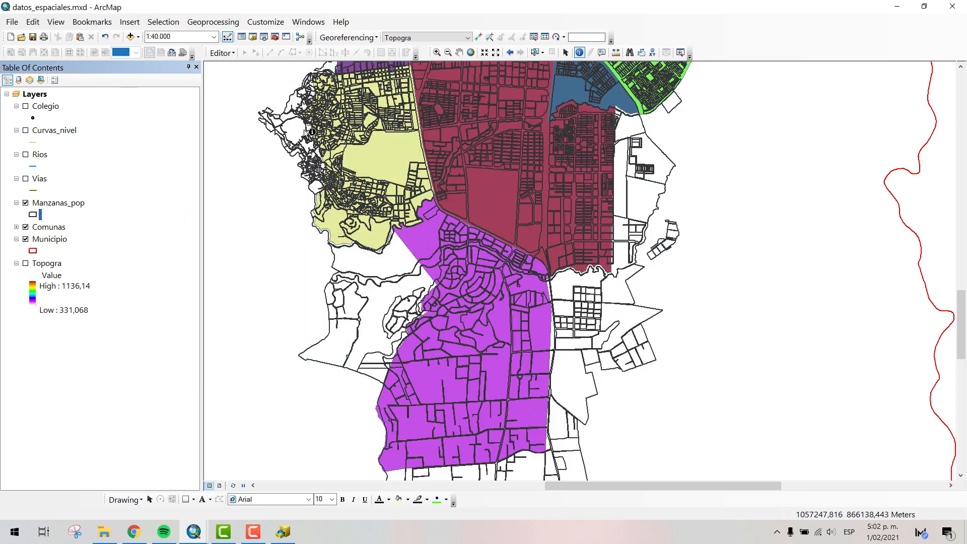
- Collapse the Manzanas_pop symbol in the table of contents and bring the comunas farther north into view
left_click(459, 53)
left_click_drag(477, 132, 431, 266)
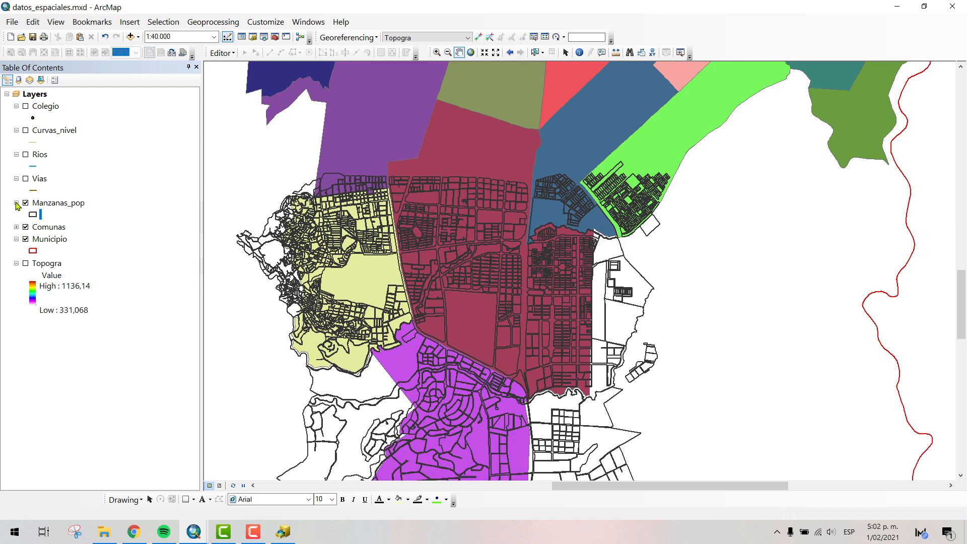
left_click(17, 203)
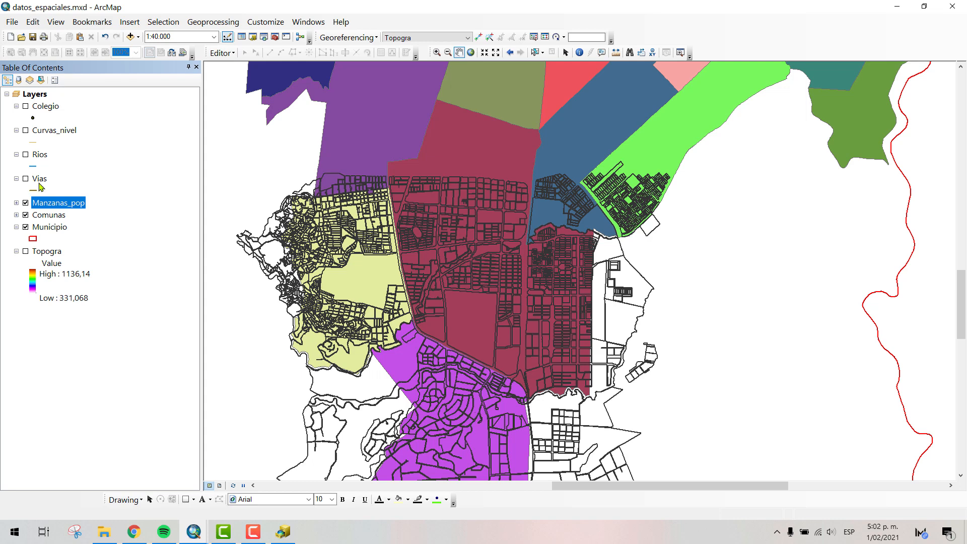
left_click_drag(455, 329, 482, 347)
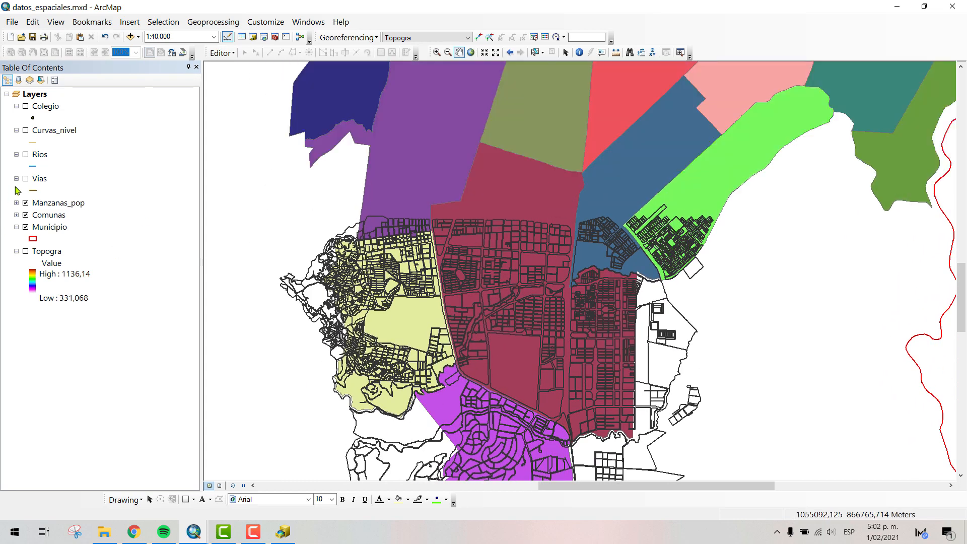
- Show the Vias layer, hide Comunas and Manzanas_pop, and examine the road network across the city
left_click(25, 180)
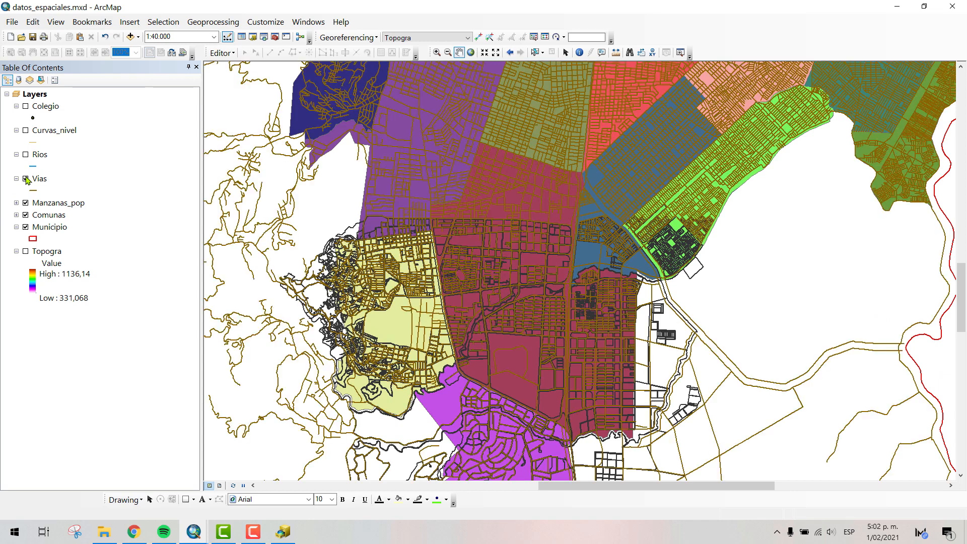
left_click(26, 215)
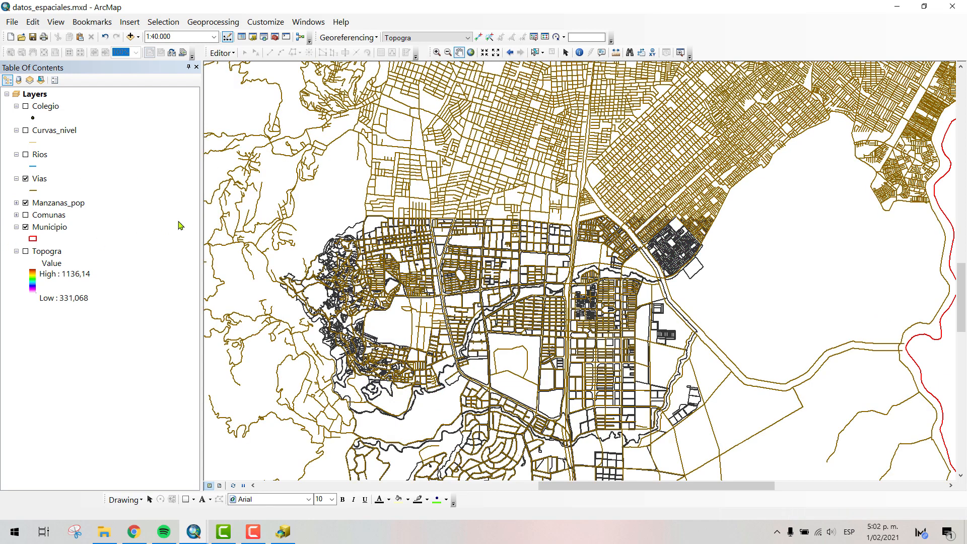
left_click(25, 204)
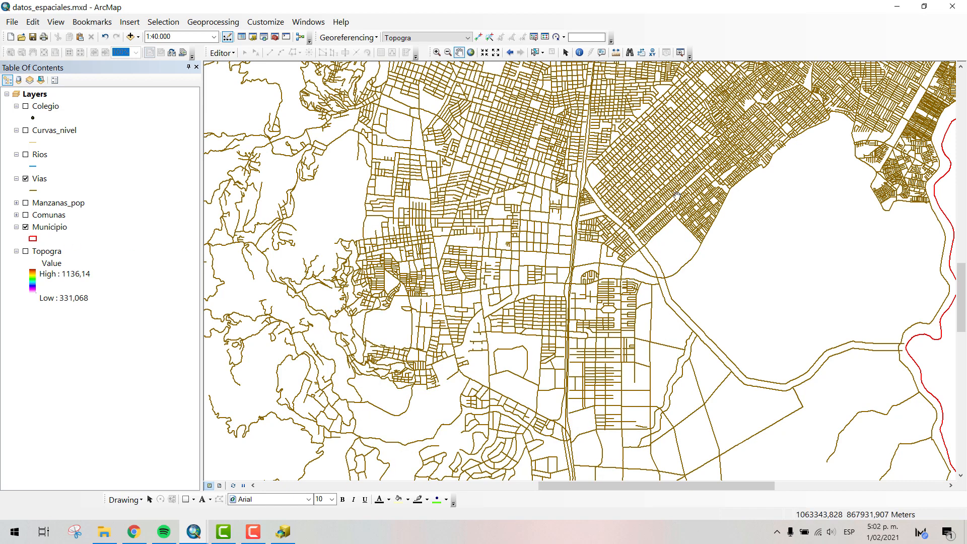
left_click_drag(568, 147, 557, 300)
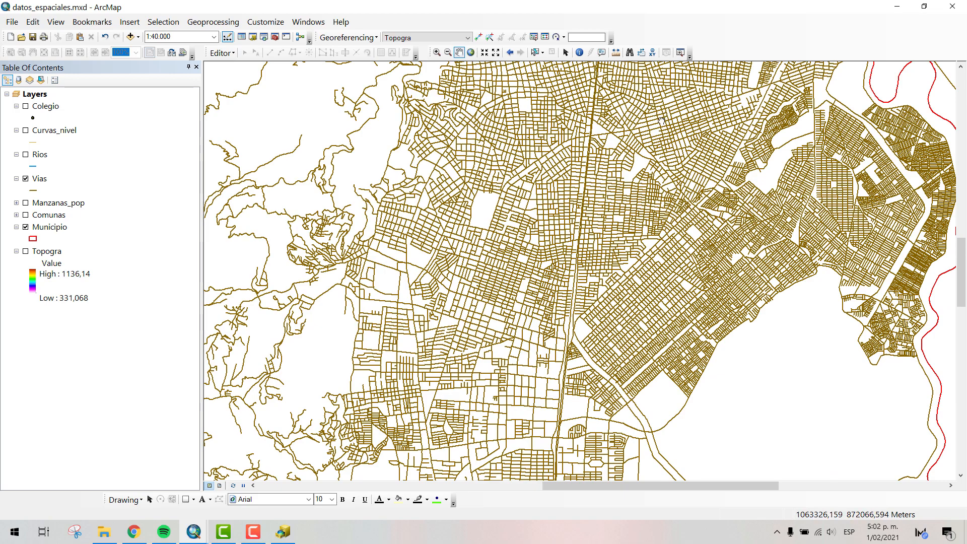
left_click_drag(619, 75, 602, 220)
left_click_drag(576, 340, 595, 241)
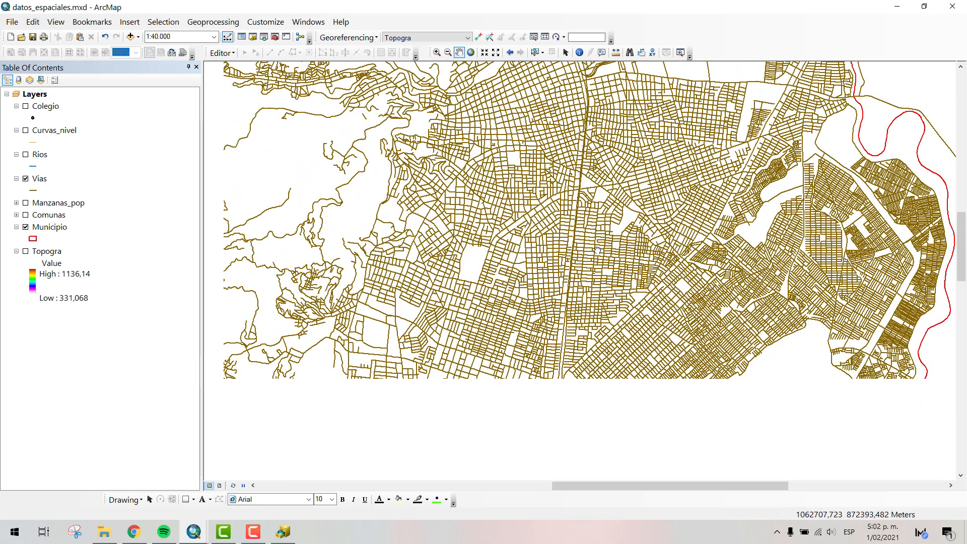
left_click_drag(561, 362, 569, 219)
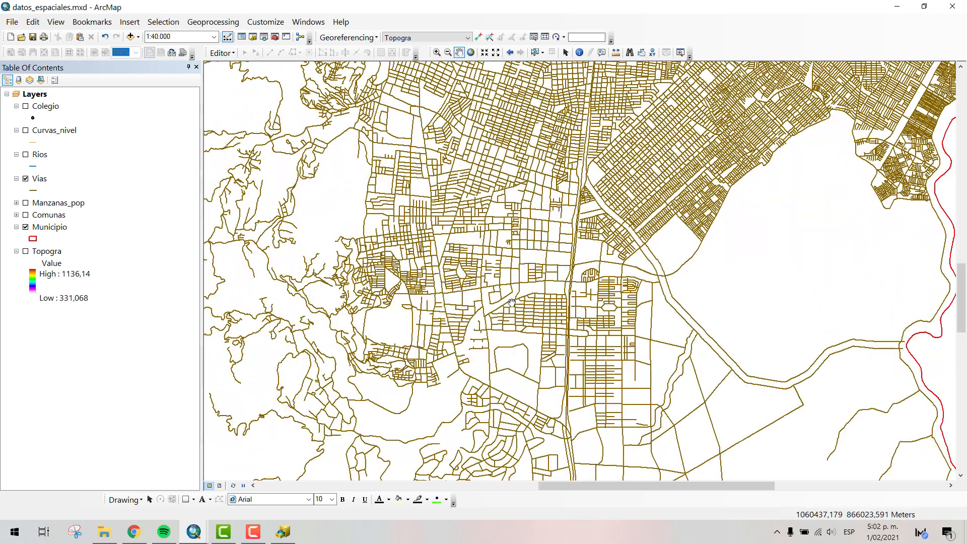
scroll(512, 302, "down", 5)
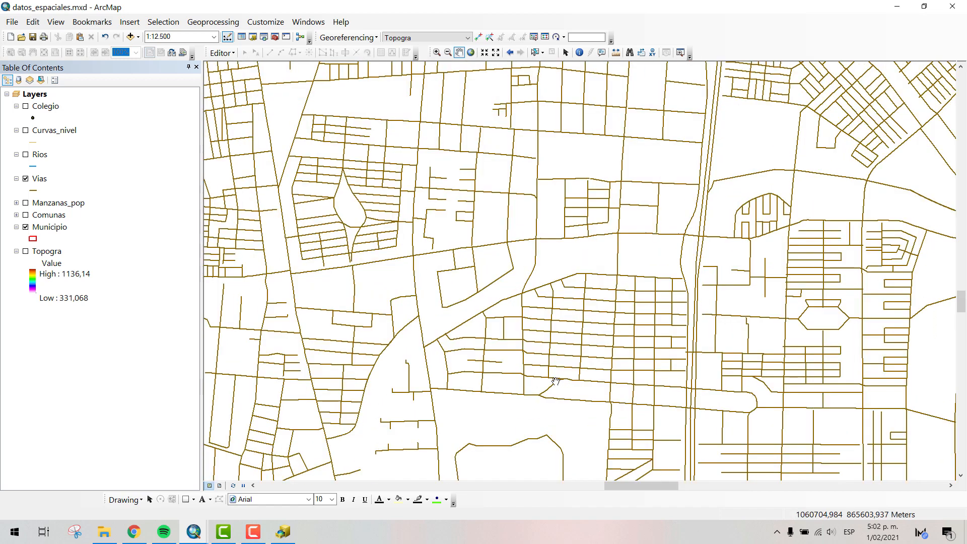
left_click_drag(512, 302, 407, 169)
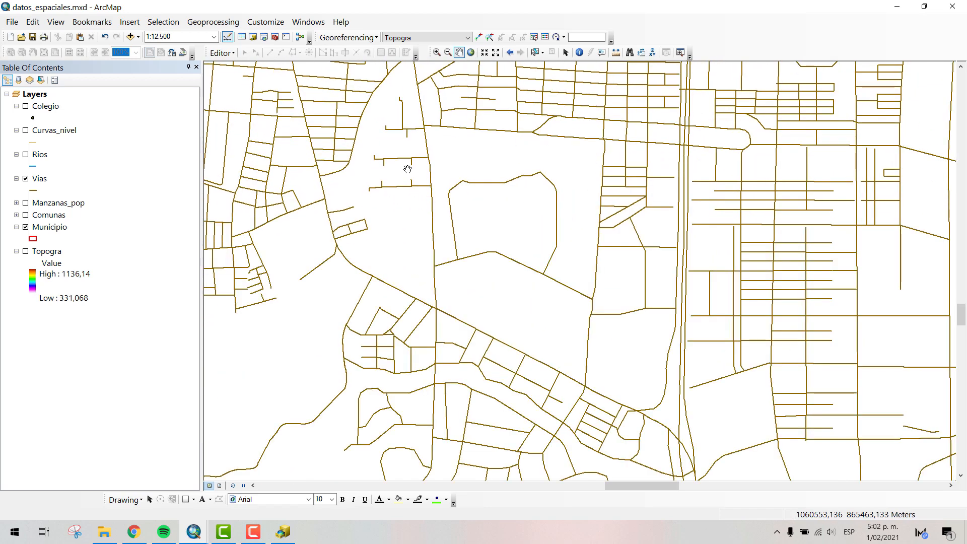
- Show the Manzanas_pop layer again, expand its legend and apply the Beige symbol to its polygons
left_click(26, 203)
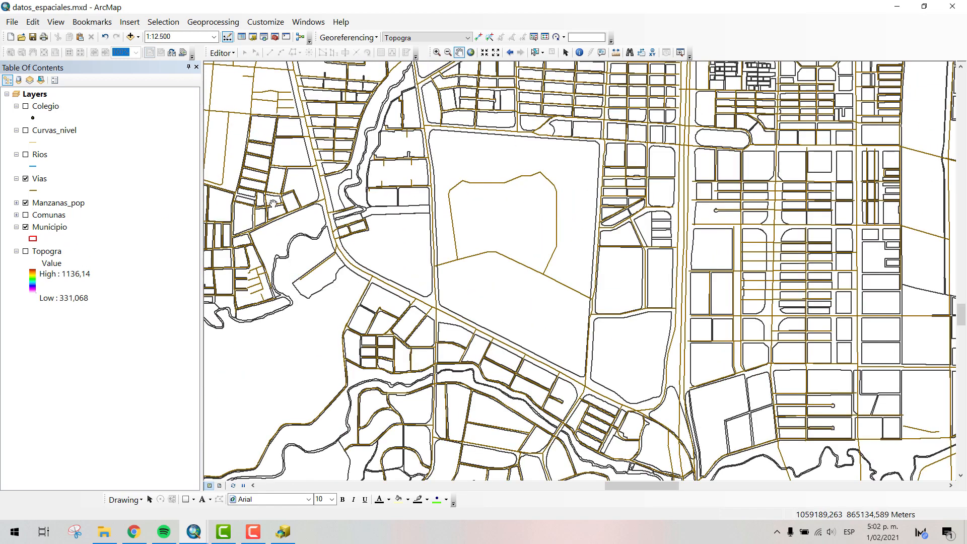
left_click(16, 202)
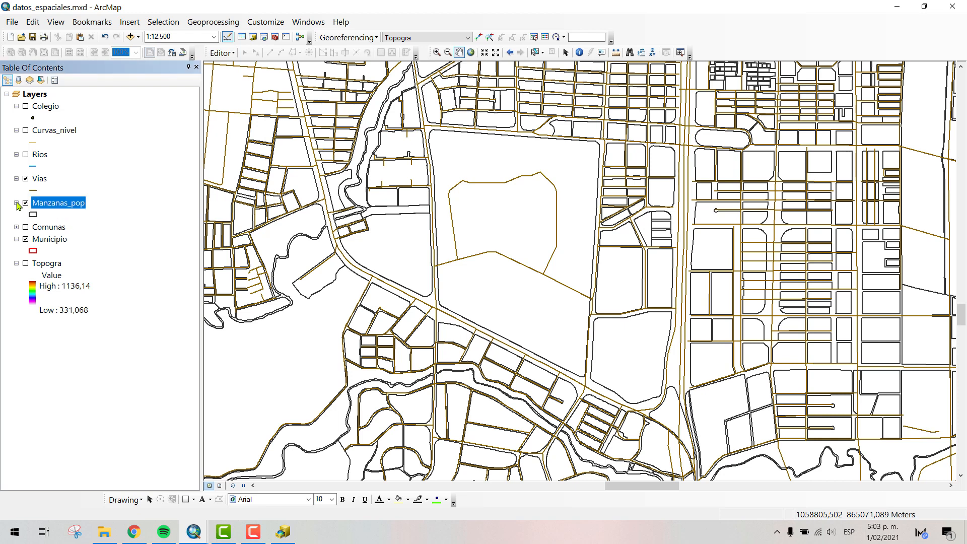
left_click(33, 214)
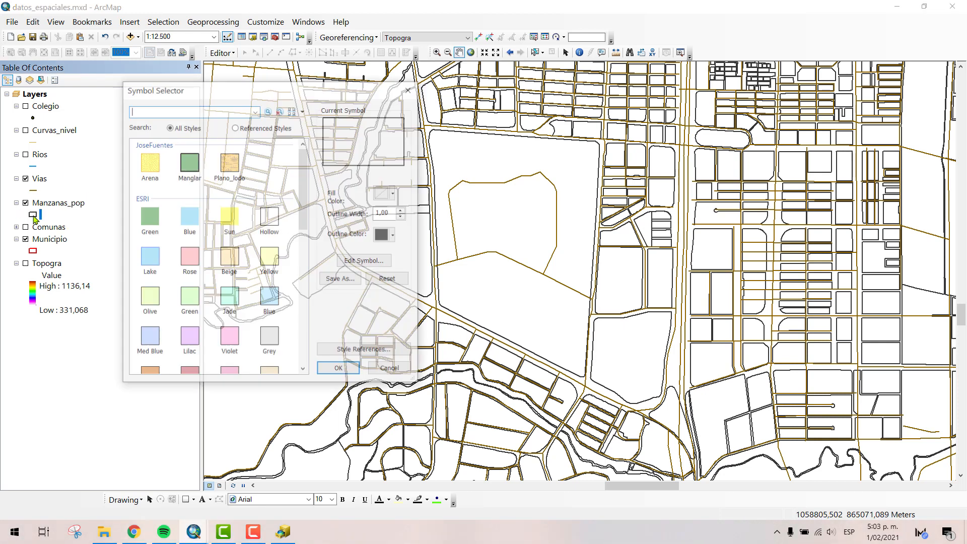
left_click(228, 265)
scroll(176, 321, "down", 5)
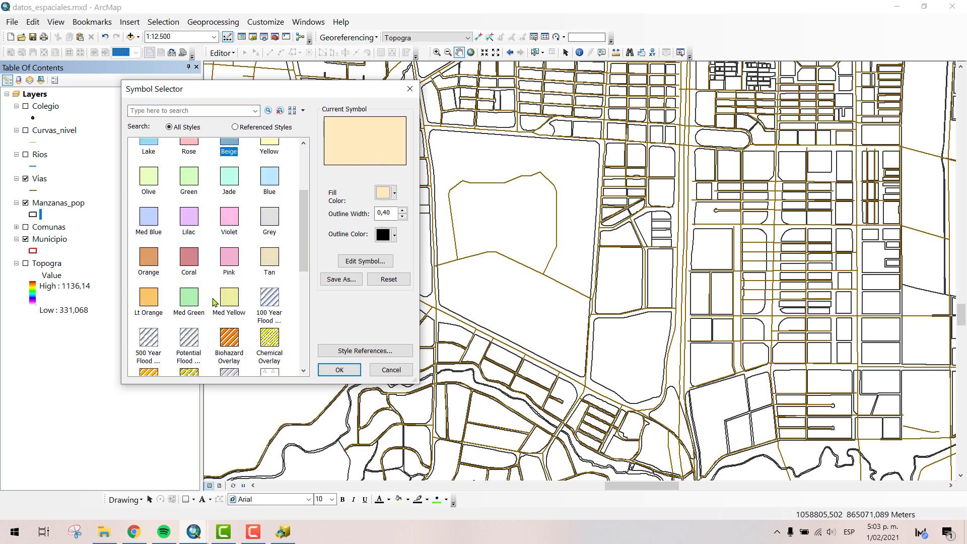
scroll(216, 243, "up", 5)
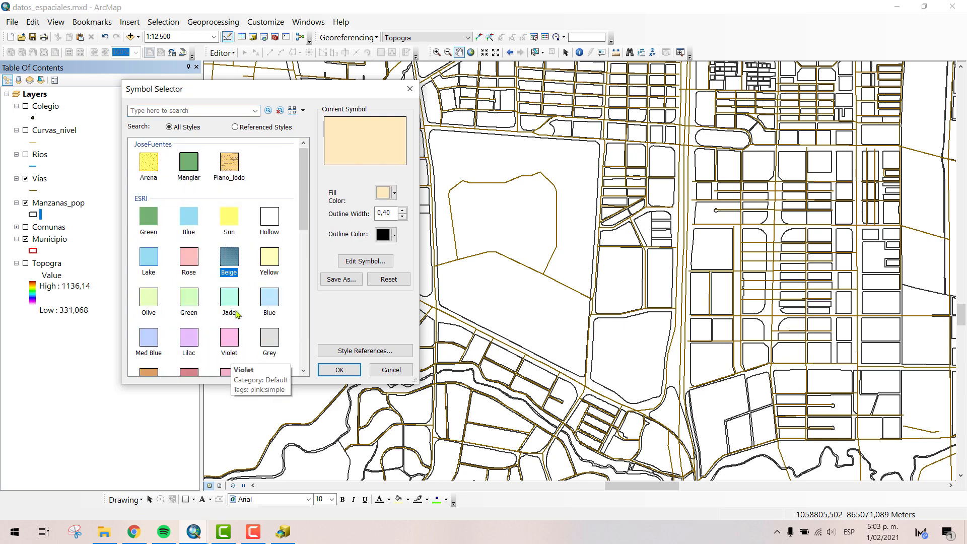
left_click(339, 369)
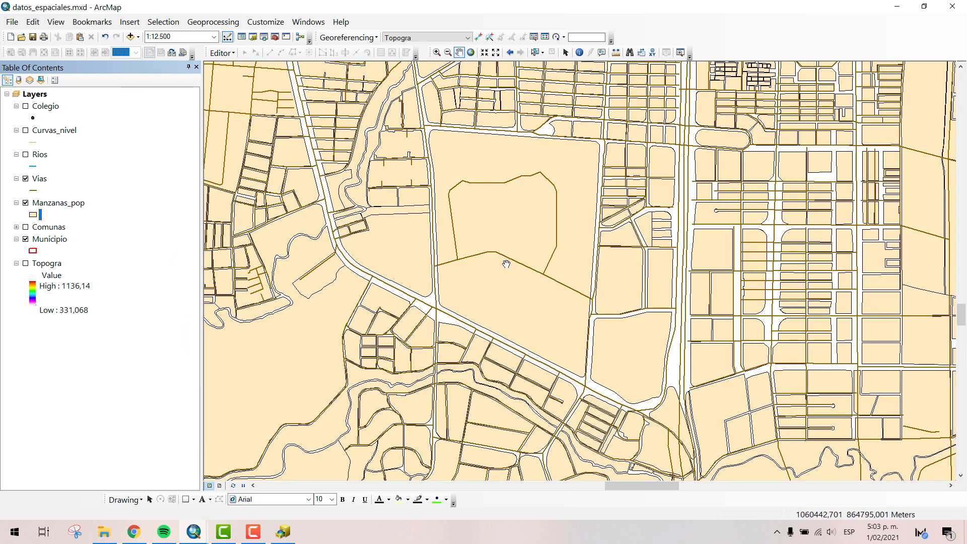
- Apply the Highway Ramp symbol to the Vias layer with a line width of 1
scroll(506, 264, "down", 3)
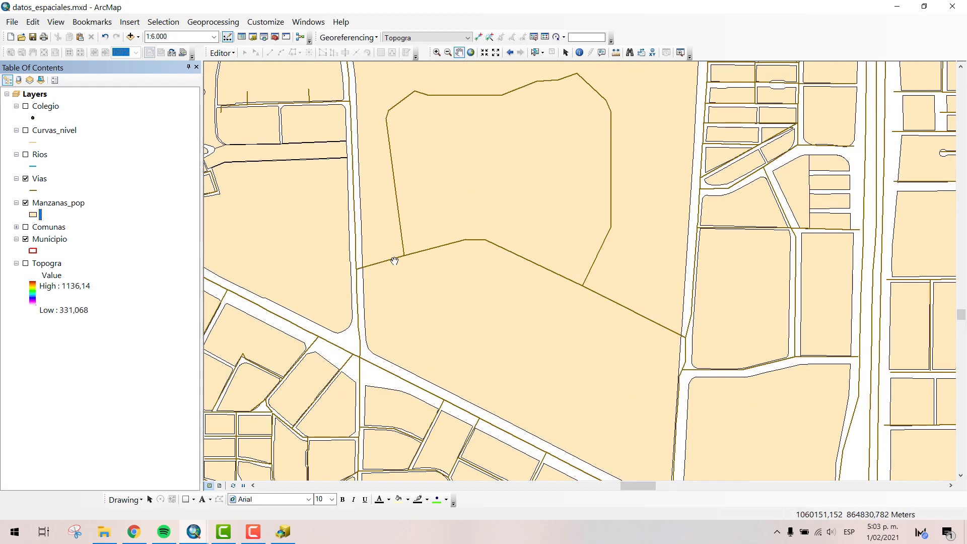
left_click(36, 192)
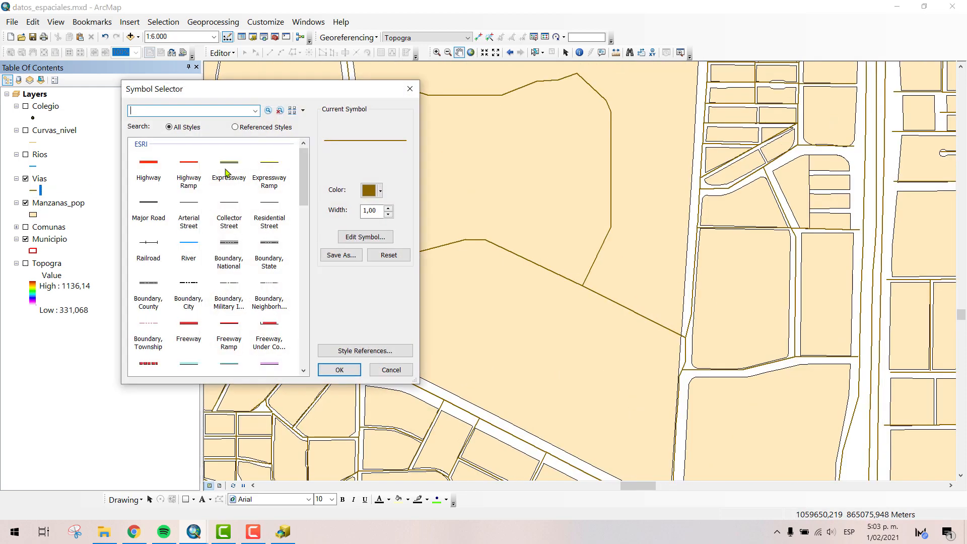
left_click(191, 163)
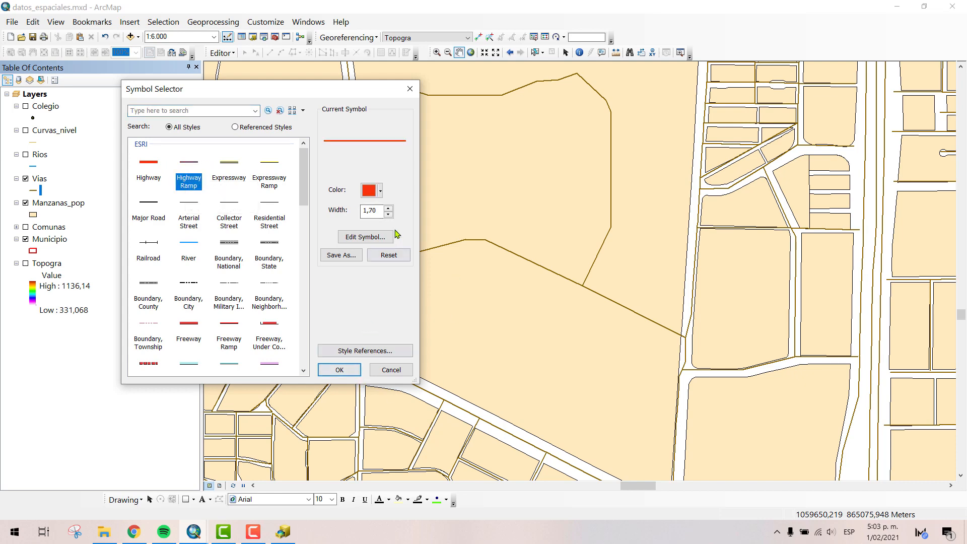
left_click(388, 215)
left_click(390, 209)
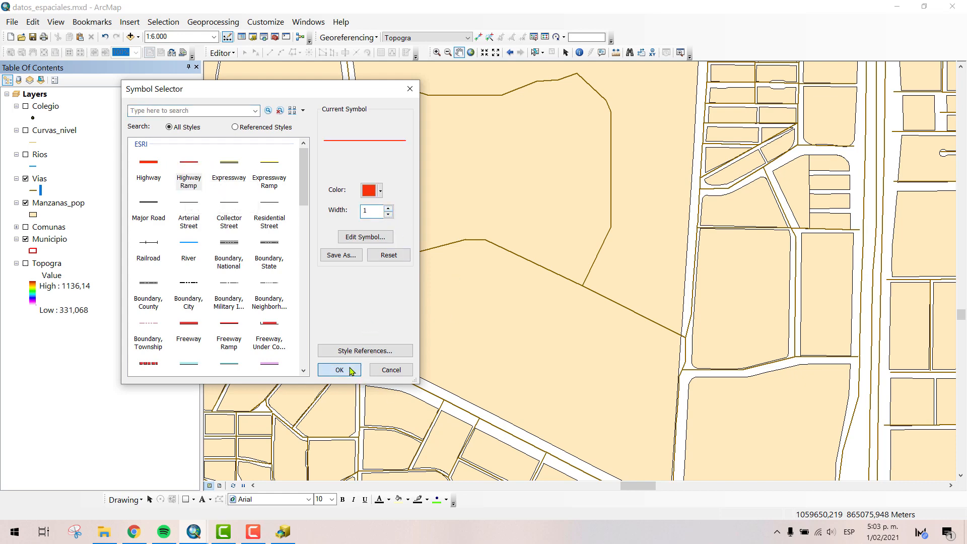
left_click(337, 370)
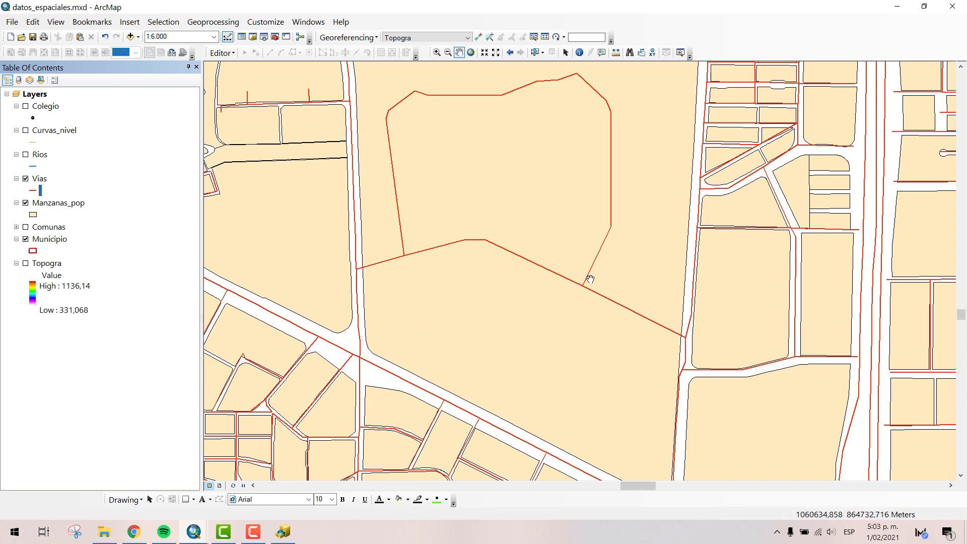
- Identify the north-south Vias road along the west side of the large block that contains the looped road
scroll(580, 319, "down", 3)
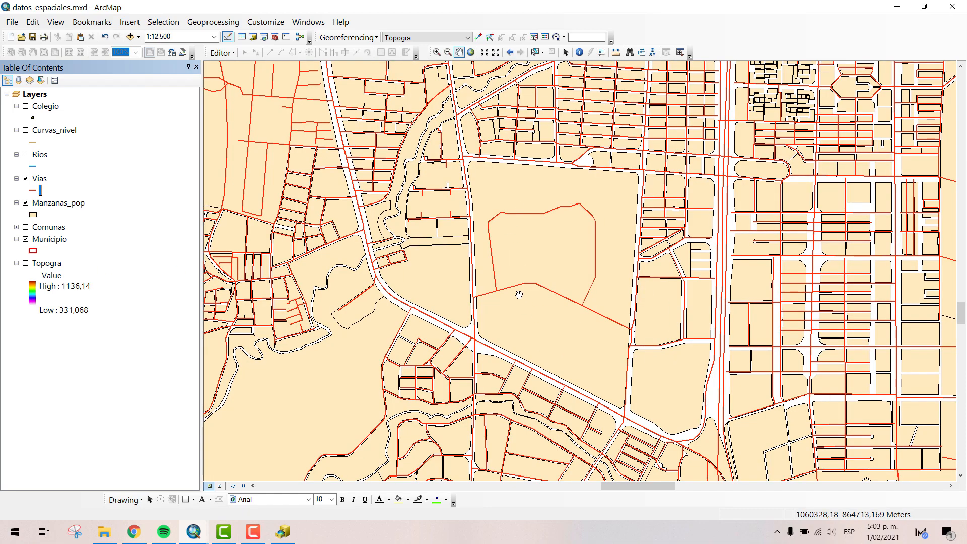
mouse_move(515, 239)
left_mouse_down()
mouse_move(557, 400)
mouse_move(527, 226)
left_mouse_up()
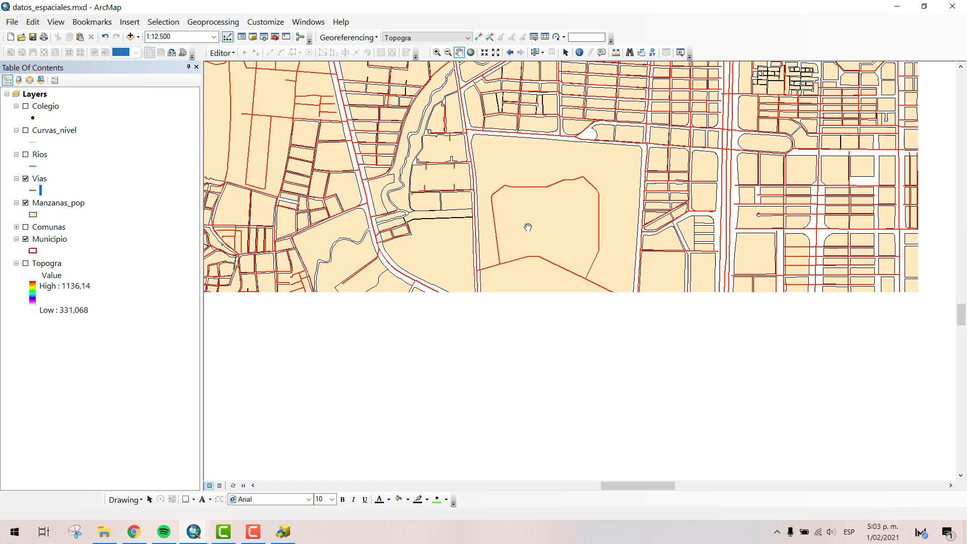
scroll(512, 278, "up", 4)
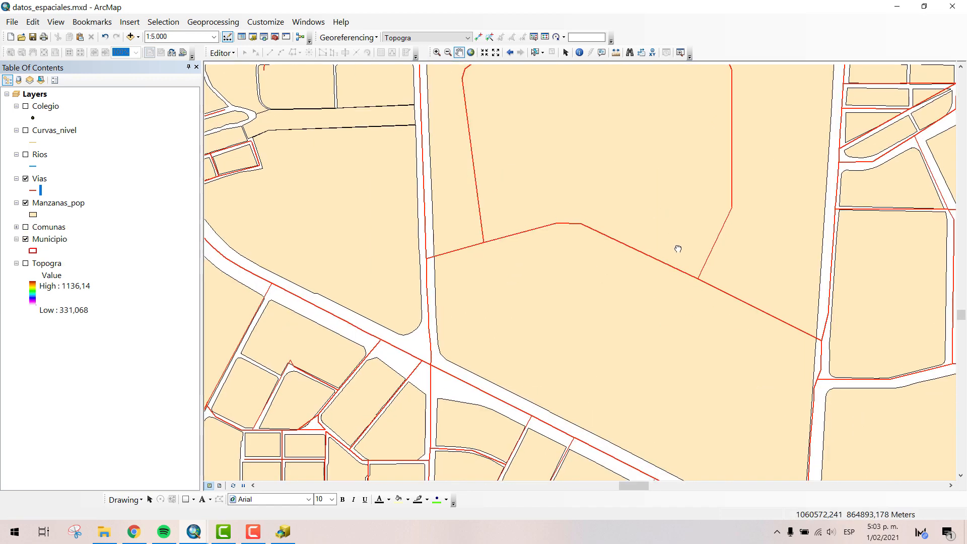
left_click_drag(677, 249, 696, 309)
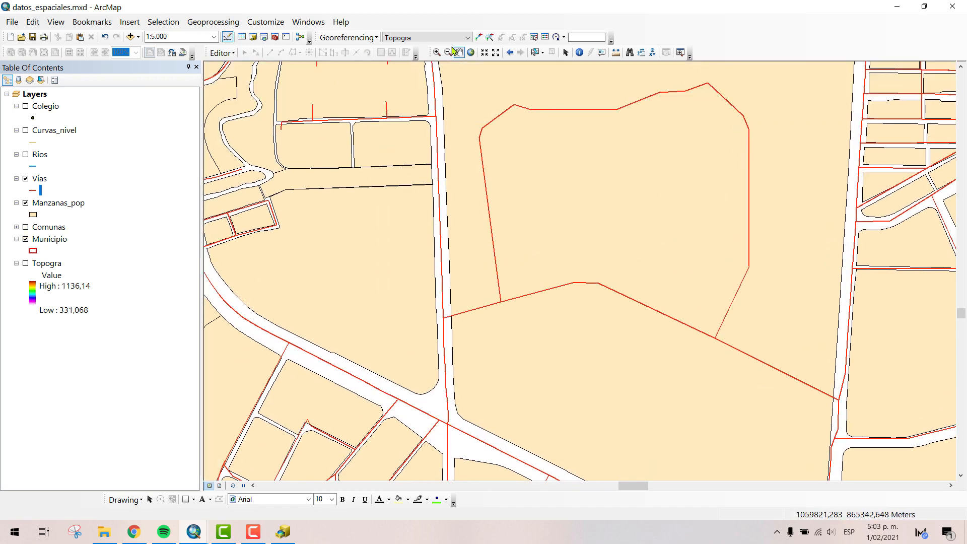
left_click(579, 53)
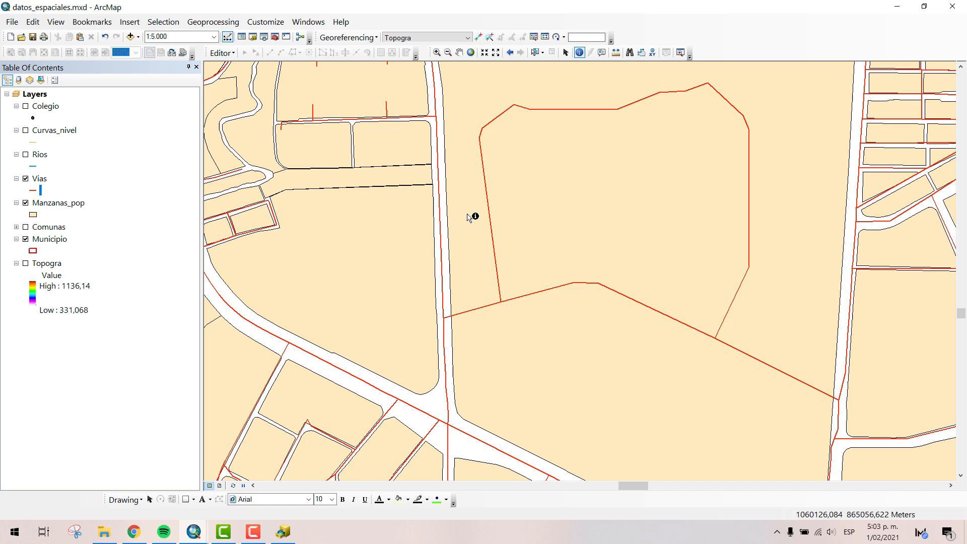
left_click(442, 246)
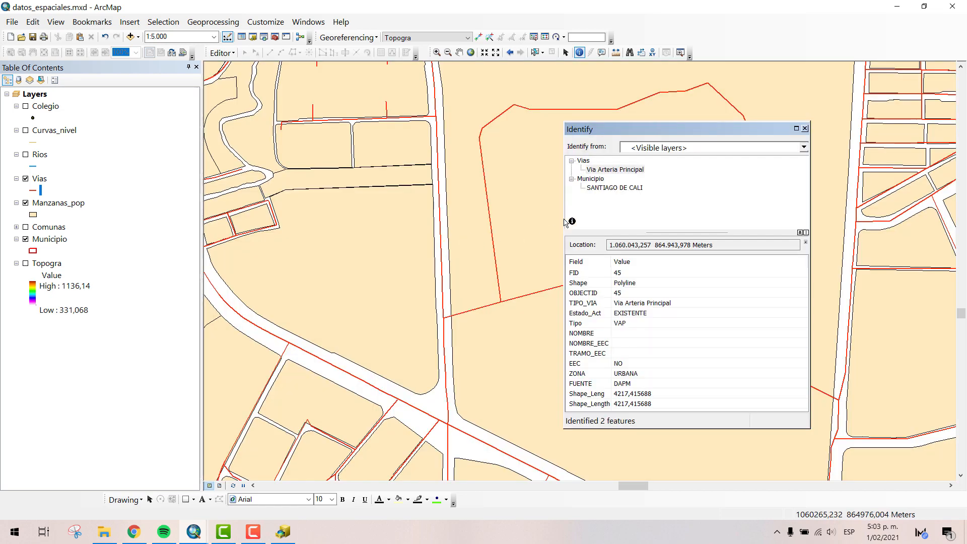
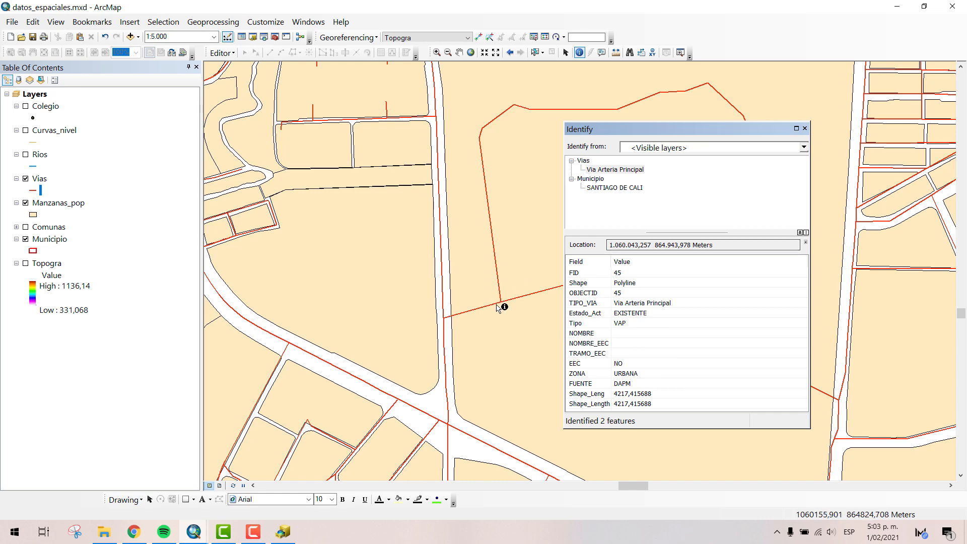
- Restrict Identify to the Vias layer and identify the short segment linking the north-south road to the loop
left_click(511, 303)
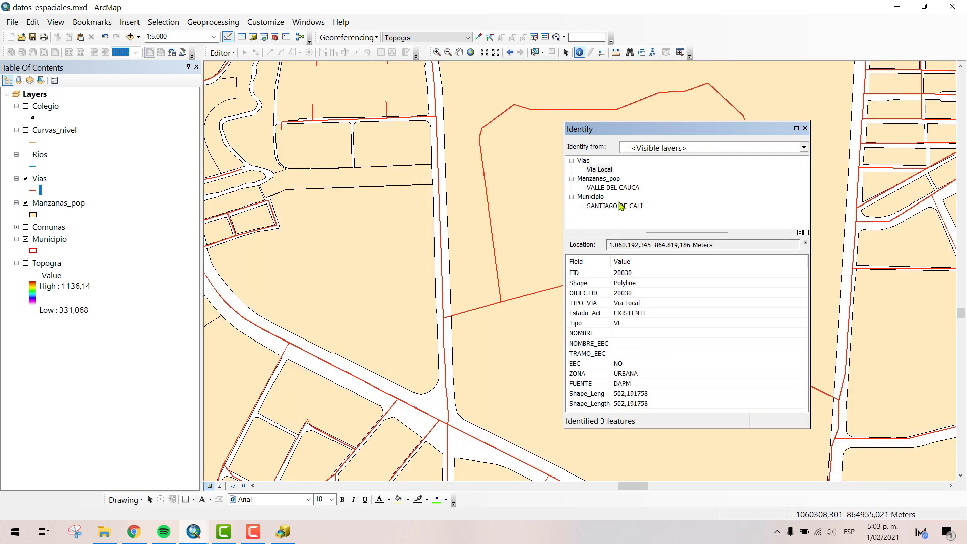
left_click(680, 148)
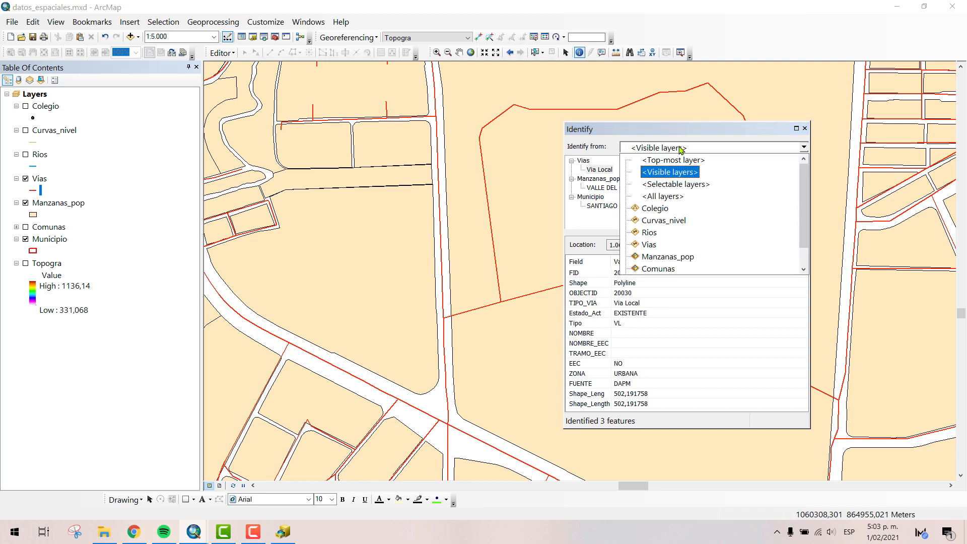
left_click(649, 244)
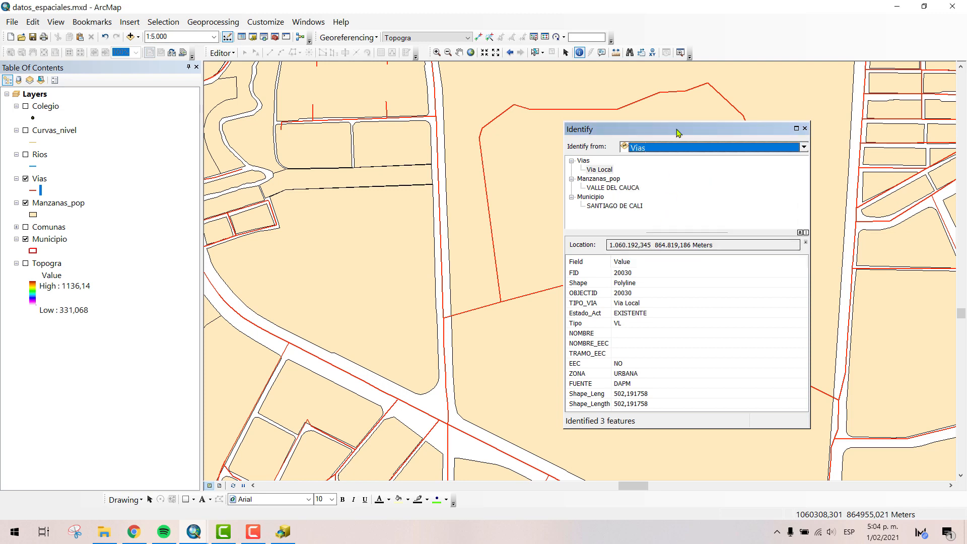
left_click(491, 304)
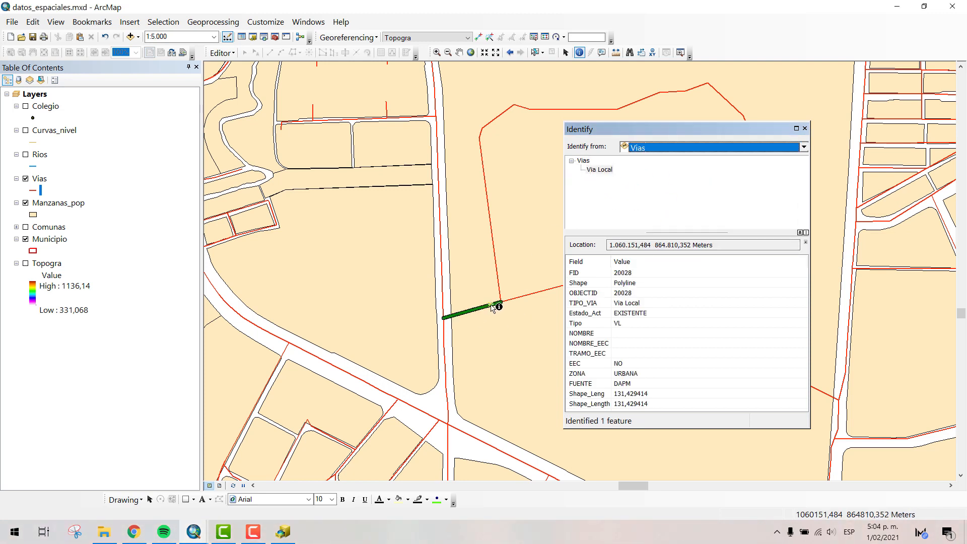
left_click(491, 305)
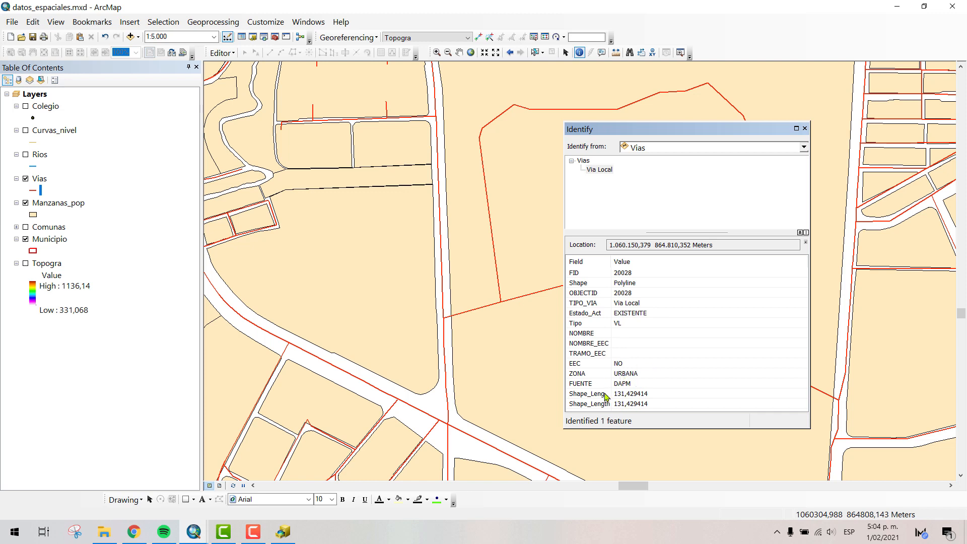
left_click(494, 305)
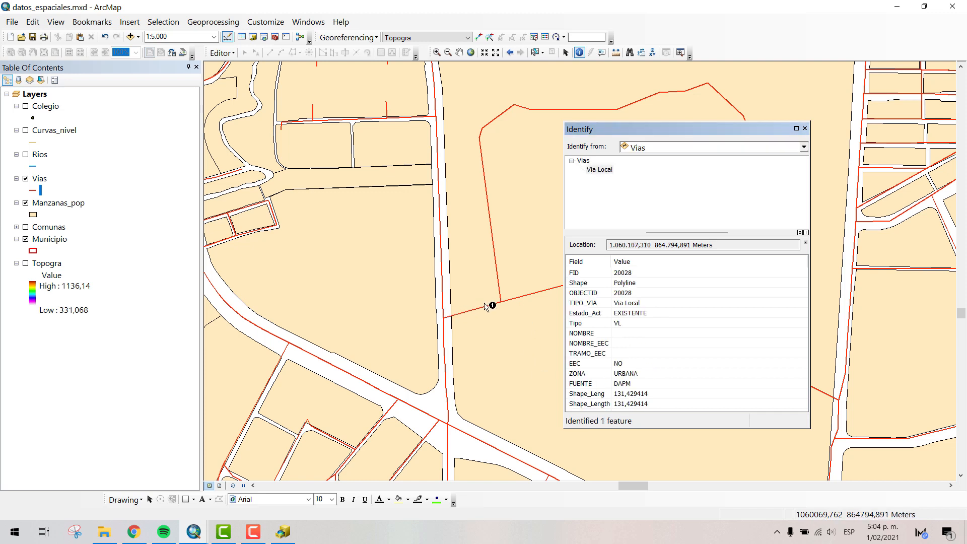
- Identify the Vias segment crossing the large block and the looped road inside it, then close the results
left_click_drag(603, 344, 597, 368)
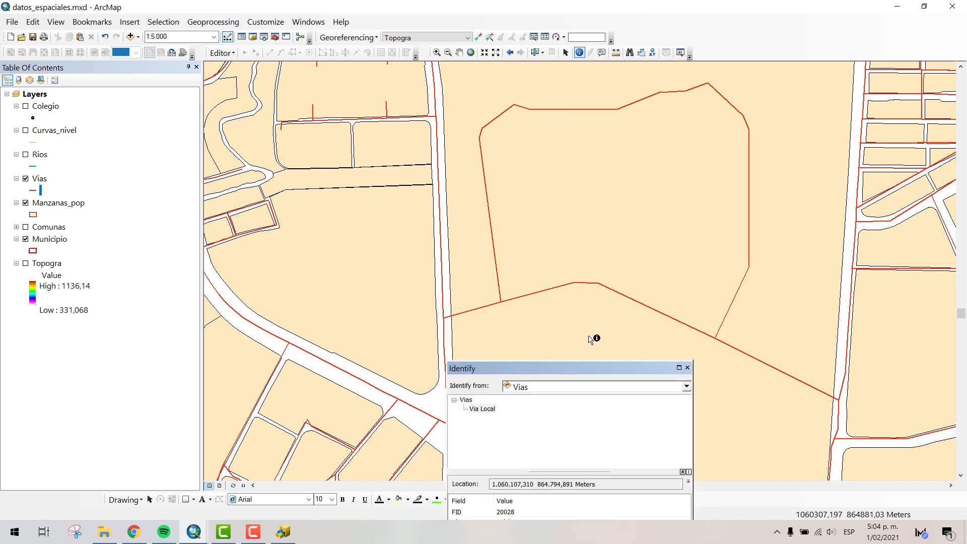
left_click(574, 285)
left_click(576, 286)
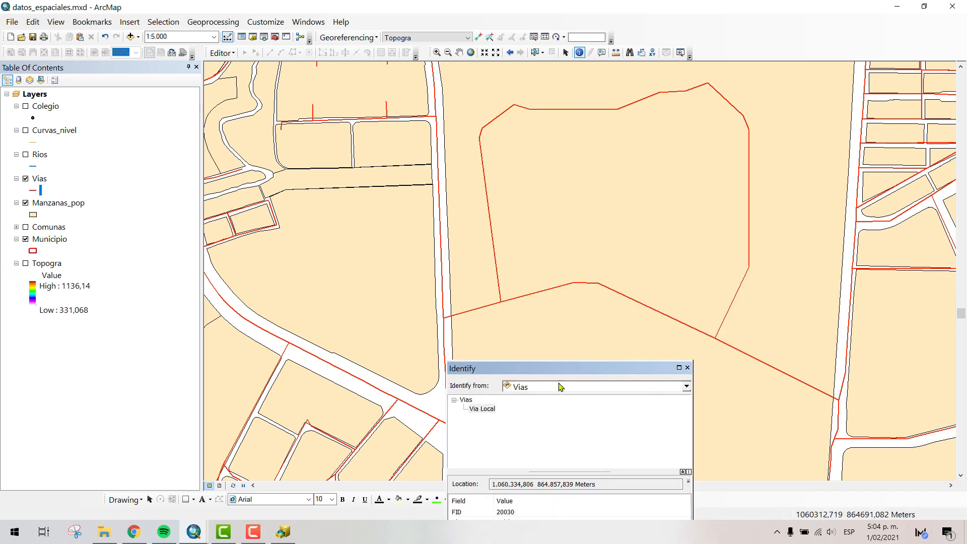
left_click_drag(556, 370, 313, 132)
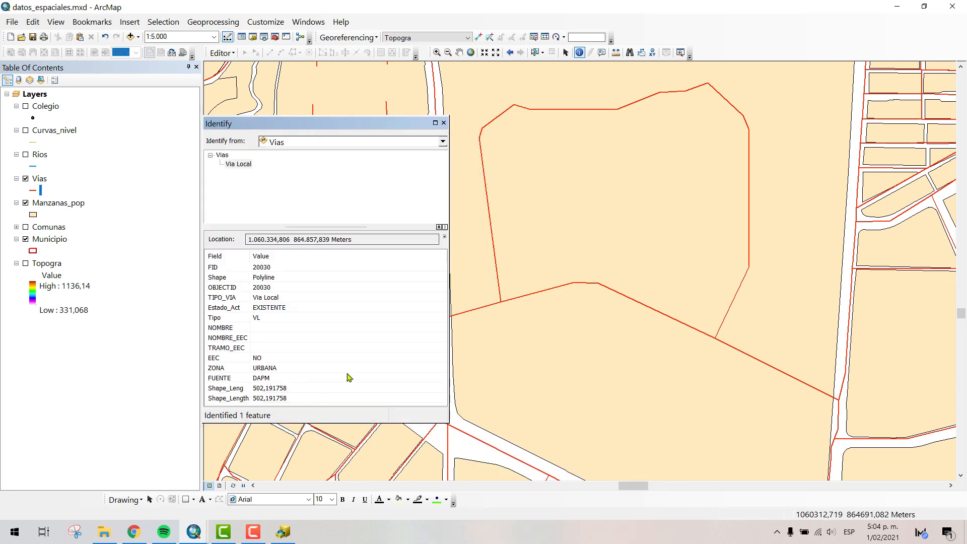
left_click(494, 247)
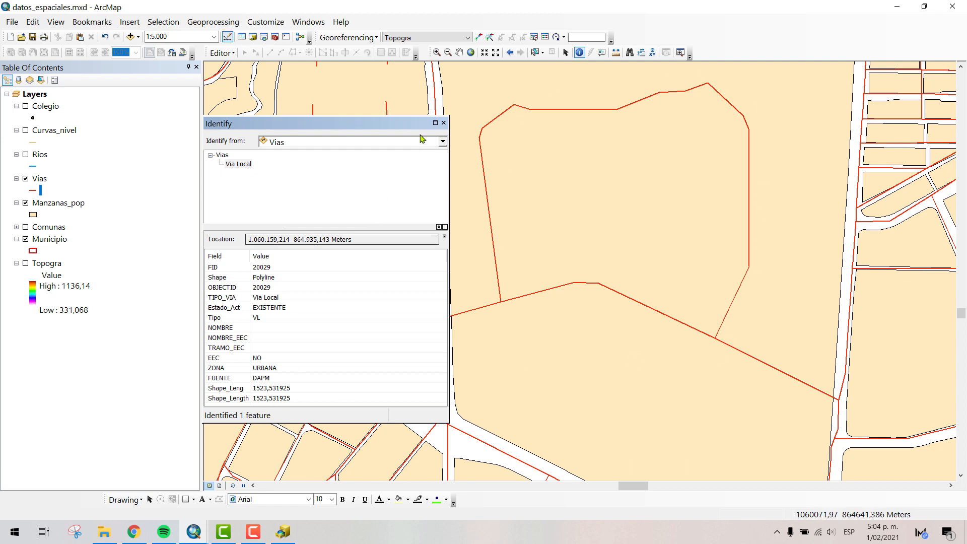
left_click(444, 123)
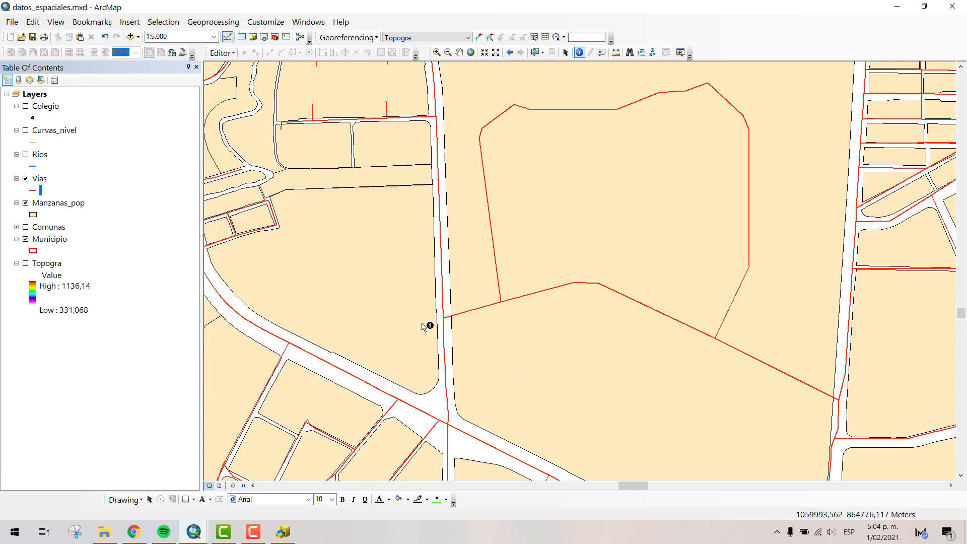
- Identify the Vias line along the wide north-south corridor east of the large block and close the results
scroll(506, 336, "up", 1)
scroll(506, 336, "up", 2)
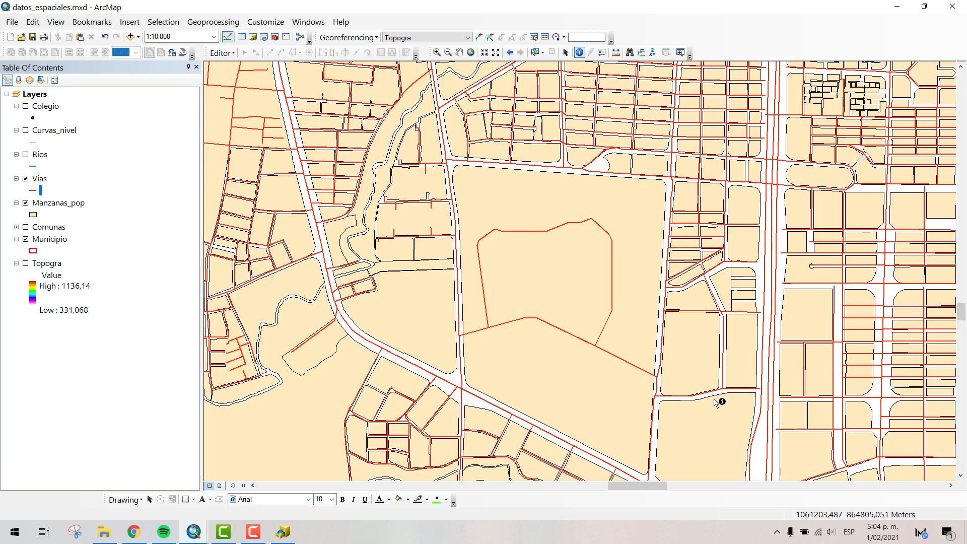
left_click(773, 226)
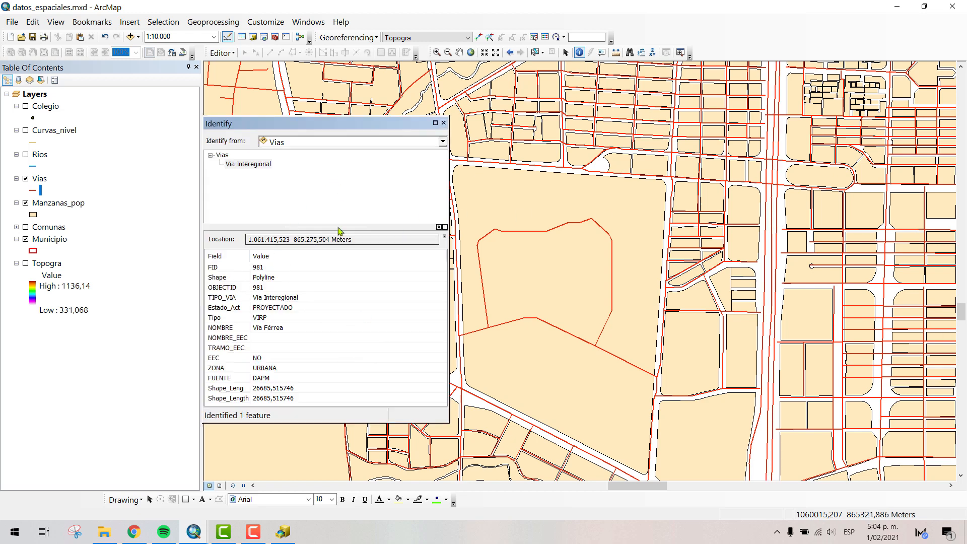
left_click(444, 123)
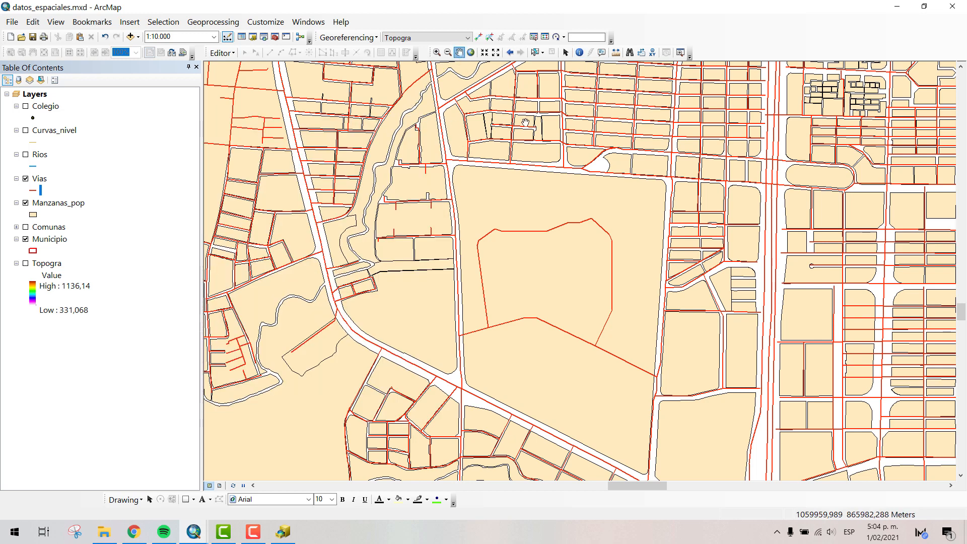
- Examine how the Vias lines fit the Manzanas_pop blocks around the large block and farther north
left_click_drag(601, 155, 599, 186)
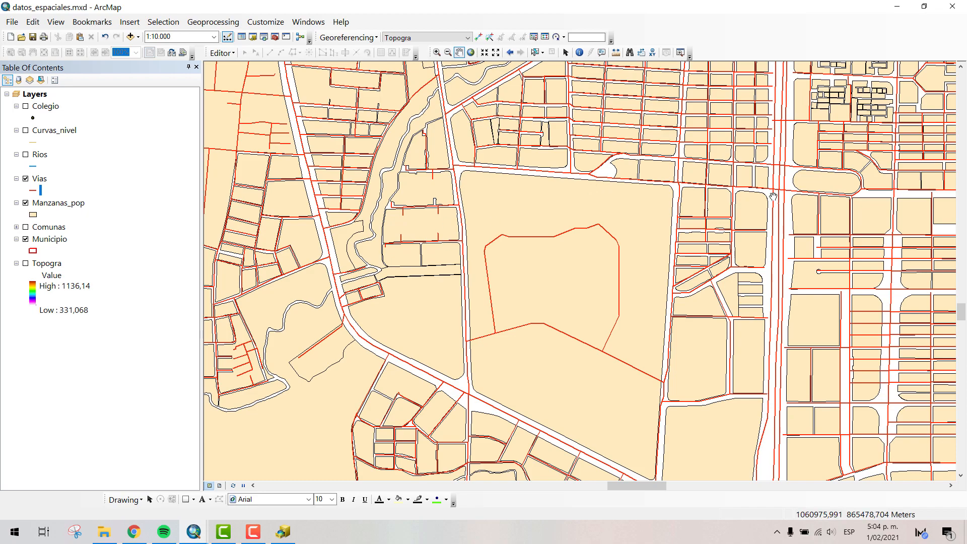
scroll(632, 253, "up", 3)
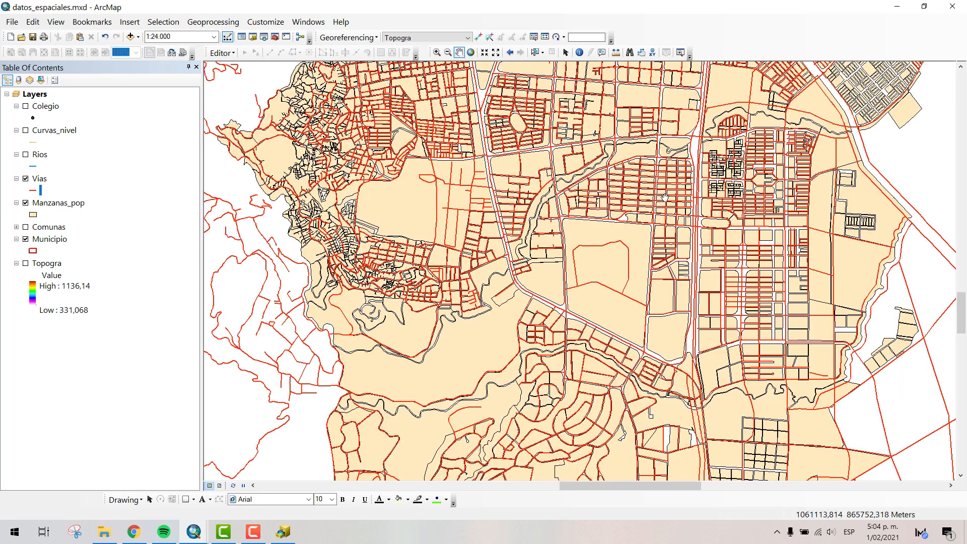
left_click_drag(626, 171, 588, 384)
left_click_drag(628, 261, 583, 408)
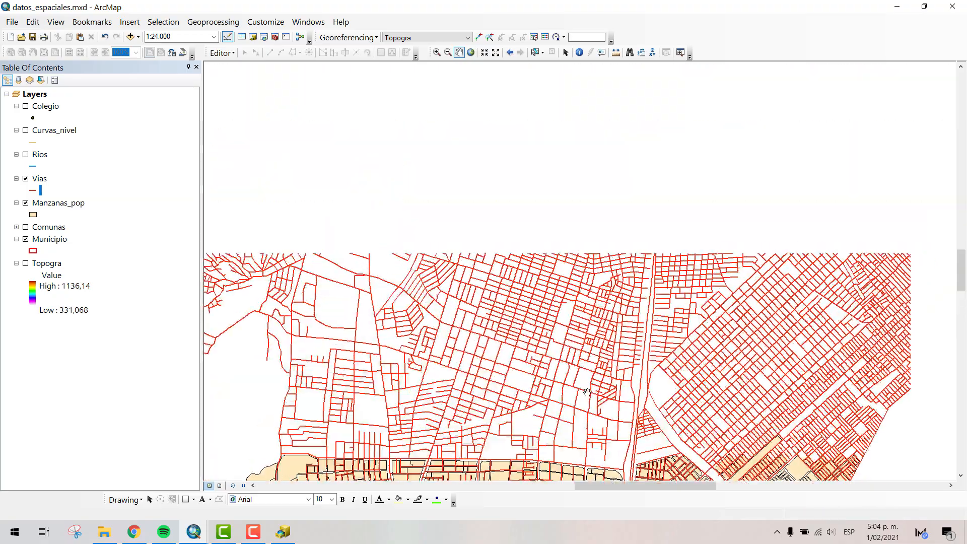
left_click_drag(566, 226, 539, 111)
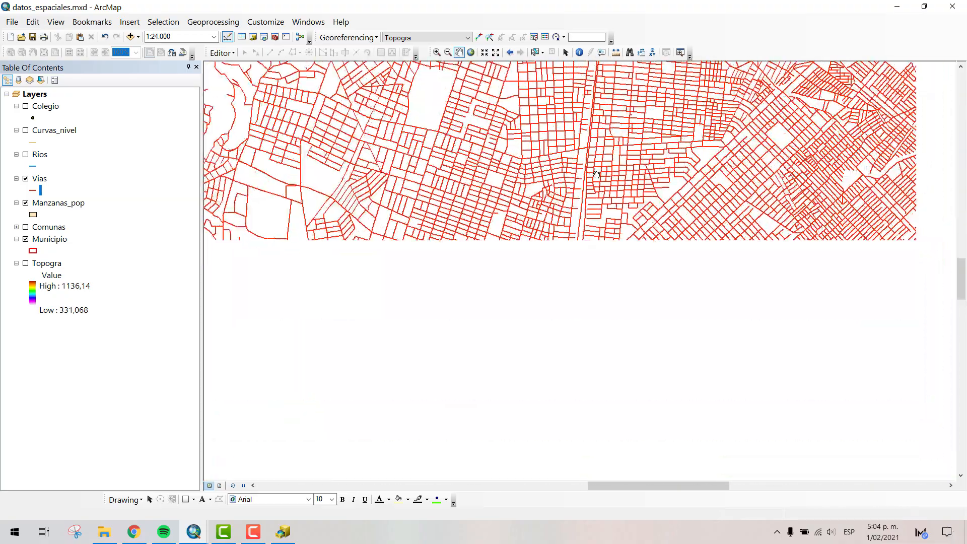
left_click_drag(569, 372, 570, 171)
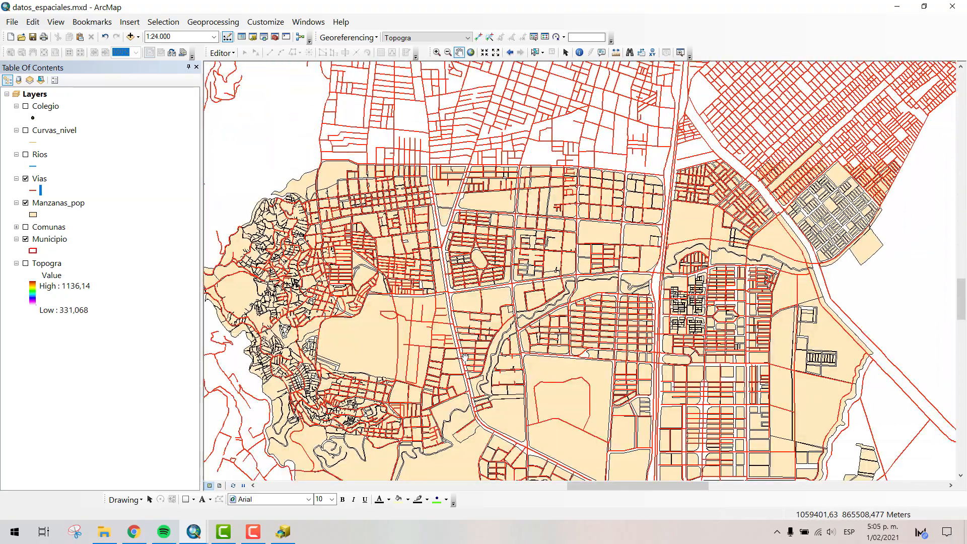
scroll(482, 260, "up", 3)
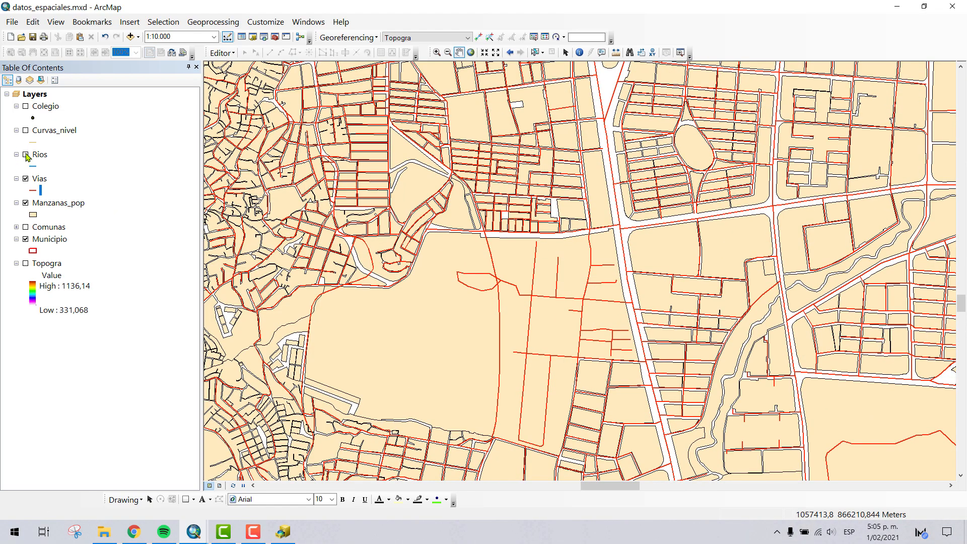
- Show the Rios layer and examine the streams between the western hillside neighborhoods and the block with the looped road
left_click(26, 155)
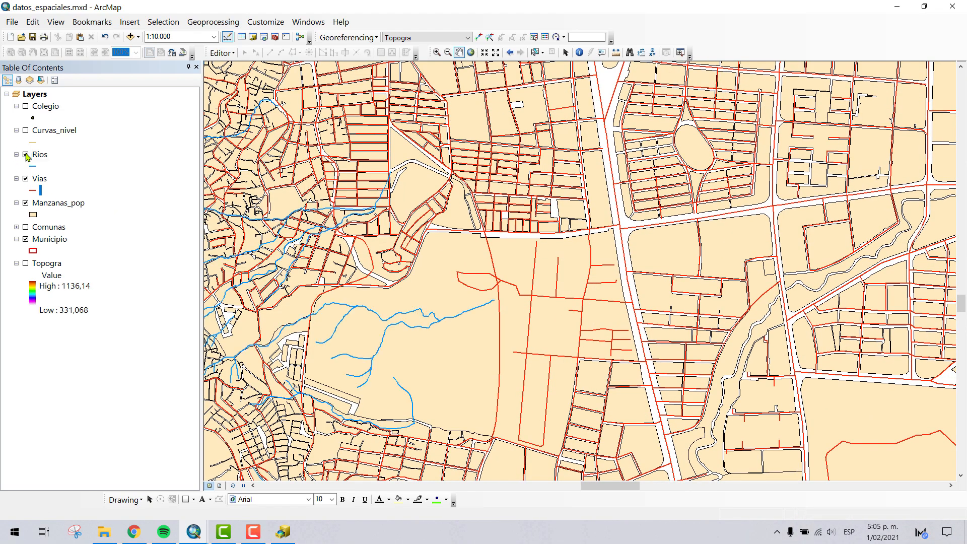
left_click_drag(543, 347, 569, 175)
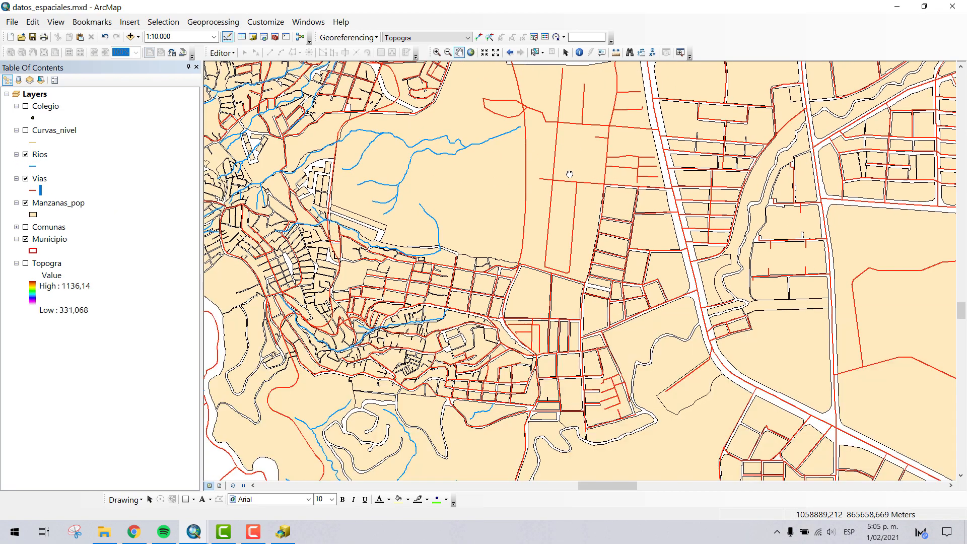
scroll(612, 401, "up", 1)
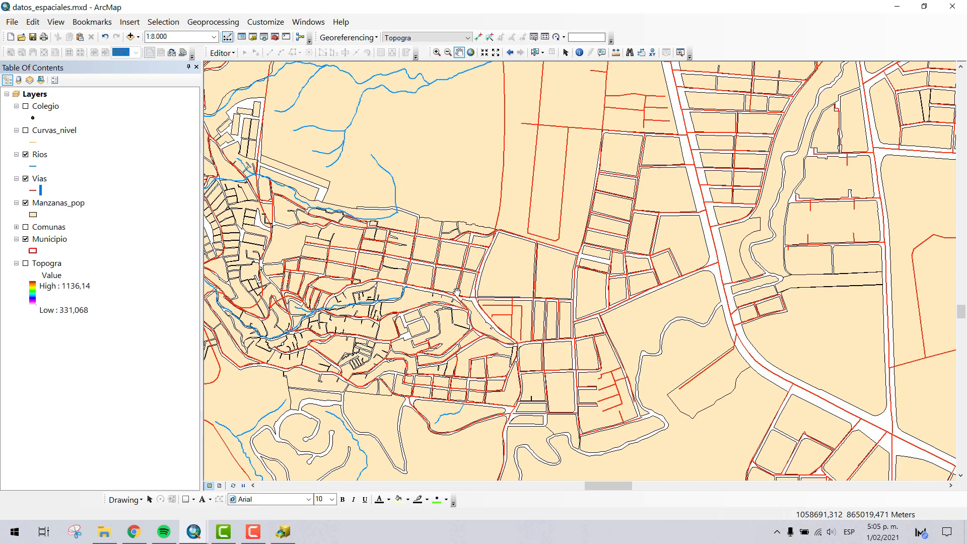
left_click_drag(778, 255, 303, 216)
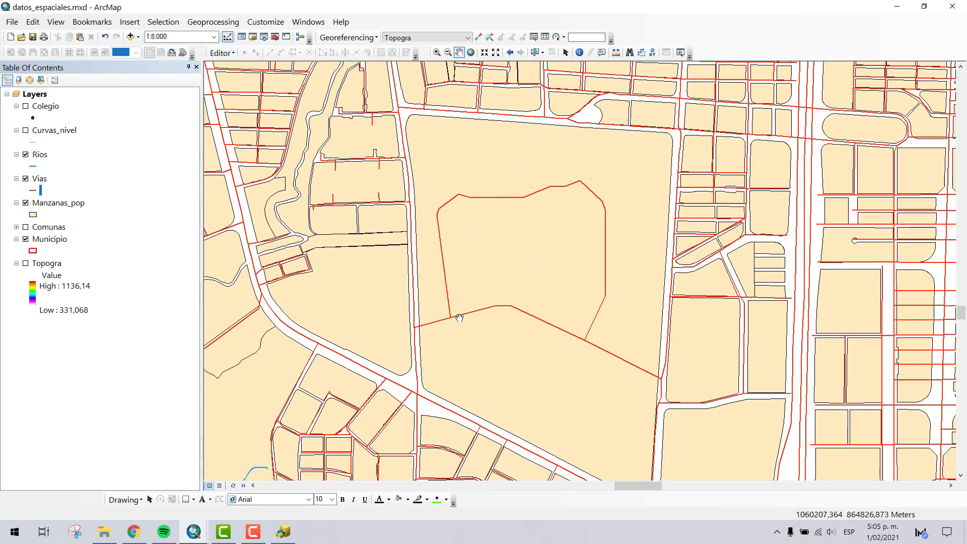
scroll(459, 318, "down", 2)
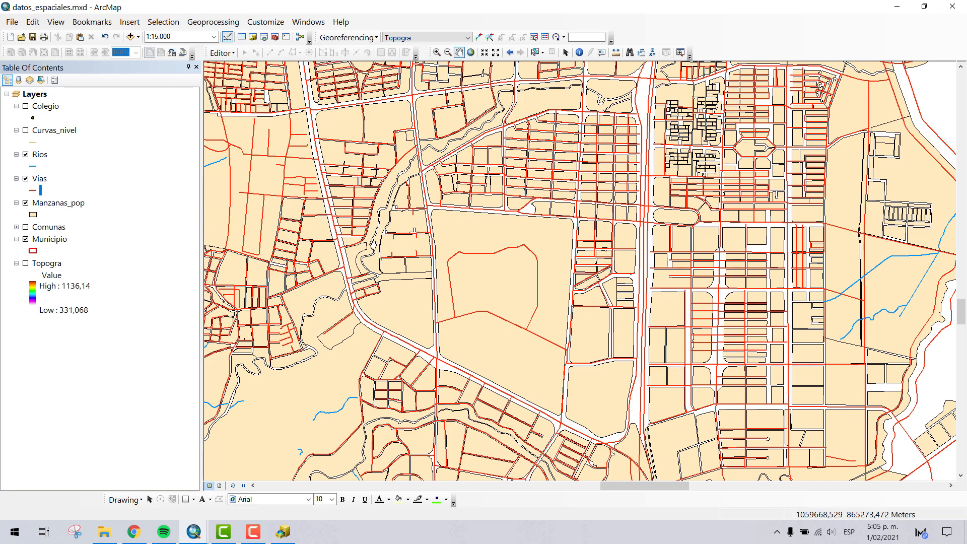
left_click_drag(333, 230, 514, 229)
left_click_drag(330, 259, 535, 246)
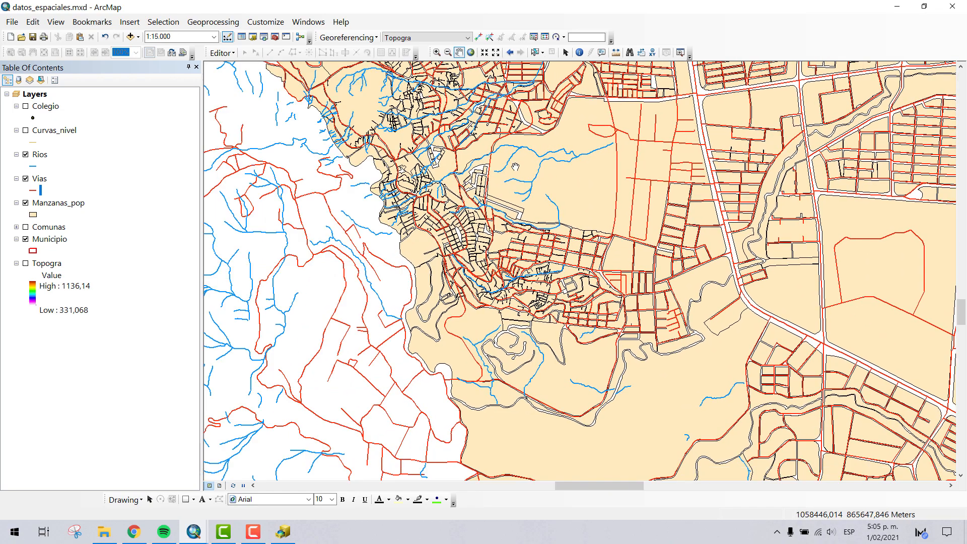
left_click_drag(420, 286, 519, 256)
left_click_drag(551, 172, 428, 235)
left_click_drag(522, 216, 431, 242)
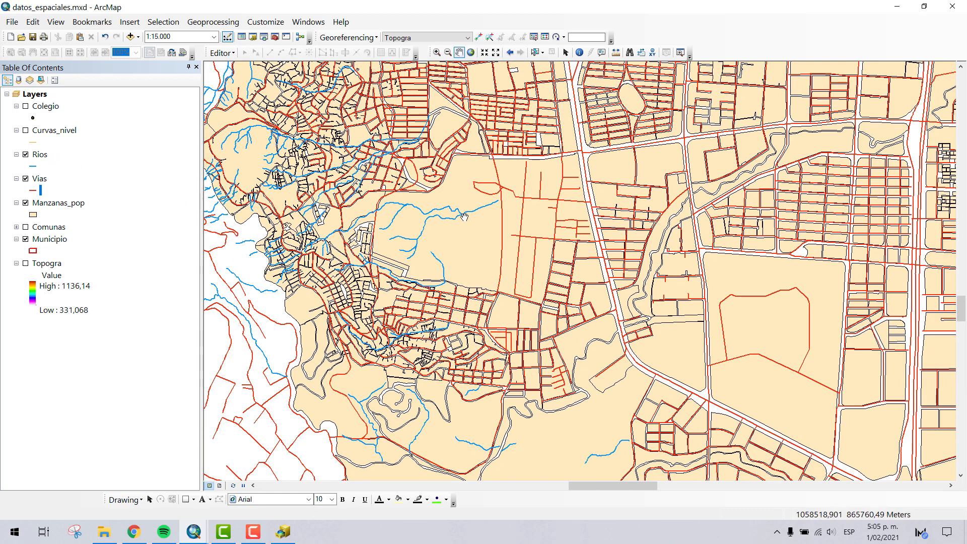
left_click_drag(405, 223, 423, 214)
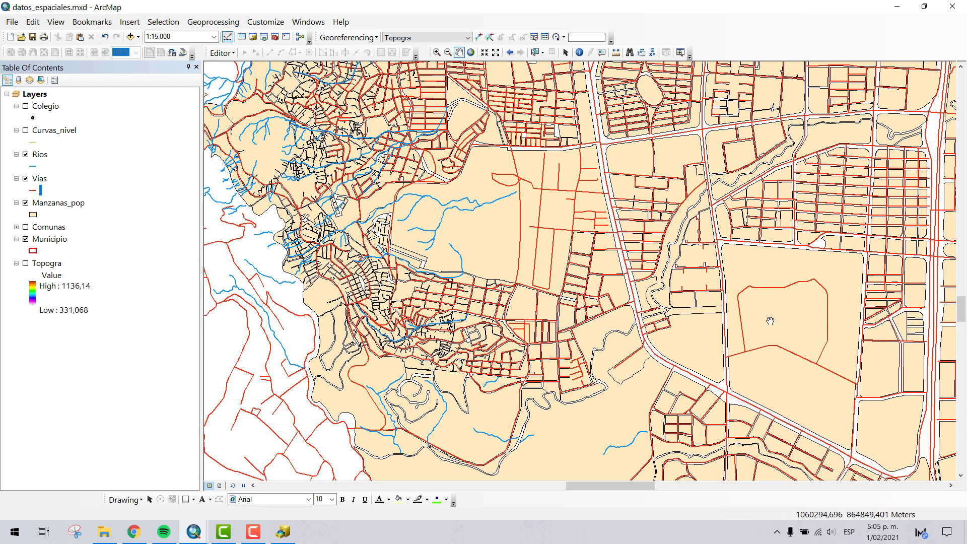
left_click_drag(626, 343, 588, 308)
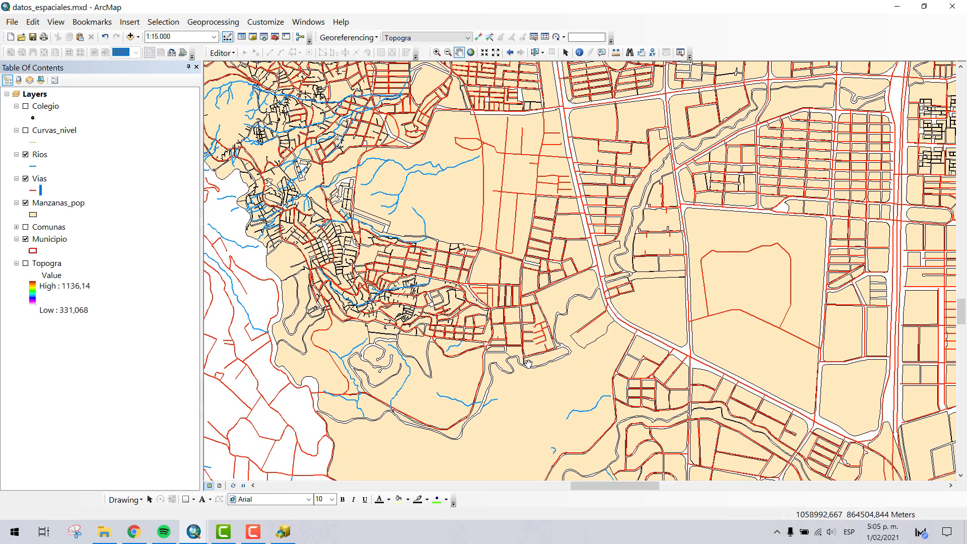
- Examine the winding gaps between Manzanas_pop polygons and the nearby streams south of the hillside neighborhoods
scroll(528, 362, "down", 3)
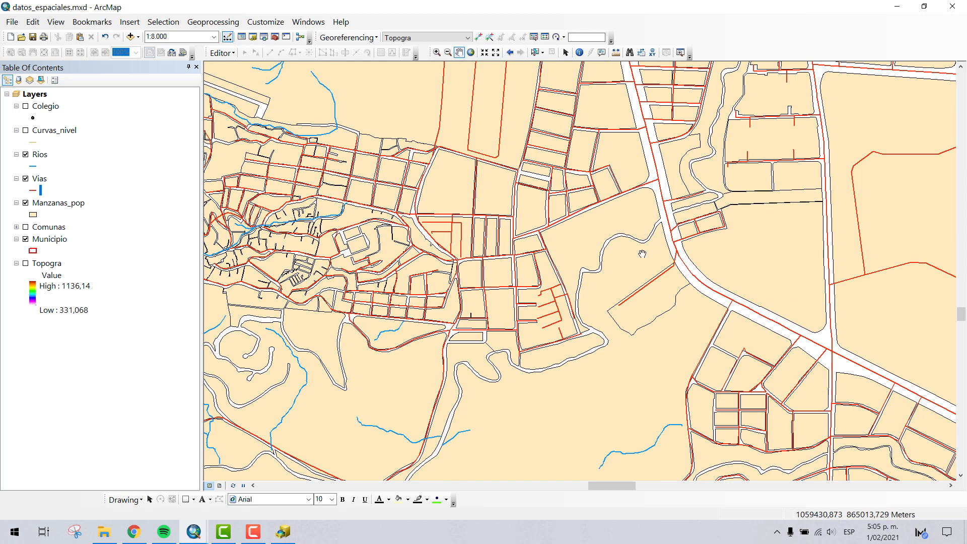
scroll(642, 253, "down", 4)
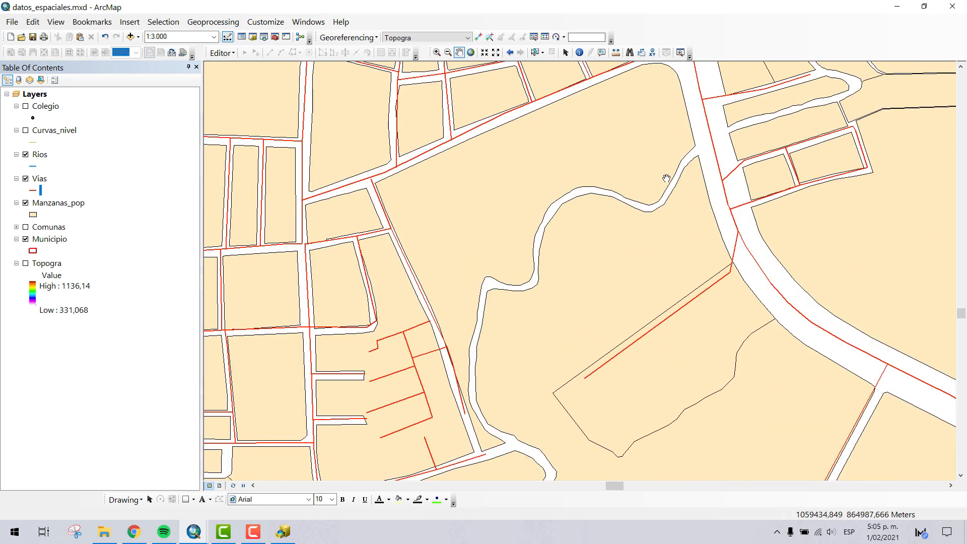
left_click_drag(501, 356, 488, 197)
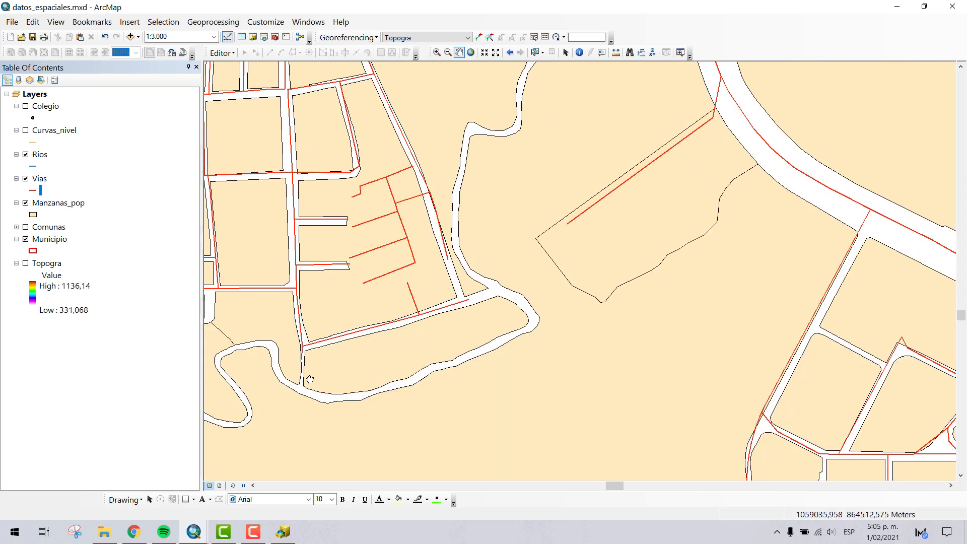
left_click_drag(383, 336, 506, 248)
left_click_drag(408, 341, 597, 98)
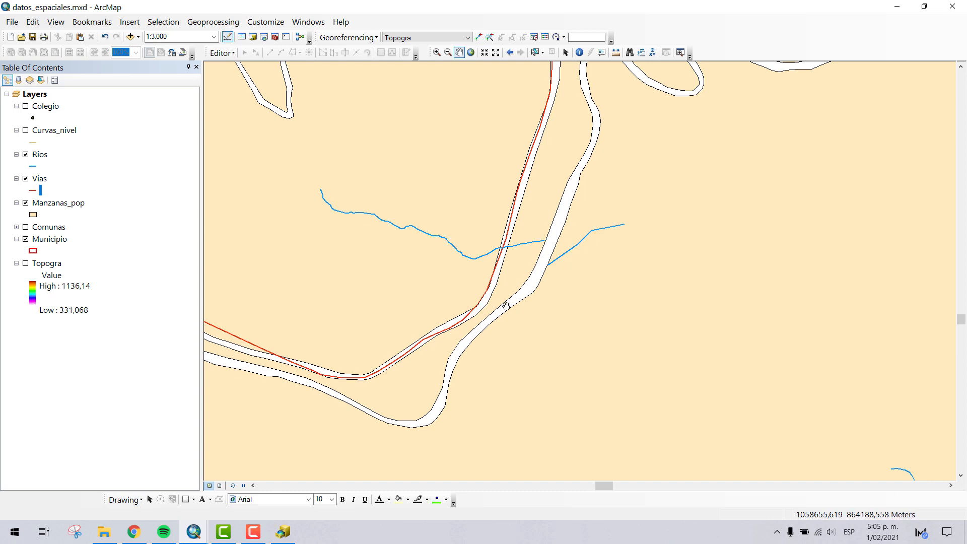
scroll(506, 306, "down", 5)
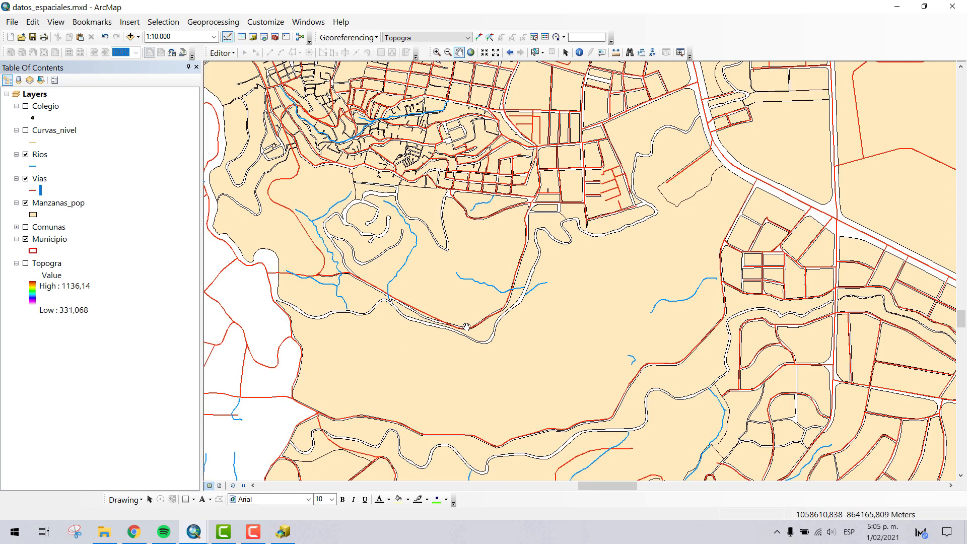
left_click_drag(269, 320, 306, 426)
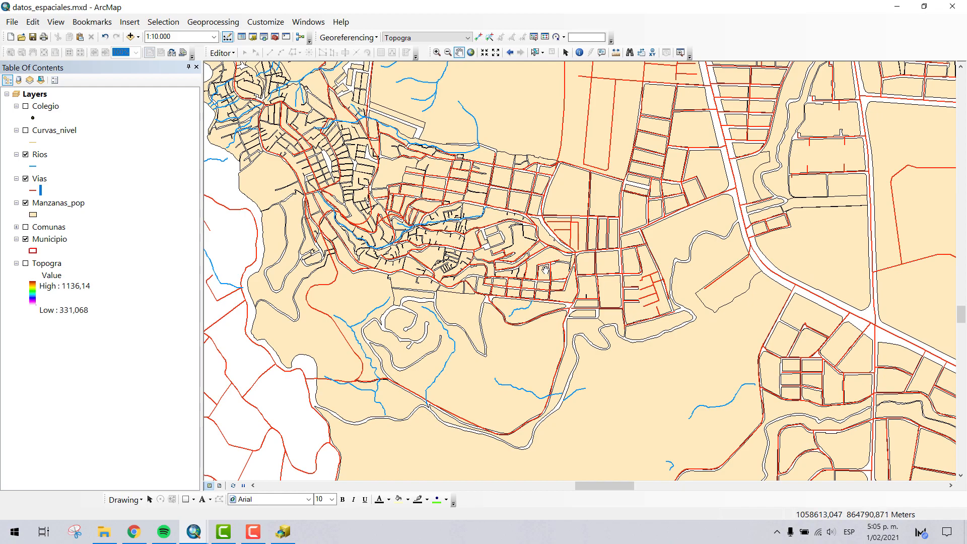
- Hide the Manzanas_pop and Vias layers to leave the Rios streams displayed around the western hillside neighborhoods
scroll(544, 269, "down", 4)
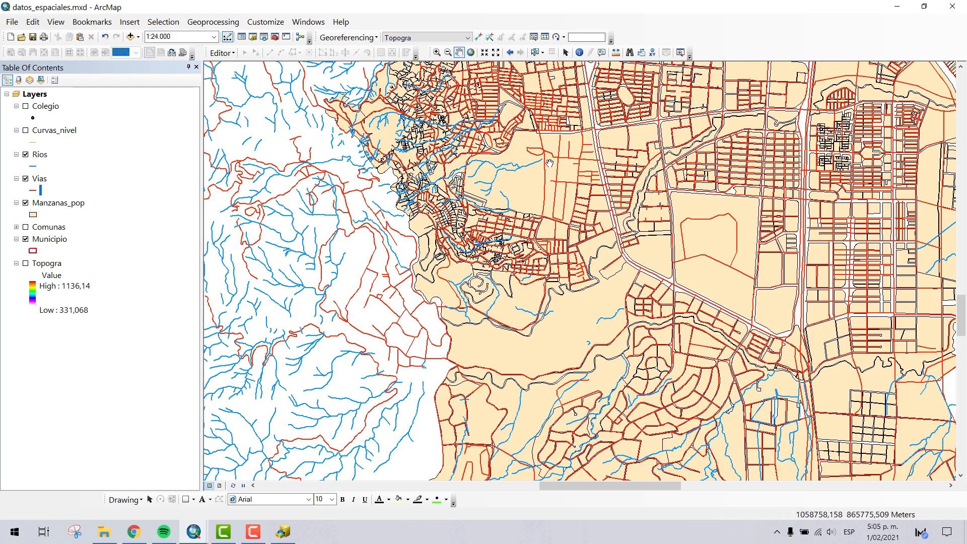
left_click_drag(548, 159, 610, 203)
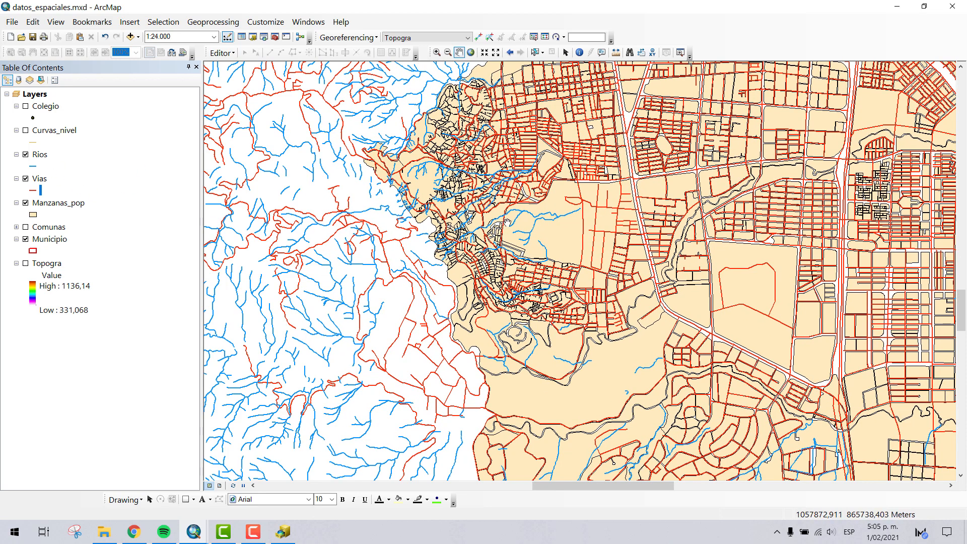
left_click_drag(472, 239, 461, 215)
left_click(25, 204)
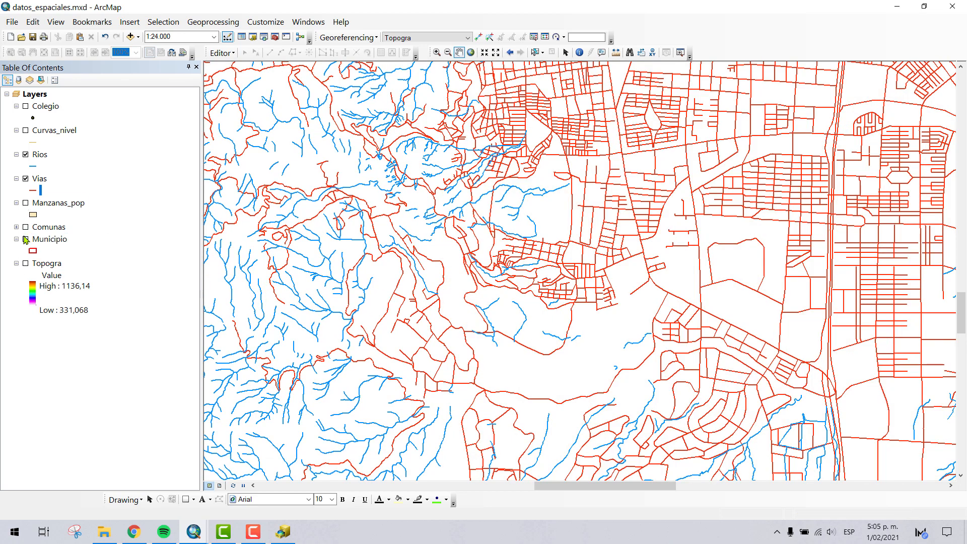
left_click(26, 179)
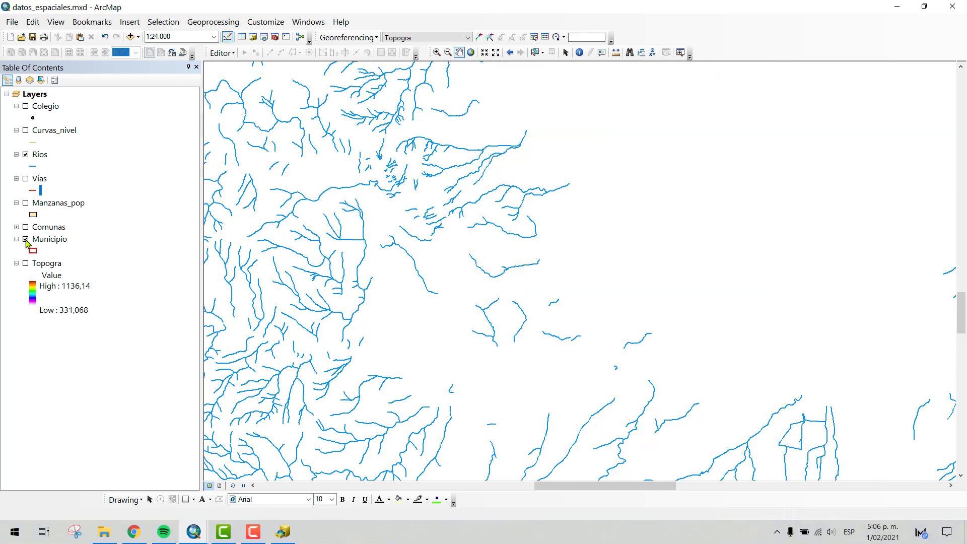
- Show the Comunas layer and examine how the Rios streams run across the municipality and its western and southern communes
scroll(384, 267, "up", 5)
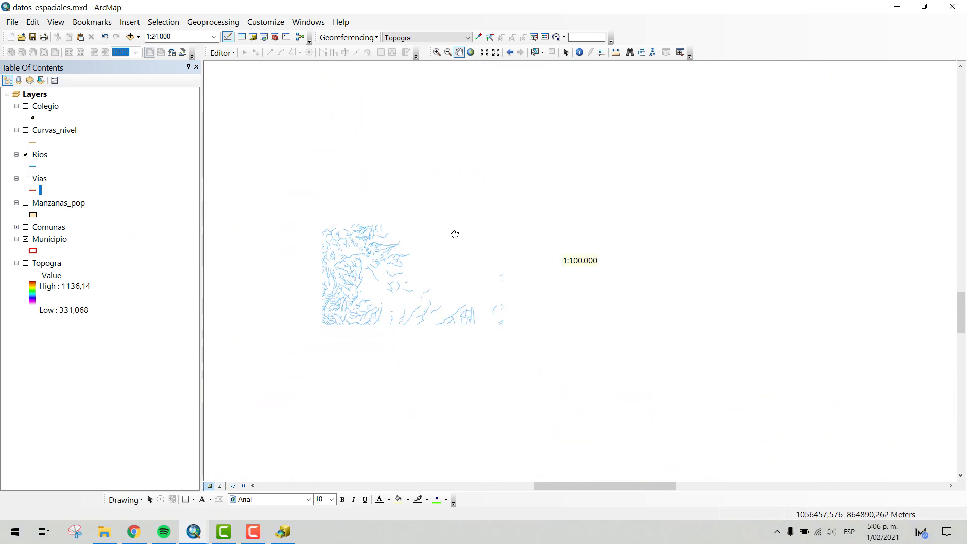
left_click_drag(442, 190, 549, 244)
scroll(604, 205, "up", 2)
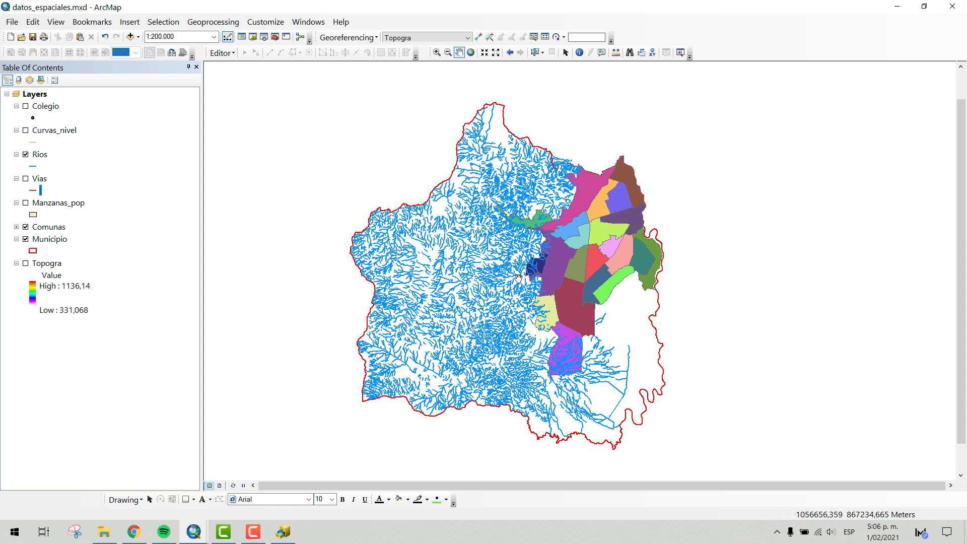
scroll(557, 318, "down", 4)
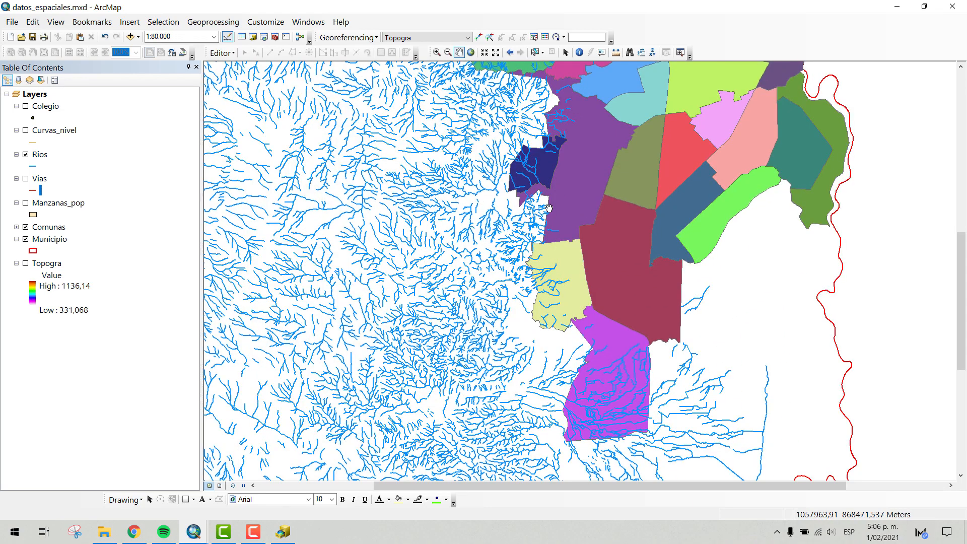
left_click_drag(551, 228, 540, 184)
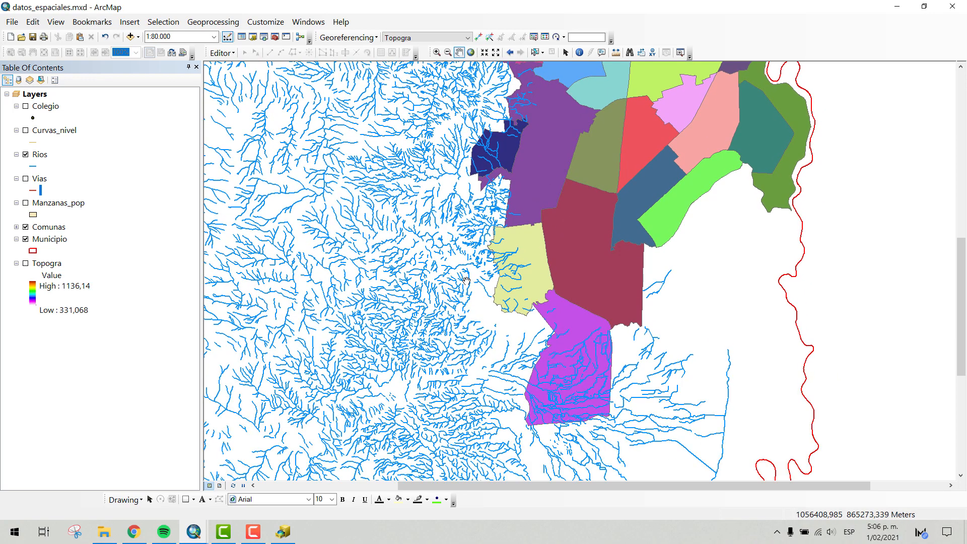
scroll(466, 281, "down", 2)
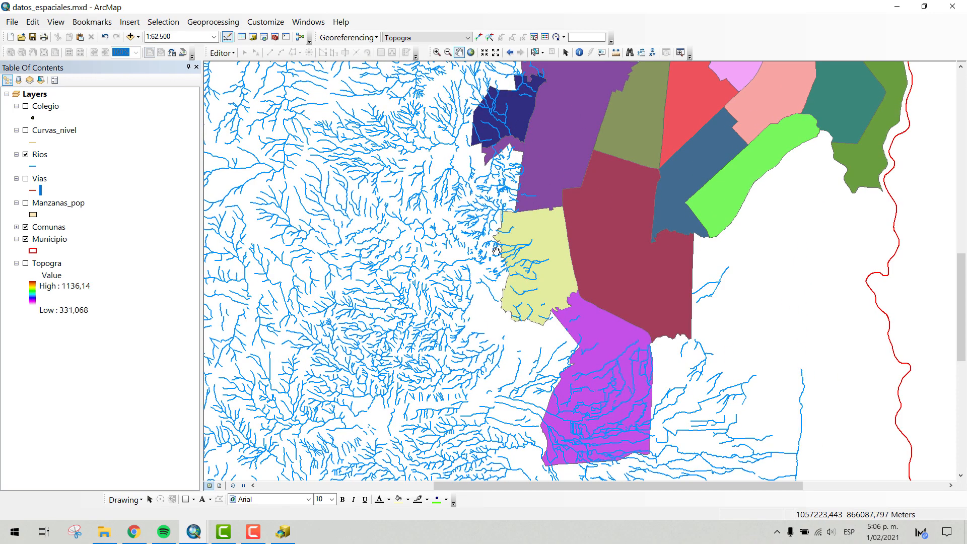
scroll(496, 251, "down", 2)
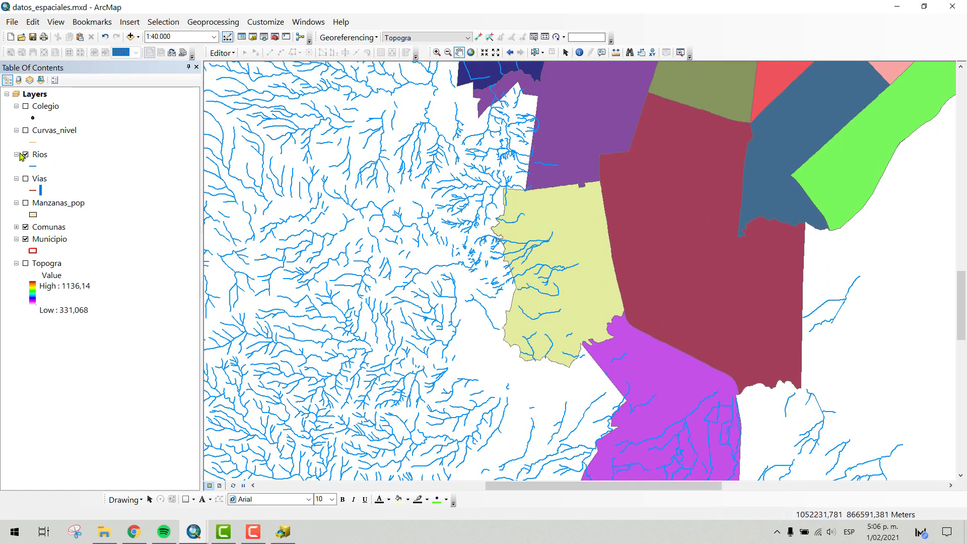
- Show the Vias layer and hide Comunas to compare roads directly with the Rios streams
left_click(25, 179)
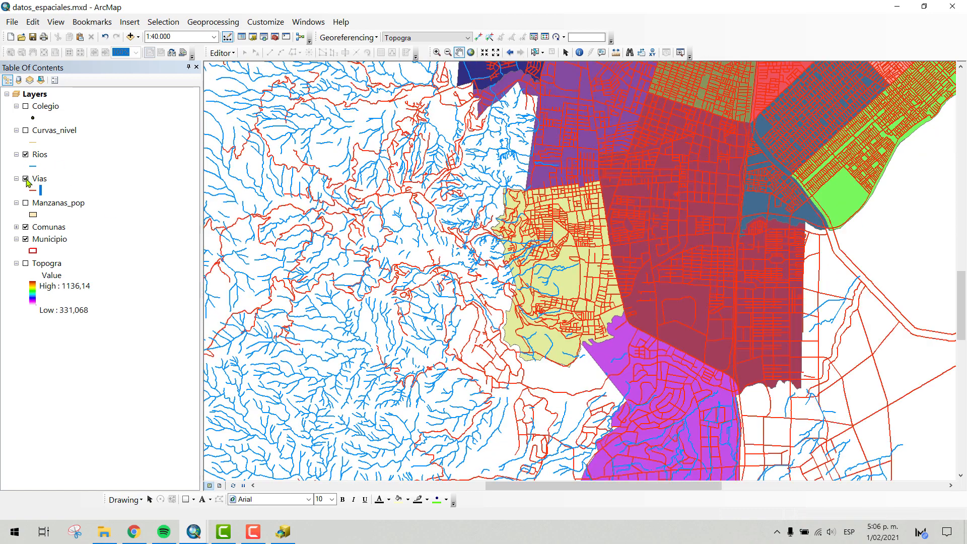
left_click(25, 227)
scroll(544, 253, "down", 2)
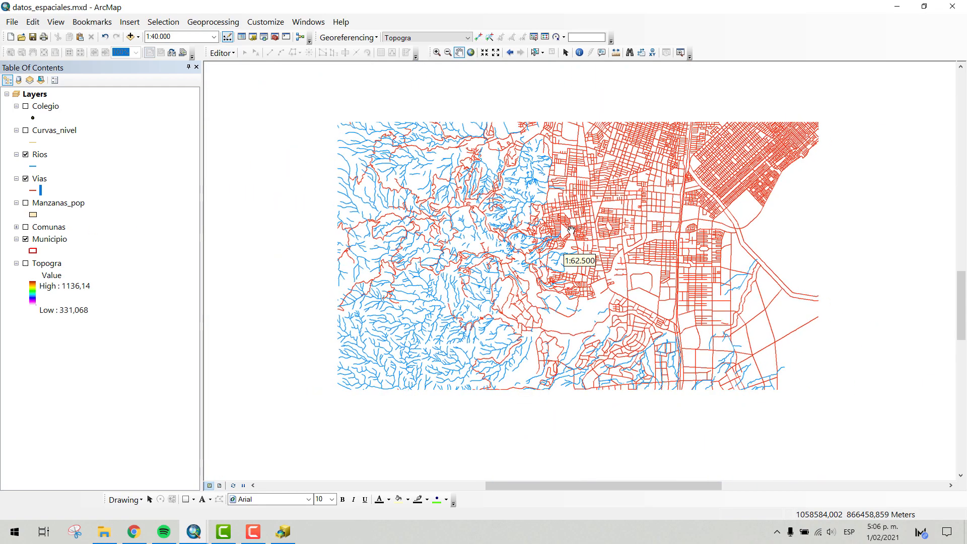
scroll(544, 253, "up", 2)
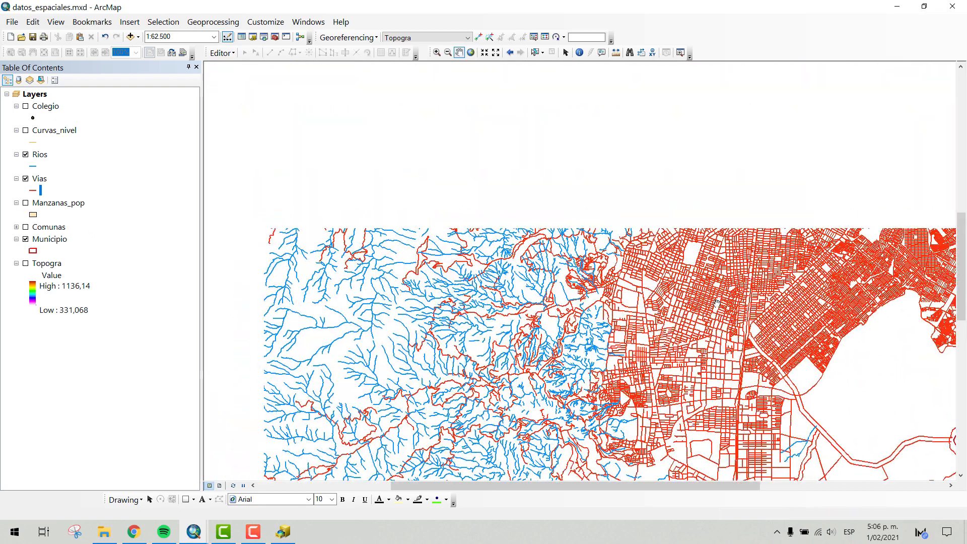
- Examine the Vias roads against the Rios streams across the western hills, the southern municipal boundary and the northern urban area
left_click_drag(315, 357, 473, 241)
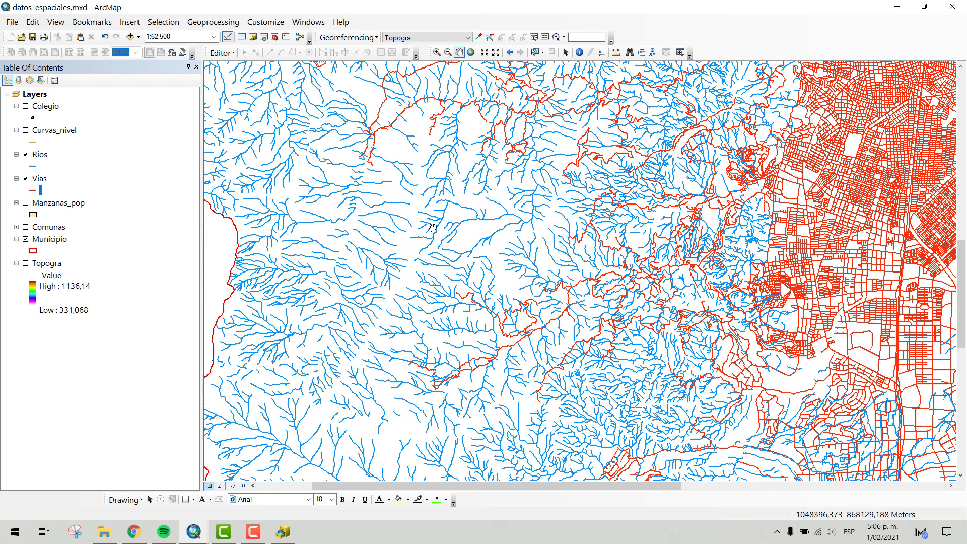
left_click_drag(661, 264, 516, 175)
left_click_drag(443, 307, 604, 176)
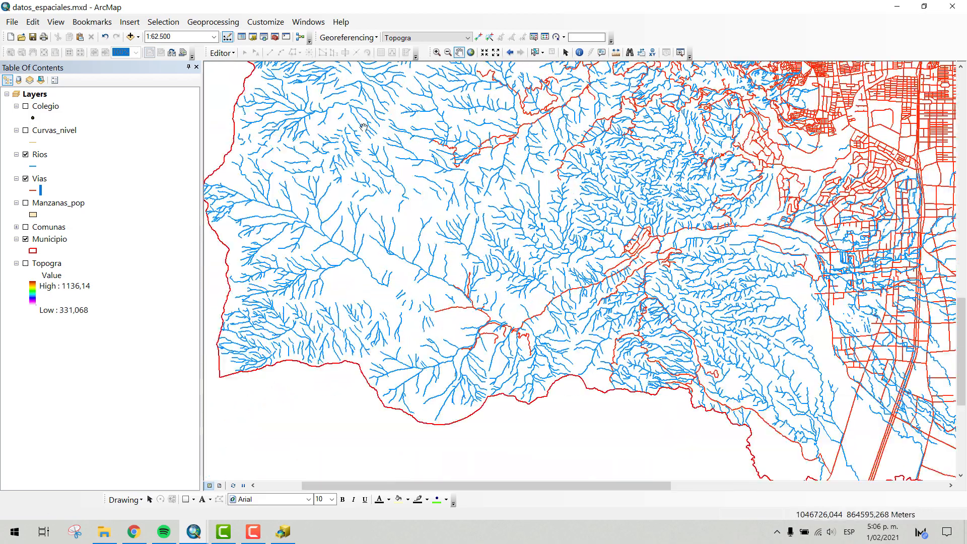
left_click_drag(619, 223, 414, 434)
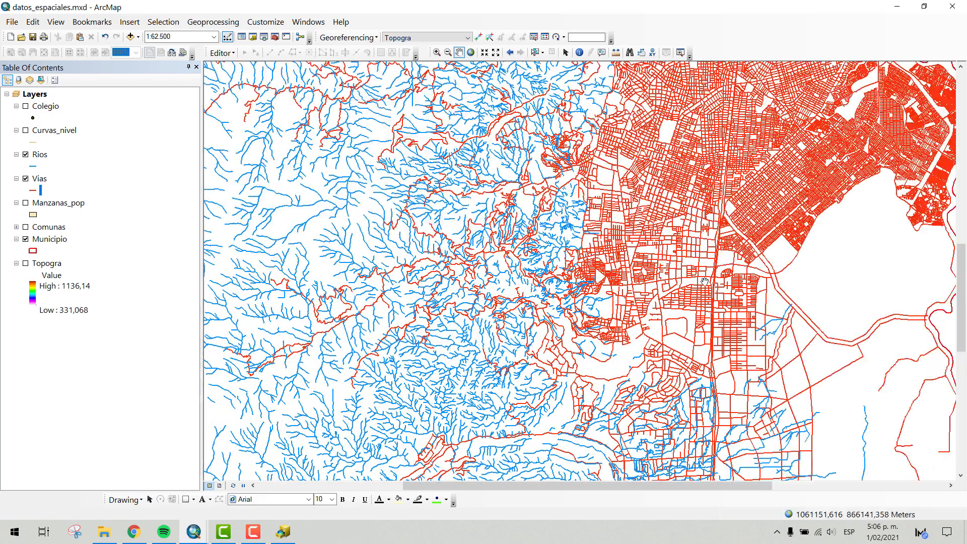
left_click_drag(737, 311, 555, 395)
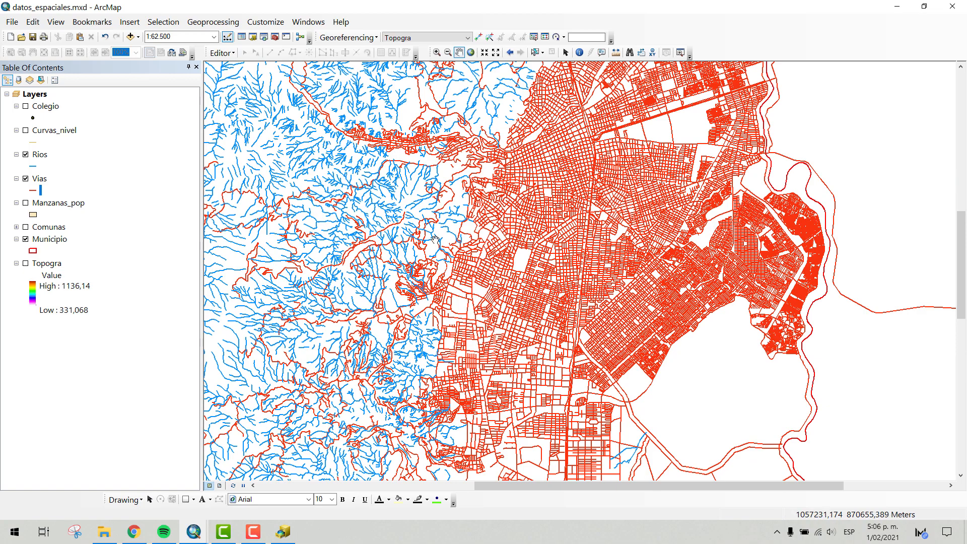
left_click_drag(458, 161, 559, 313)
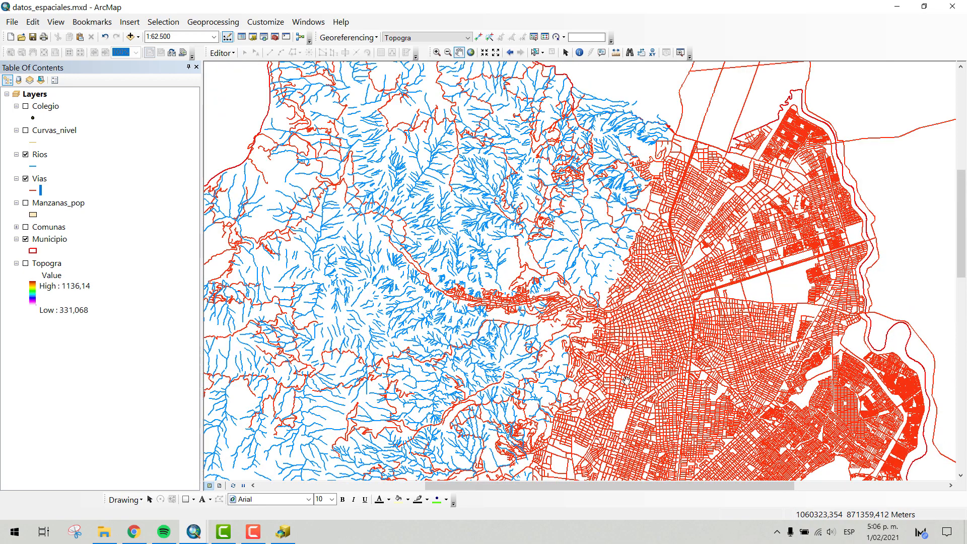
left_click_drag(626, 381, 627, 119)
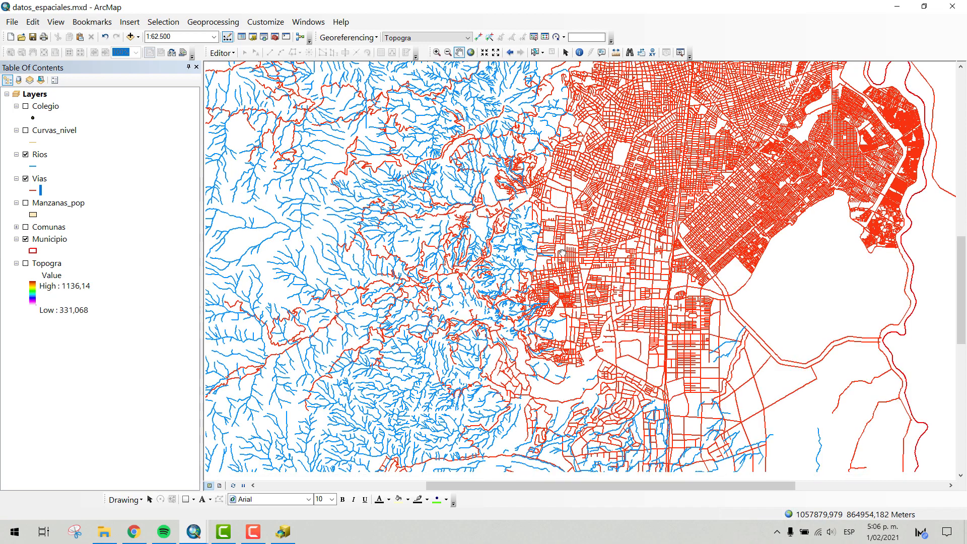
left_click_drag(436, 458, 472, 290)
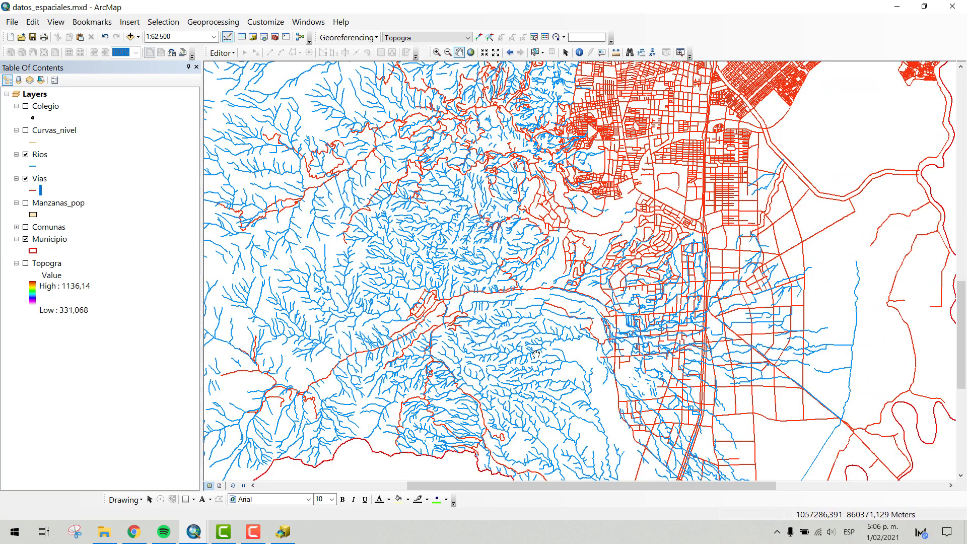
- Show the Curvas_nivel layer and hide Rios and Vias to display the southern contour lines within the Municipio boundary
left_click(26, 131)
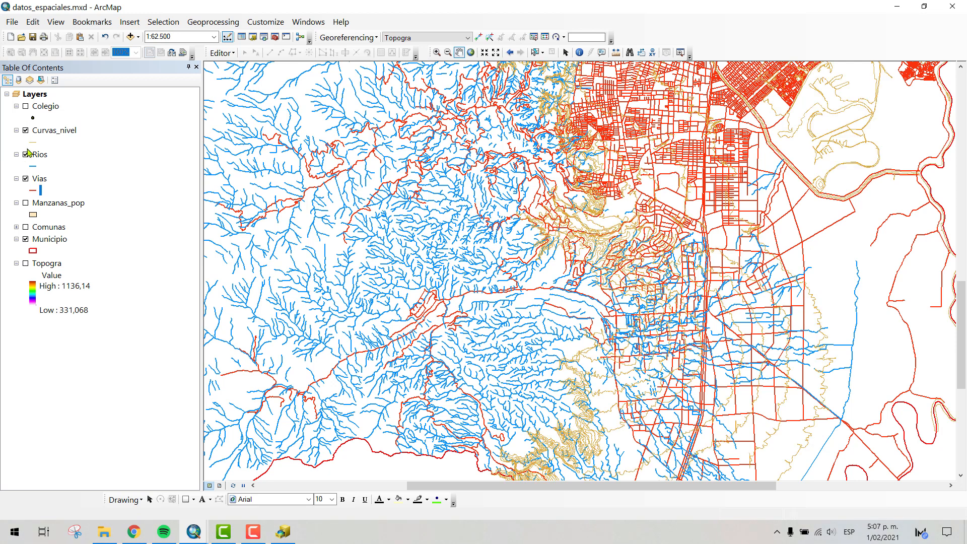
left_click(26, 179)
scroll(650, 206, "up", 3)
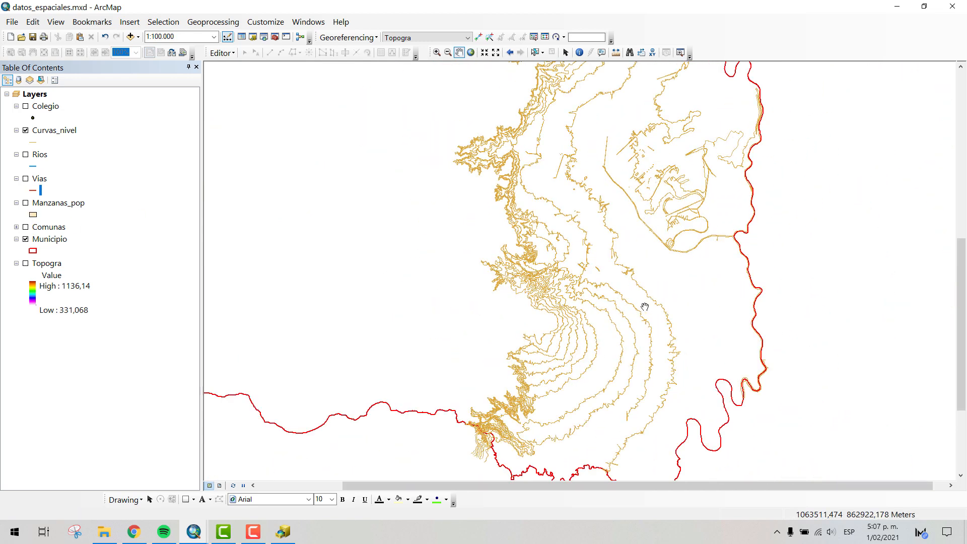
left_click_drag(604, 129, 631, 116)
left_click_drag(681, 314, 666, 239)
scroll(632, 248, "down", 3)
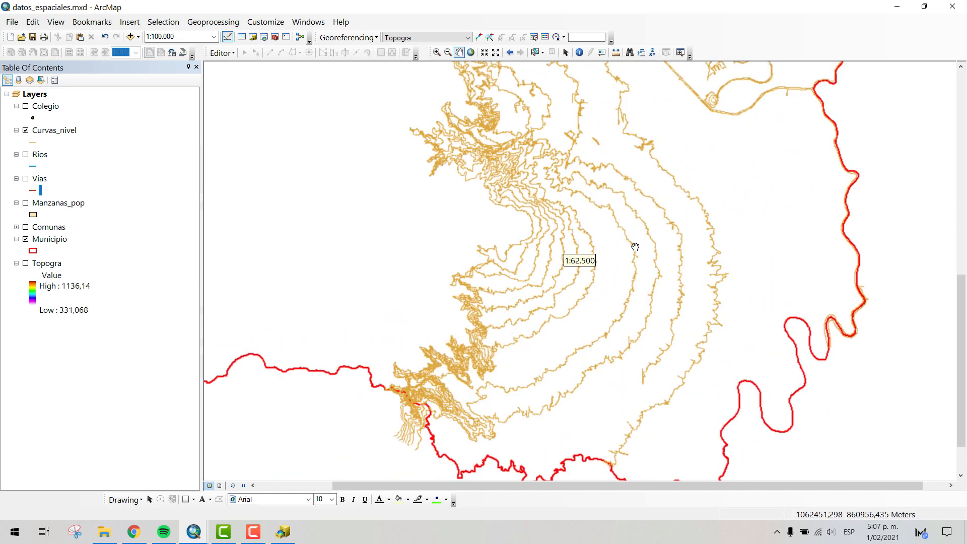
scroll(621, 223, "down", 6)
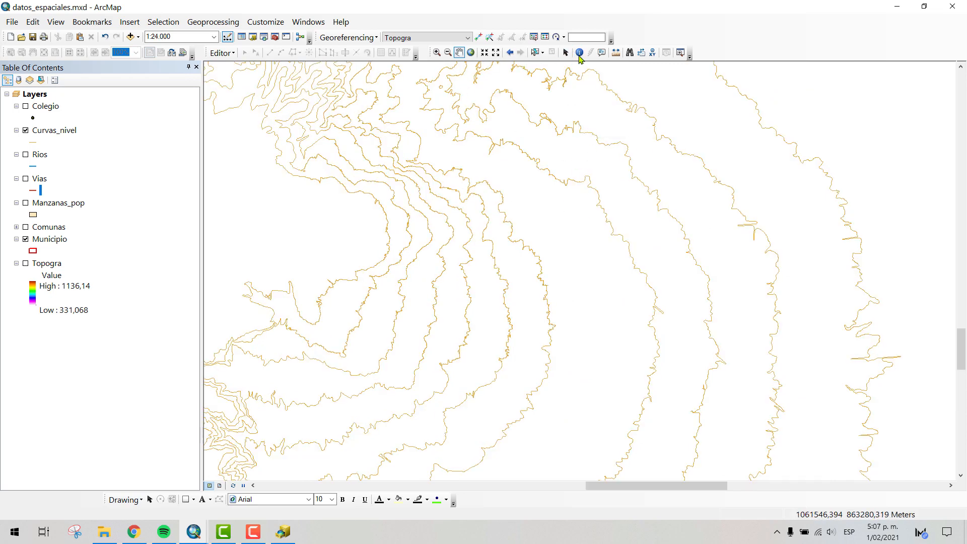
- Set Curvas_nivel as the layer to identify from and identify a contour line in the southern fan-shaped area
left_click(579, 52)
left_click(578, 183)
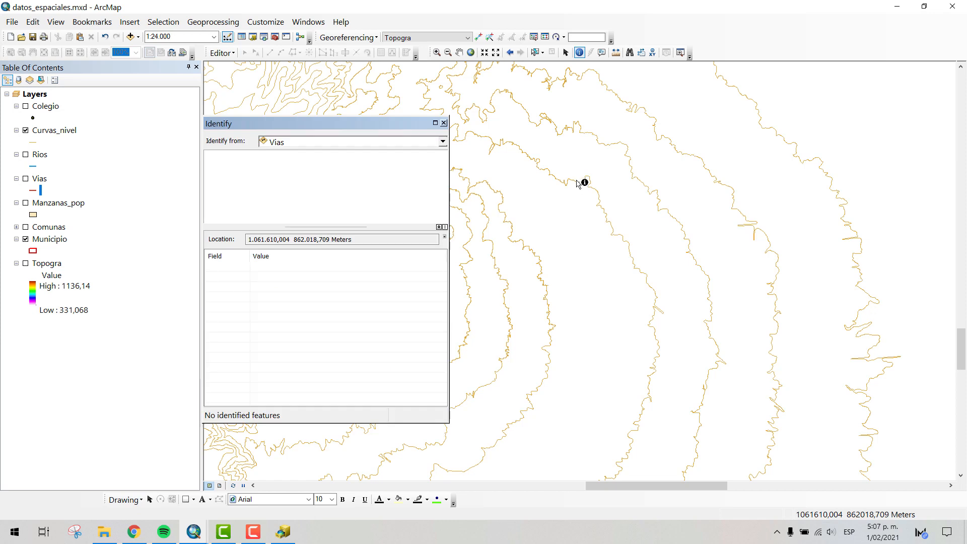
left_click(357, 142)
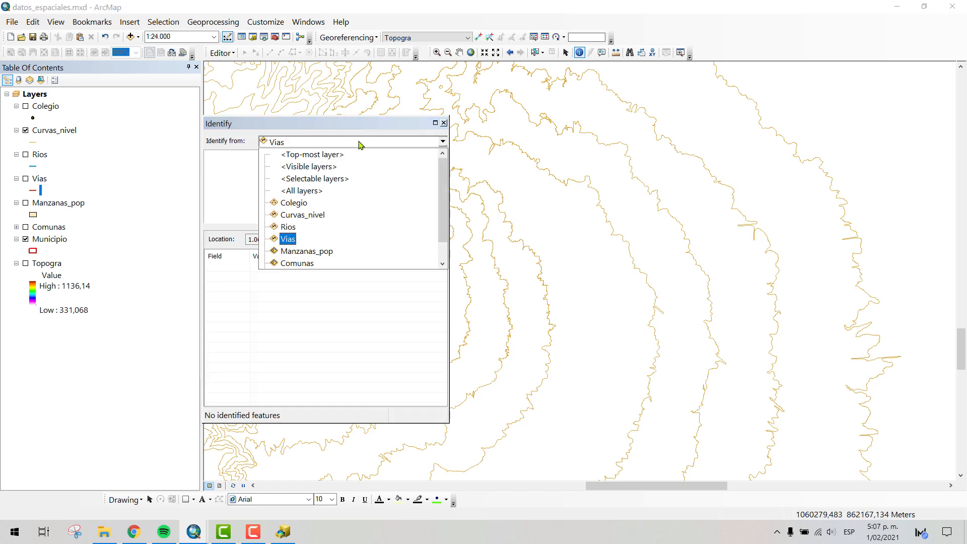
left_click(314, 217)
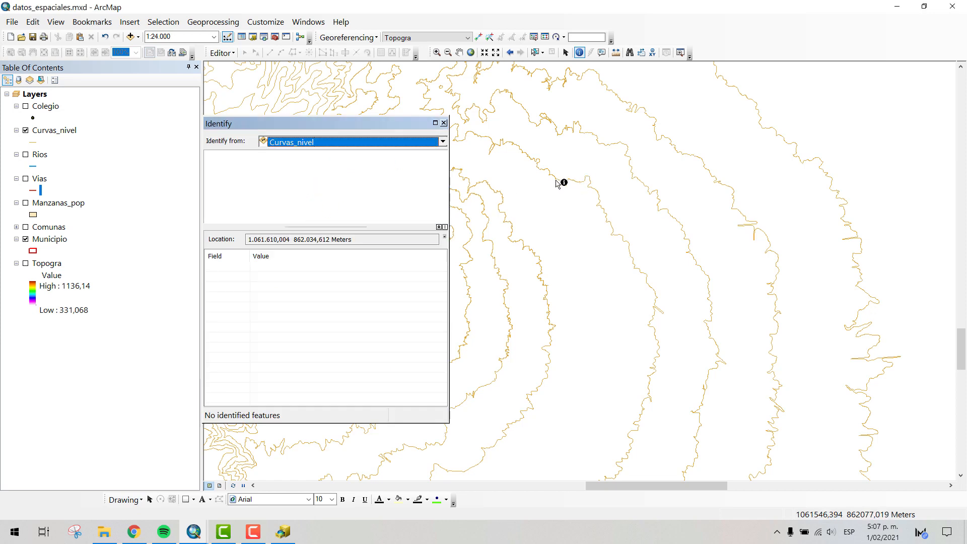
left_click(572, 183)
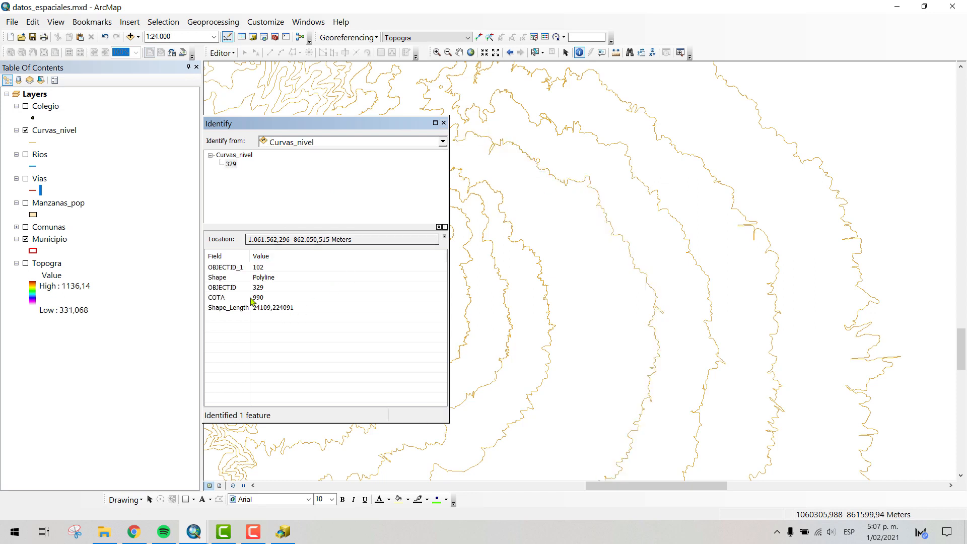
- Identify several neighboring Curvas_nivel lines outward and inward from the first contour to compare their COTA, and close the results
left_click(638, 179)
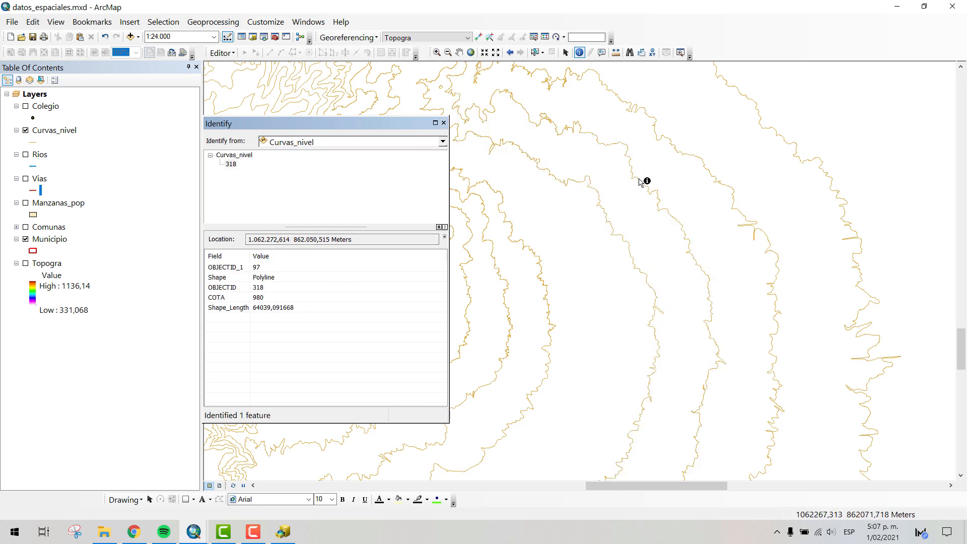
left_click(695, 156)
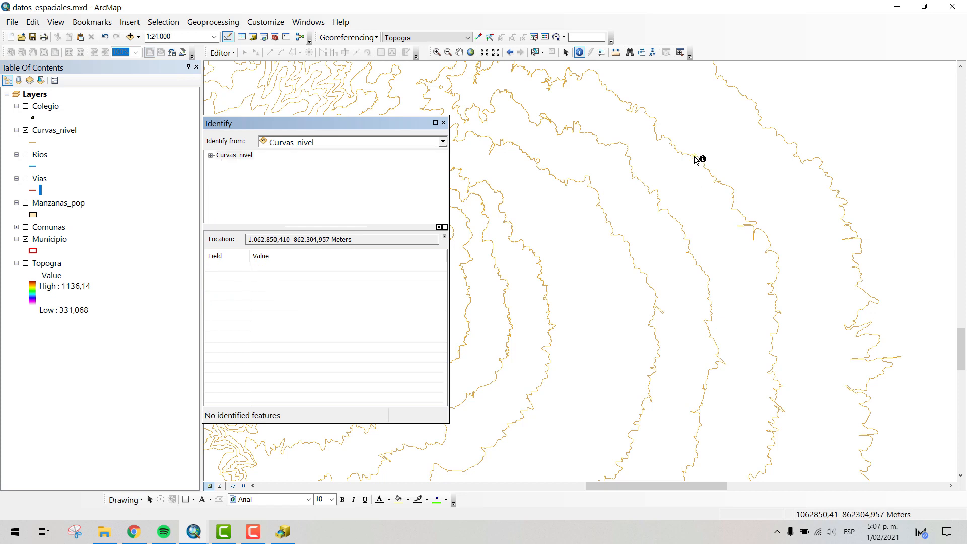
left_click(759, 111)
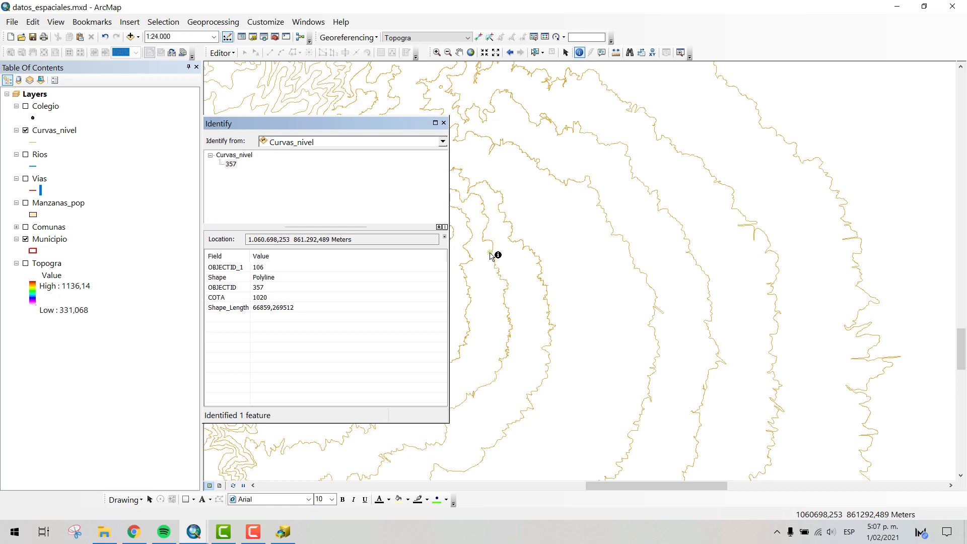
left_click(522, 245)
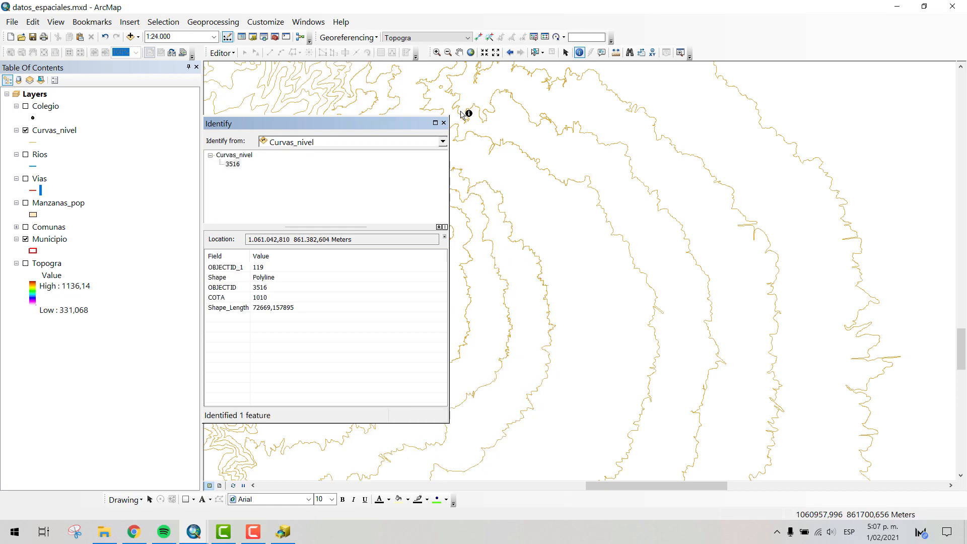
left_click(443, 123)
- Examine the Curvas_nivel contours from the looped area in the northeast down to the southern municipal boundary
left_click(461, 53)
scroll(561, 252, "down", 5)
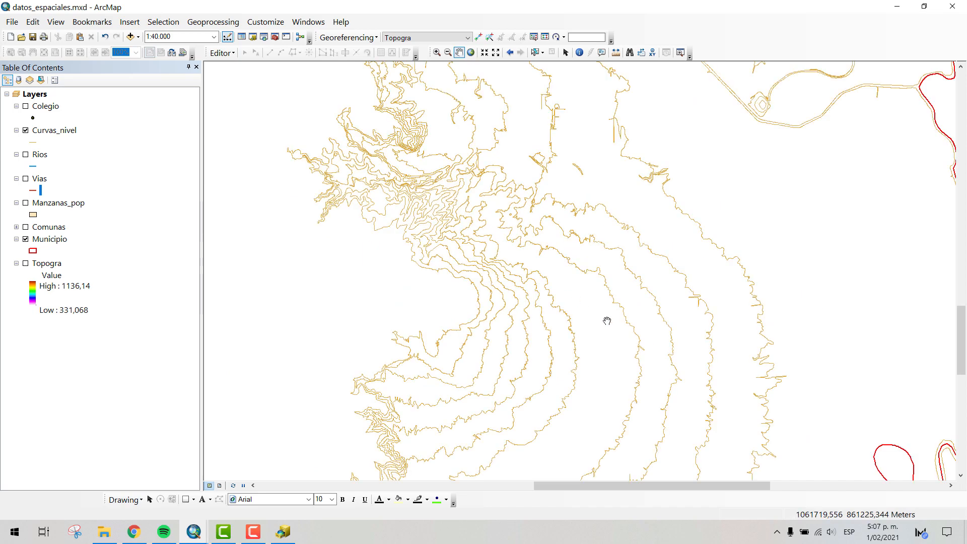
left_click_drag(565, 153, 641, 254)
left_click_drag(723, 267, 658, 382)
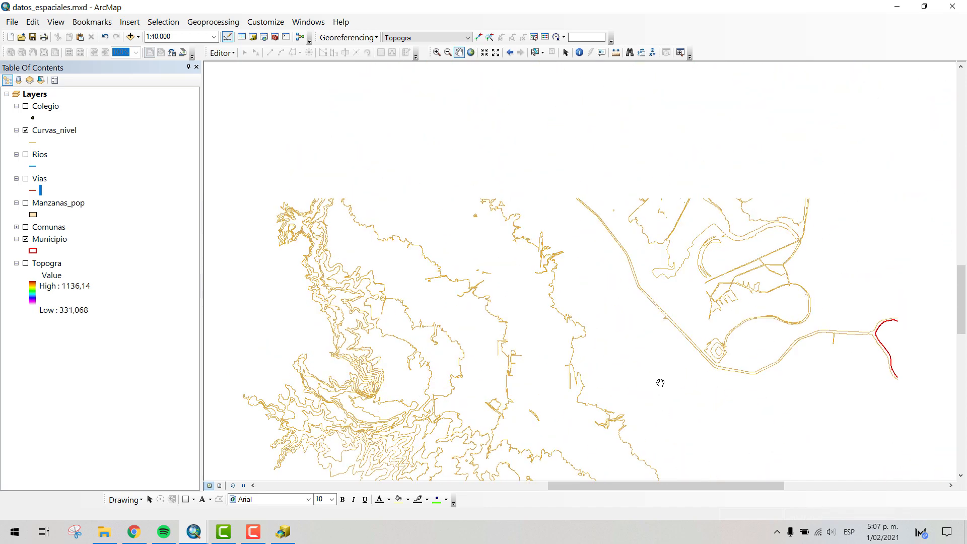
left_click_drag(708, 300, 644, 267)
scroll(650, 331, "down", 2)
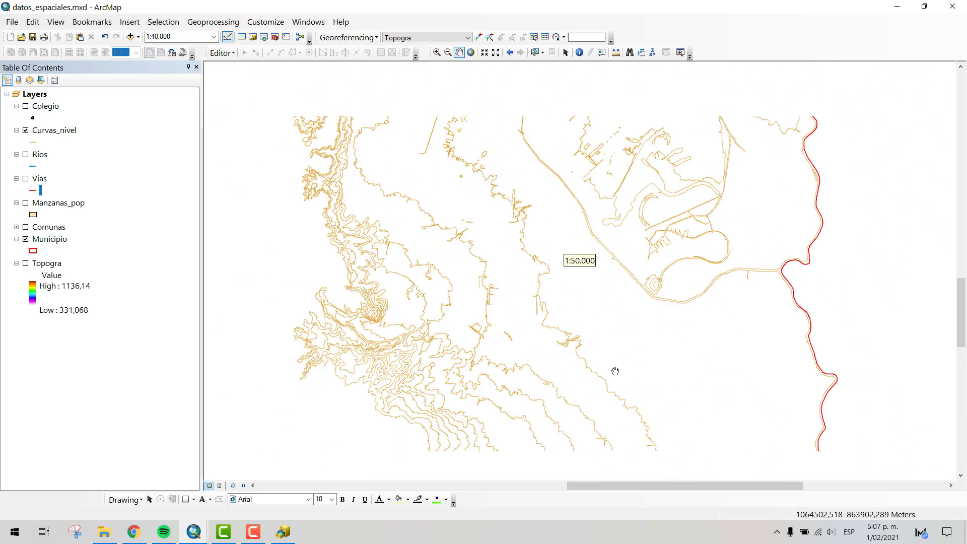
left_click_drag(575, 403, 561, 147)
left_click_drag(528, 302, 589, 250)
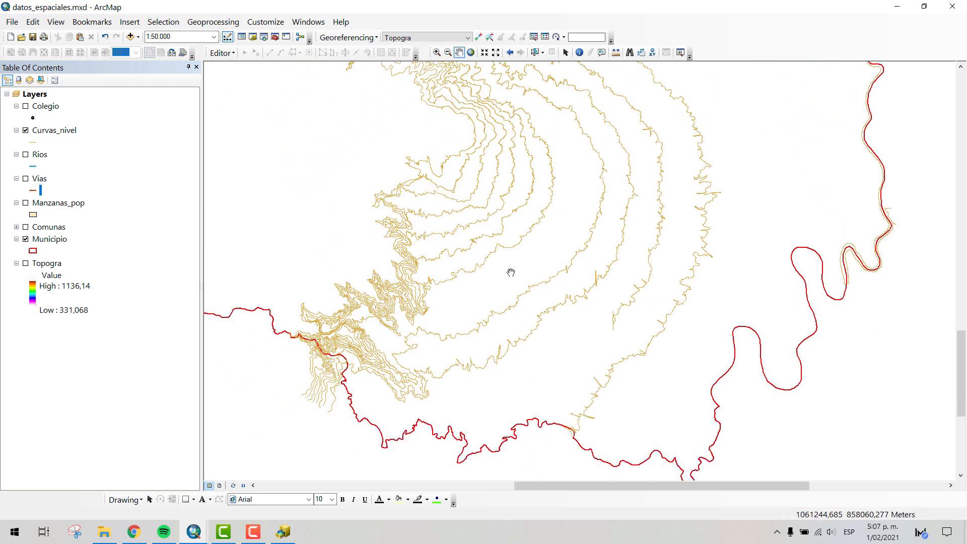
- Show the Rios layer over the Curvas_nivel contours in the southwestern hills
left_click(26, 155)
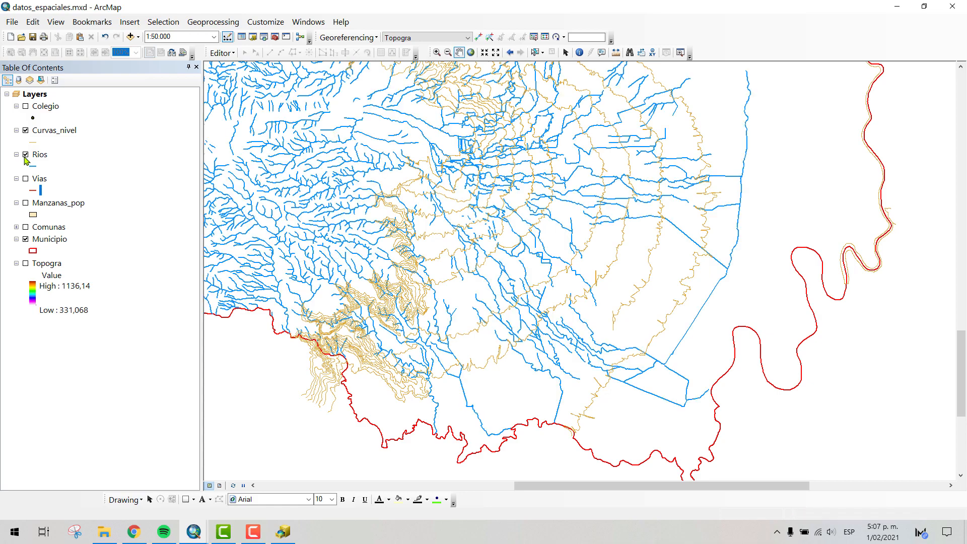
scroll(356, 313, "up", 4)
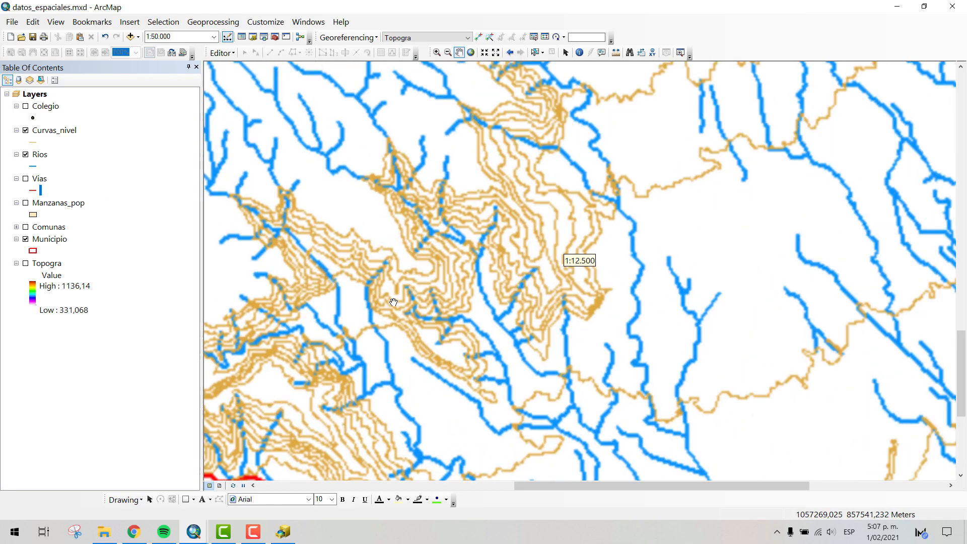
scroll(396, 293, "up", 2)
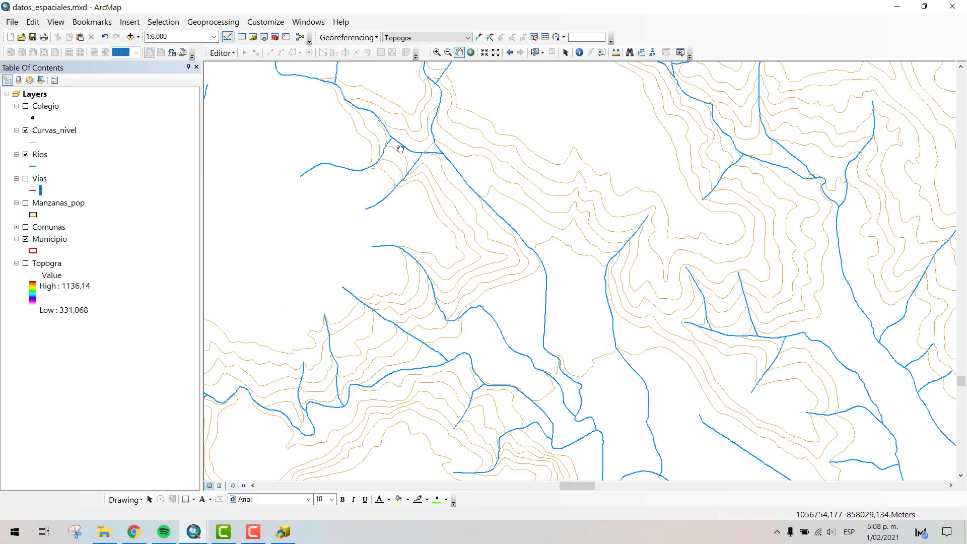
- Examine how the Rios lines run between the Curvas_nivel contours from the southwestern hills to the flat southern area
left_click_drag(400, 149, 403, 245)
left_click_drag(490, 303, 453, 204)
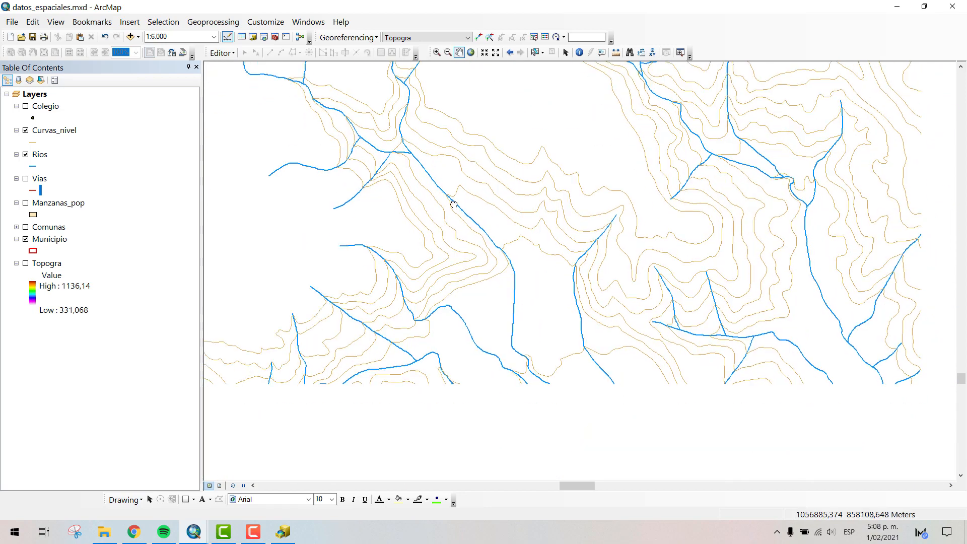
left_click_drag(541, 312, 512, 140)
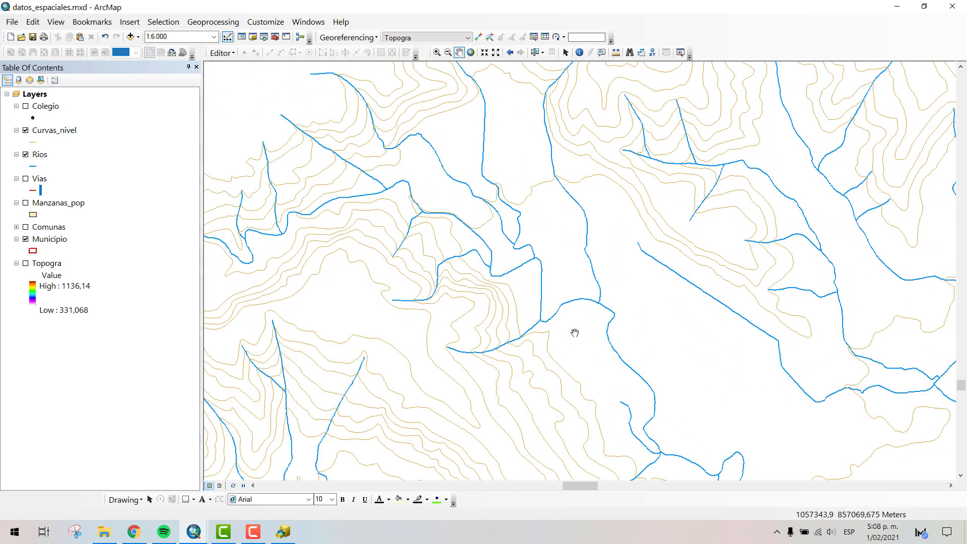
left_click_drag(606, 324, 520, 175)
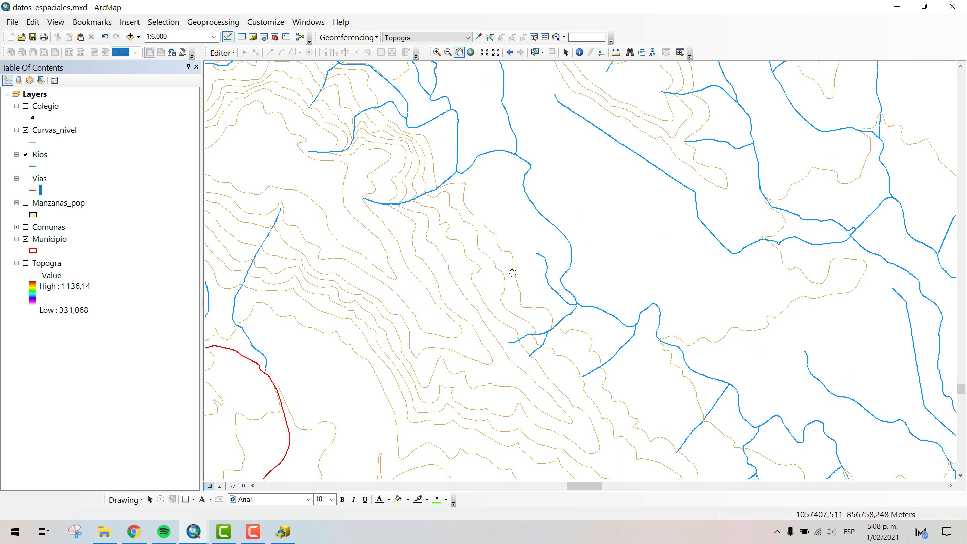
left_click_drag(501, 304, 450, 178)
left_click_drag(601, 159, 401, 177)
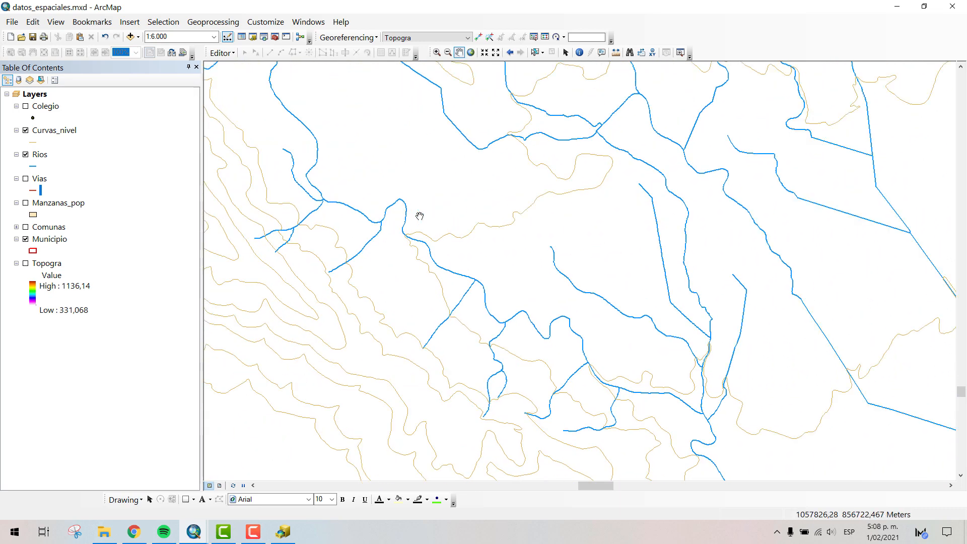
scroll(629, 322, "down", 4)
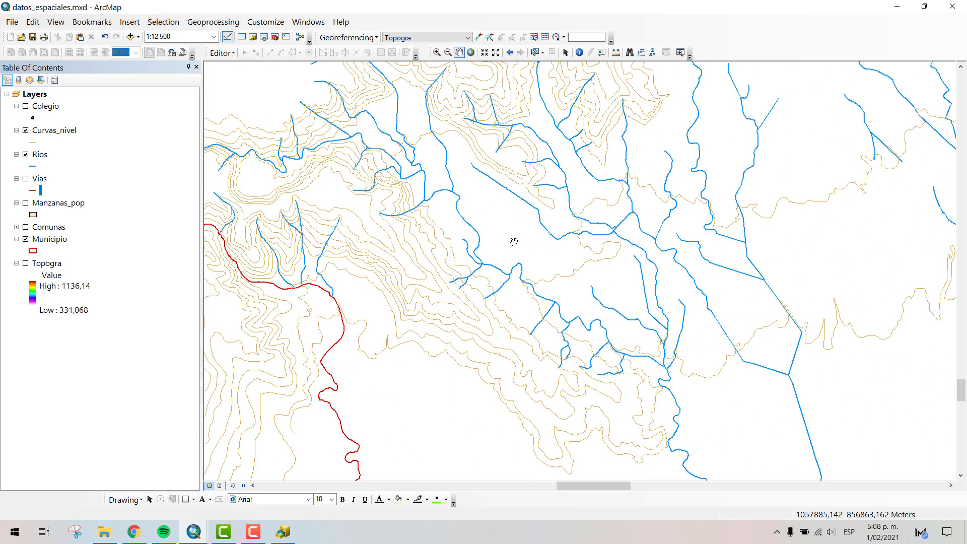
scroll(659, 294, "down", 3)
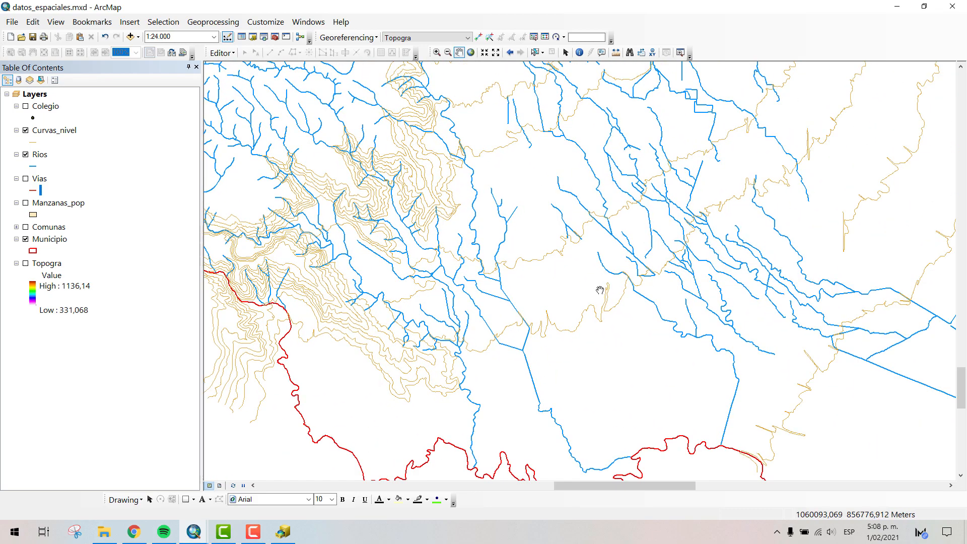
scroll(600, 291, "down", 2)
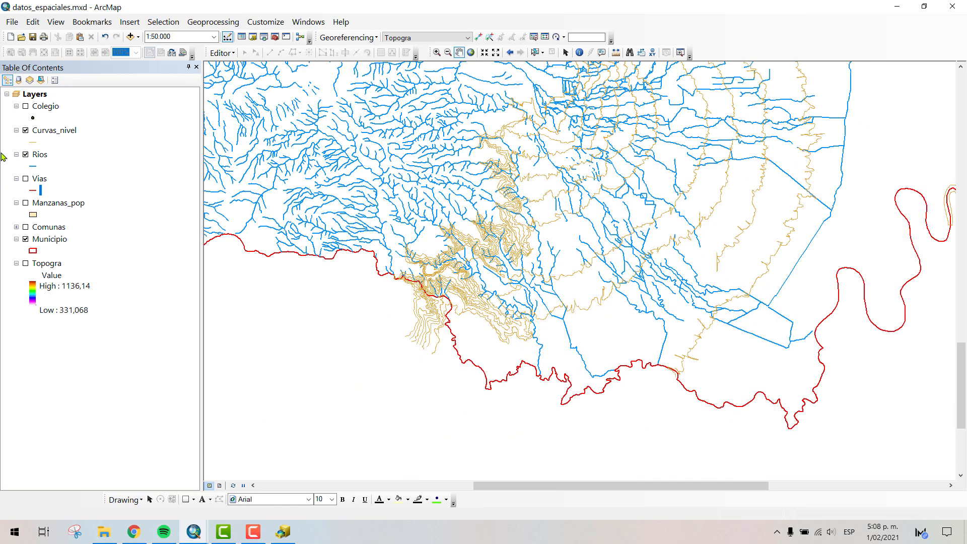
- Show the Vias and Manzanas_pop layers together with the rivers and contours in the southern urban area
left_click_drag(428, 108, 395, 176)
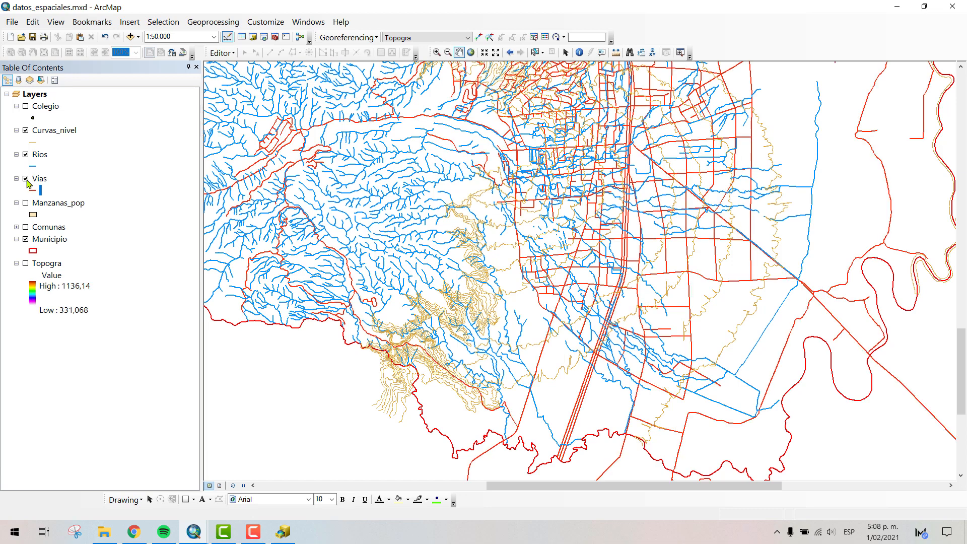
scroll(584, 152, "up", 3)
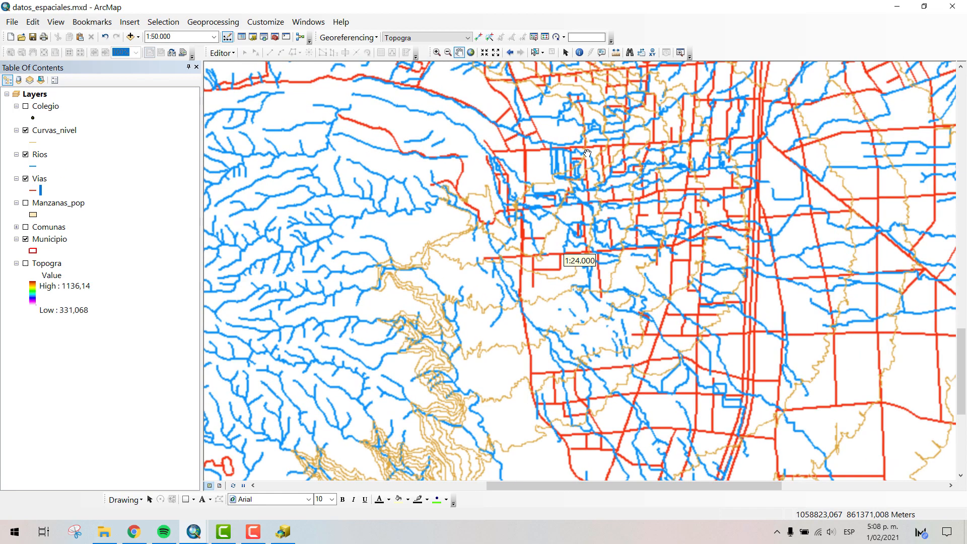
scroll(619, 132, "up", 2)
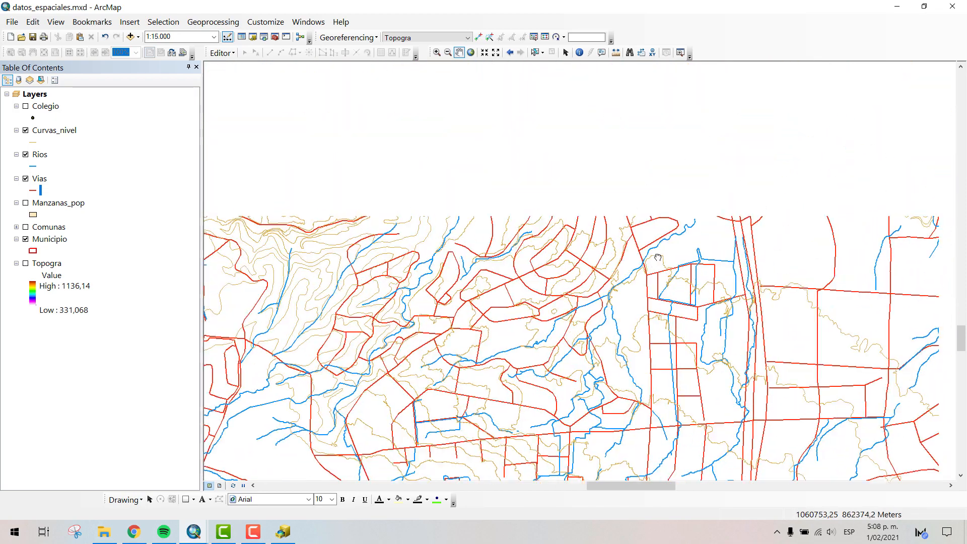
left_click(25, 203)
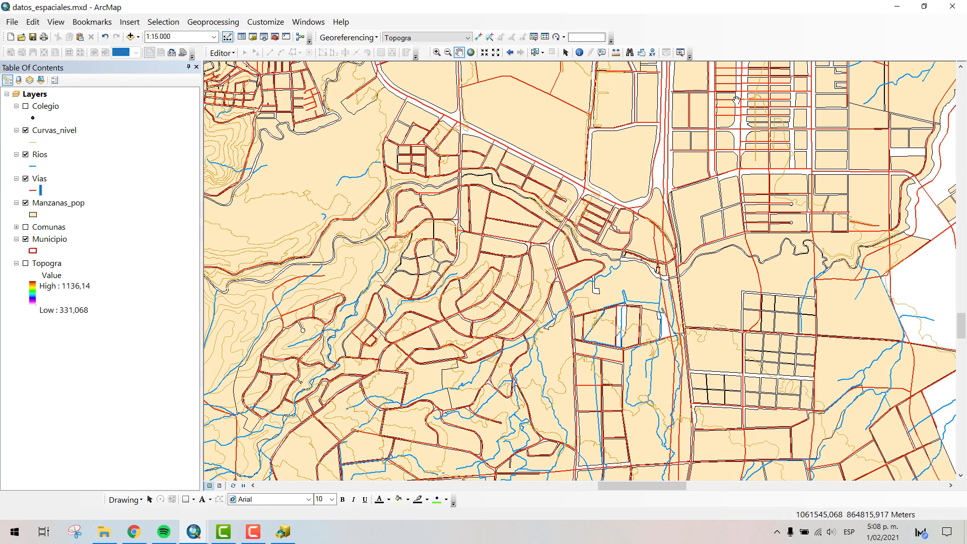
- Identify the Curvas_nivel lines west and east of the looped road inside the large block to compare their COTA, and close the results
left_click_drag(736, 99, 675, 288)
scroll(554, 278, "down", 3)
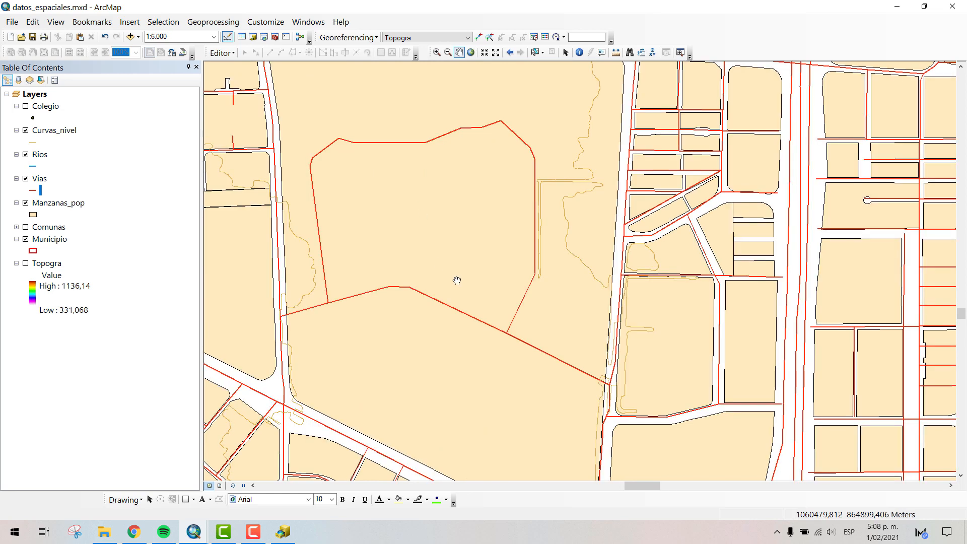
left_click_drag(479, 268, 696, 179)
left_click_drag(677, 234, 634, 289)
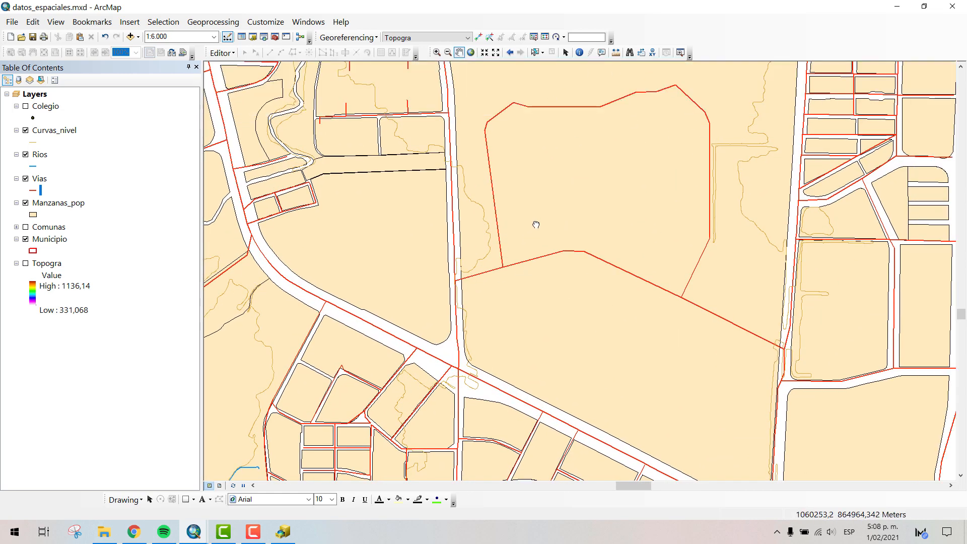
left_click_drag(536, 225, 544, 254)
left_click_drag(594, 375, 562, 378)
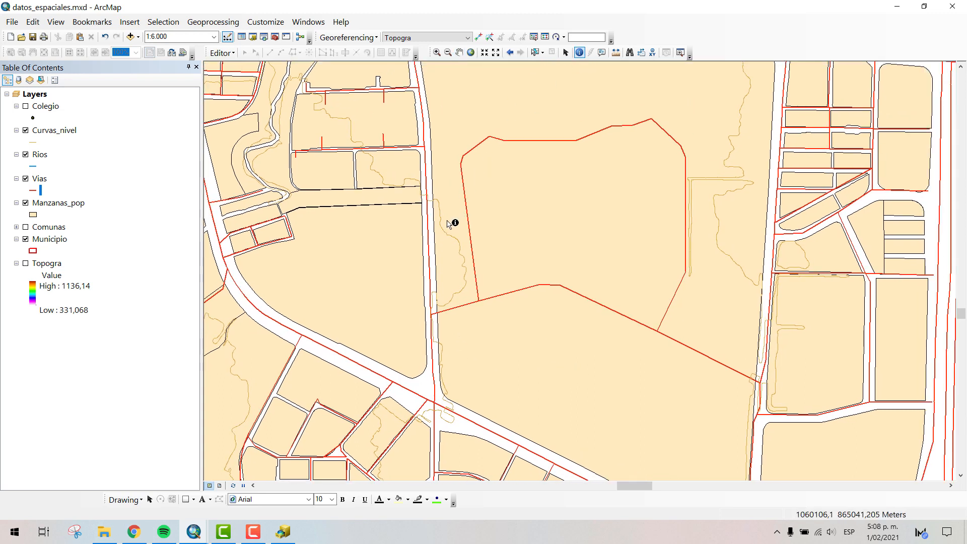
left_click(440, 225)
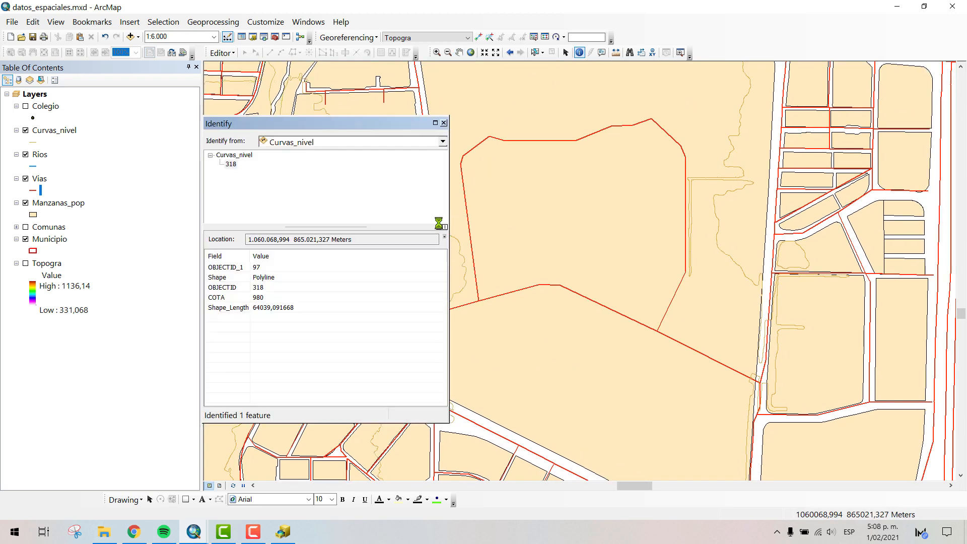
left_click(698, 180)
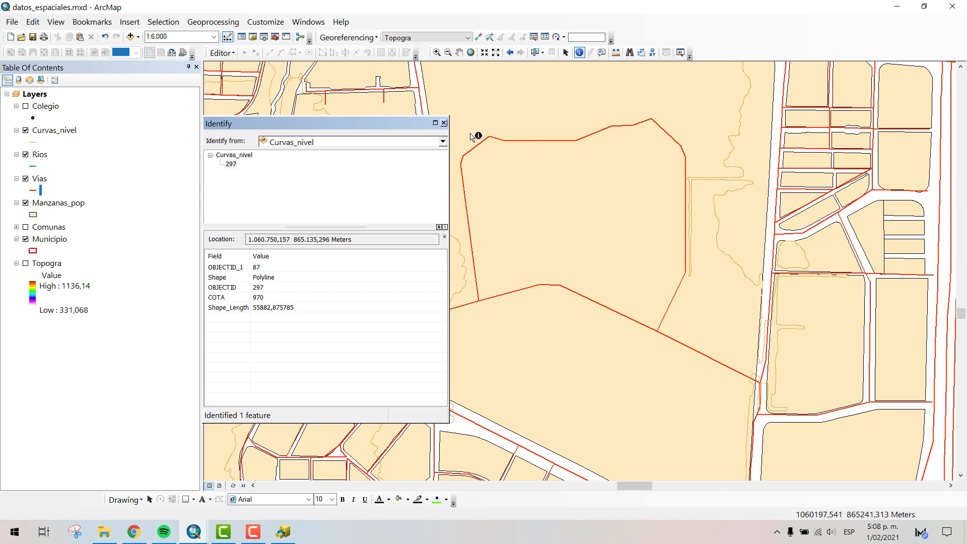
left_click(443, 122)
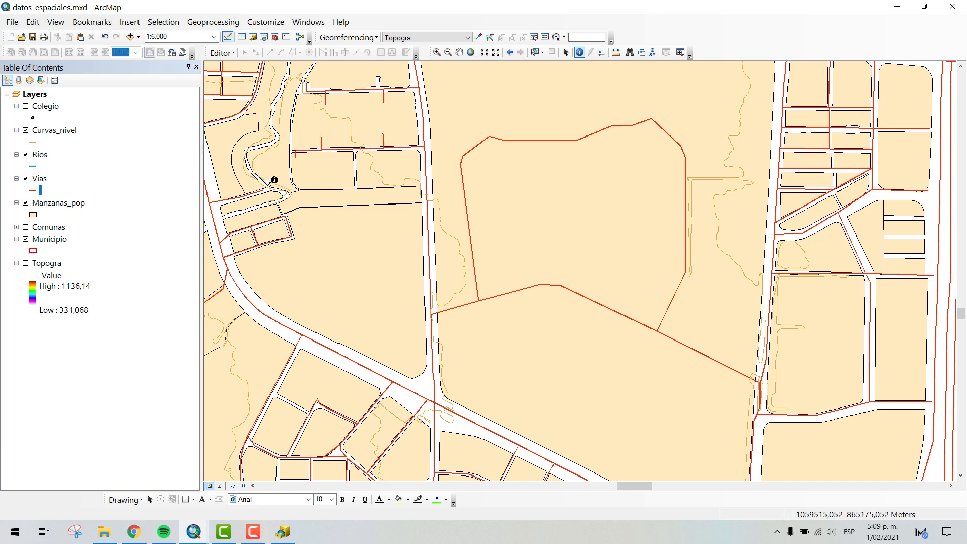
- Hide the Rios and Curvas_nivel layers, leaving the roads and blocks around the large block displayed
left_click_drag(470, 71, 567, 281)
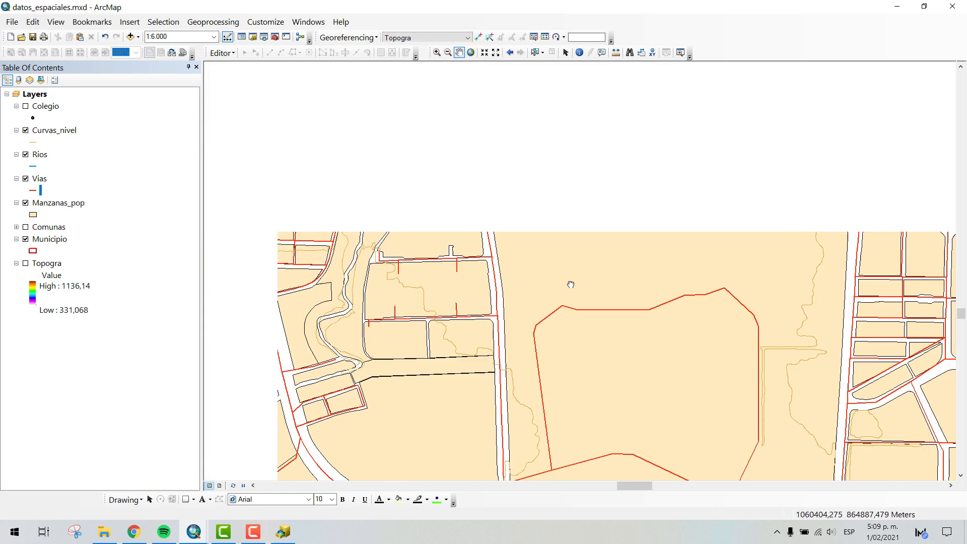
scroll(570, 283, "down", 2)
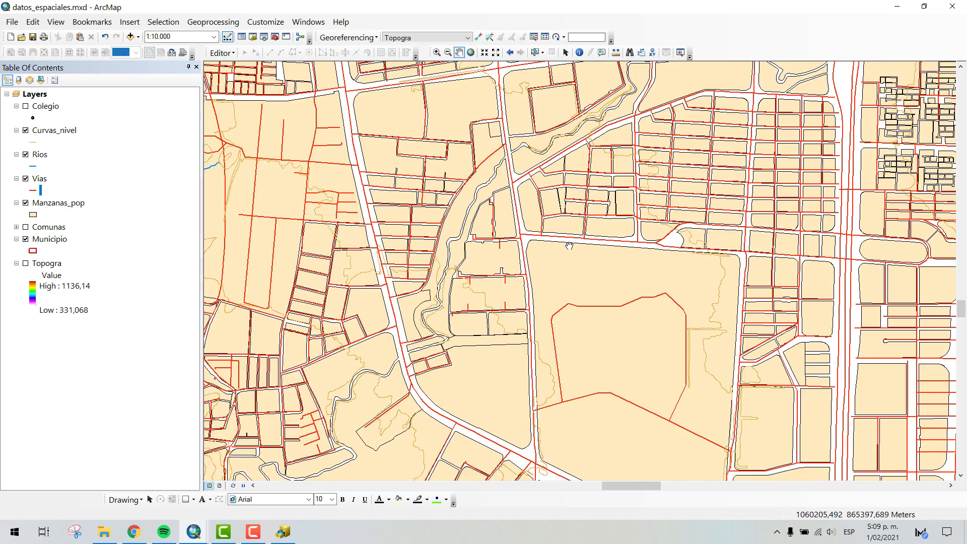
left_click(25, 154)
left_click(25, 131)
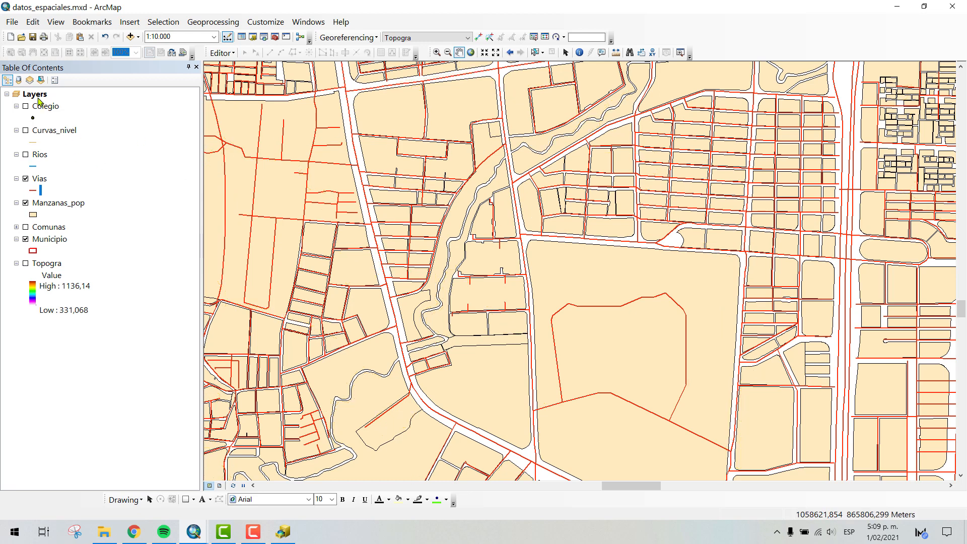
- Show the Colegio layer and hide Vias and Manzanas_pop to isolate the school points
scroll(547, 196, "down", 2)
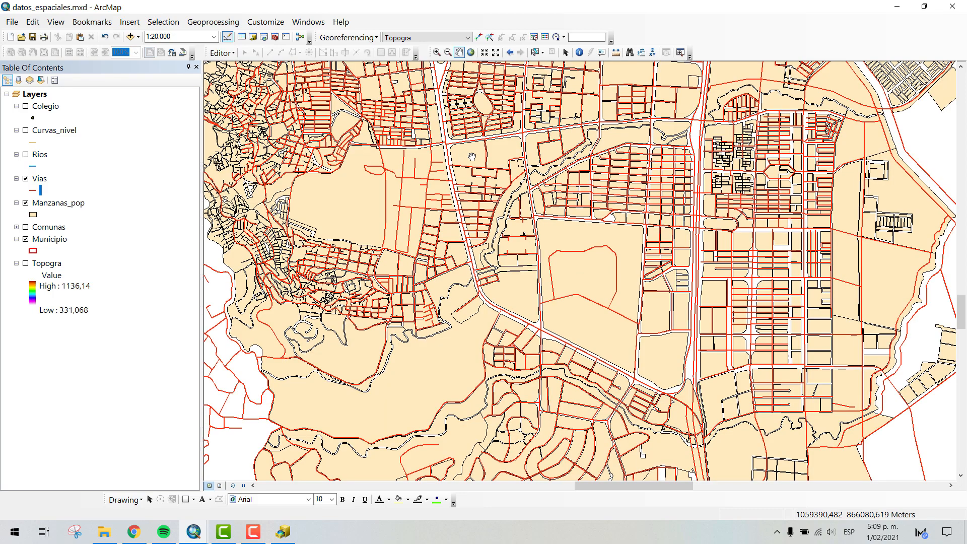
left_click_drag(472, 156, 477, 267)
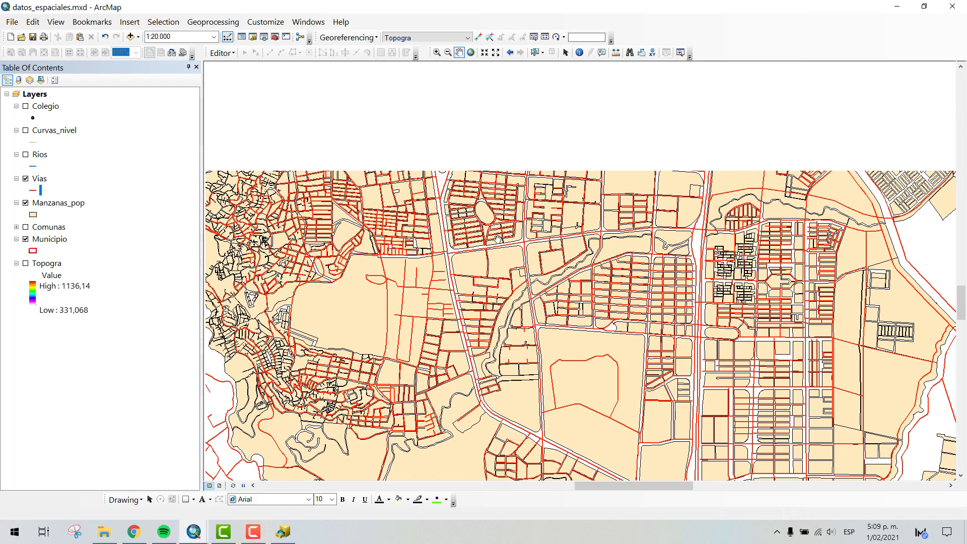
left_click(25, 106)
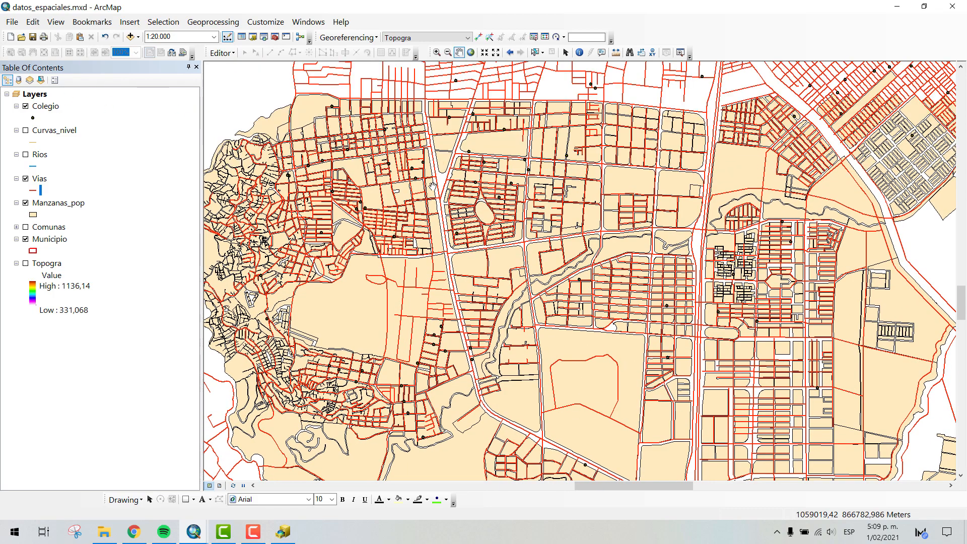
left_click(25, 179)
left_click(25, 203)
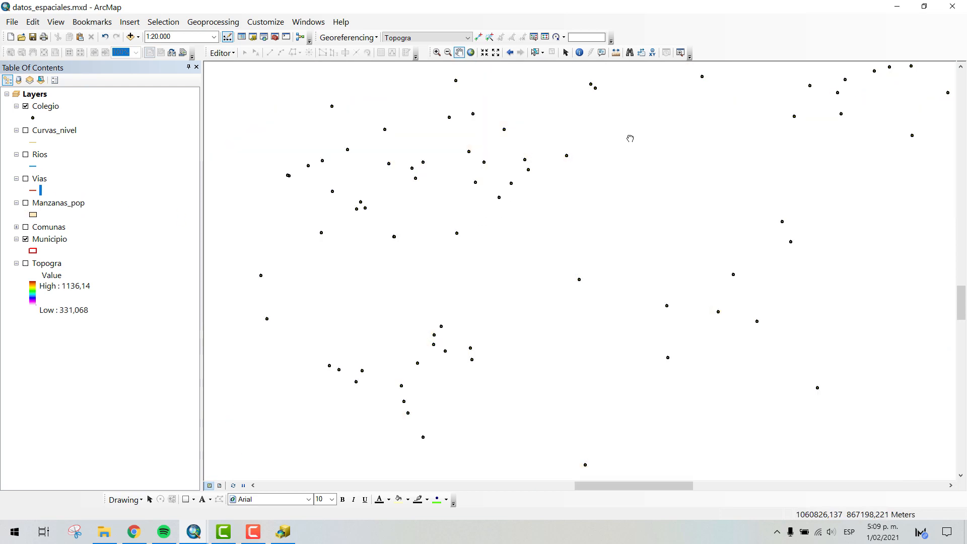
- Show the Comunas layer beneath the Colegio points across the Municipio extent
left_click_drag(630, 138, 645, 268)
left_click_drag(790, 194, 730, 351)
scroll(627, 341, "down", 4)
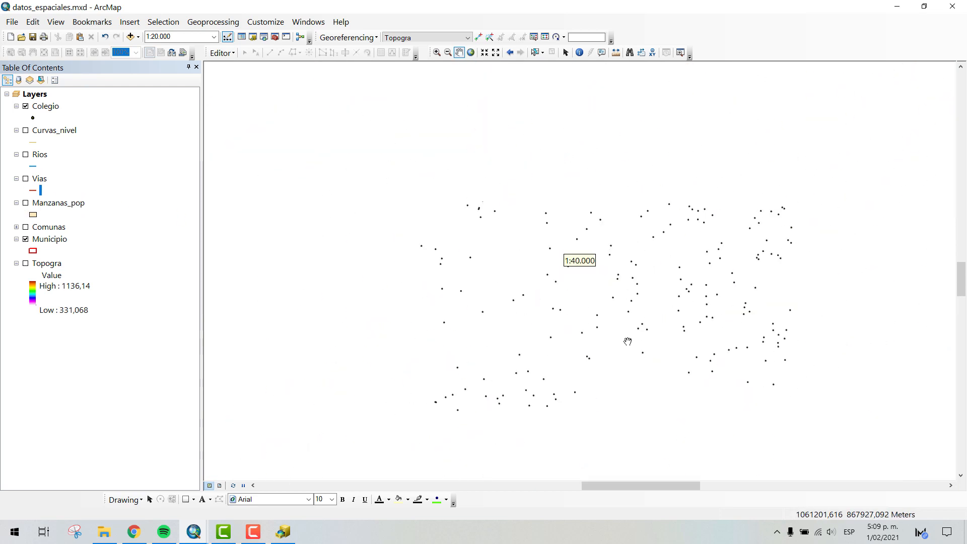
scroll(686, 313, "down", 2)
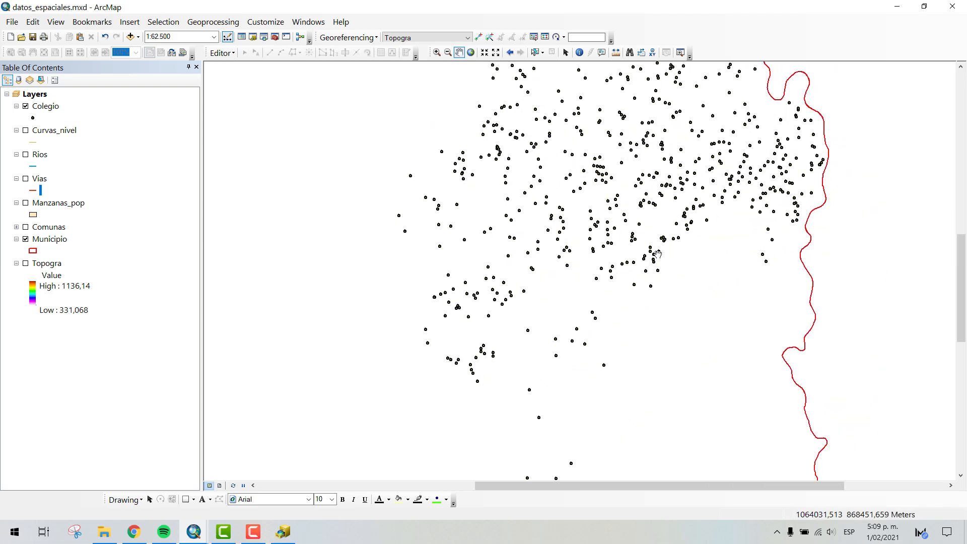
scroll(658, 253, "down", 3)
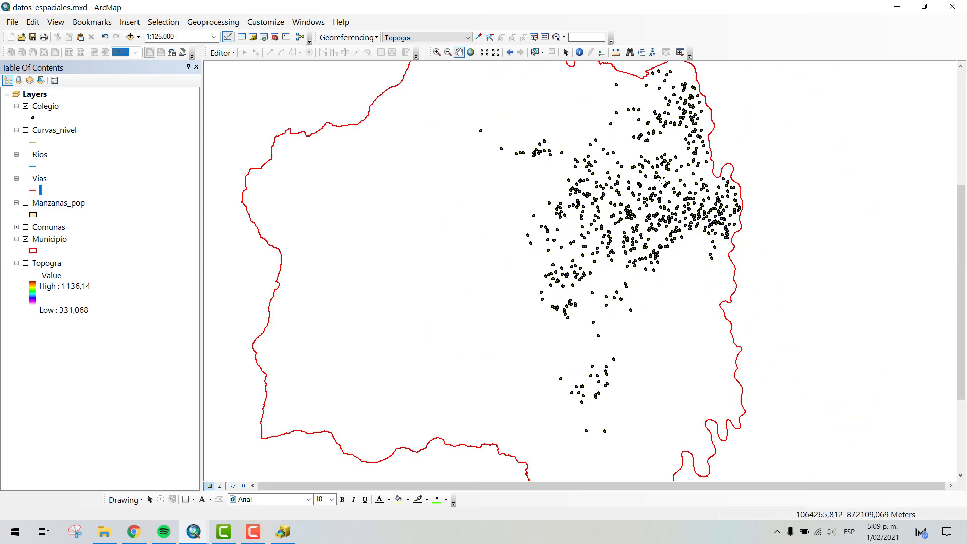
left_click_drag(662, 180, 616, 190)
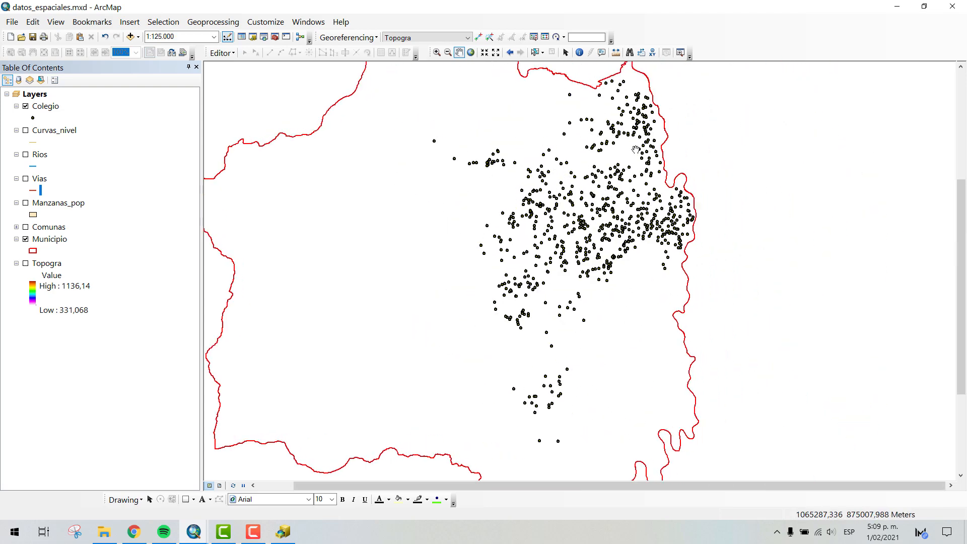
left_click(25, 228)
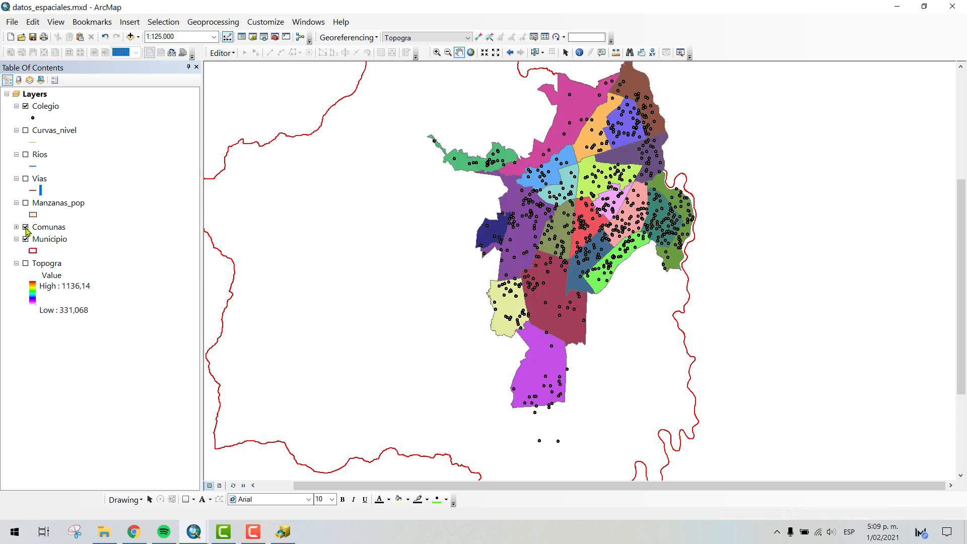
- Show the Manzanas_pop blocks together with the Colegio points in the southern communes
scroll(579, 282, "up", 2)
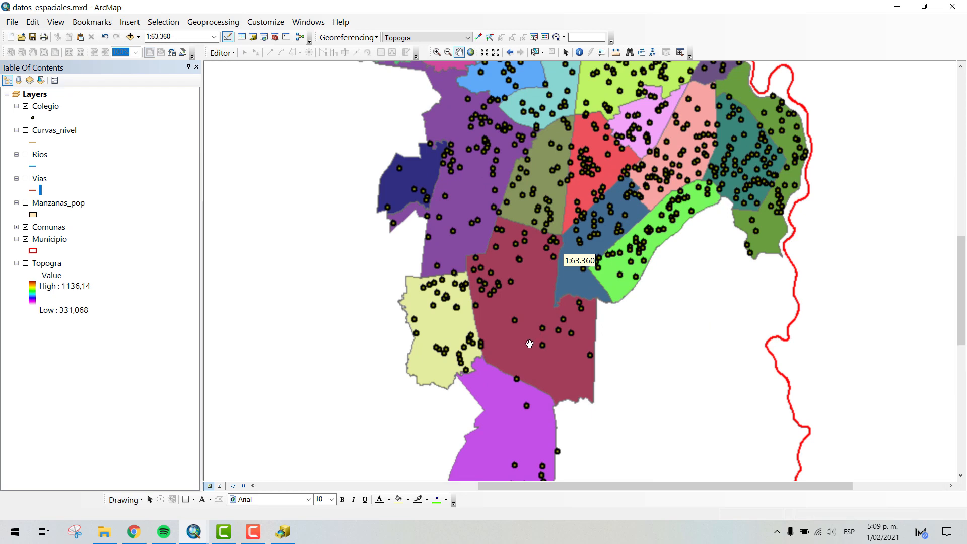
scroll(522, 249, "up", 2)
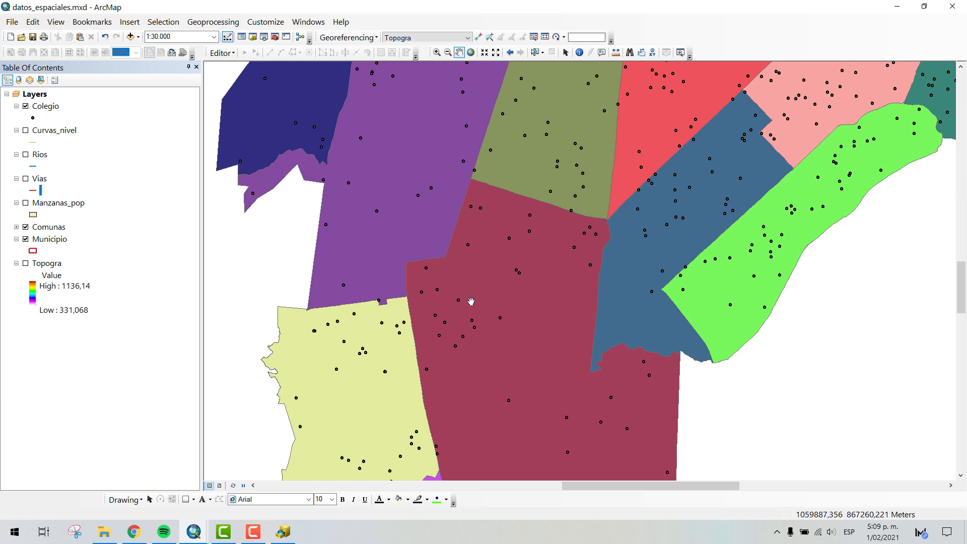
left_click(25, 203)
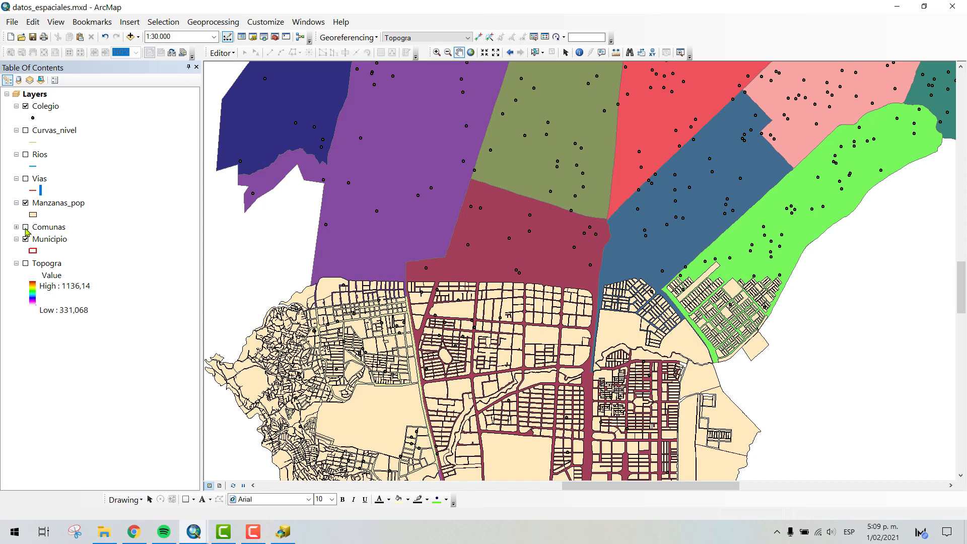
- Hide the Comunas layer to examine the Colegio points directly over the Manzanas_pop blocks
left_click(26, 227)
left_click_drag(465, 292, 469, 184)
scroll(468, 184, "down", 1)
scroll(469, 185, "down", 7)
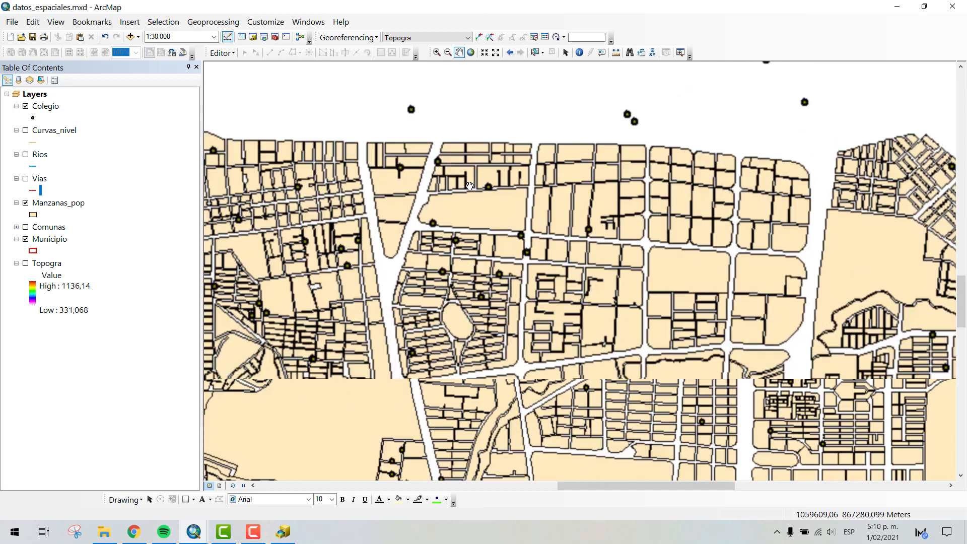
left_click_drag(519, 286, 596, 258)
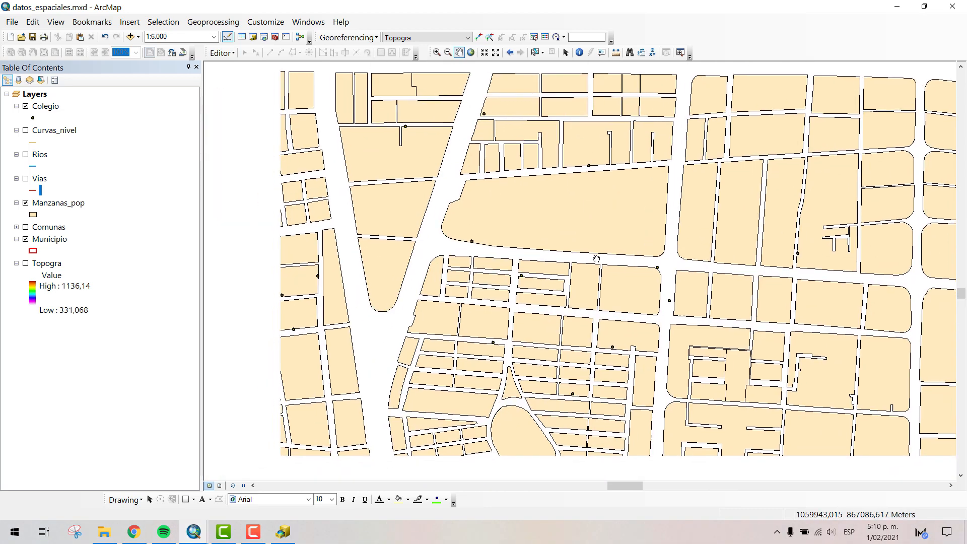
left_click_drag(338, 258, 480, 237)
scroll(455, 256, "down", 2)
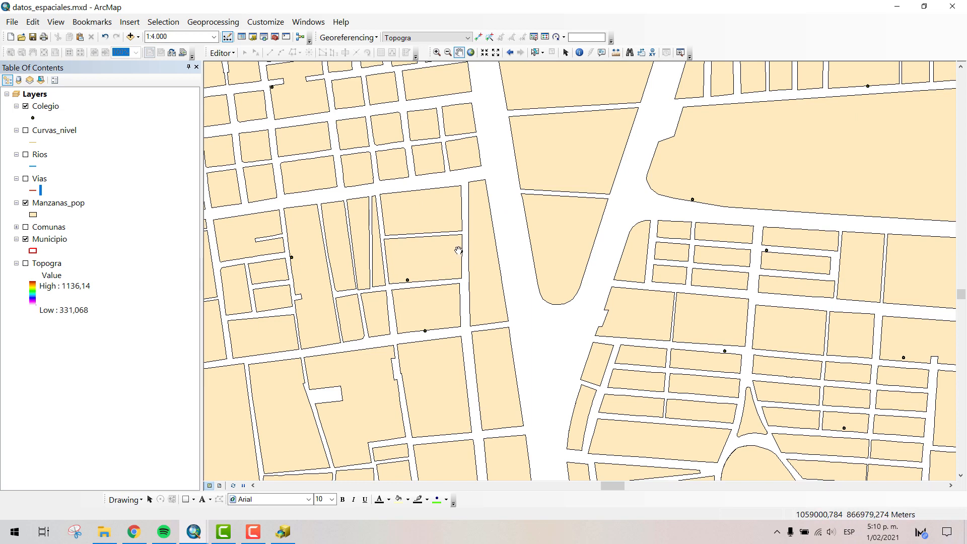
- Change the Colegio layer's point symbol to School 2
left_click(33, 119)
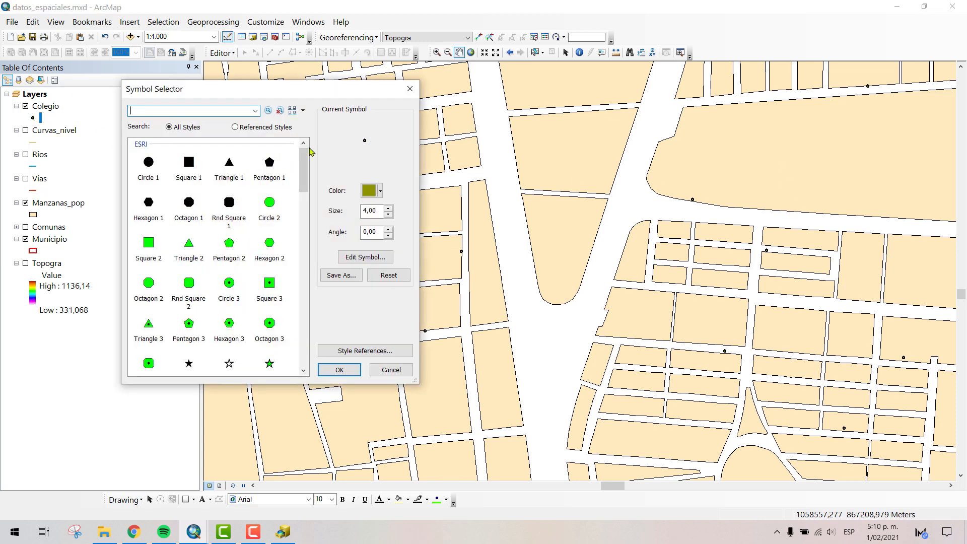
left_click_drag(309, 148, 287, 237)
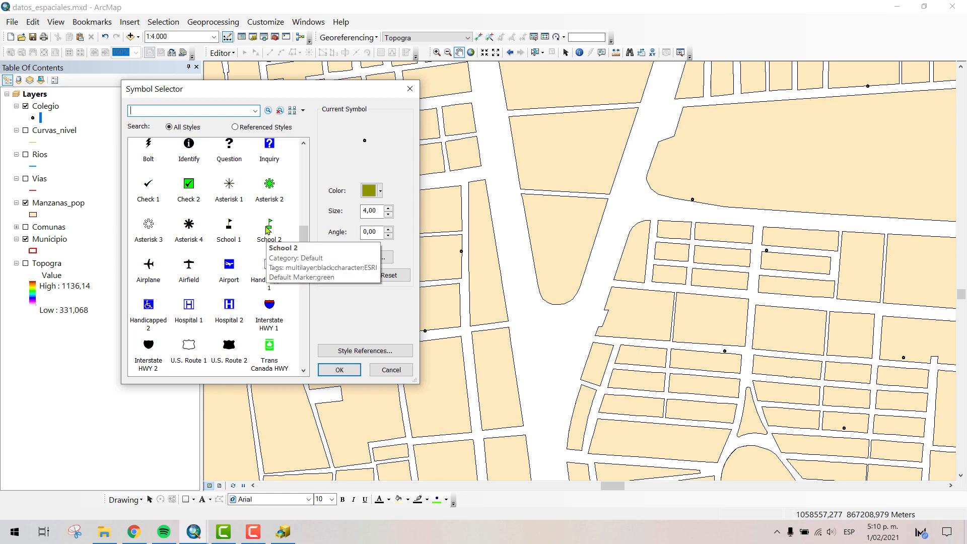
left_click(268, 228)
left_click(340, 371)
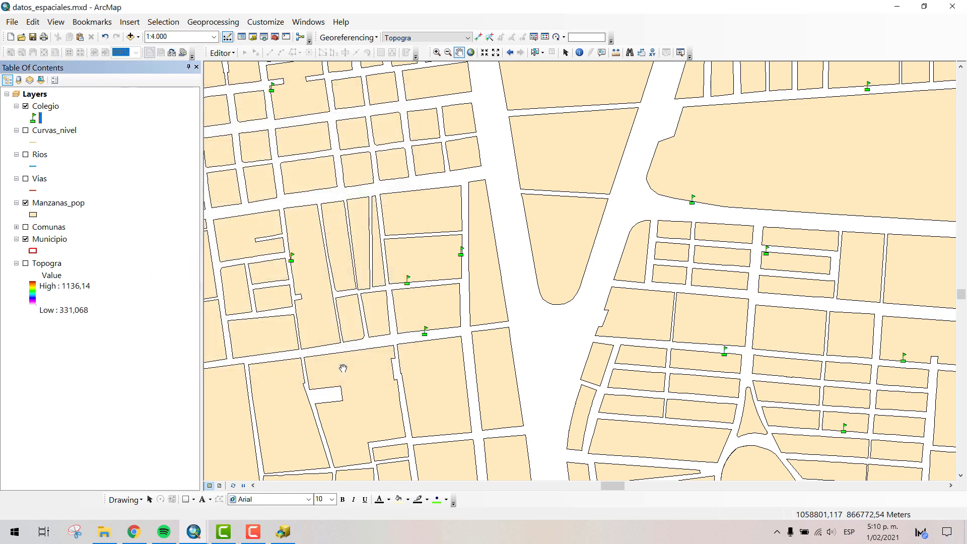
- Show the Vias layer together with the Colegio points and Manzanas_pop blocks
left_click(26, 178)
scroll(524, 248, "down", 2)
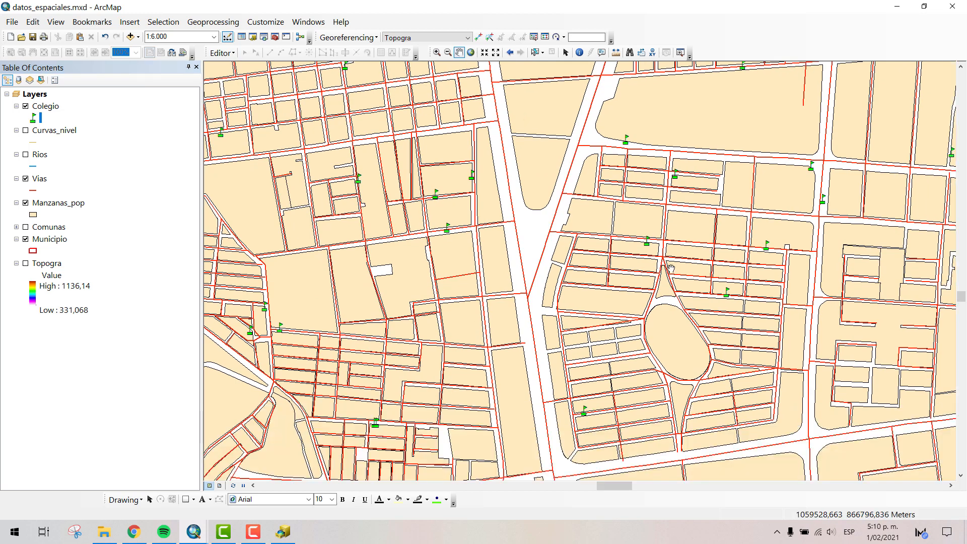
left_click_drag(676, 215, 679, 221)
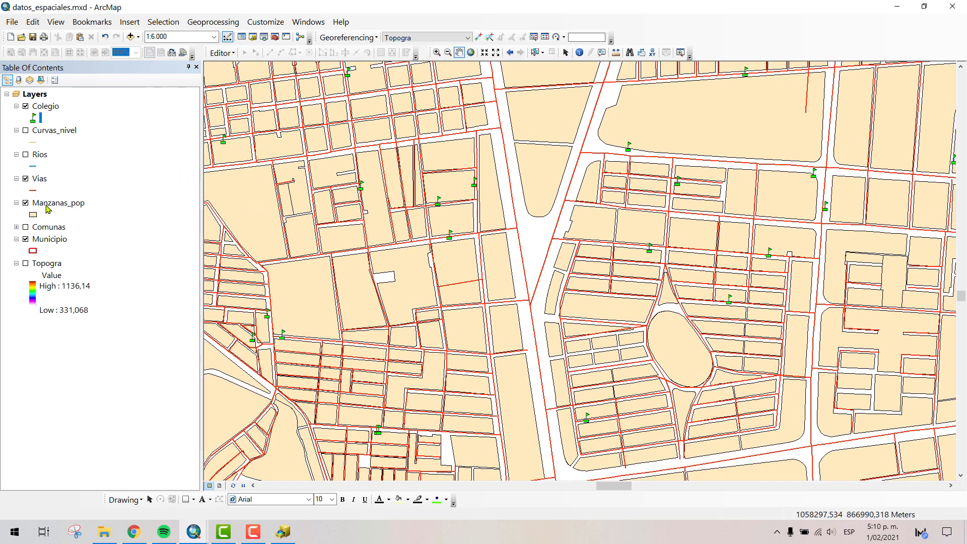
- Briefly overlay the Rios and Curvas_nivel layers on the roads, blocks and schools, and hide both again
left_click(26, 155)
left_click(25, 131)
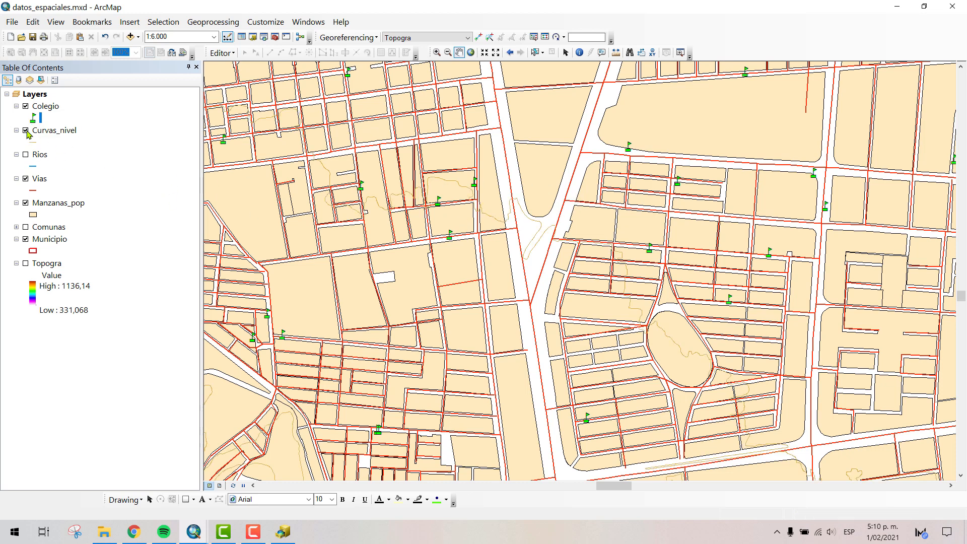
left_click(26, 131)
left_click_drag(618, 149, 615, 181)
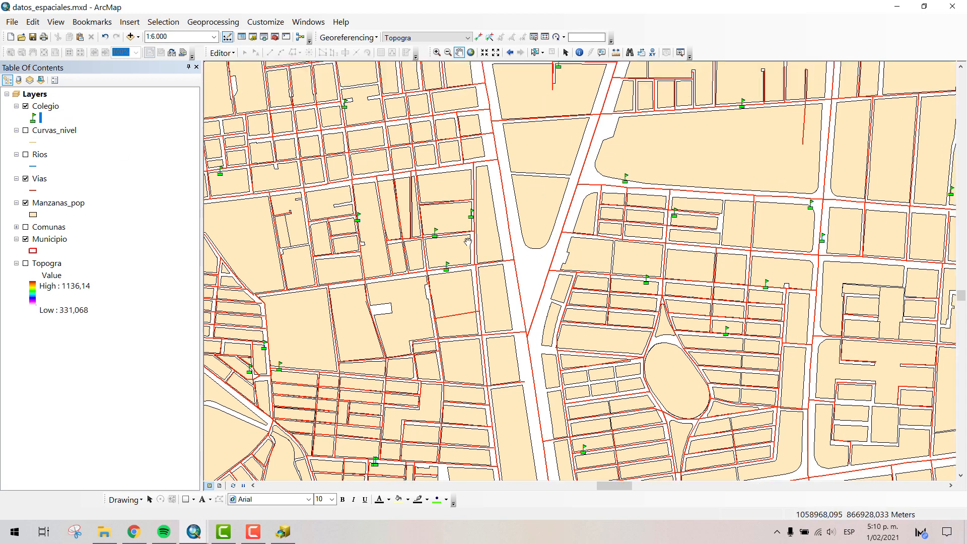
left_click_drag(514, 241, 647, 239)
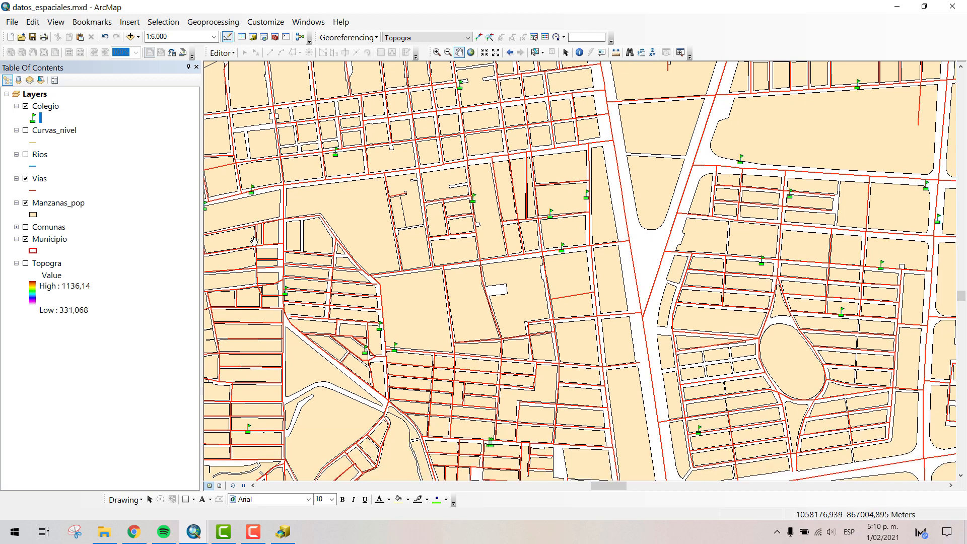
left_click_drag(555, 325, 468, 323)
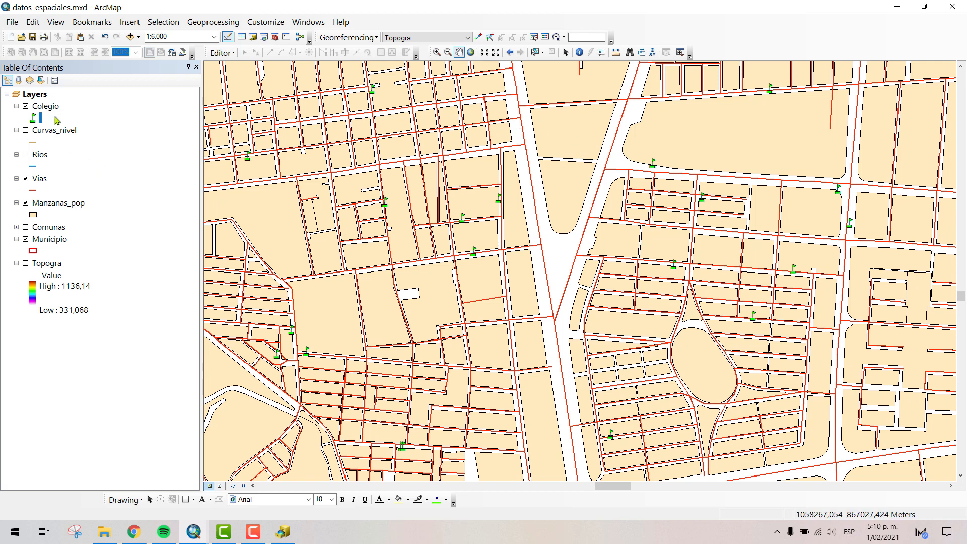
- Set Colegio as the layer to identify and try to identify school points around the large block
left_click(580, 52)
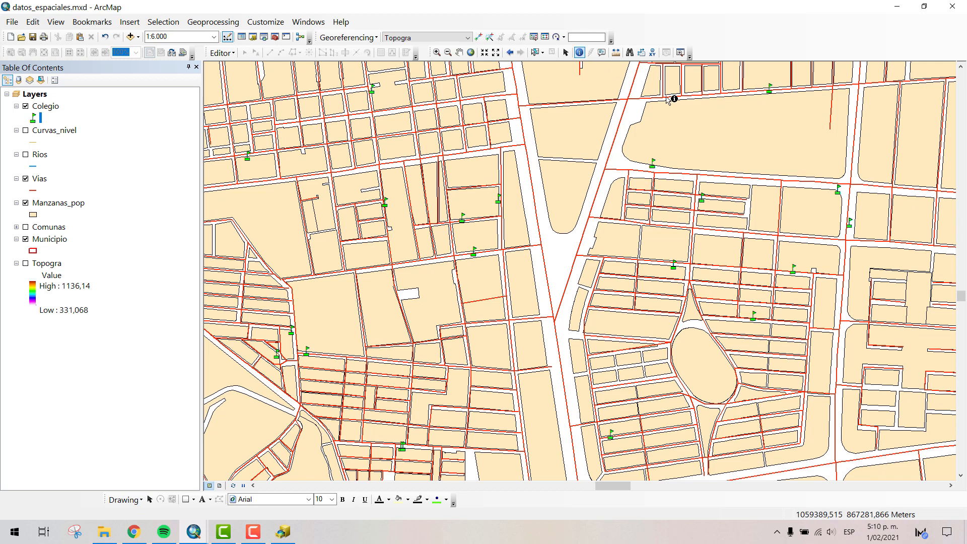
left_click(653, 165)
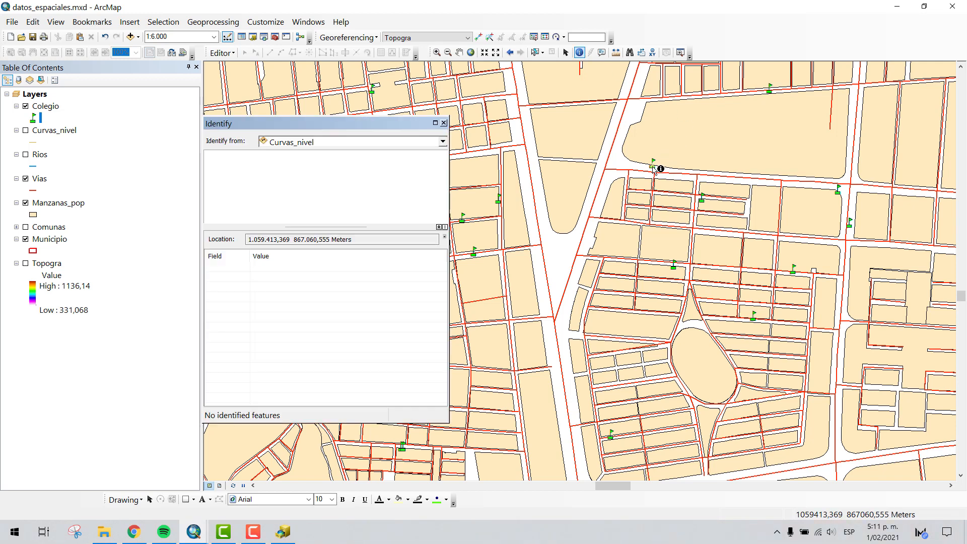
left_click(333, 144)
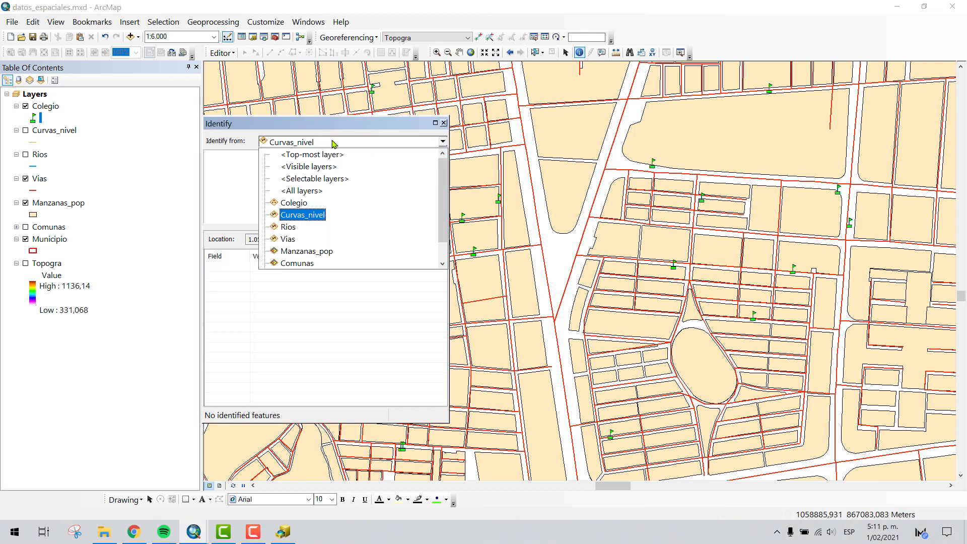
left_click(296, 203)
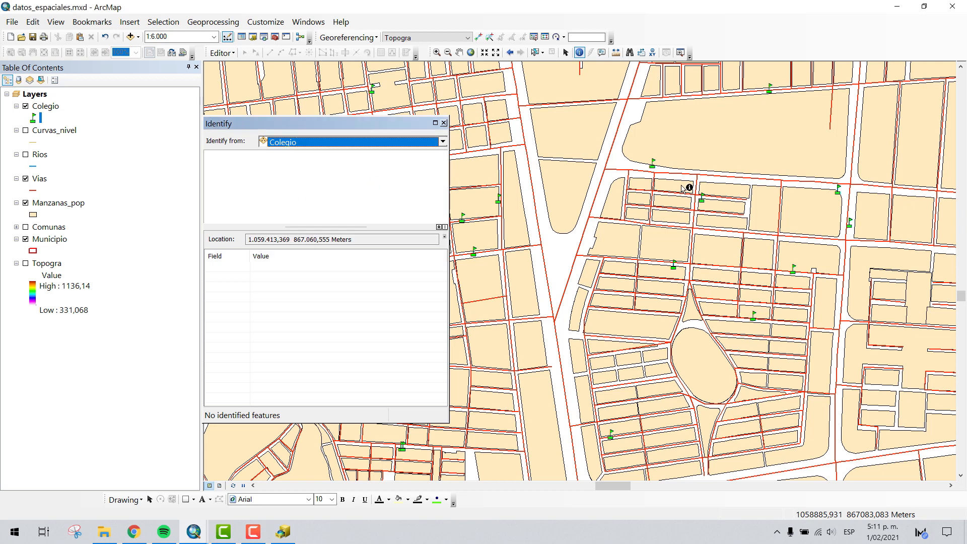
left_click(654, 168)
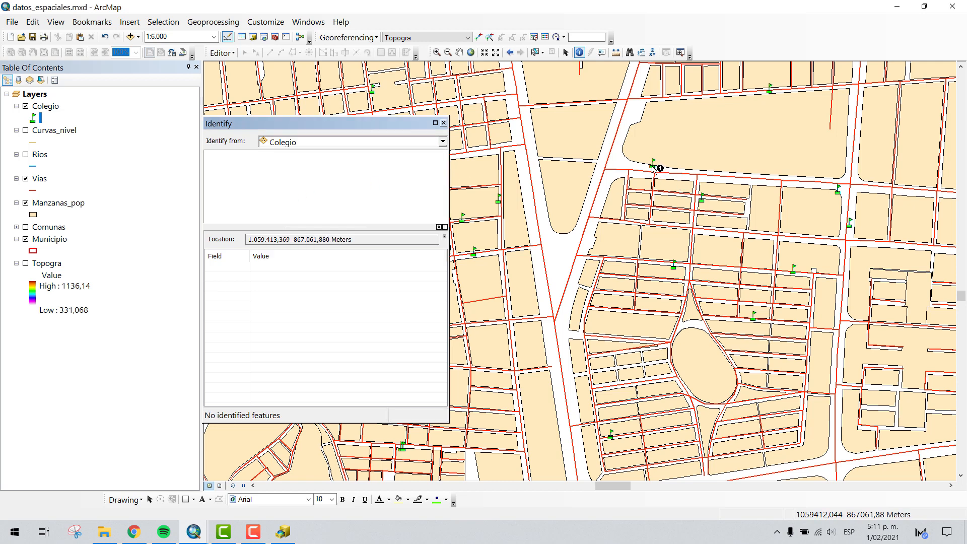
left_click(653, 167)
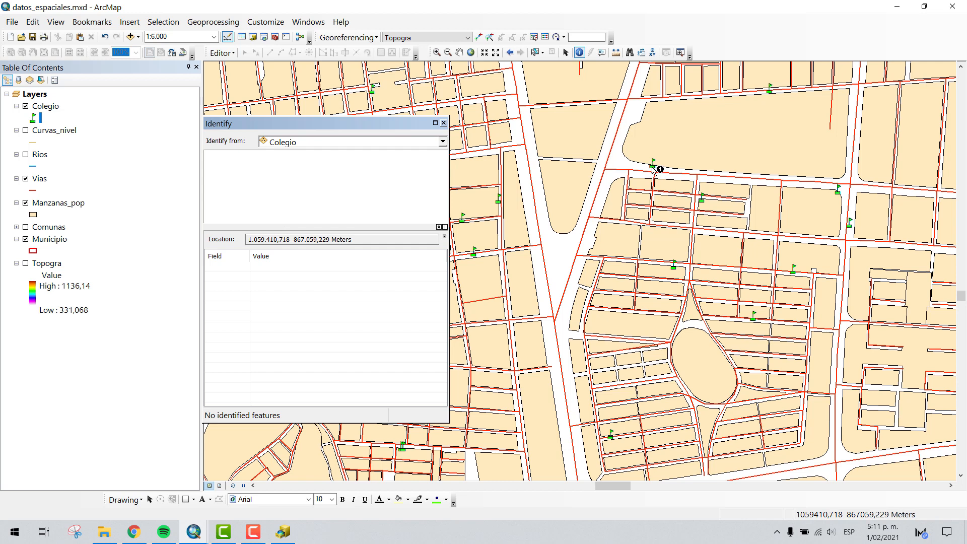
left_click(655, 168)
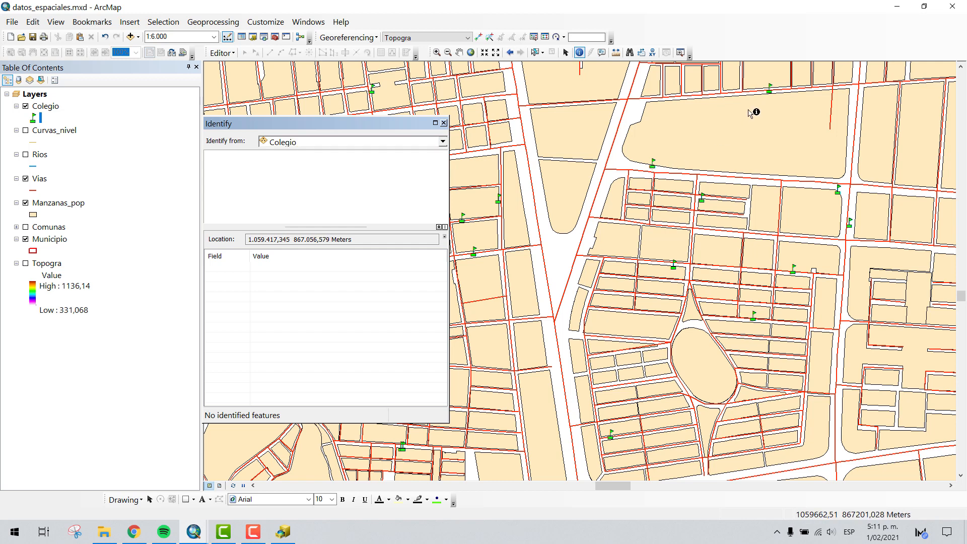
left_click(769, 94)
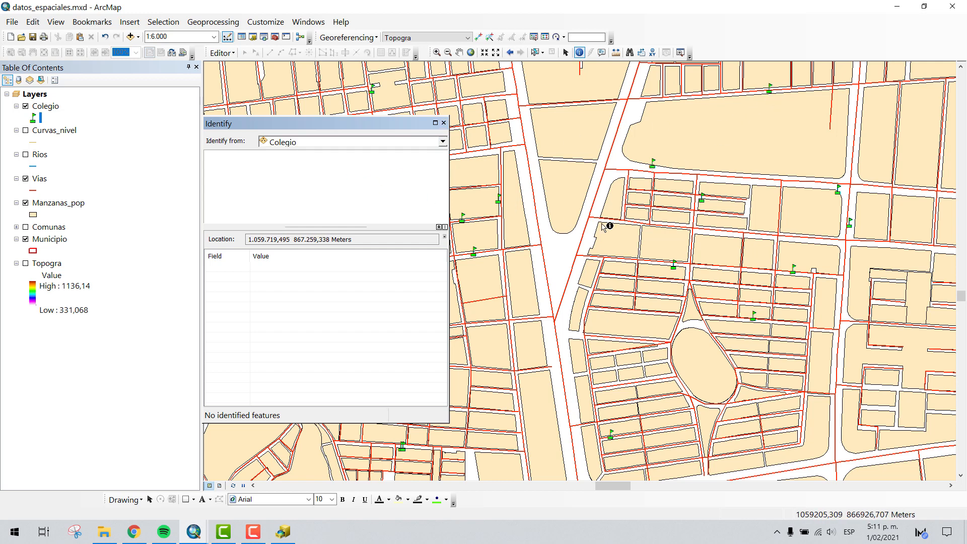
scroll(495, 196, "up", 5)
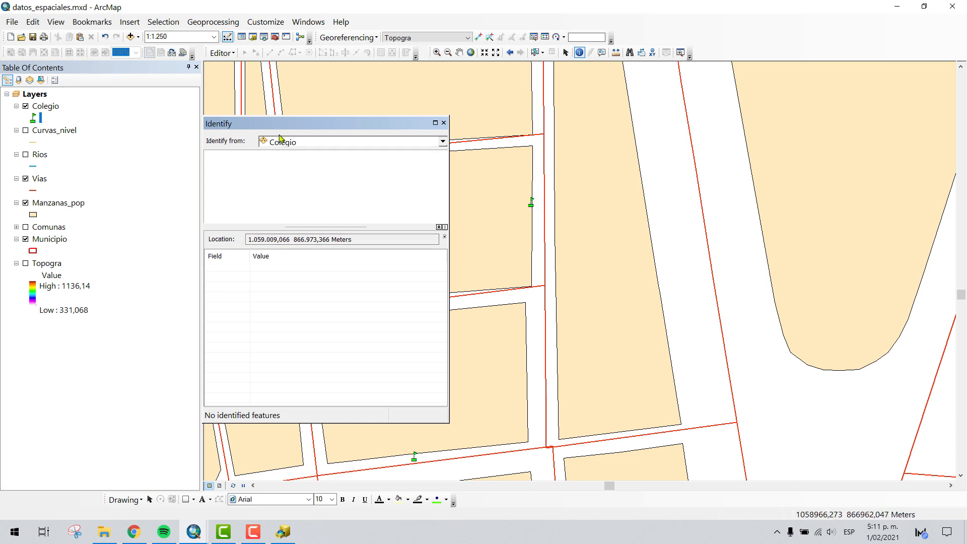
- Set the Colegio layer's School 2 symbol size to 22
double_click(41, 107)
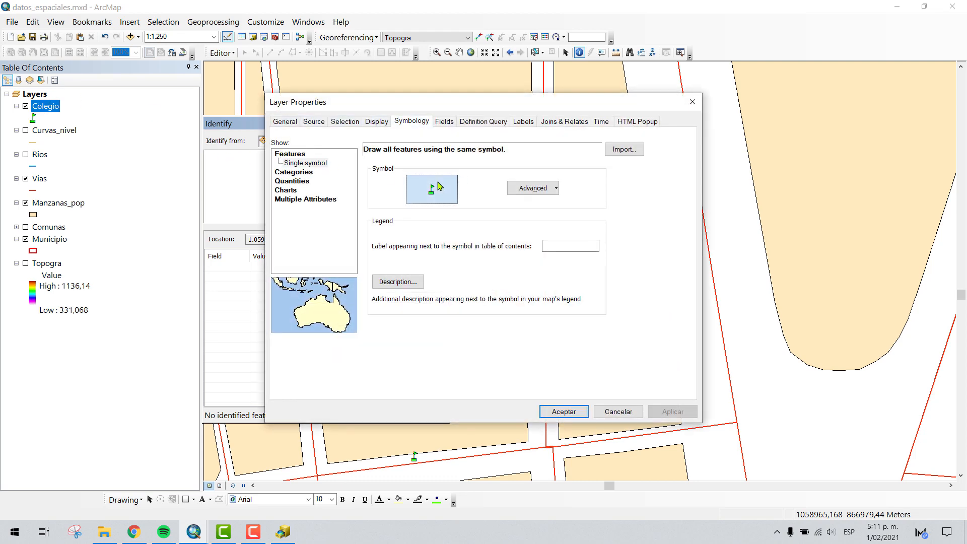
left_click(431, 190)
left_click(392, 208)
left_click(392, 208)
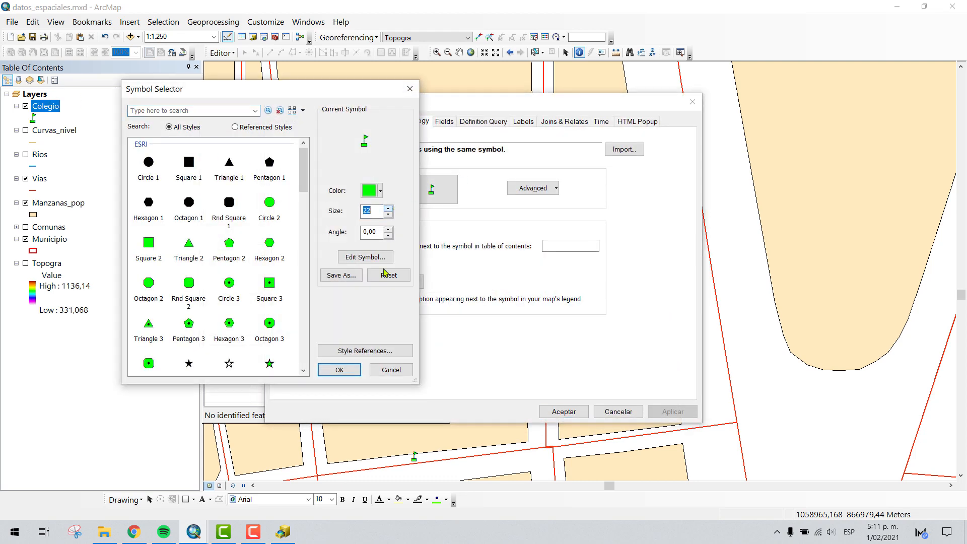
left_click(348, 371)
left_click(563, 412)
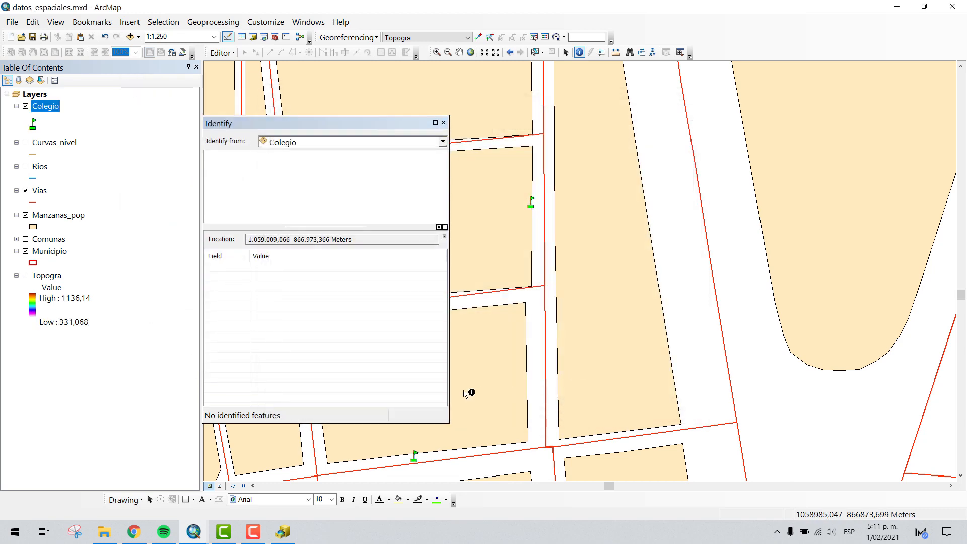
- Try to identify the enlarged school flag on the block edge beside the road
left_click(531, 207)
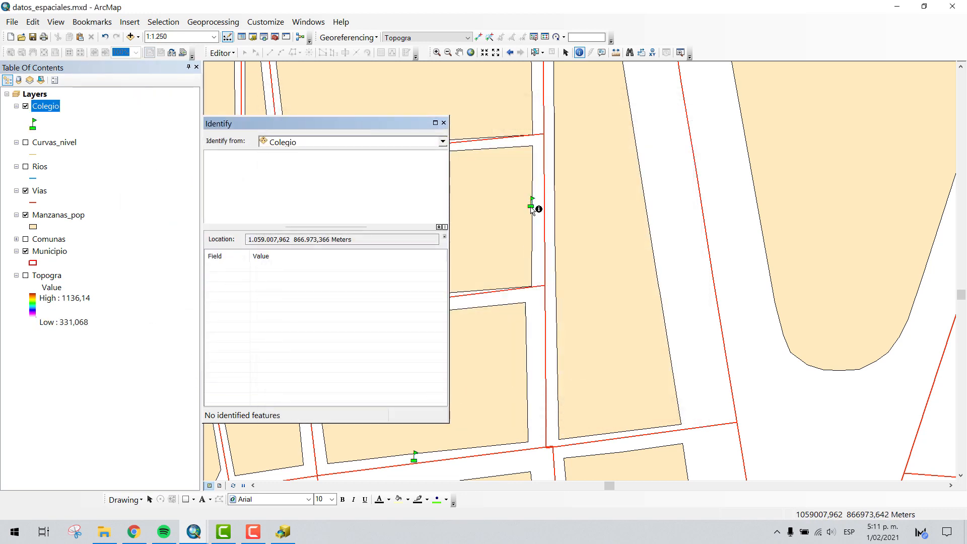
left_click(533, 200)
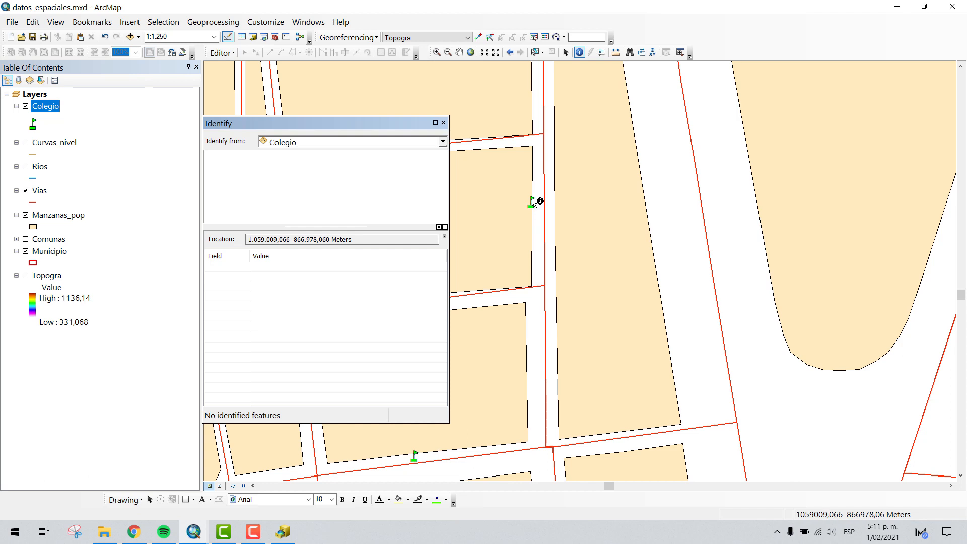
left_click(532, 205)
- Change the Colegio layer's point symbol to Octagon 3
left_click(33, 124)
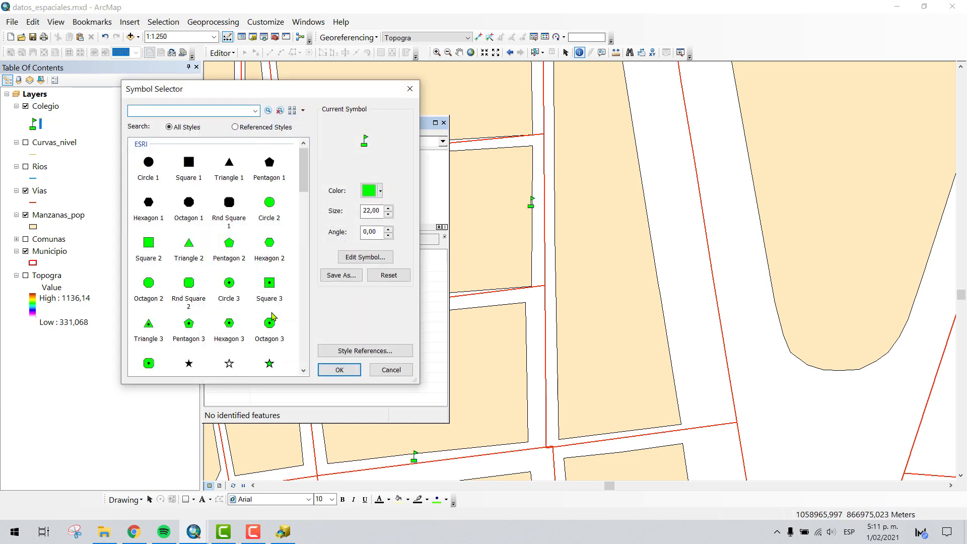
left_click(271, 318)
left_click(347, 369)
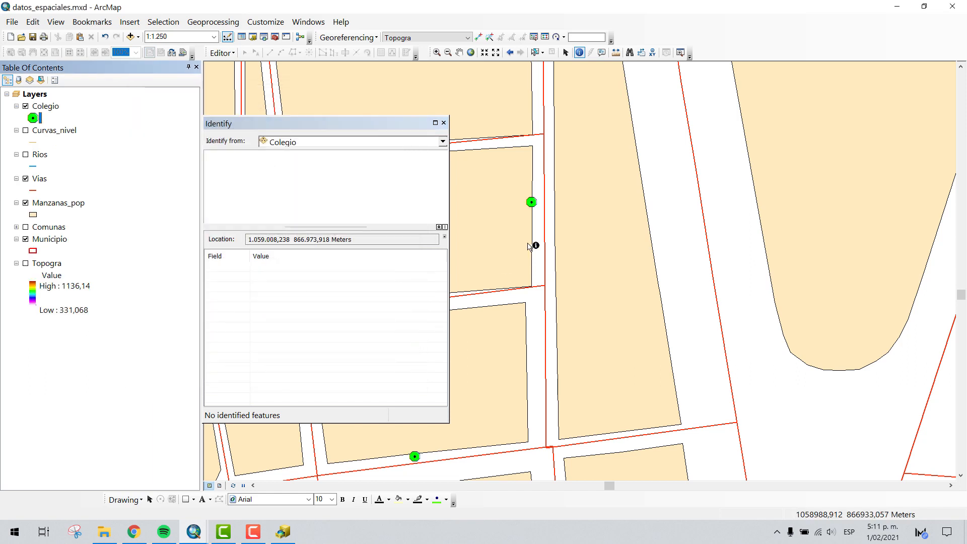
- Identify five Colegio points one by one to read each school's name, address and institution type, and close the results
left_click(531, 203)
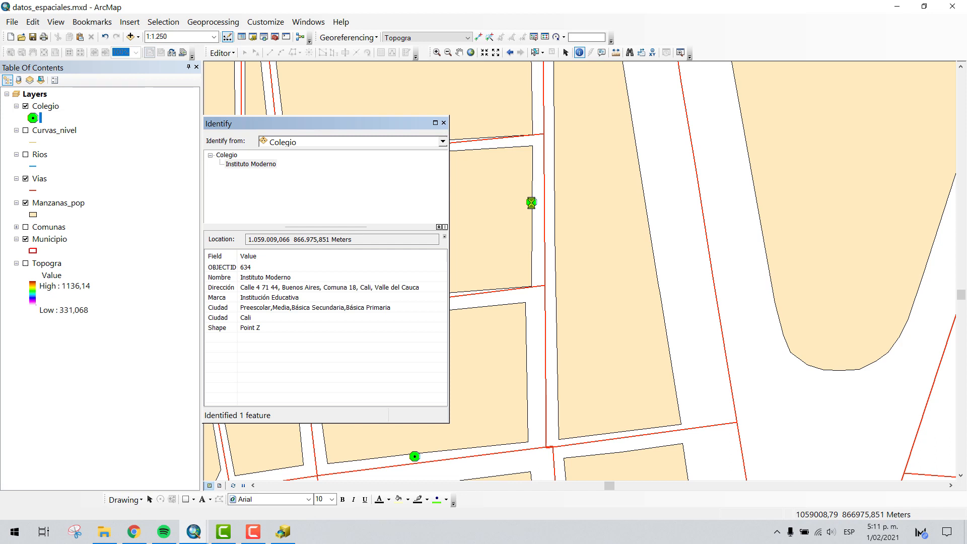
left_click(414, 458)
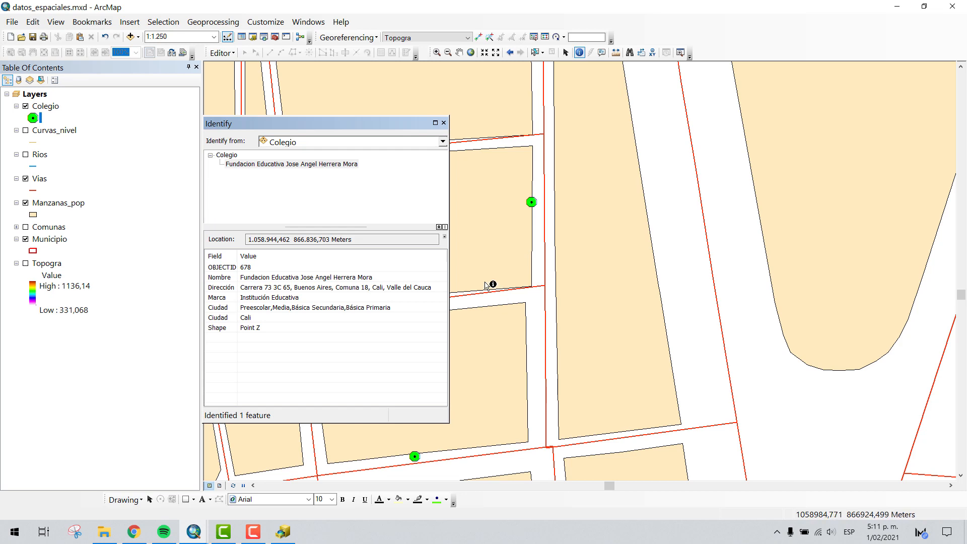
scroll(552, 302, "up", 4)
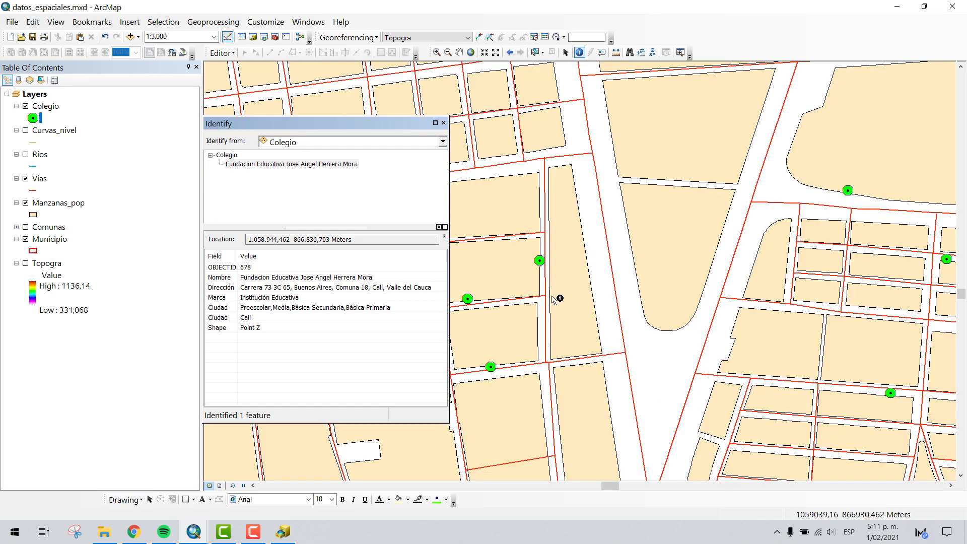
left_click(468, 299)
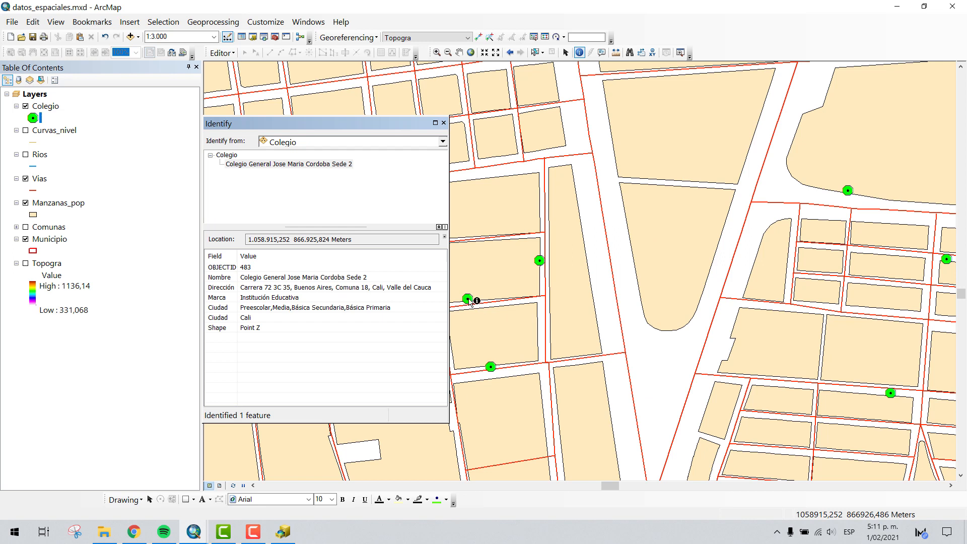
left_click(848, 192)
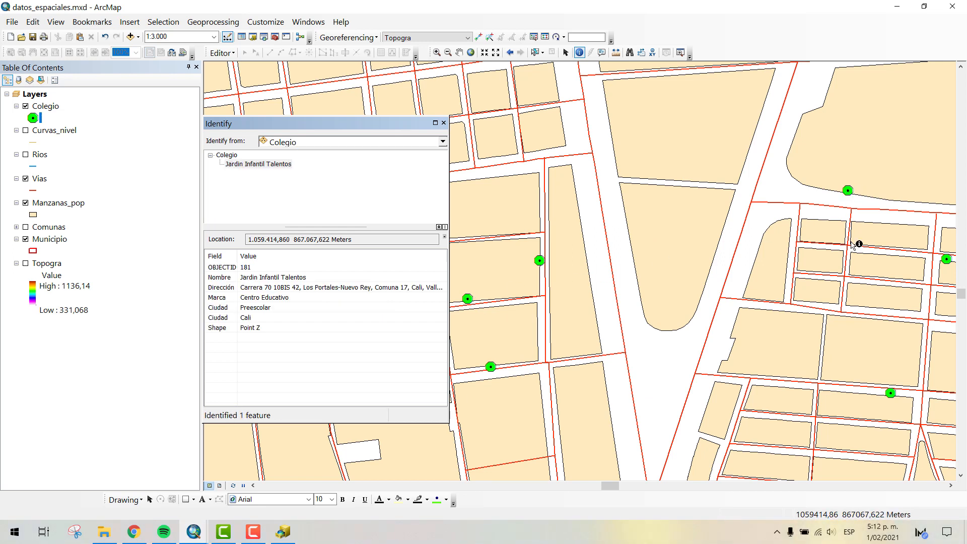
left_click(890, 392)
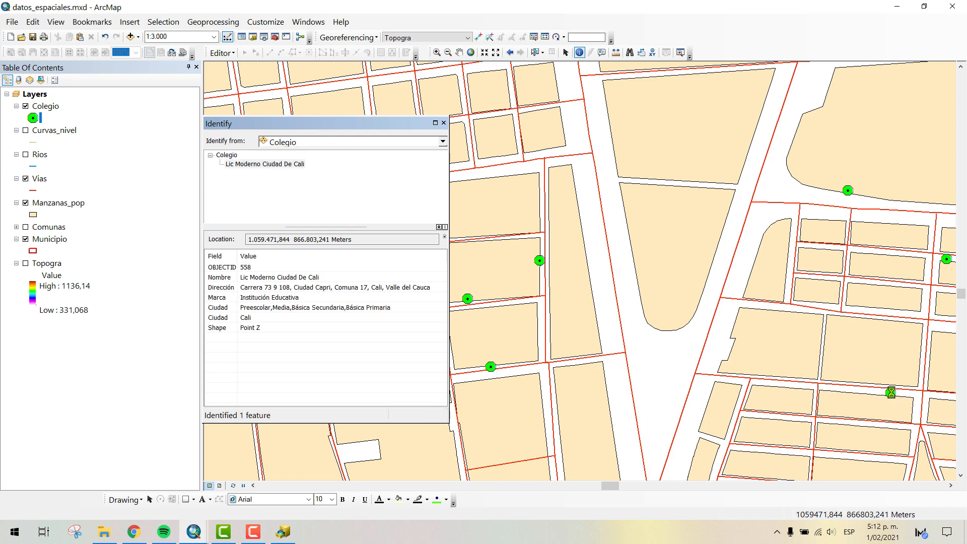
left_click(443, 123)
- Examine how the Colegio points are spread over the blocks and roads across the whole city
left_click(459, 52)
scroll(580, 260, "down", 3)
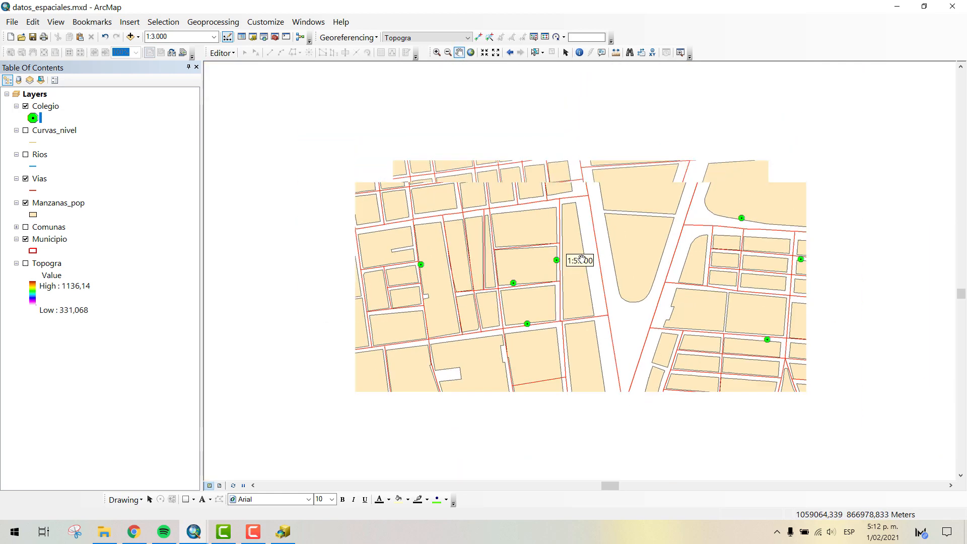
scroll(580, 259, "down", 1)
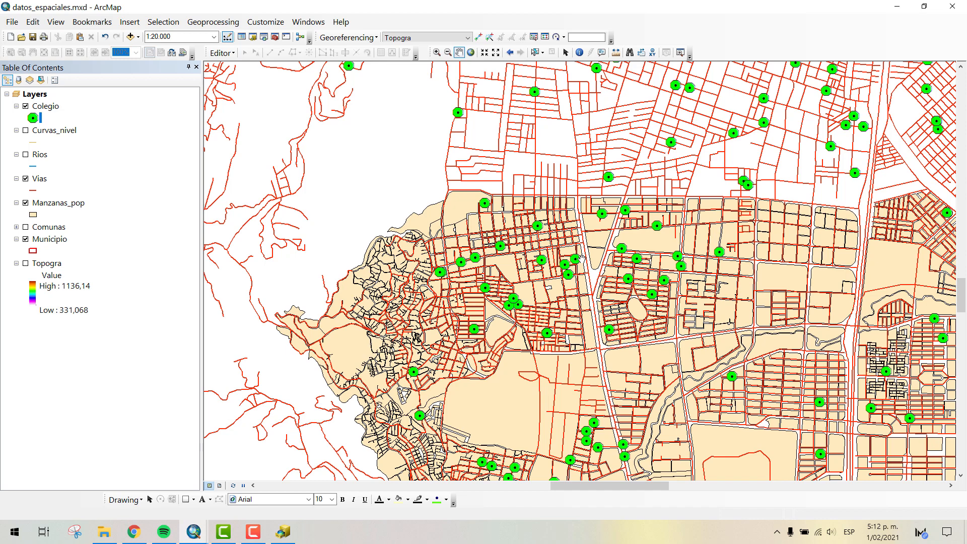
scroll(714, 259, "down", 3)
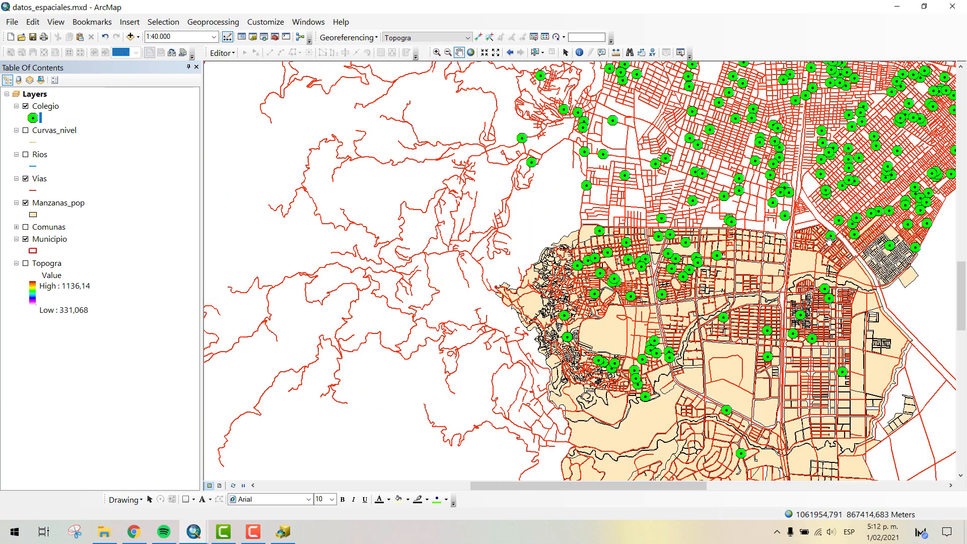
left_click_drag(848, 321, 627, 281)
scroll(627, 281, "down", 2)
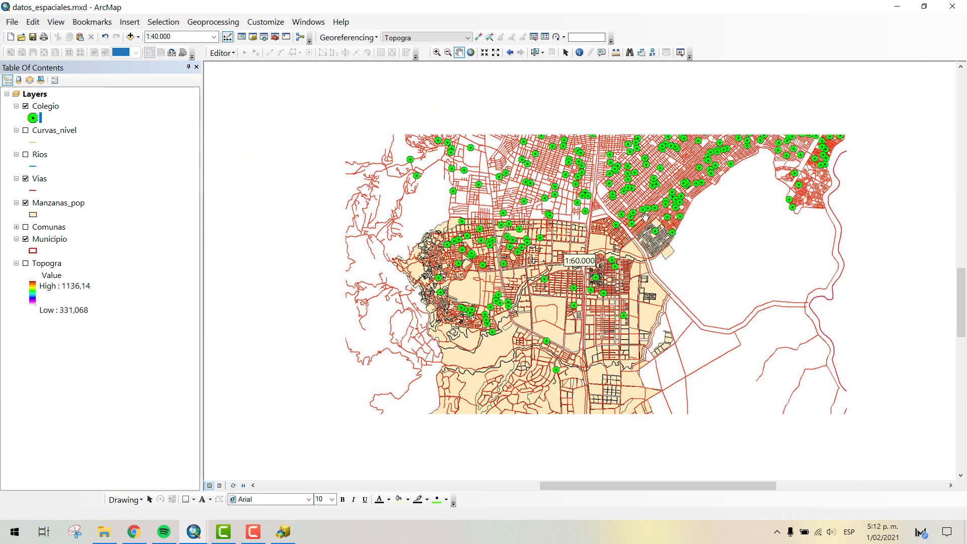
left_click_drag(664, 153, 590, 347)
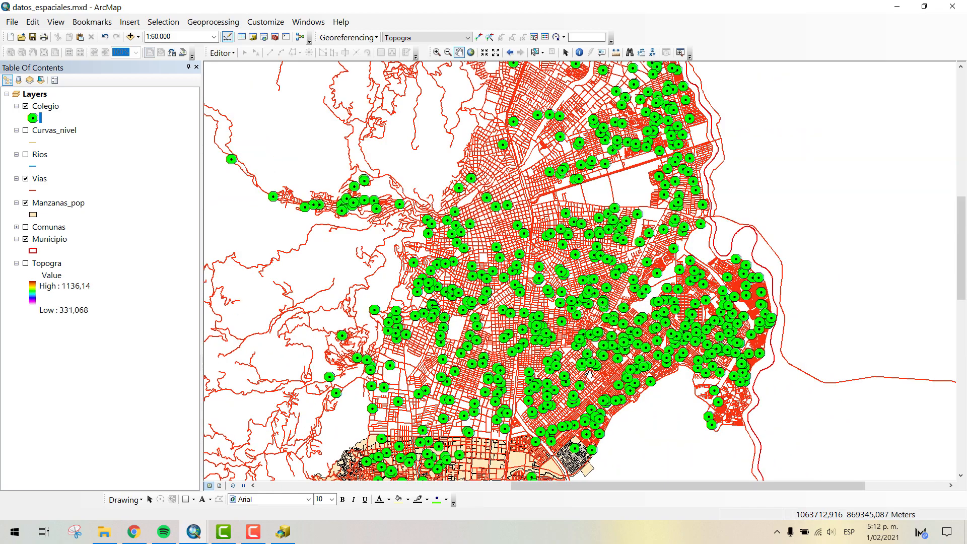
left_click_drag(588, 384, 587, 285)
left_click_drag(530, 382, 560, 271)
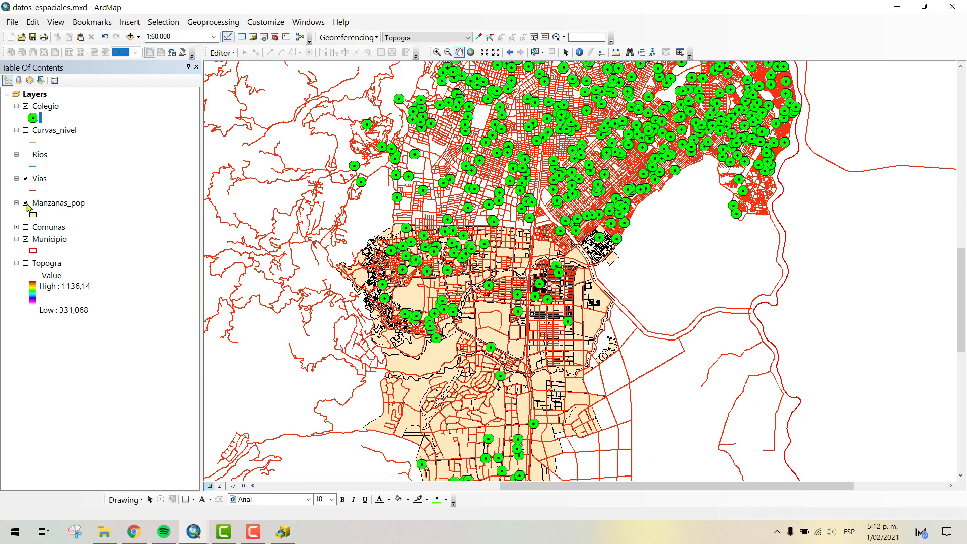
- Turn off the Municipio, Manzanas_pop and Vias layers and turn on Comunas beneath the Colegio points
left_click(26, 240)
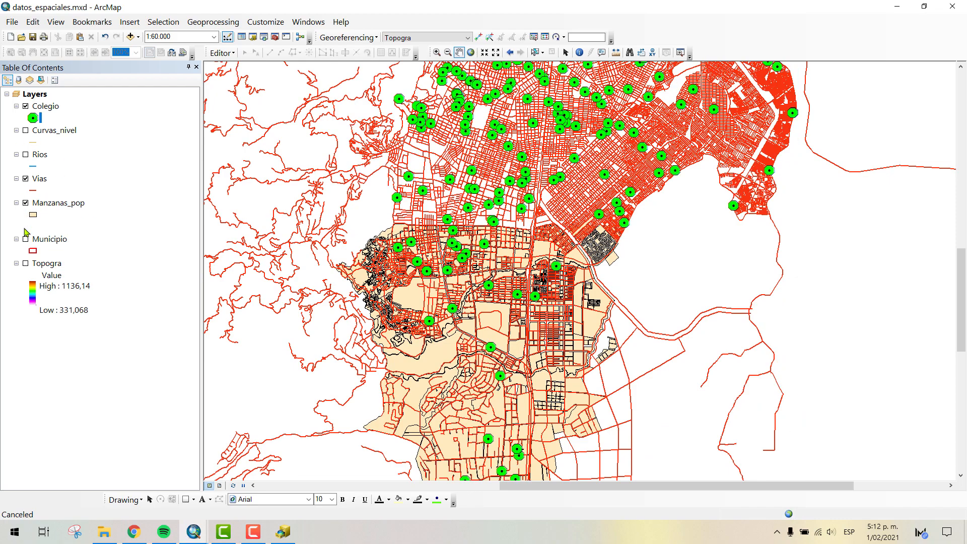
left_click(26, 228)
left_click_drag(510, 216, 535, 242)
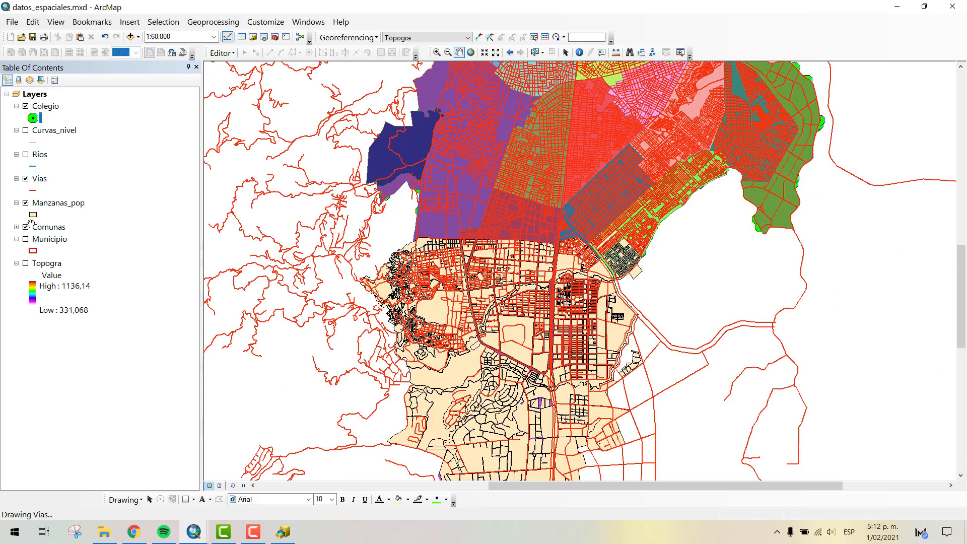
left_click(26, 203)
left_click(26, 179)
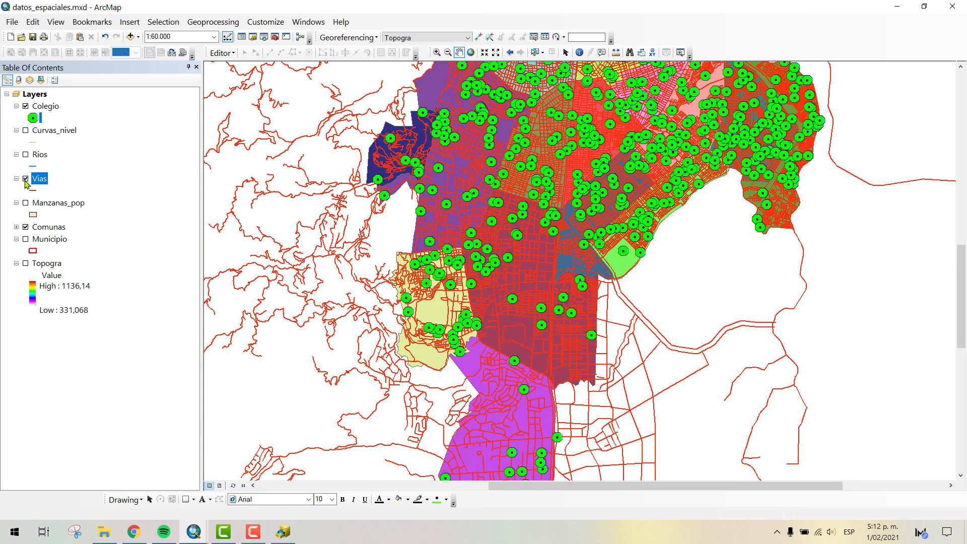
- Examine the distribution of the Colegio points across the comunas, from the southern ones up to the eastern edge
left_click_drag(561, 208, 556, 65)
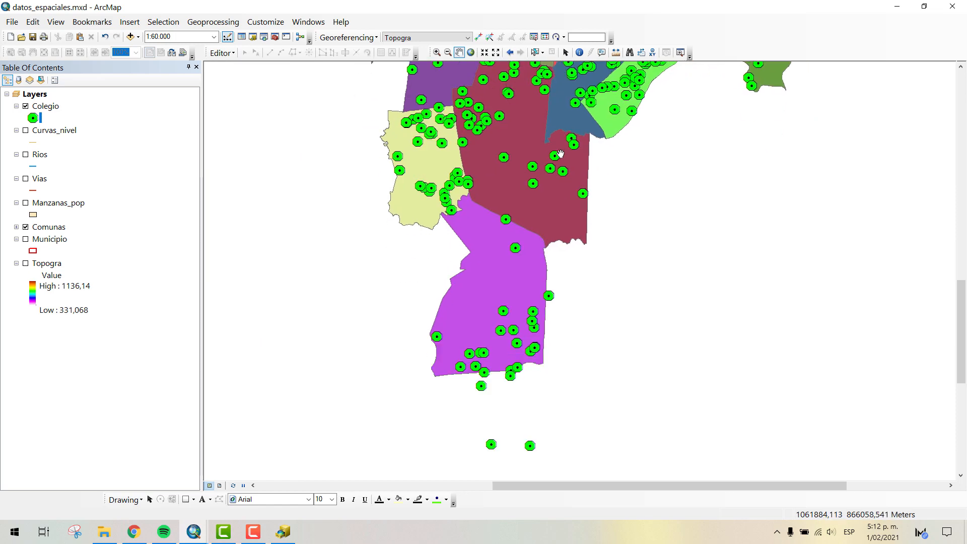
scroll(503, 292, "up", 2)
scroll(504, 292, "up", 1)
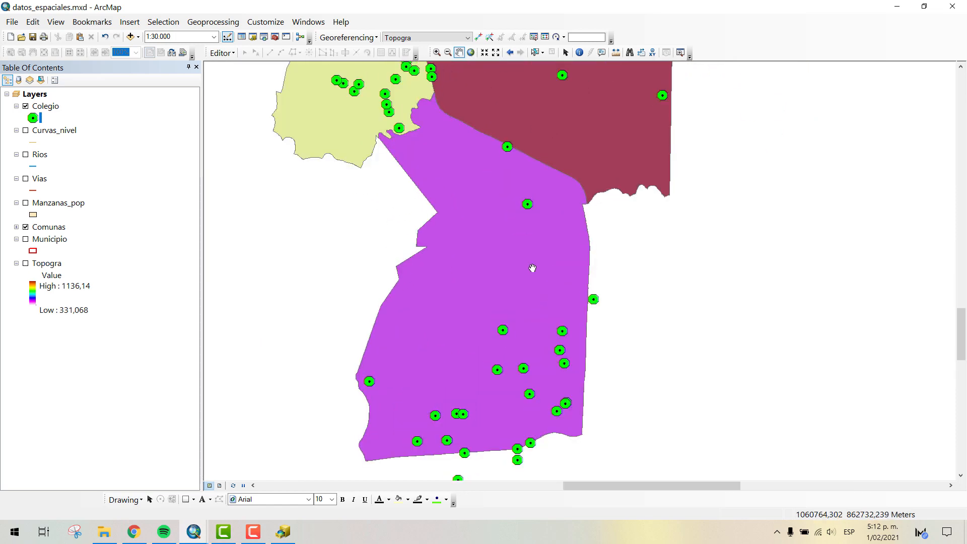
left_click_drag(562, 191, 507, 367)
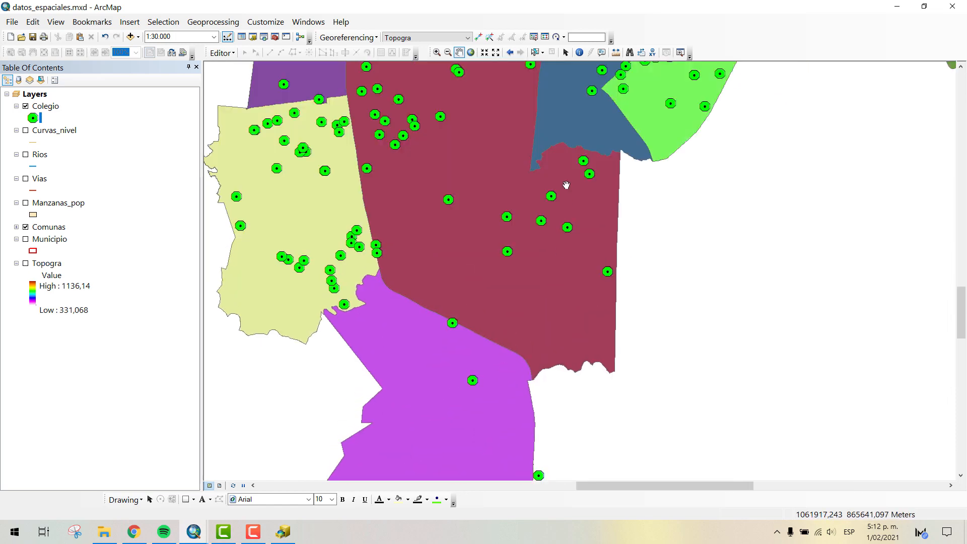
left_click_drag(563, 172, 576, 268)
left_click_drag(542, 173, 512, 330)
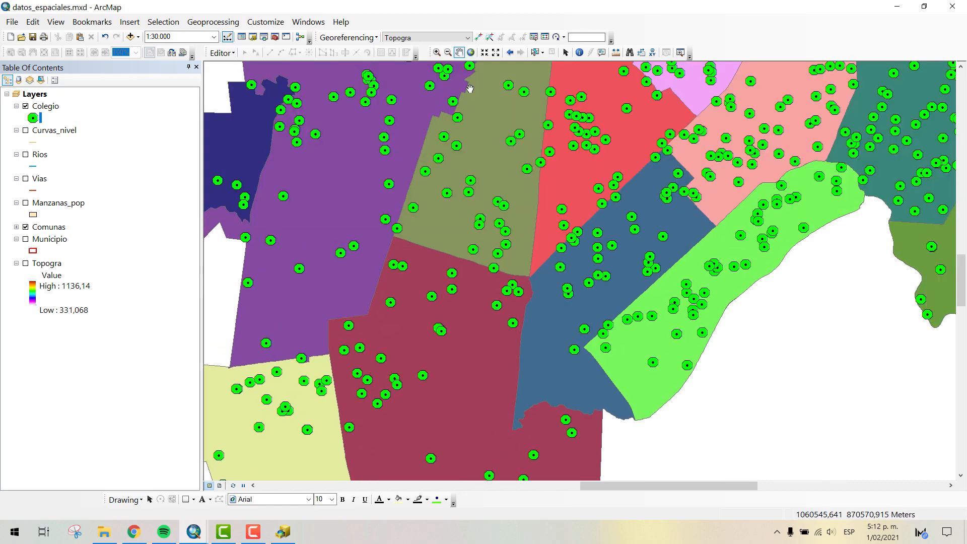
left_click_drag(650, 210, 614, 239)
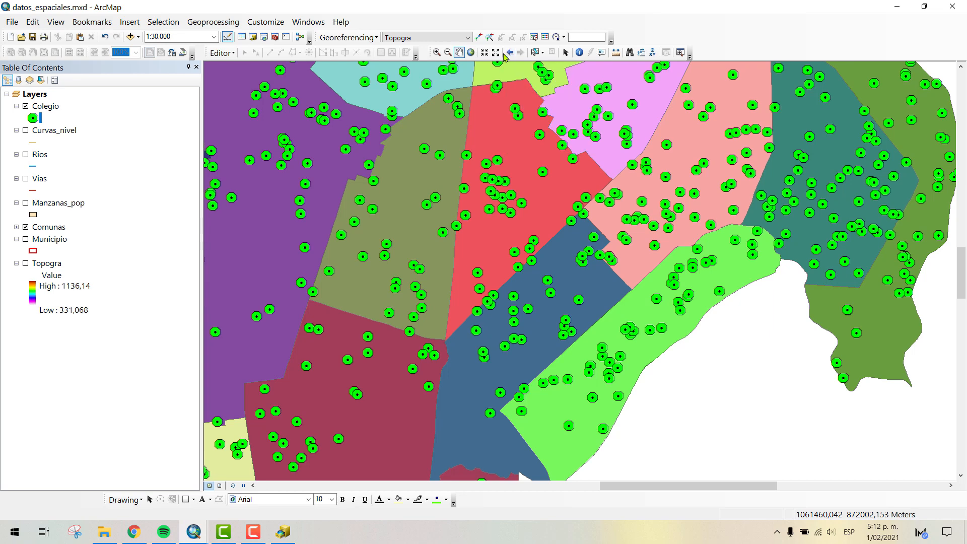
- Select the olive-green comuna west of the red one, identify it using <Visible layers>, and close the results
left_click(535, 53)
left_click(442, 126)
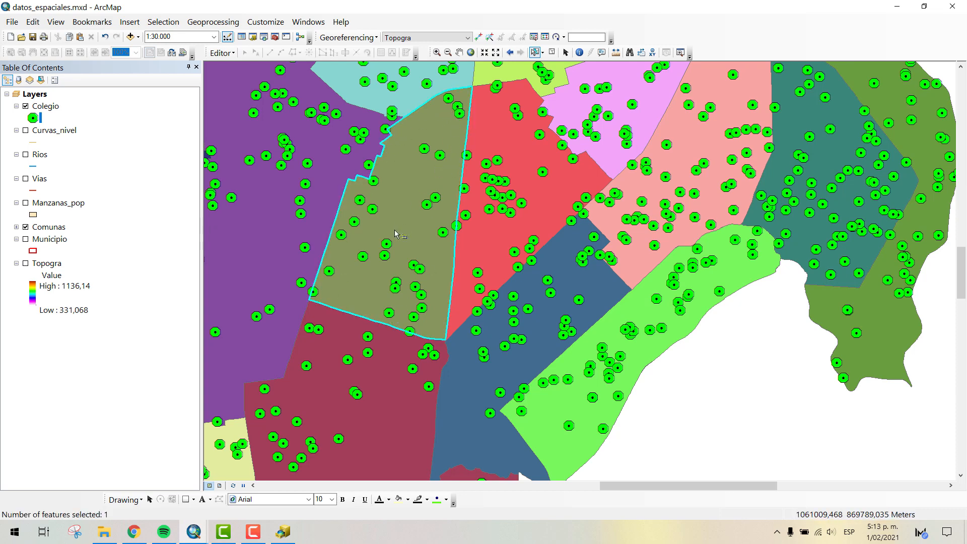
left_click(579, 52)
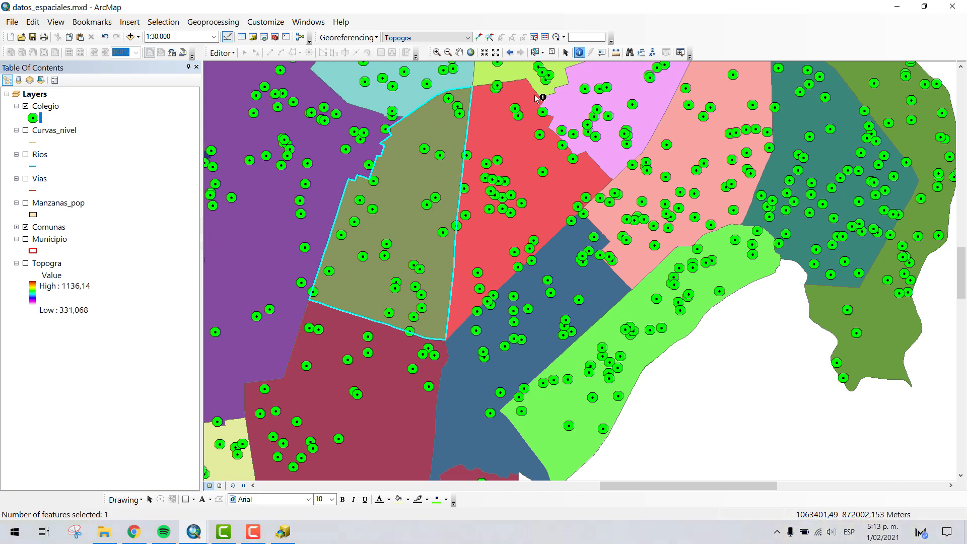
left_click(415, 183)
left_click(365, 142)
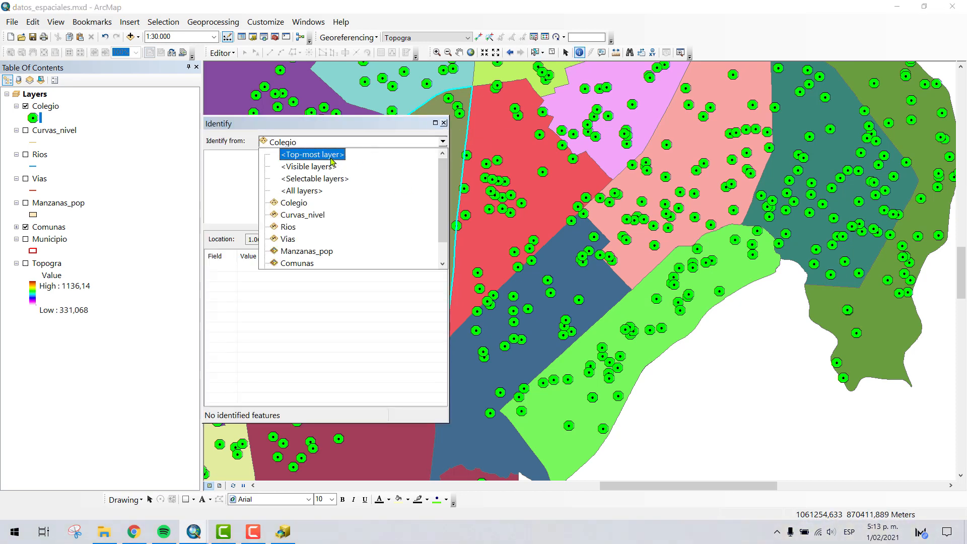
left_click(366, 159)
left_click_drag(374, 131, 817, 135)
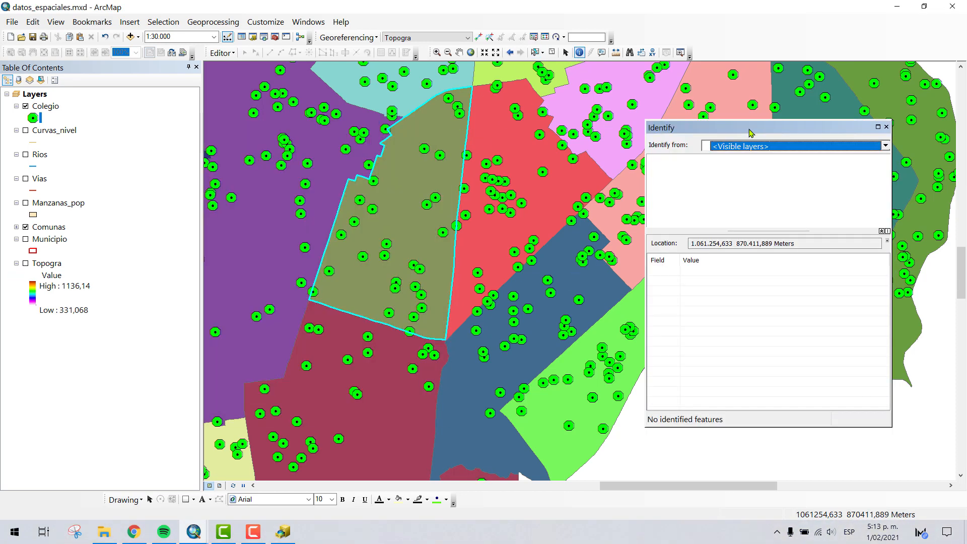
left_click(408, 165)
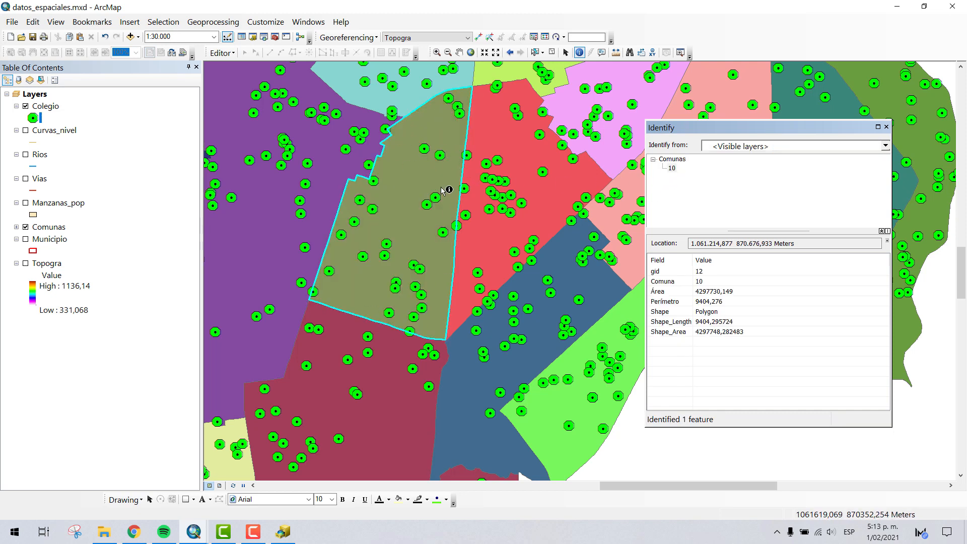
left_click(886, 127)
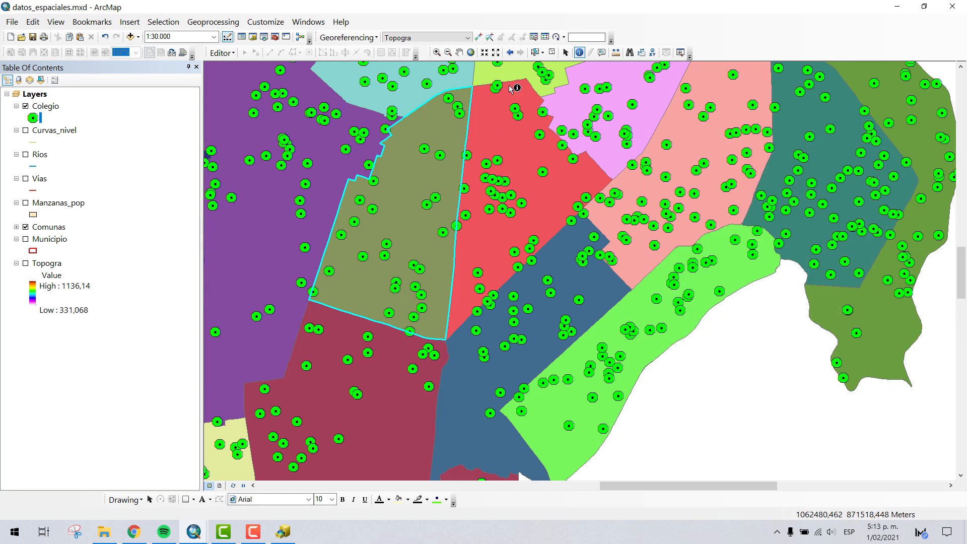
- Clear the comuna selection and turn off the Colegio layer to leave only the Comunas polygons
scroll(528, 254, "up", 3)
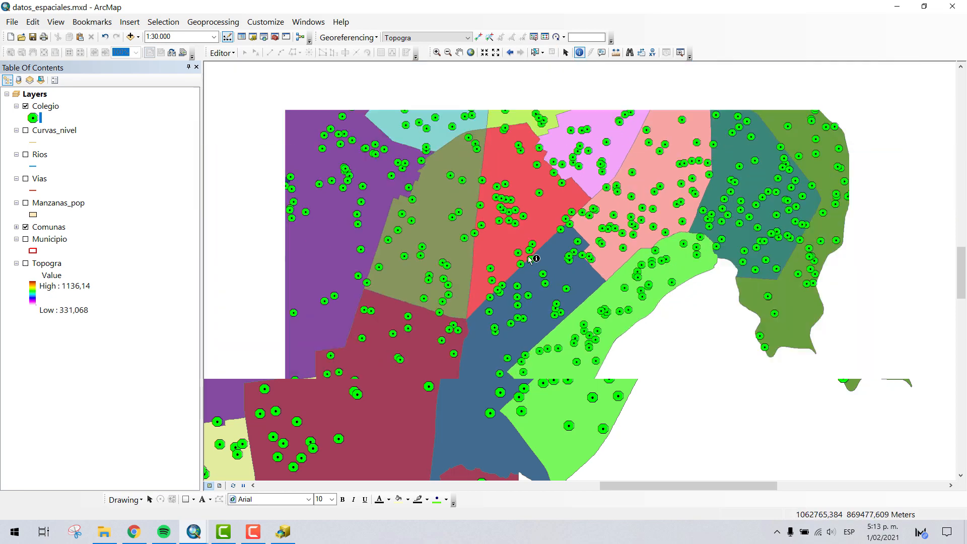
left_click(459, 53)
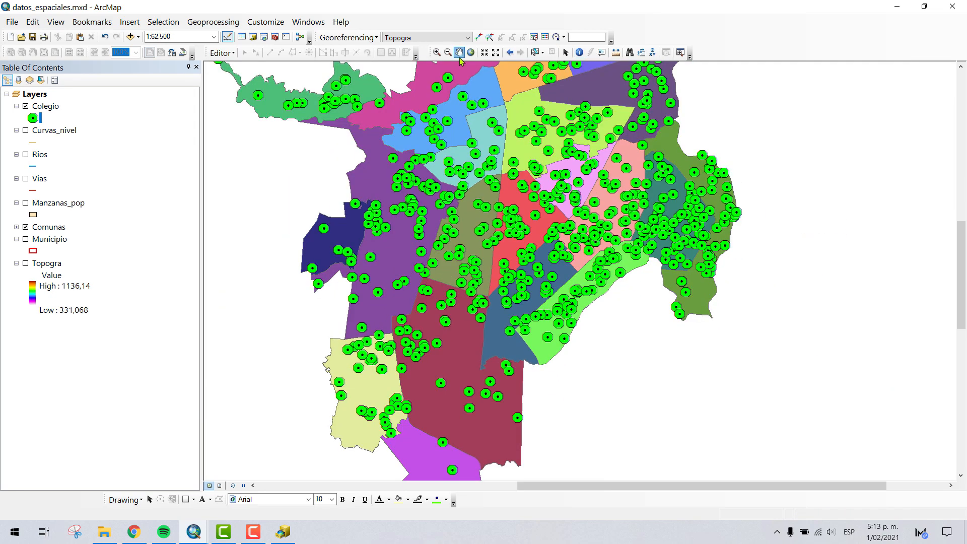
left_click_drag(566, 155, 577, 270)
scroll(577, 270, "up", 1)
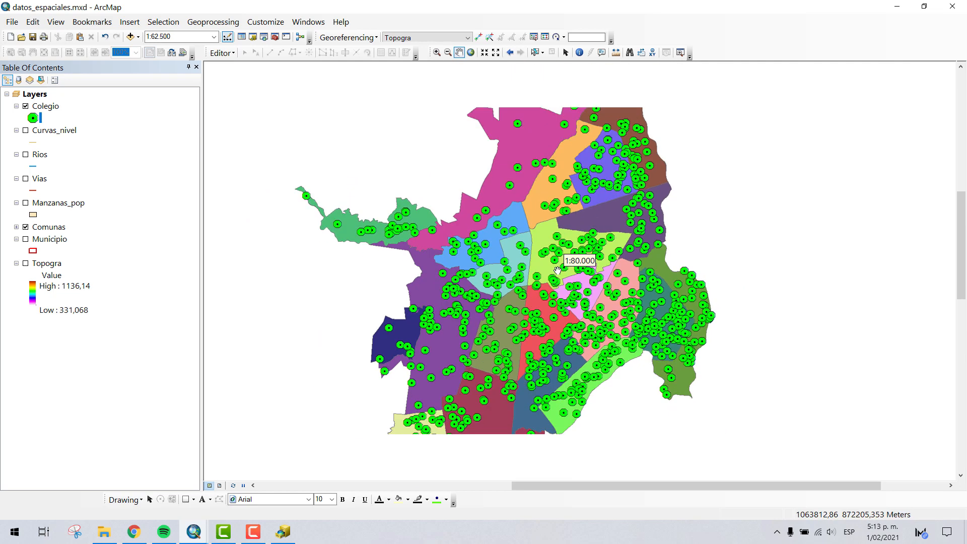
left_click_drag(511, 302, 444, 193)
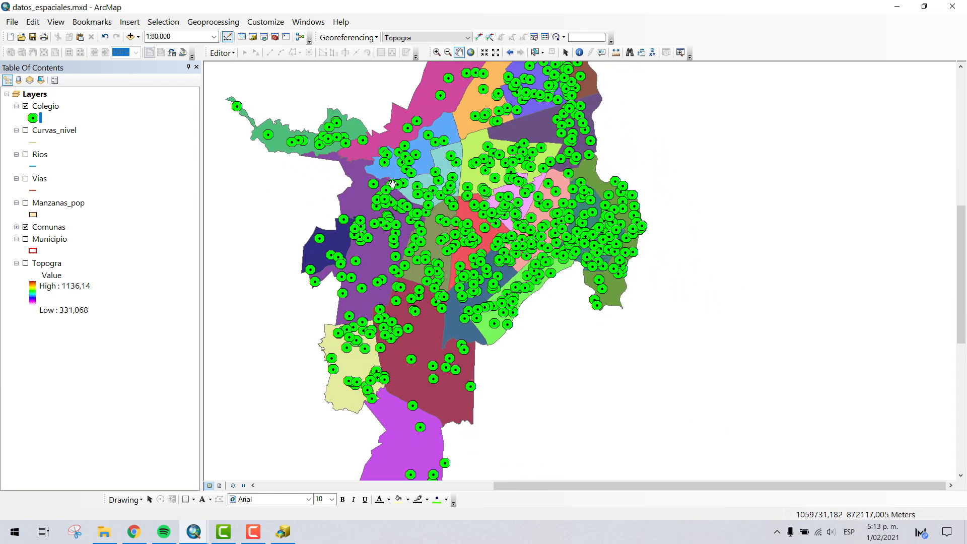
left_click(25, 106)
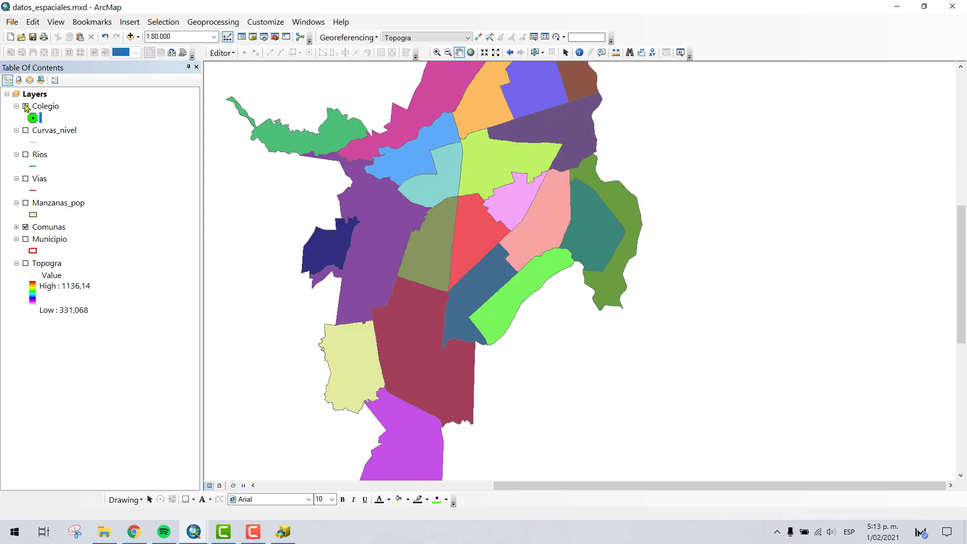
- Turn on the Topogra raster and the Municipio boundary together with the Comunas layer
scroll(365, 305, "down", 3)
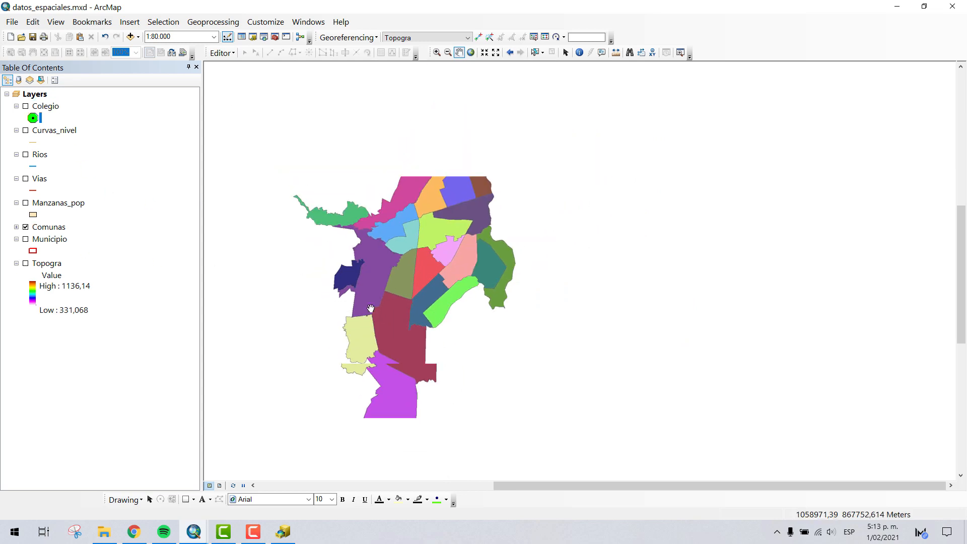
left_click(26, 264)
left_click_drag(340, 236, 420, 220)
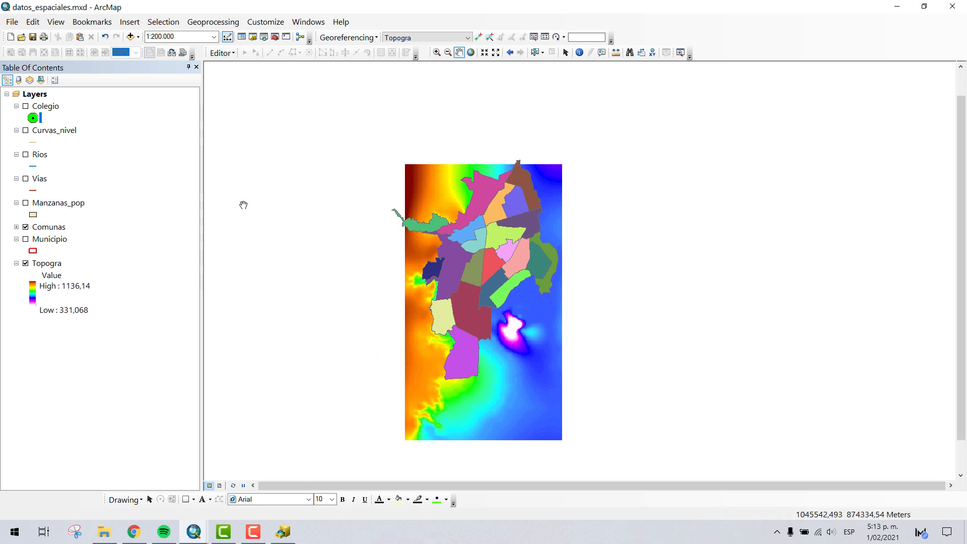
scroll(420, 220, "up", 2)
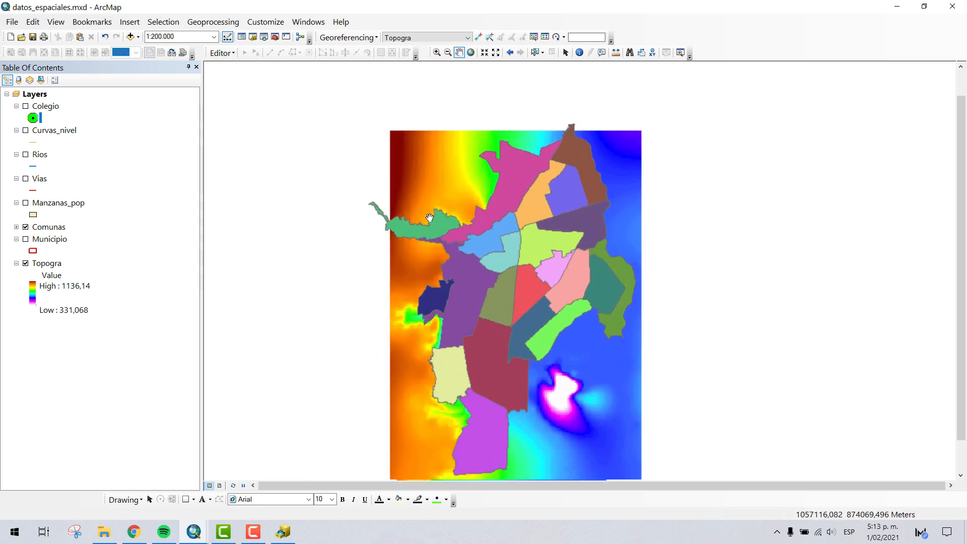
left_click(26, 240)
left_click_drag(442, 302, 457, 182)
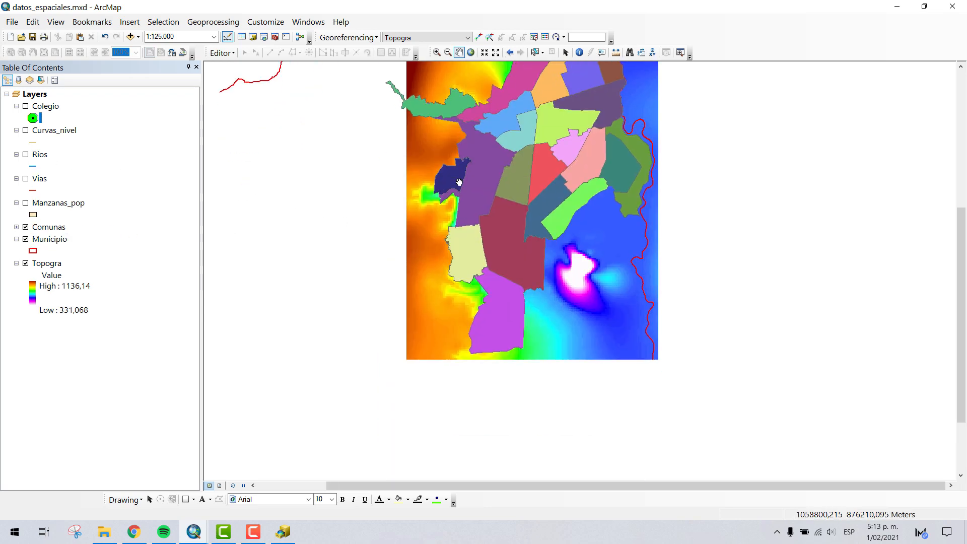
scroll(449, 201, "up", 1)
scroll(449, 201, "down", 1)
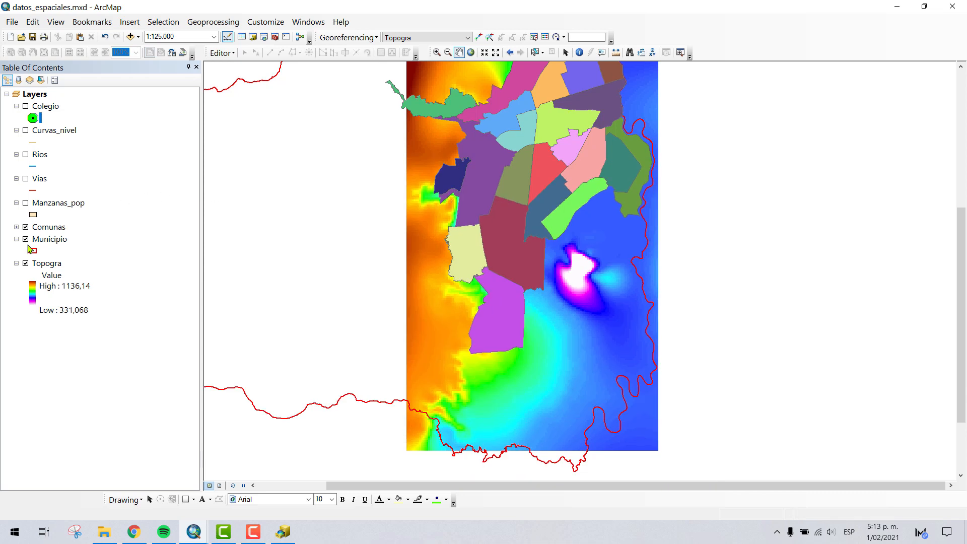
- Change the Comunas layer's symbology from unique values to Single symbol
double_click(37, 229)
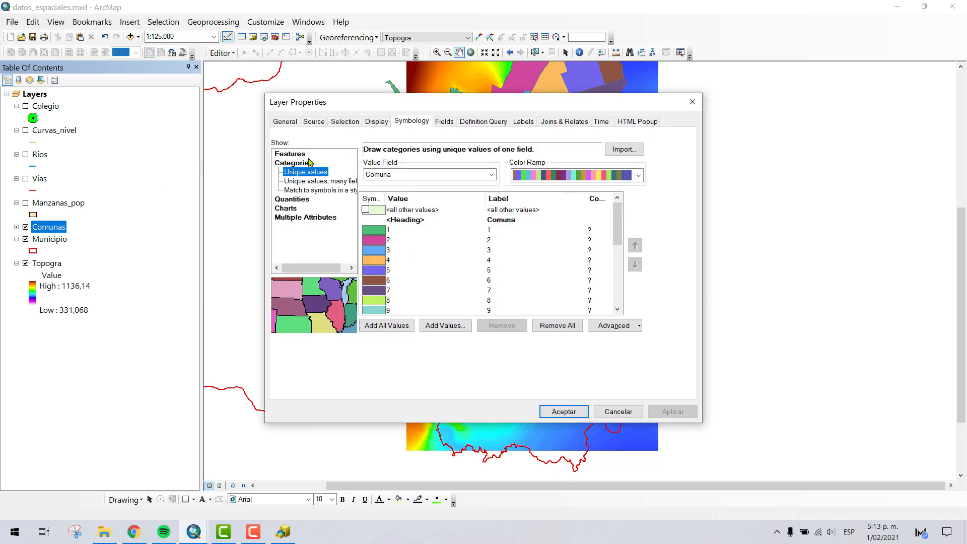
left_click(303, 155)
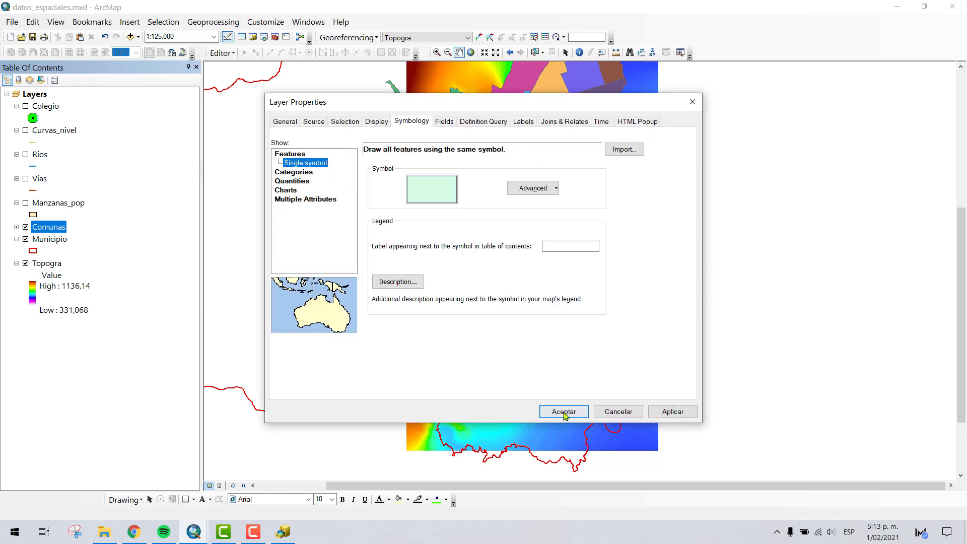
left_click(563, 412)
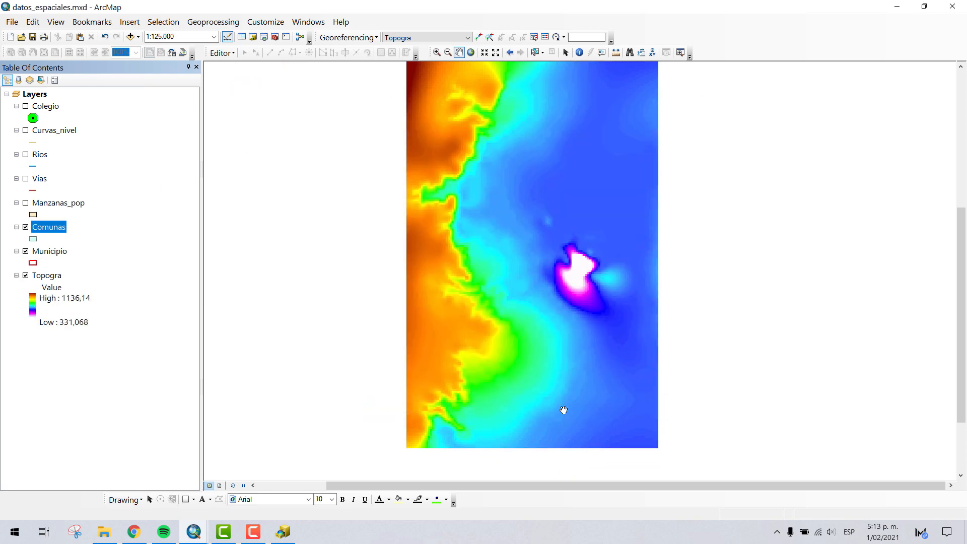
- Change the Comunas layer symbol to Hollow with a thicker black outline so the topography is visible beneath it
left_click(33, 239)
left_click(270, 216)
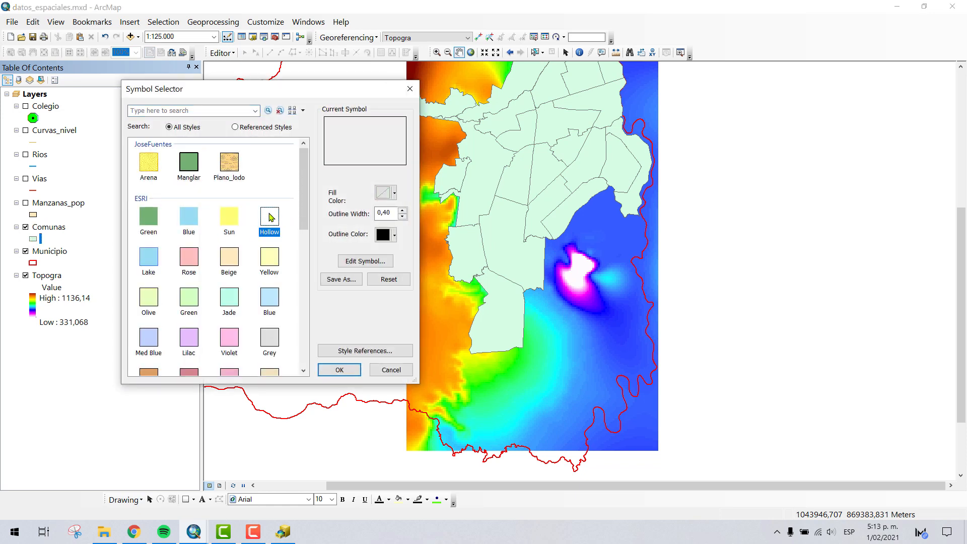
left_click(402, 210)
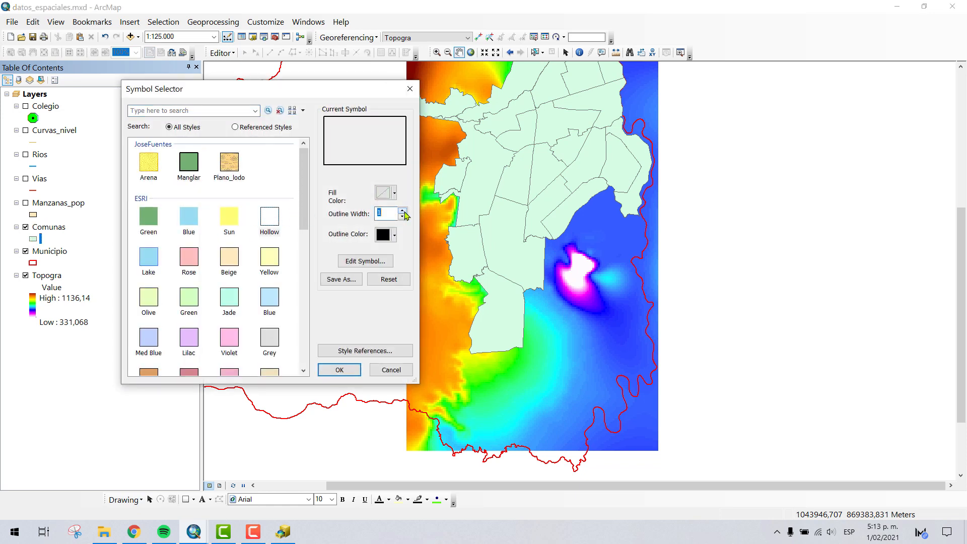
left_click(402, 210)
left_click(340, 369)
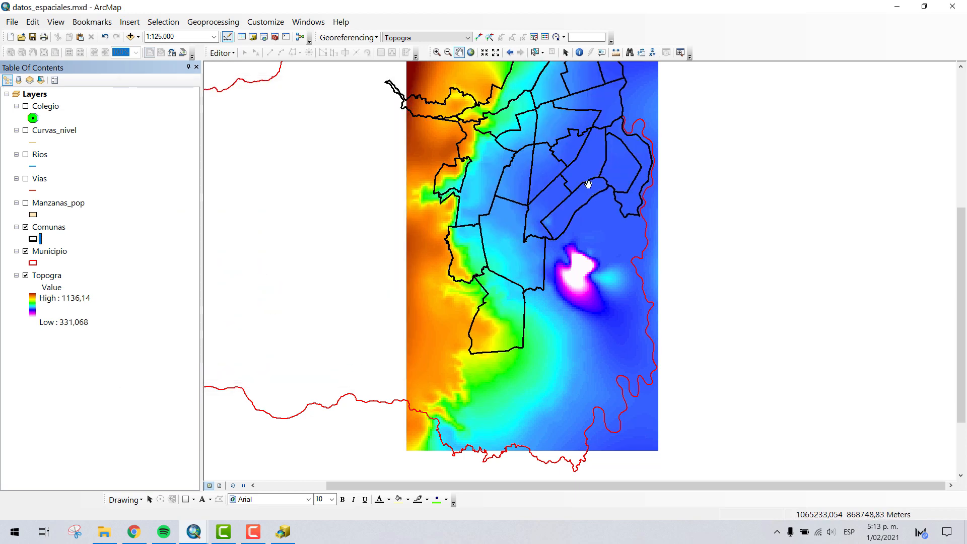
- Compare the comuna outlines with the Topogra raster, then turn on the Manzanas_pop layer and examine its blocks up close
left_click_drag(585, 187, 558, 277)
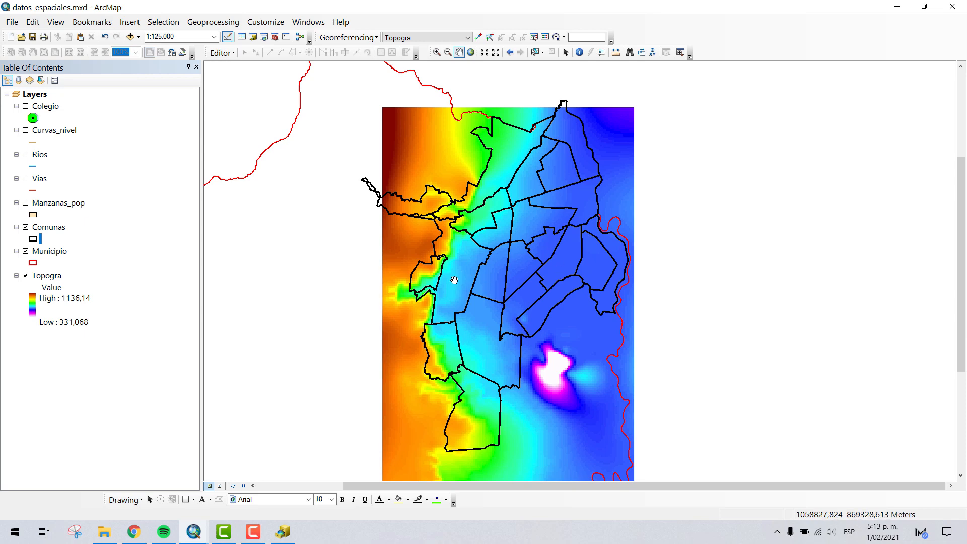
left_click_drag(455, 280, 455, 228)
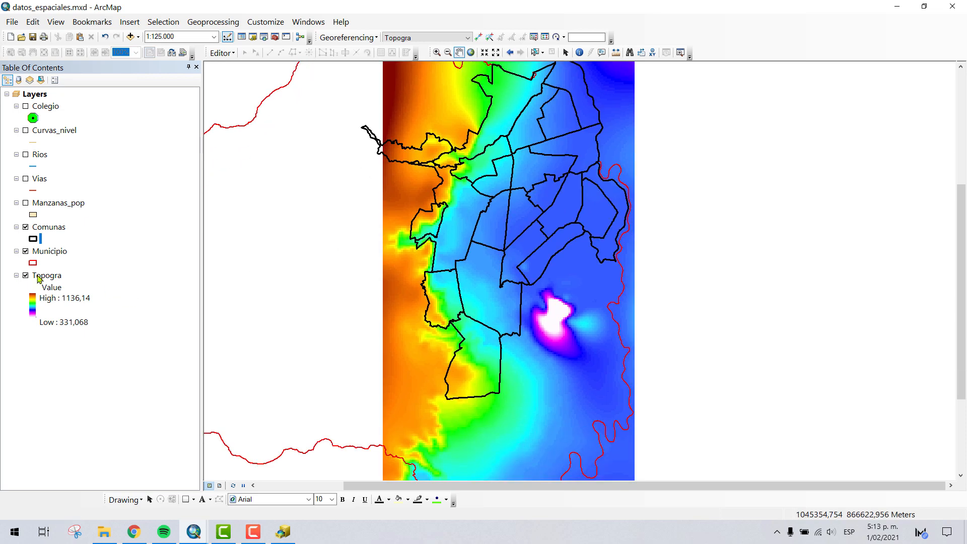
left_click_drag(499, 308, 494, 266)
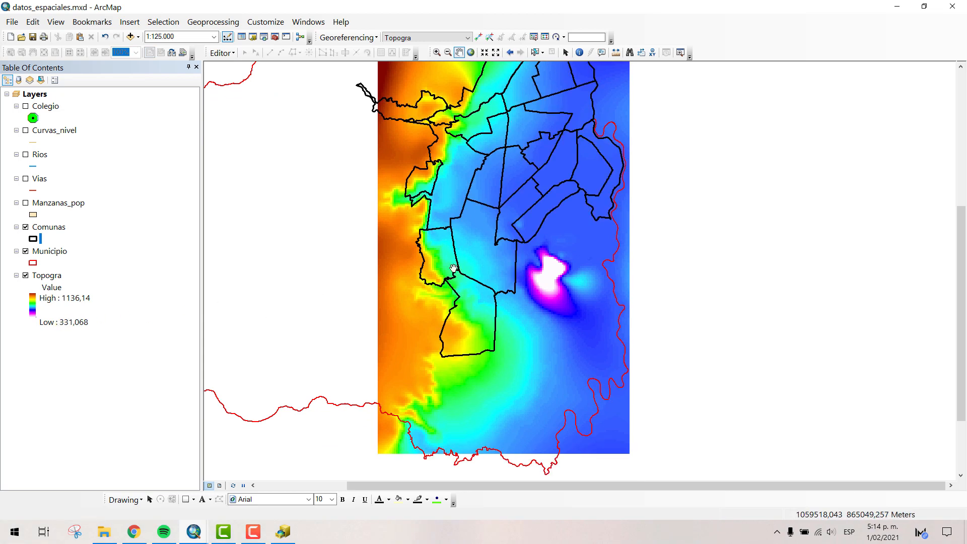
left_click_drag(443, 174, 441, 196)
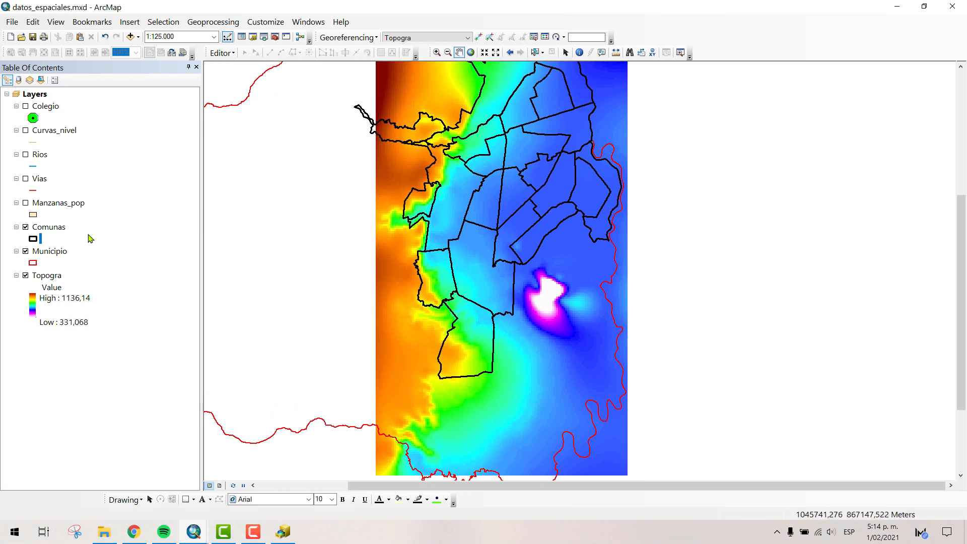
left_click(25, 206)
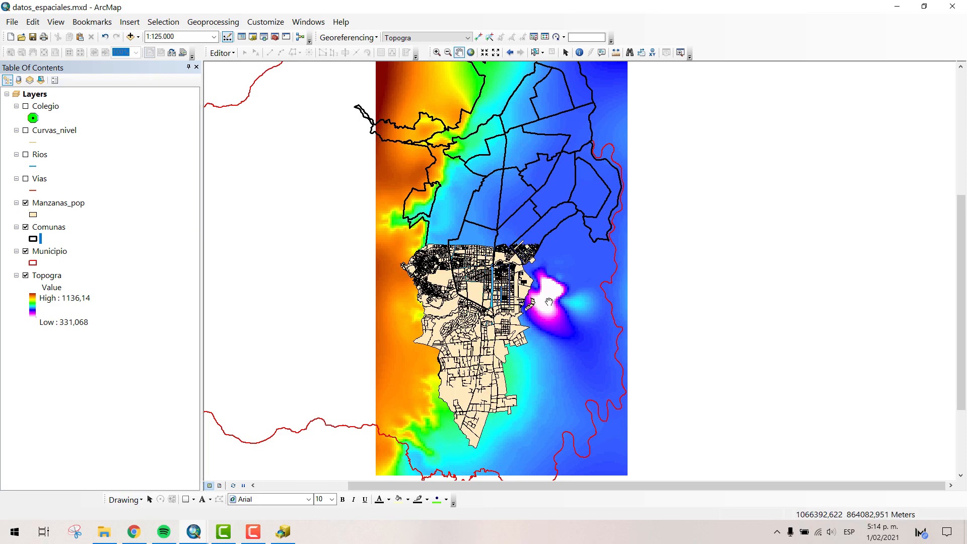
scroll(477, 294, "down", 2)
scroll(476, 294, "down", 5)
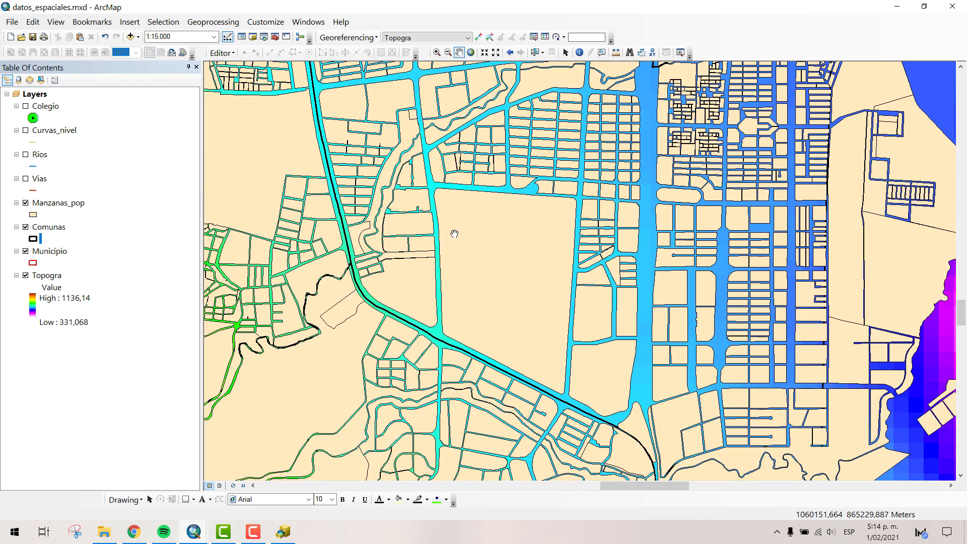
scroll(453, 230, "down", 1)
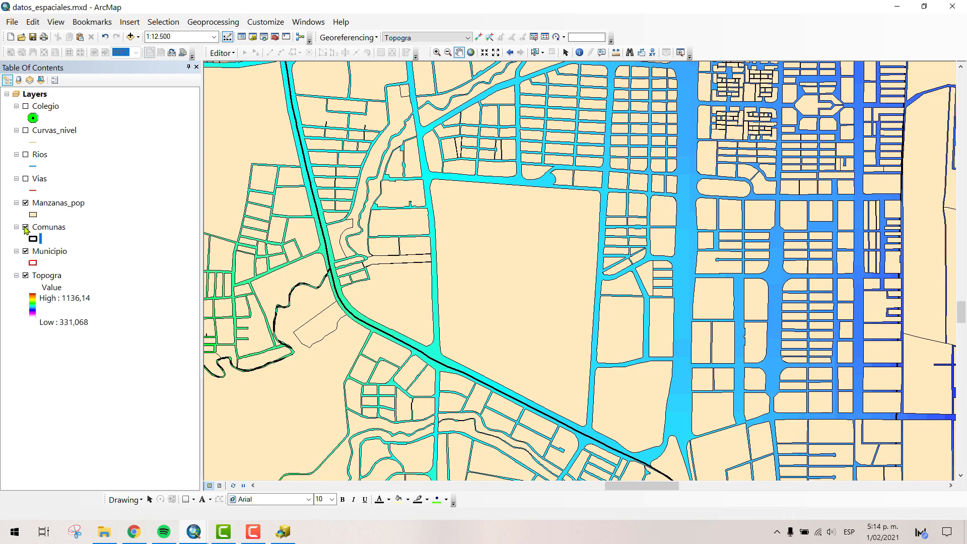
- Toggle the Comunas layer off and back on, and turn off Manzanas_pop to expose the Topogra raster
left_click(26, 228)
left_click(26, 228)
left_click(25, 203)
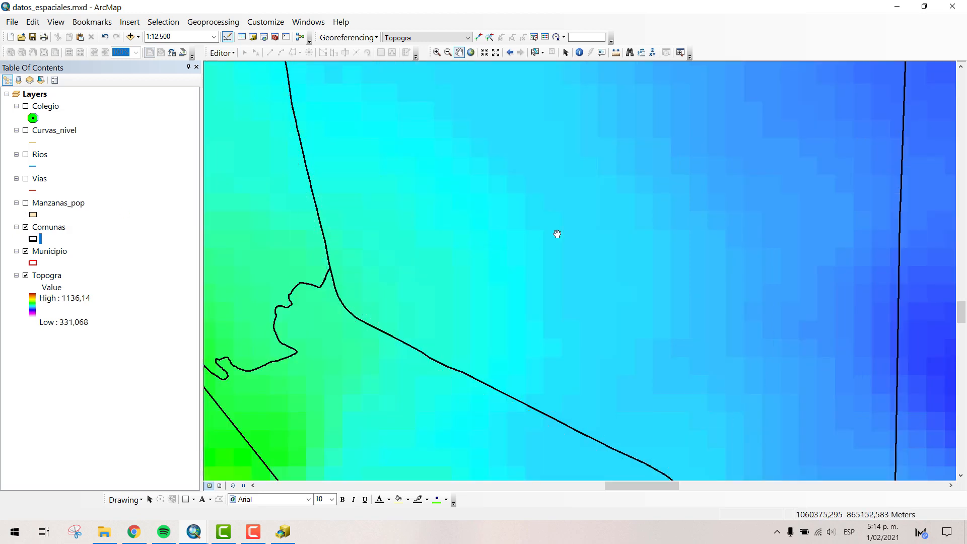
- Identify a point on the Topogra raster at 1:5.000 and restrict the identification to the Topogra layer
scroll(569, 232, "up", 3)
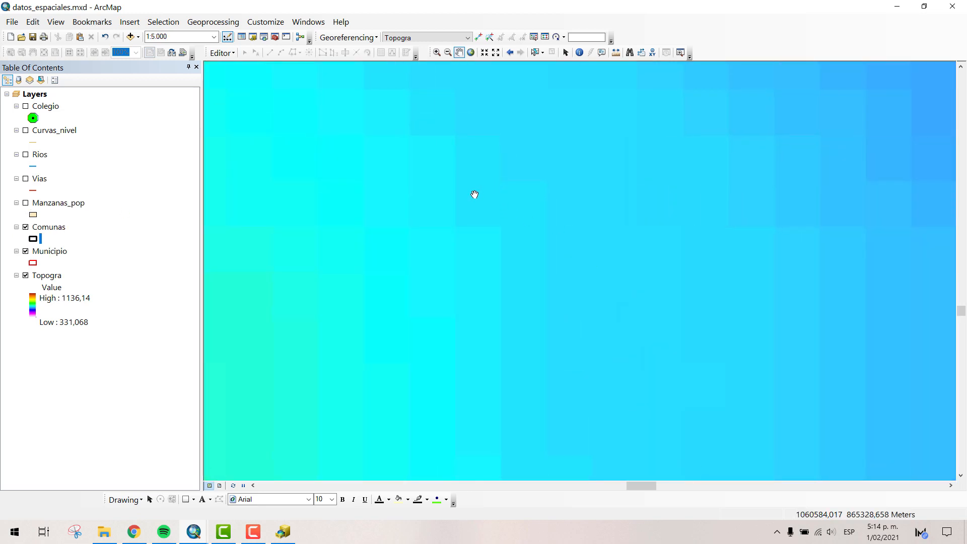
left_click(579, 53)
left_click(489, 202)
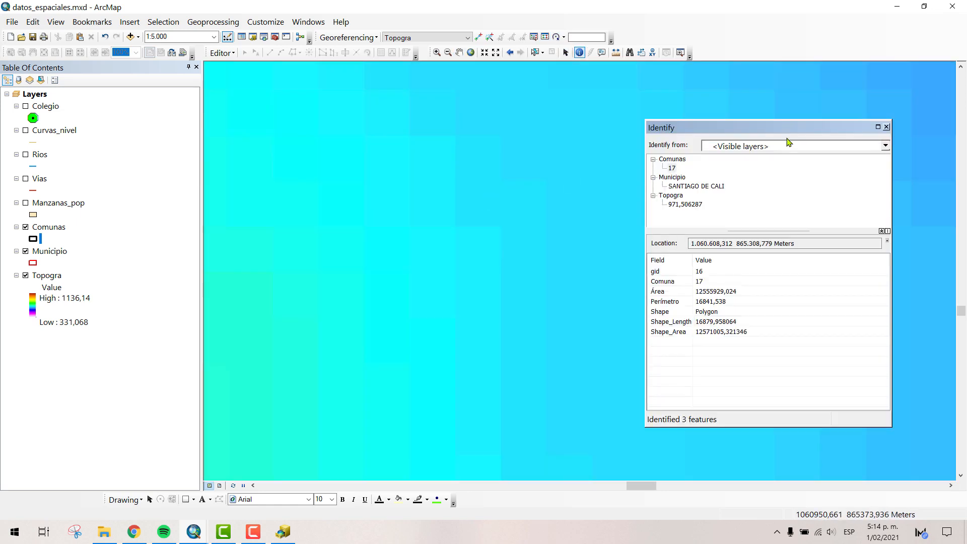
left_click(789, 146)
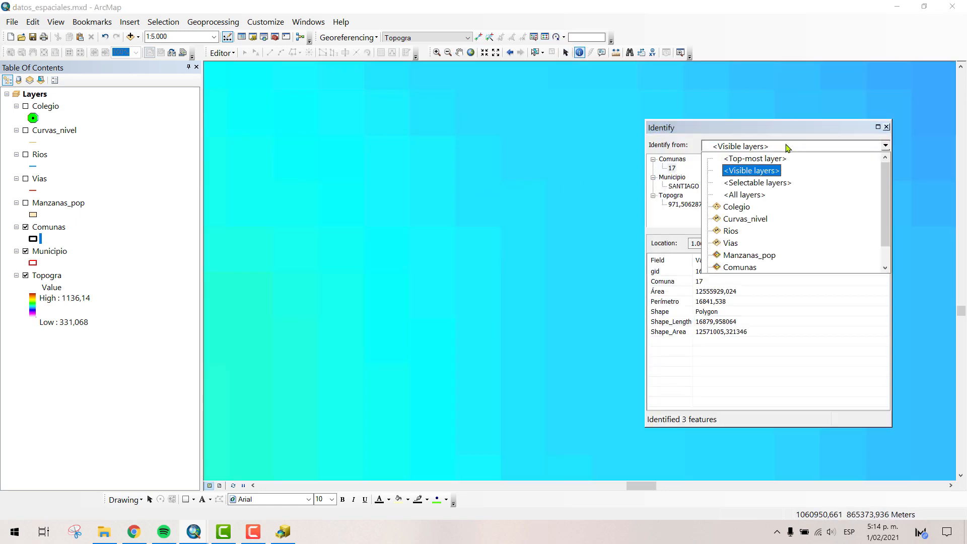
scroll(725, 237, "down", 1)
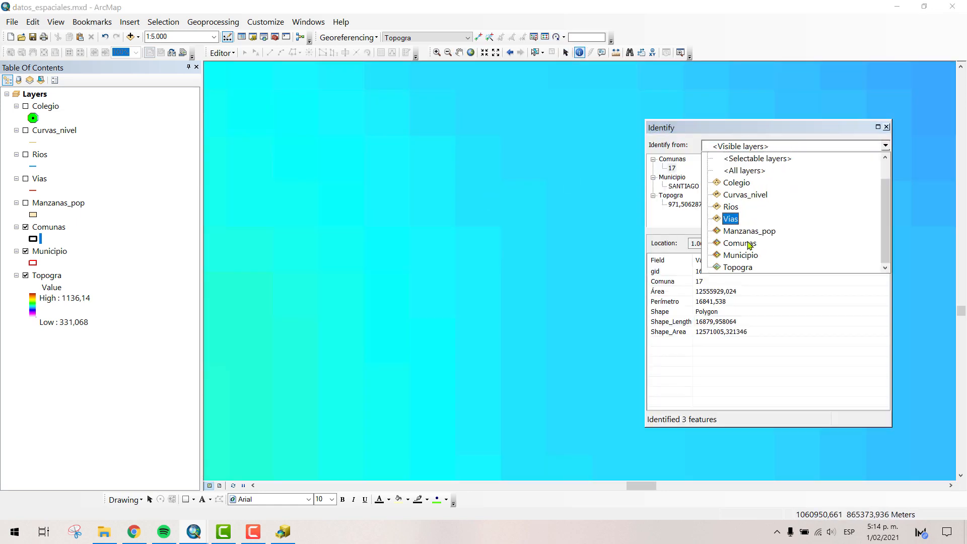
left_click(746, 268)
- Identify several neighbouring Topogra cells to compare their pixel values, and close the results
left_click(485, 198)
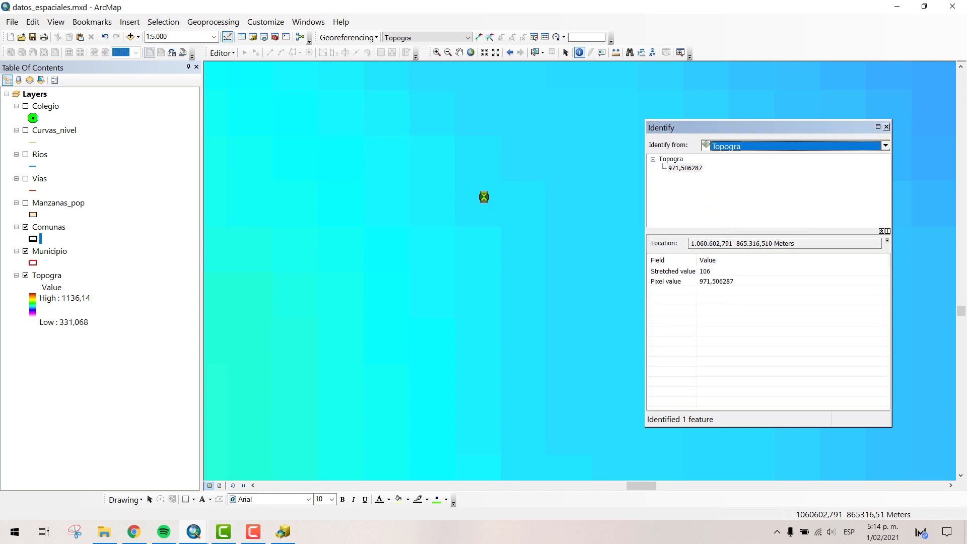
left_click(481, 203)
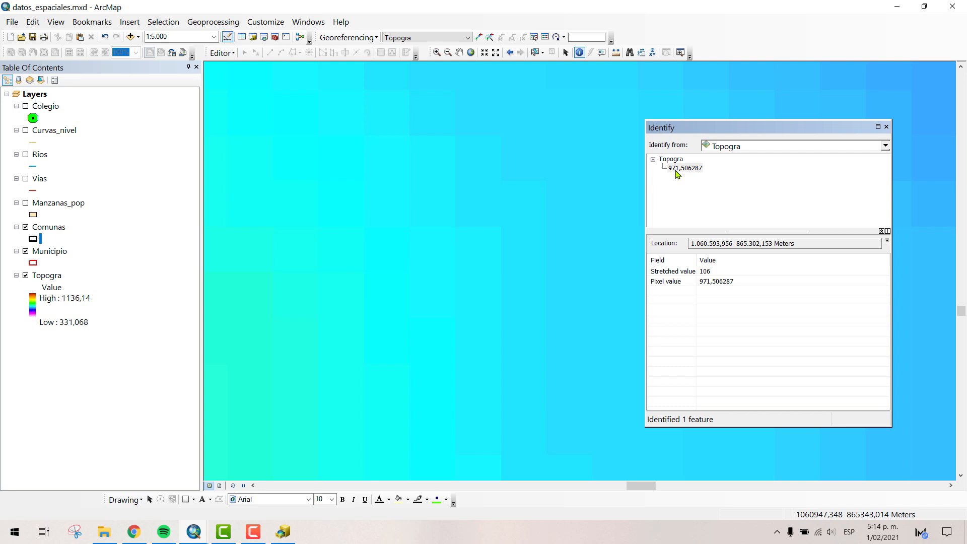
left_click(534, 197)
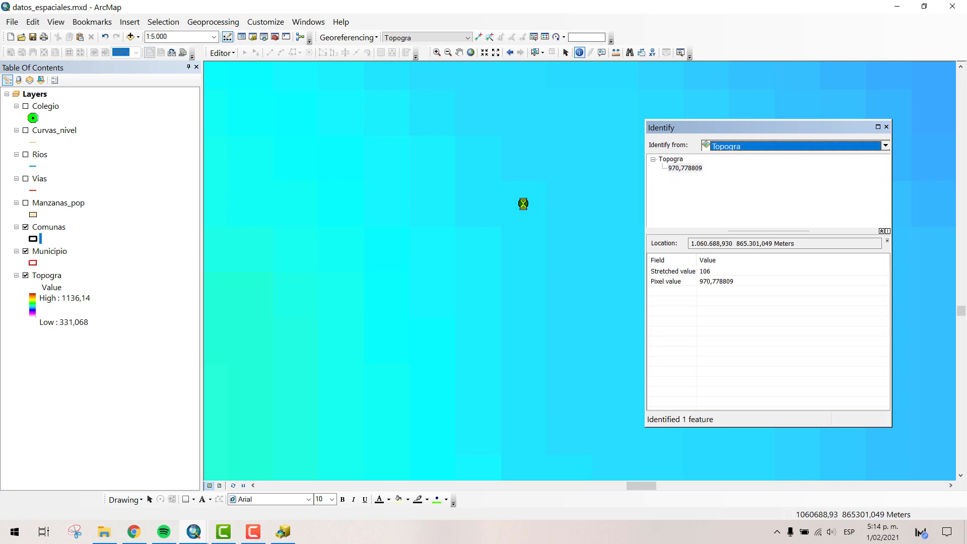
left_click(482, 252)
left_click(476, 296)
left_click(484, 366)
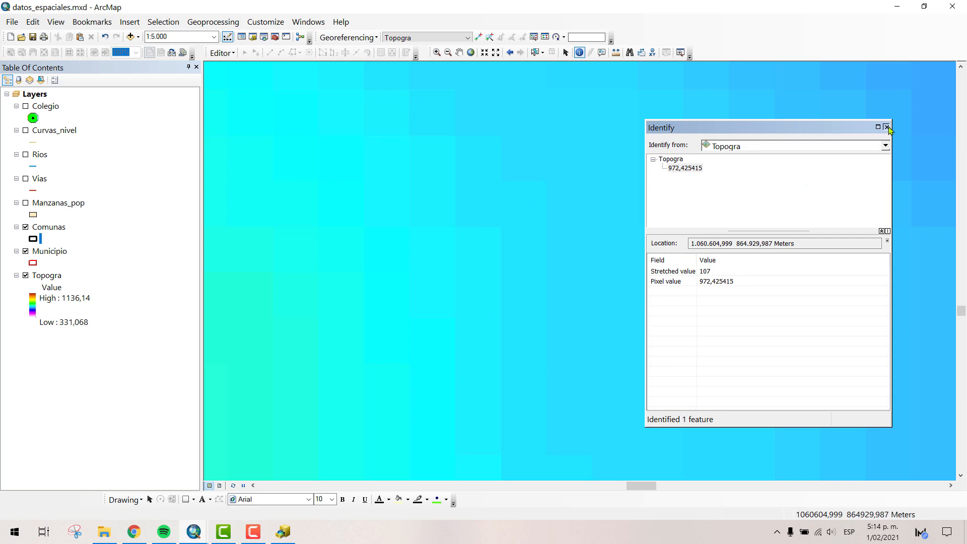
left_click(886, 127)
- Examine the whole Topogra raster against the municipality boundary and inspect the cells at its northwest corner
scroll(547, 240, "down", 4)
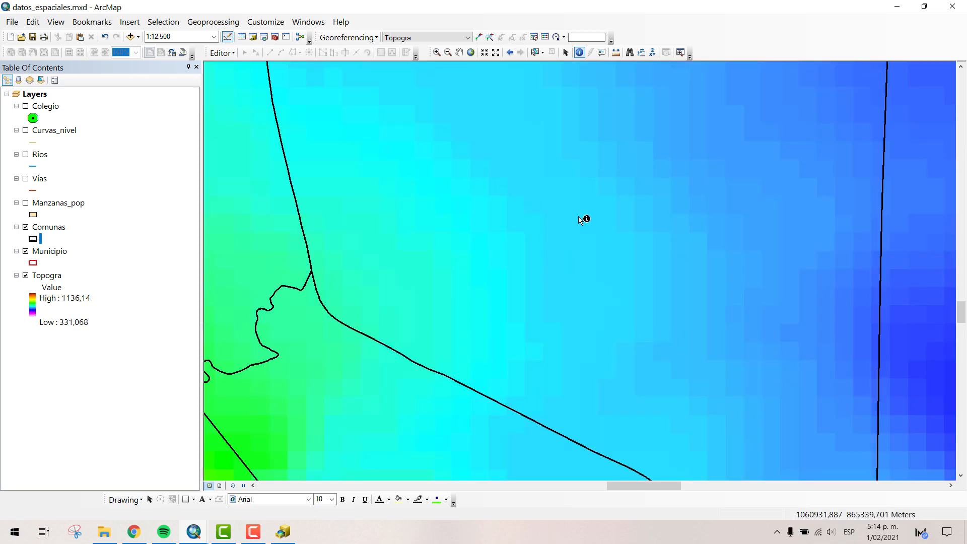
scroll(539, 286, "down", 3)
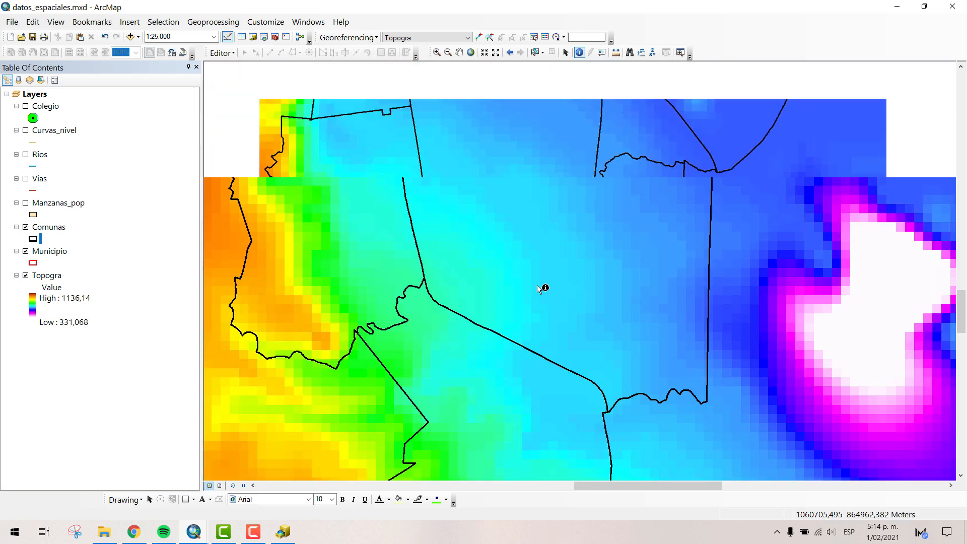
scroll(560, 275, "down", 2)
scroll(556, 274, "down", 3)
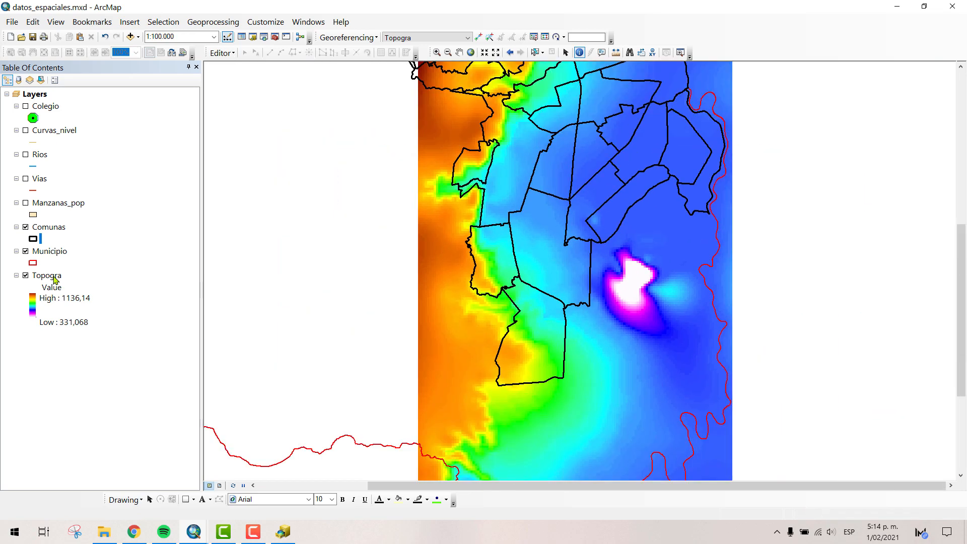
scroll(512, 261, "down", 2)
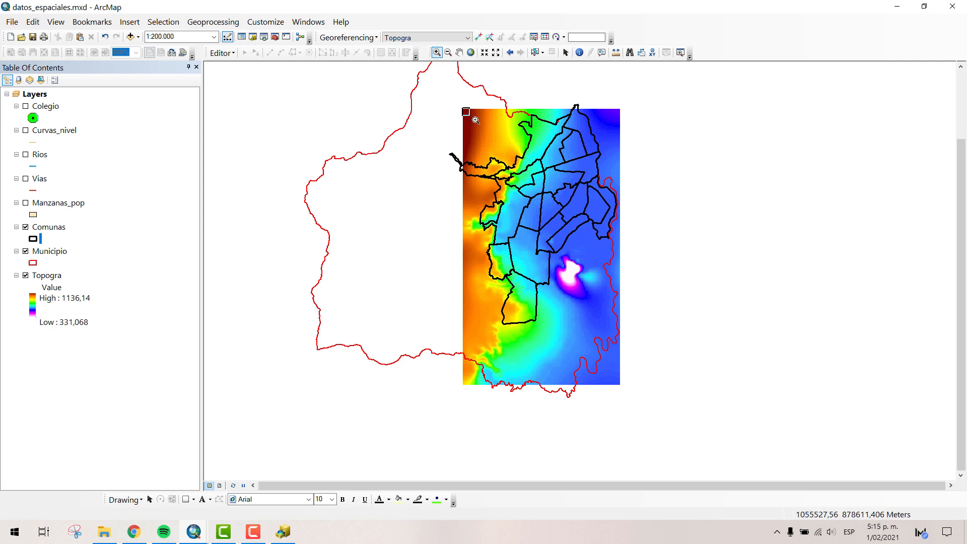
left_click_drag(467, 111, 503, 130)
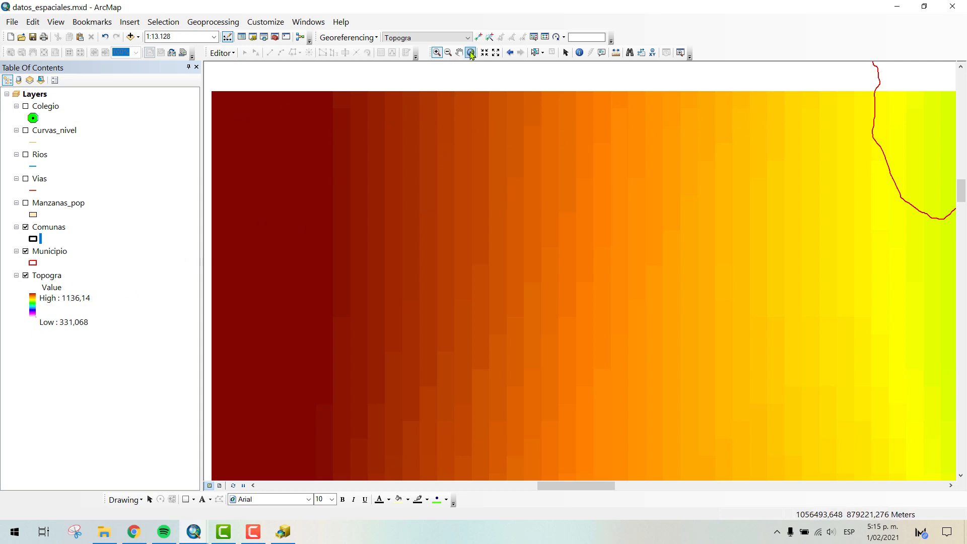
left_click(510, 53)
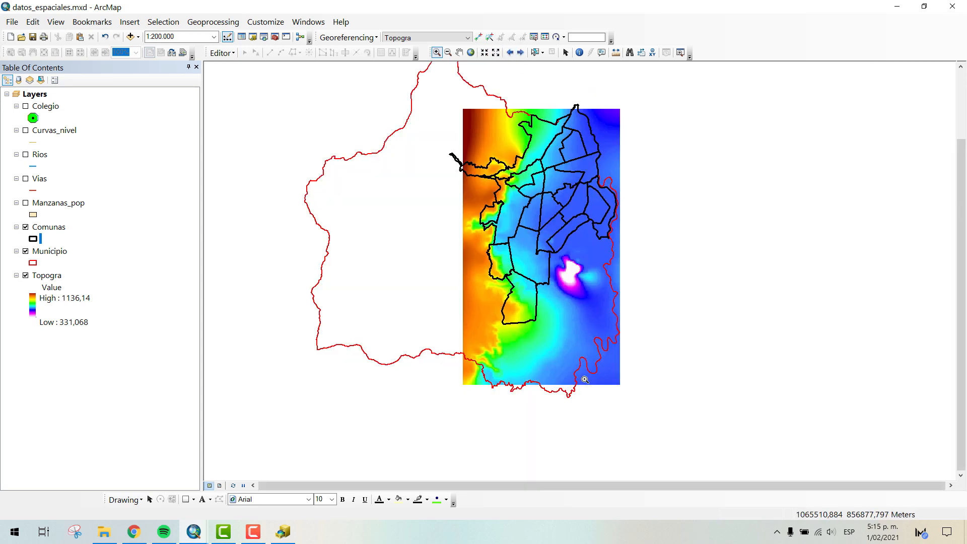
- Identify the pixel value at the southeast corner of the Topogra raster, and return to the 1:200.000 view
left_click_drag(624, 378, 614, 390)
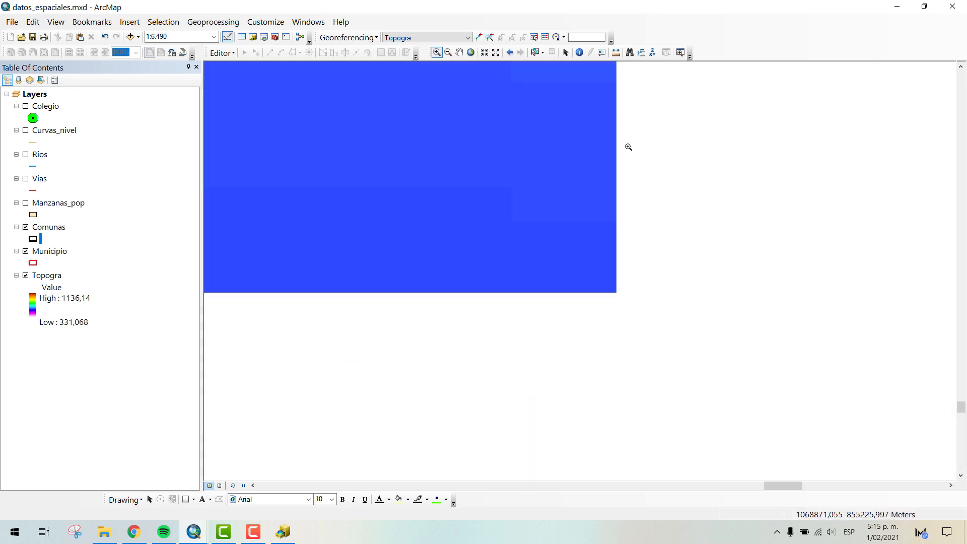
left_click(578, 53)
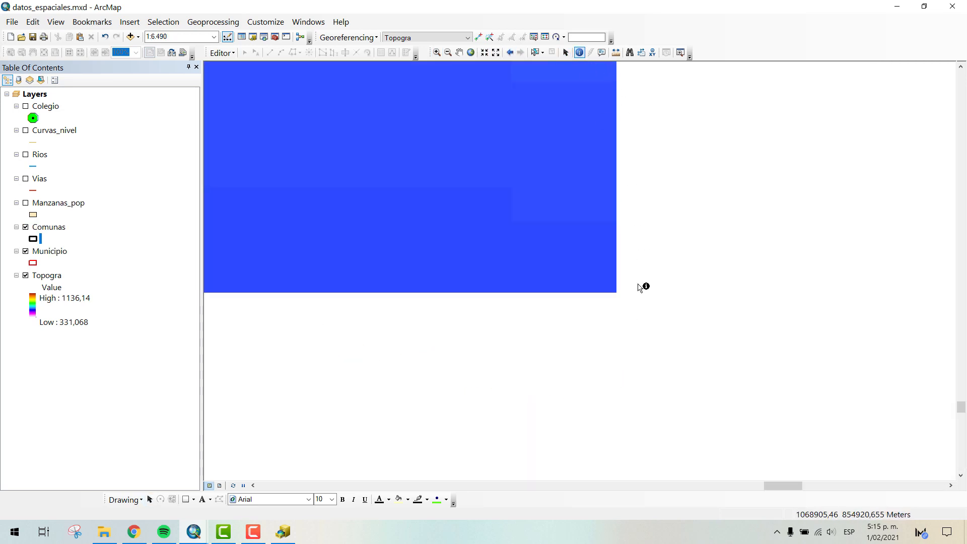
left_click(608, 287)
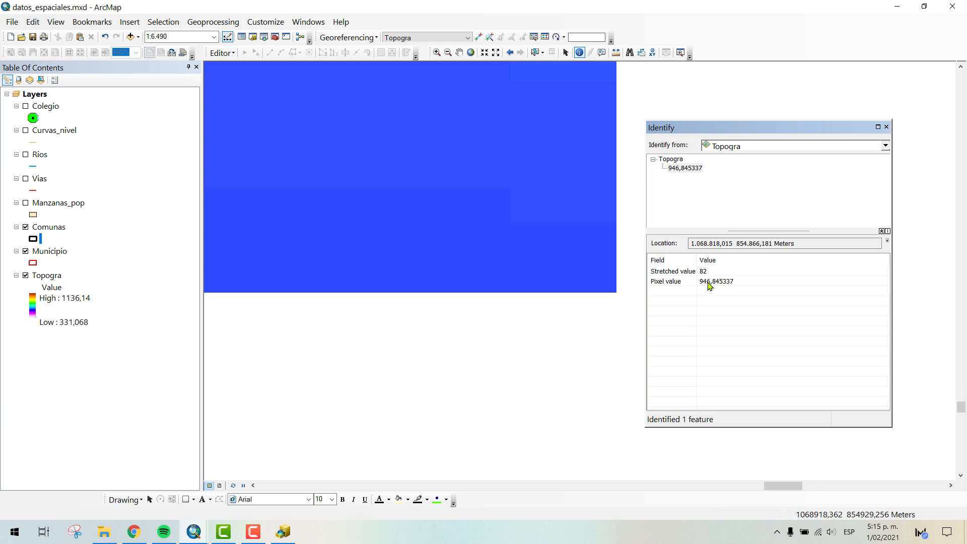
left_click(614, 290)
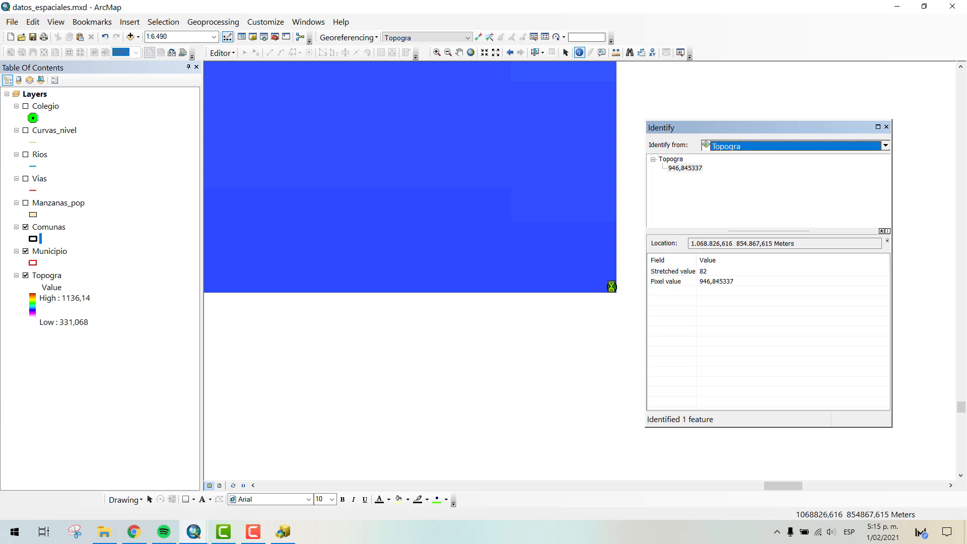
left_click(613, 290)
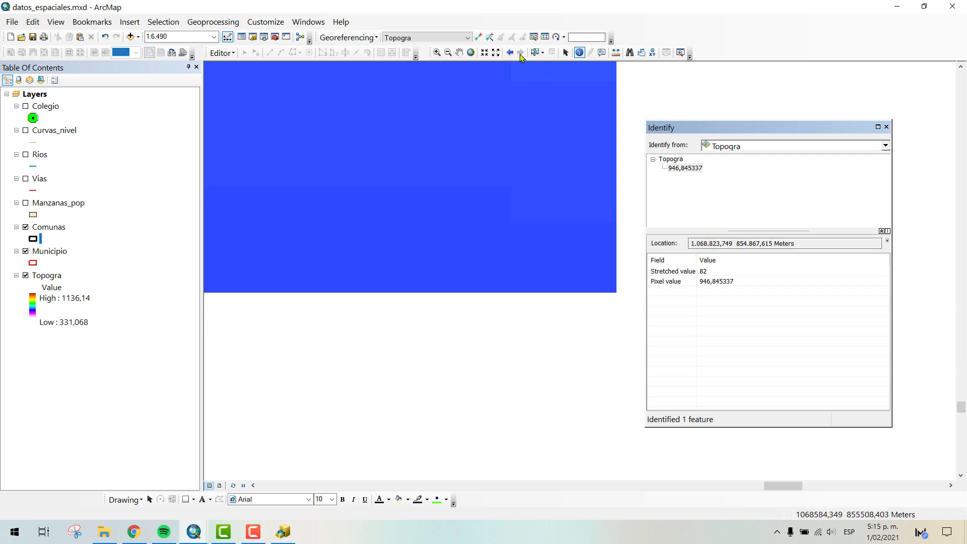
left_click(471, 53)
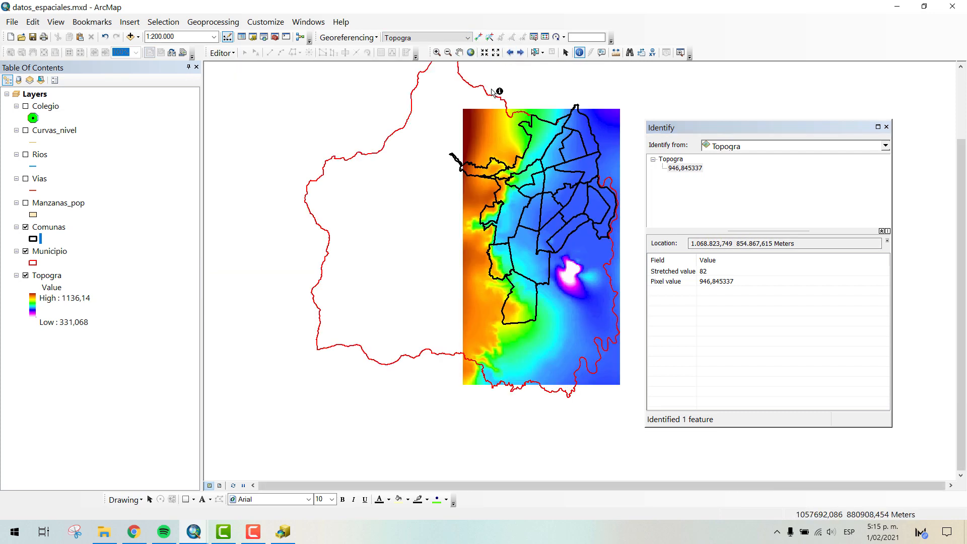
- Identify the pixel value at the northwest corner of the Topogra raster, and restore the previous extent
left_click(437, 53)
left_click_drag(459, 105, 472, 117)
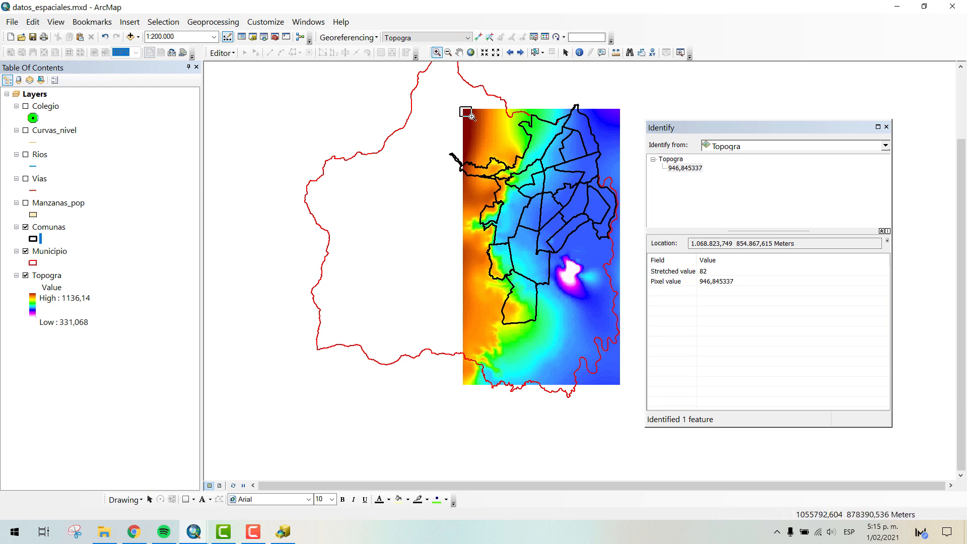
left_click(579, 53)
left_click(459, 156)
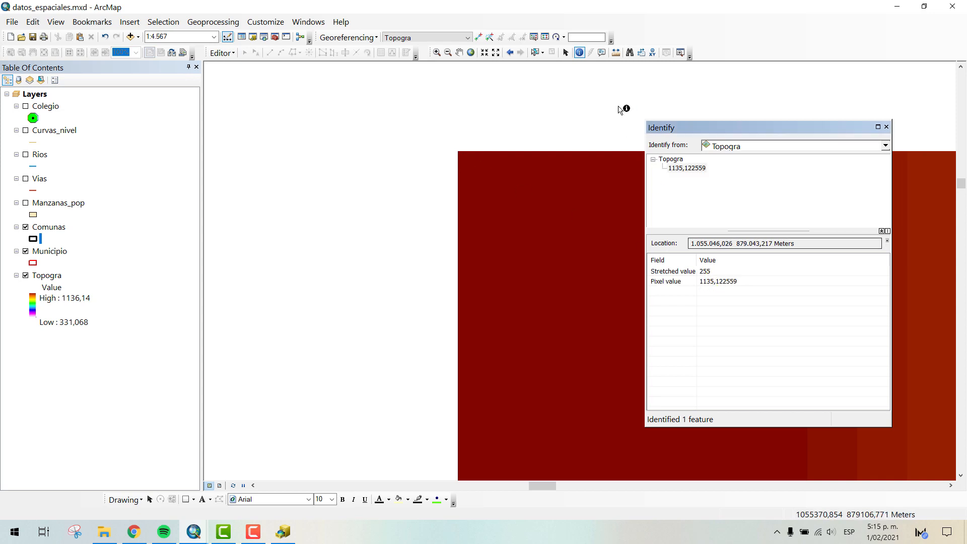
left_click(509, 53)
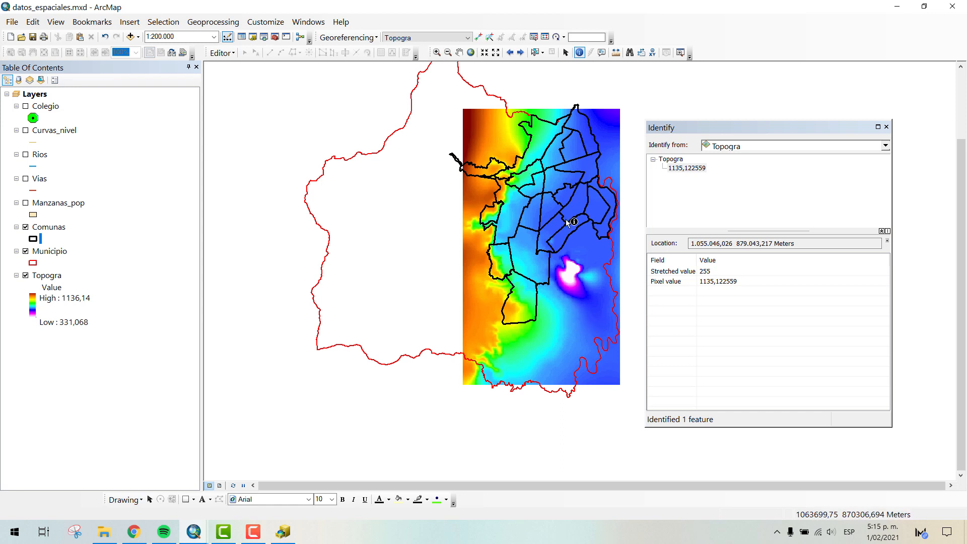
- Show the Manzanas_pop layer and symbolize its blocks with no fill and a red outline
left_click(26, 203)
left_click(34, 215)
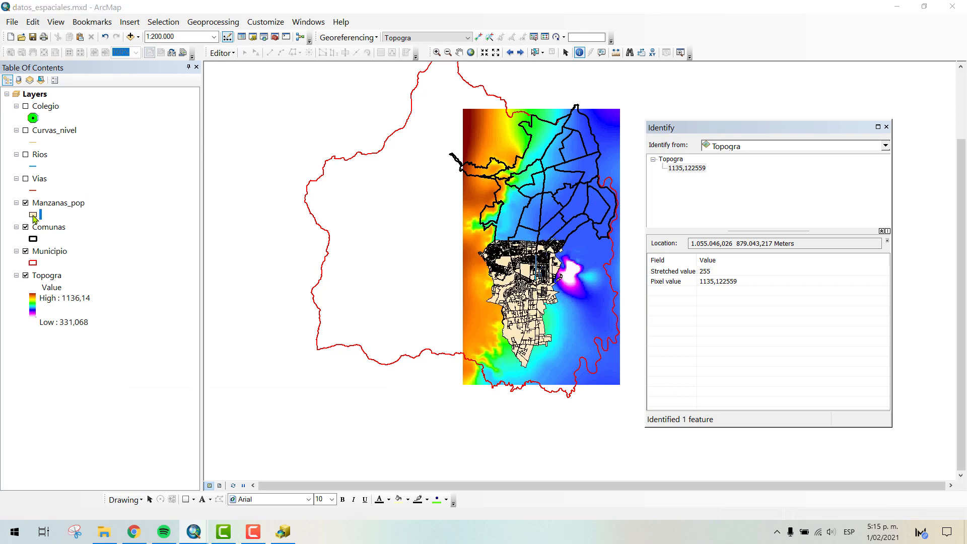
left_click(393, 194)
left_click(403, 210)
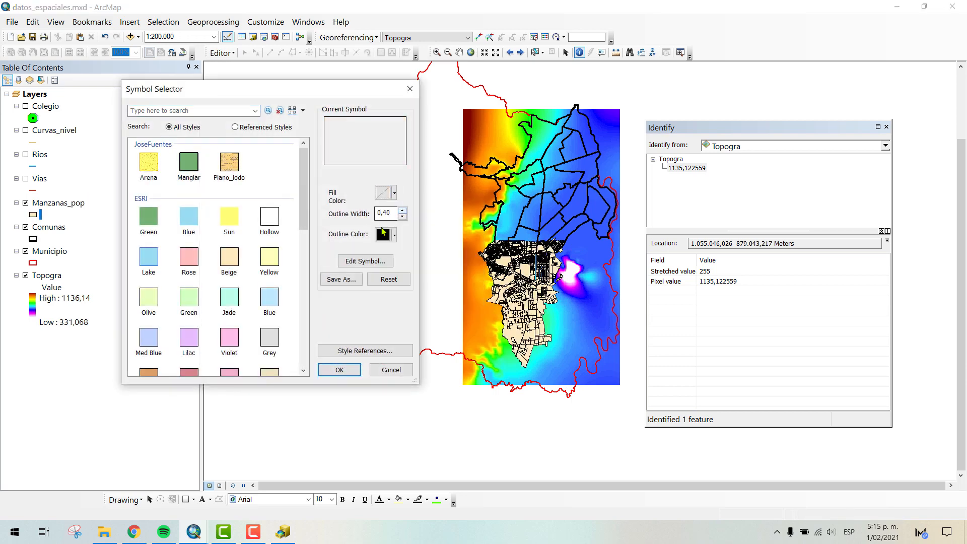
left_click(394, 235)
left_click(389, 283)
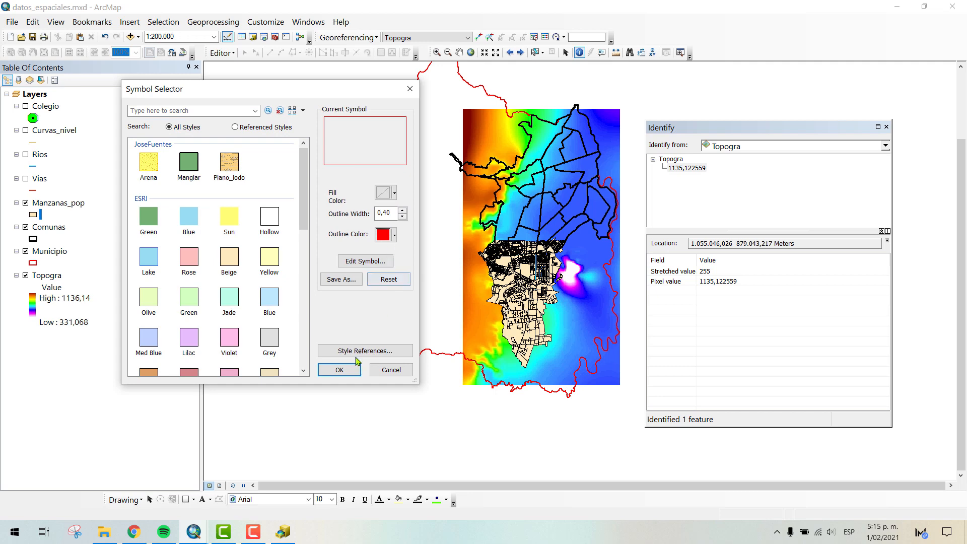
left_click(346, 371)
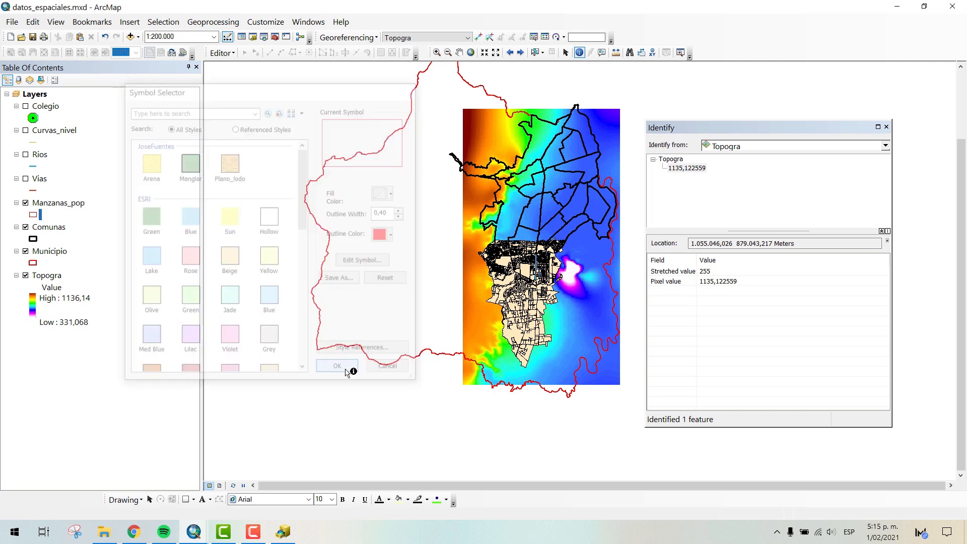
- Close the identify results and examine the Manzanas_pop blocks over the raster cells around the large central block at 1:6.000
left_click(437, 52)
left_click_drag(537, 260, 514, 289)
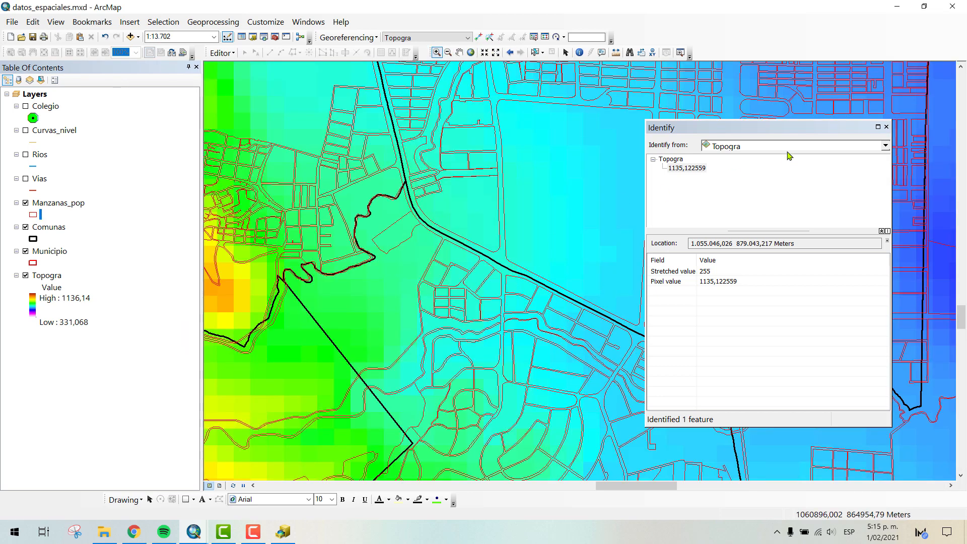
left_click(885, 127)
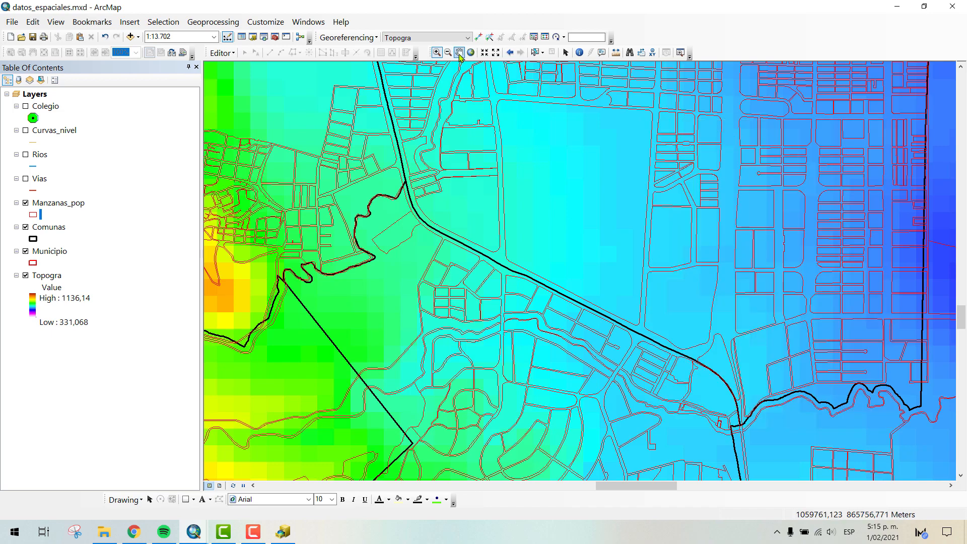
left_click(458, 53)
left_click_drag(645, 136, 600, 249)
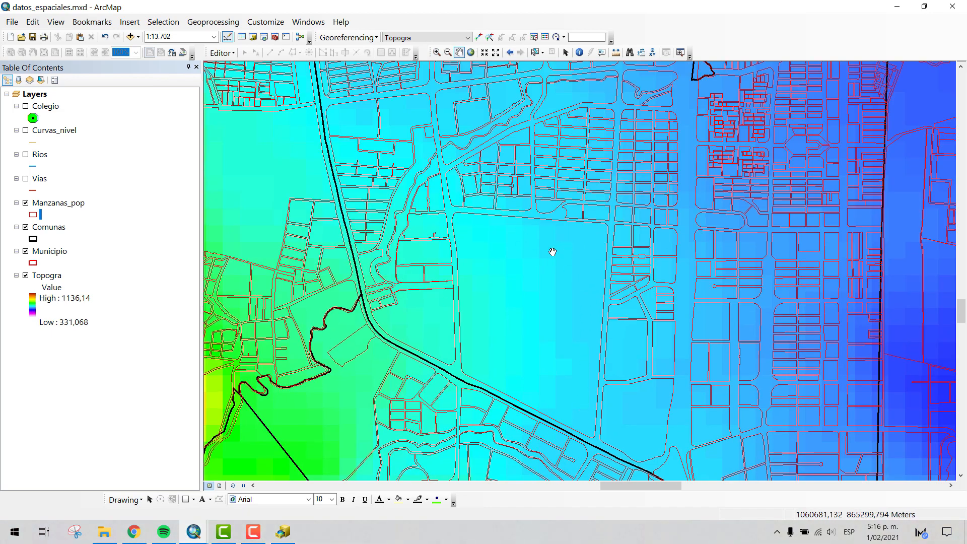
scroll(545, 211, "down", 4)
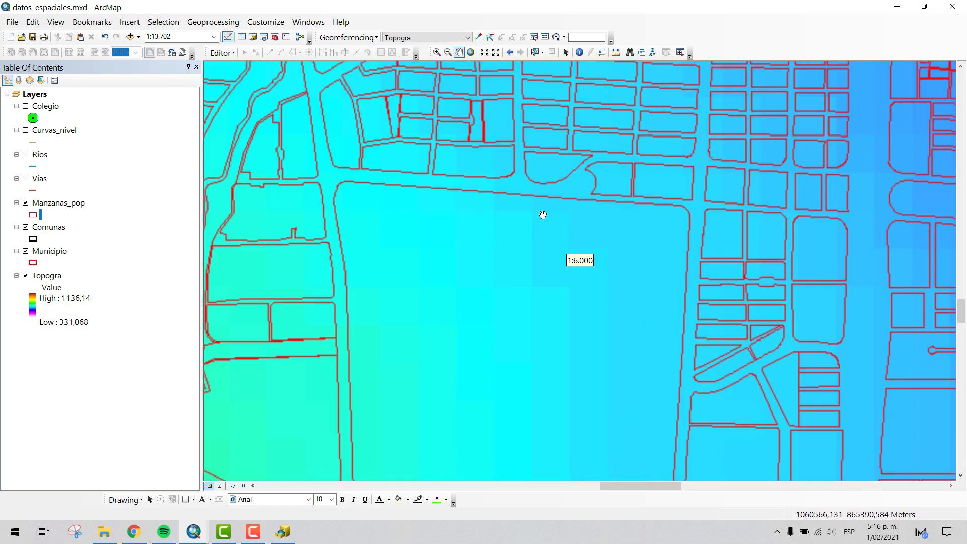
left_click_drag(556, 259, 598, 152)
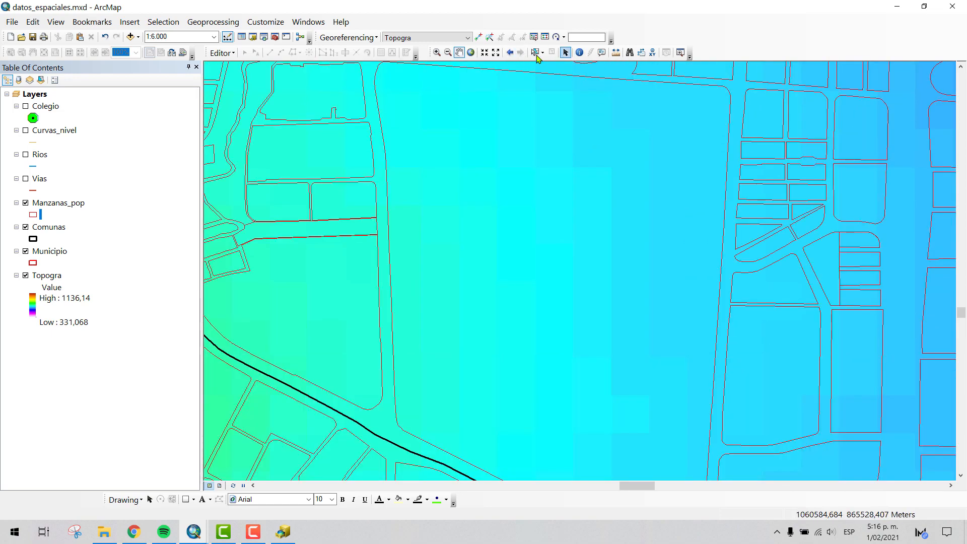
- Select the large block, the small block east of it and the street gap between them, hiding the Topogra raster
left_click(533, 52)
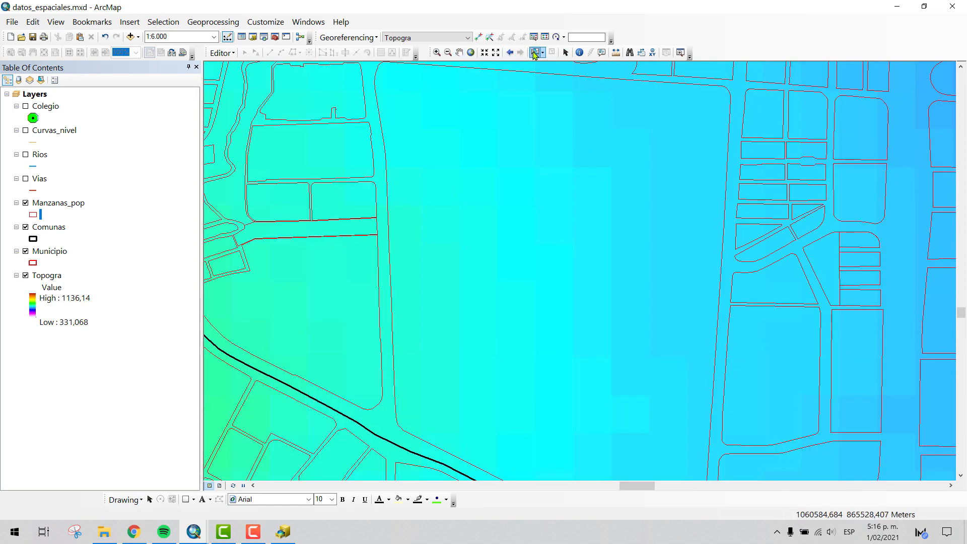
left_click(527, 77)
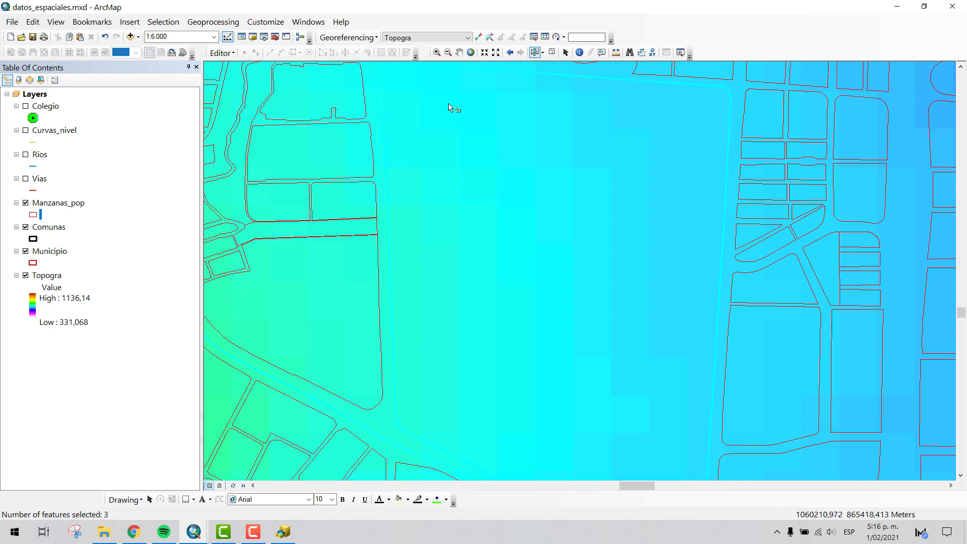
left_click(778, 96)
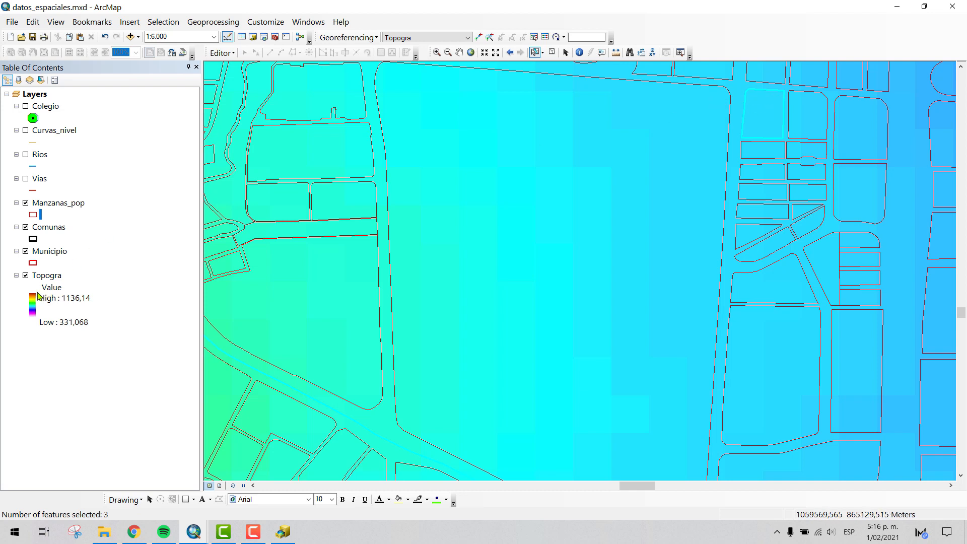
left_click(26, 275)
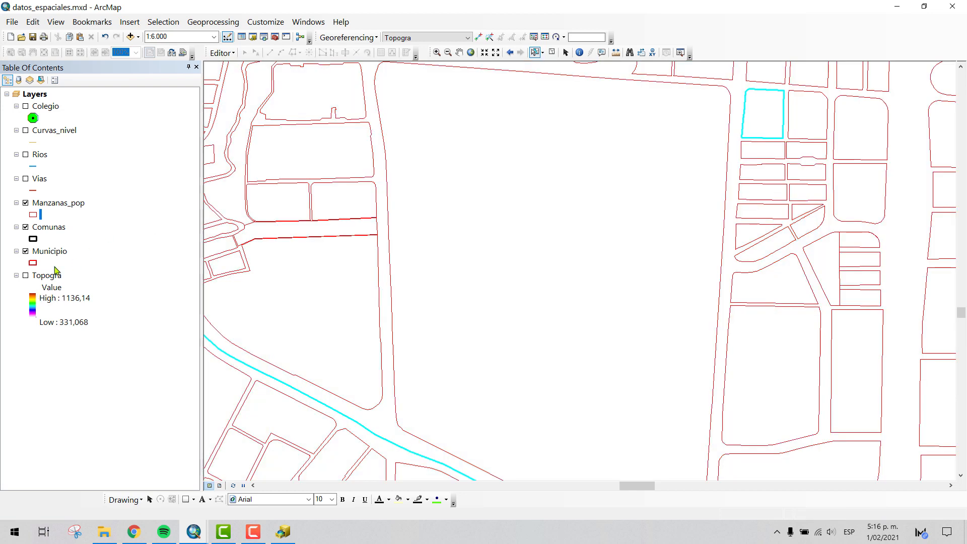
left_click(736, 99)
- Identify the street gap northeast of the large block, and restrict Identify to the visible layers
left_click(579, 53)
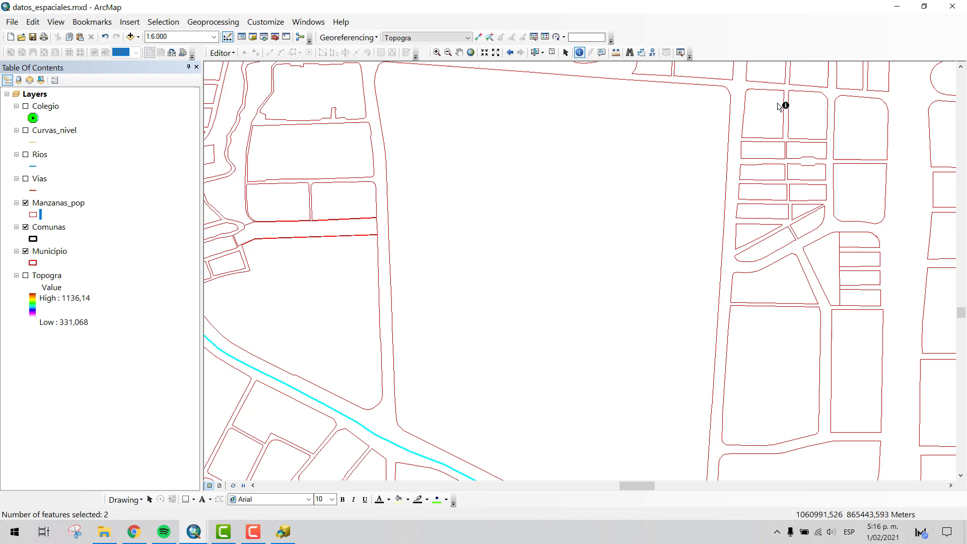
left_click(734, 89)
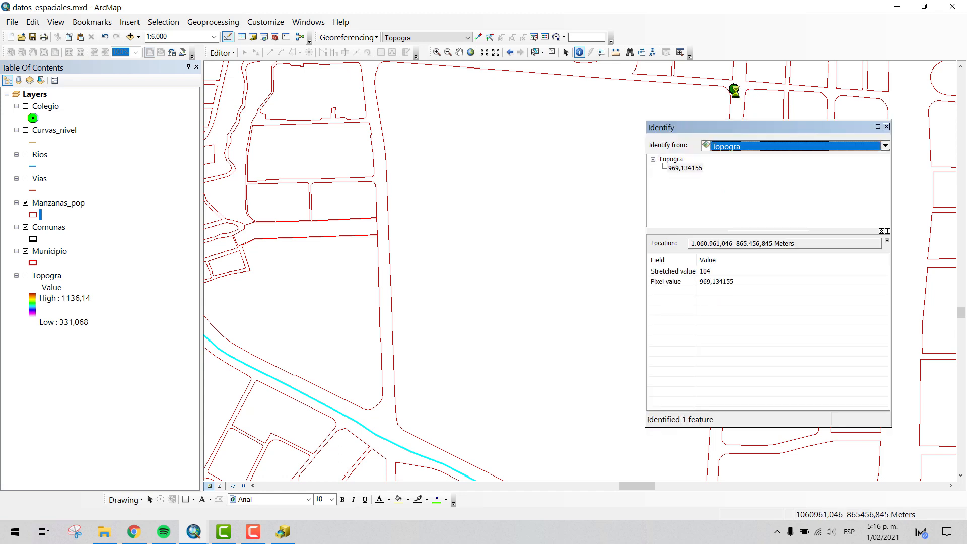
left_click(739, 146)
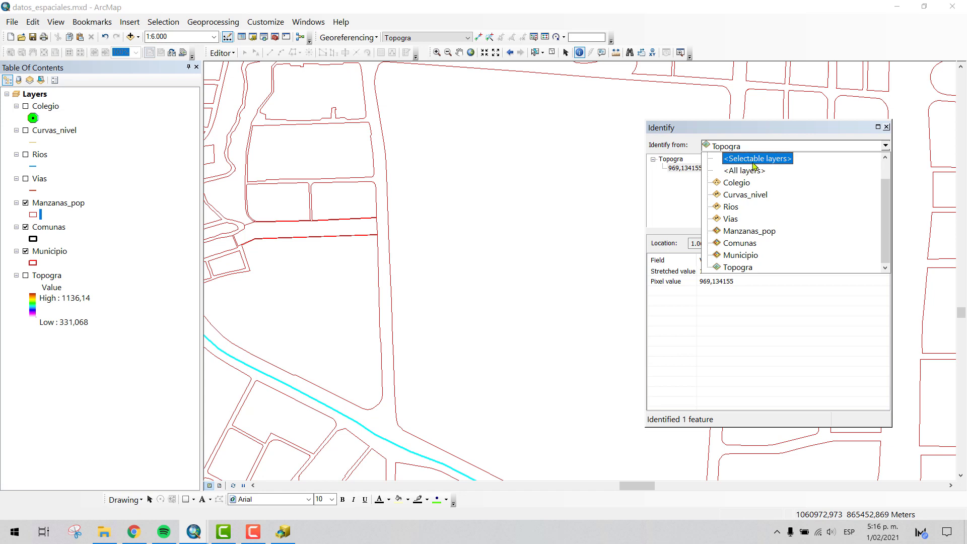
left_click(755, 170)
left_click(818, 146)
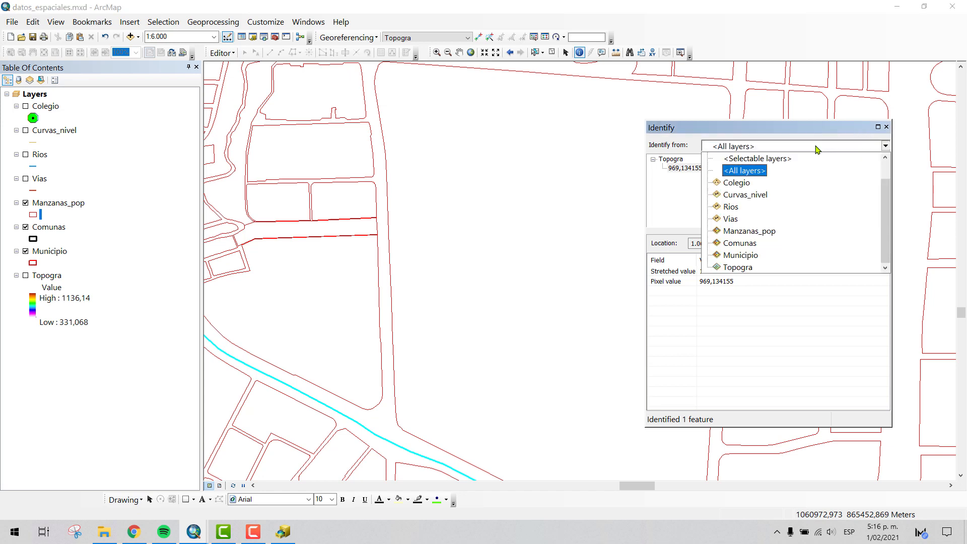
scroll(790, 162, "up", 1)
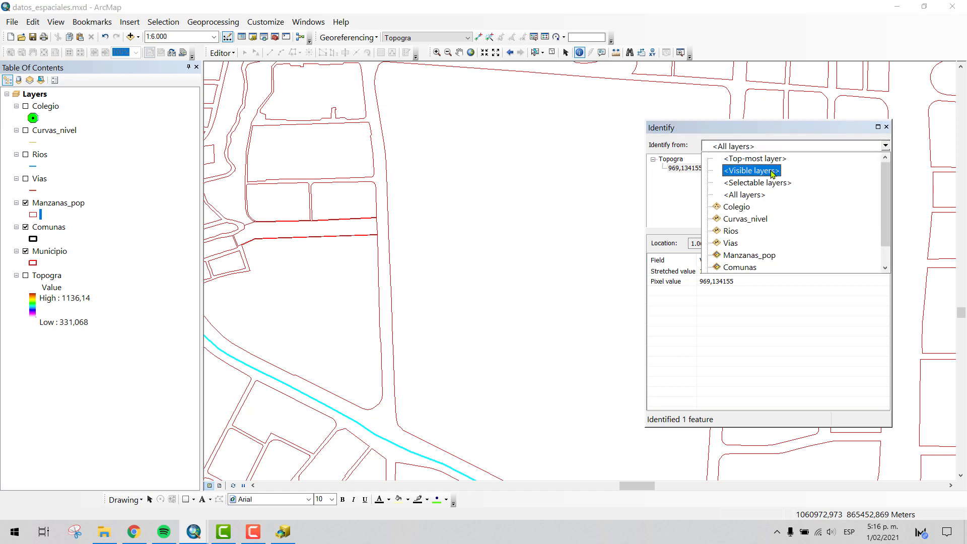
left_click(772, 170)
left_click(886, 126)
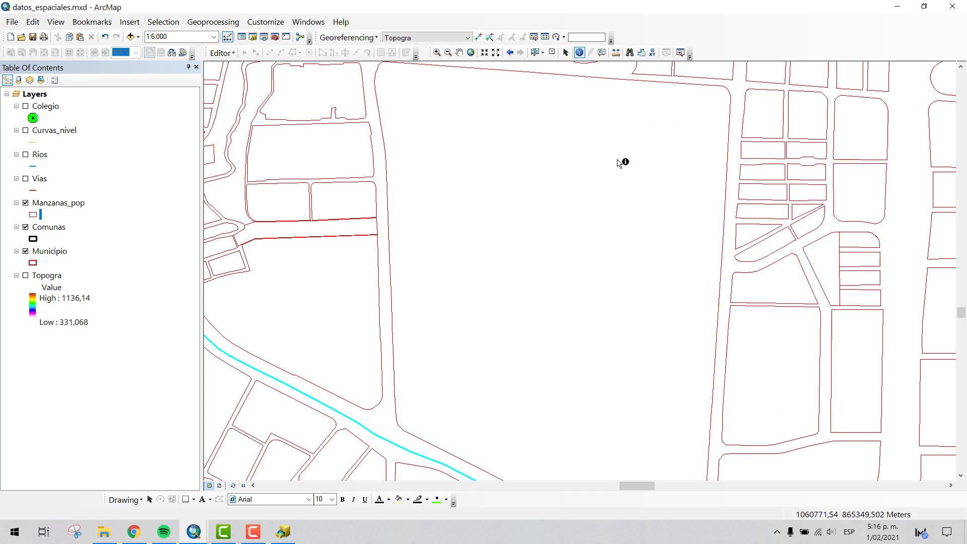
- Identify the large block repeatedly while hiding the Municipio and Comunas layers, leaving only Manzanas_pop to query
left_click(591, 211)
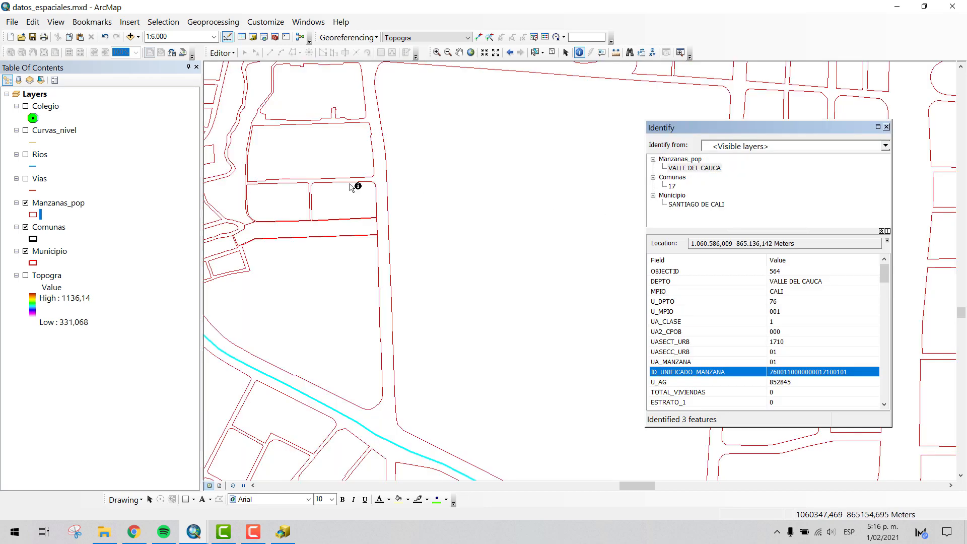
left_click(25, 252)
left_click(511, 144)
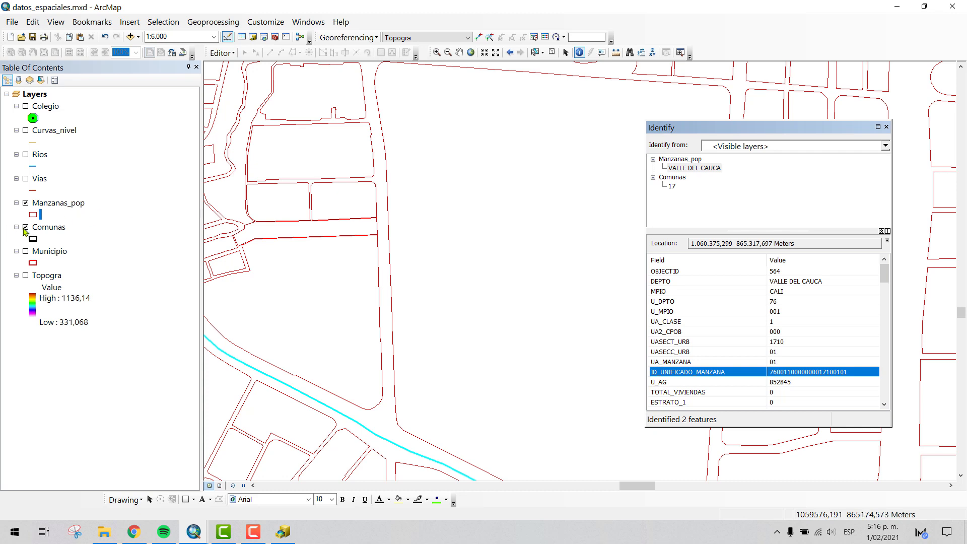
left_click(26, 228)
left_click(505, 163)
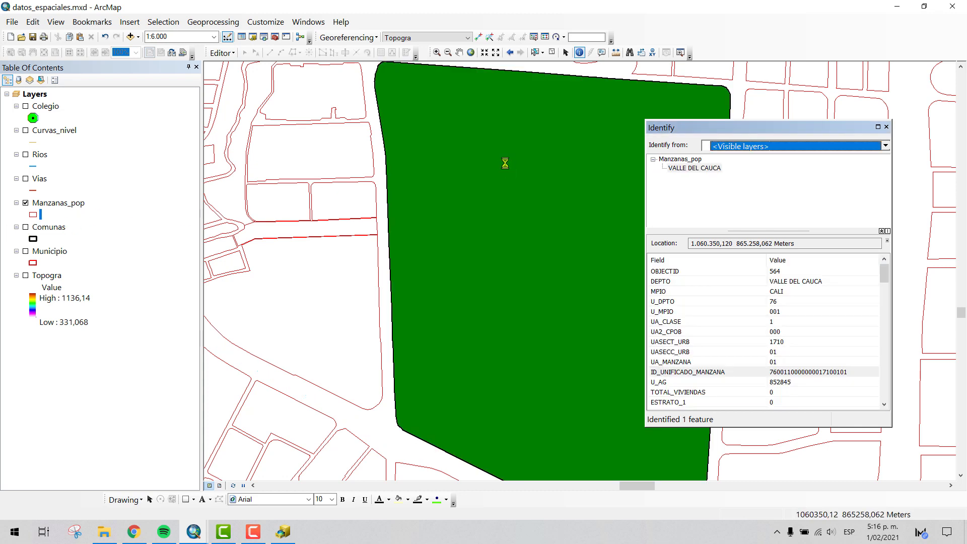
left_click(508, 161)
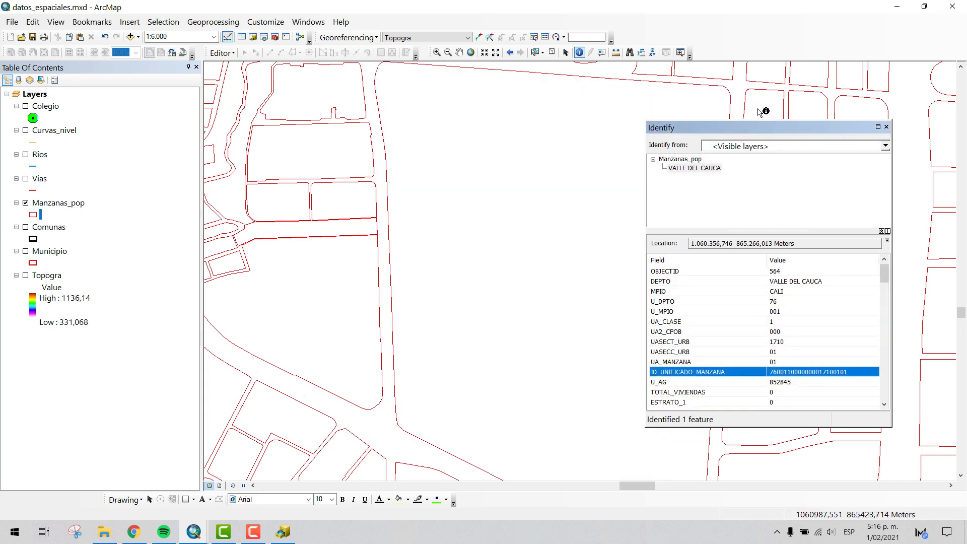
- Compare the attributes of the small northeast block, the large block and the empty street gap, moving the identify results aside
left_click(761, 111)
left_click_drag(771, 128, 252, 190)
left_click(765, 110)
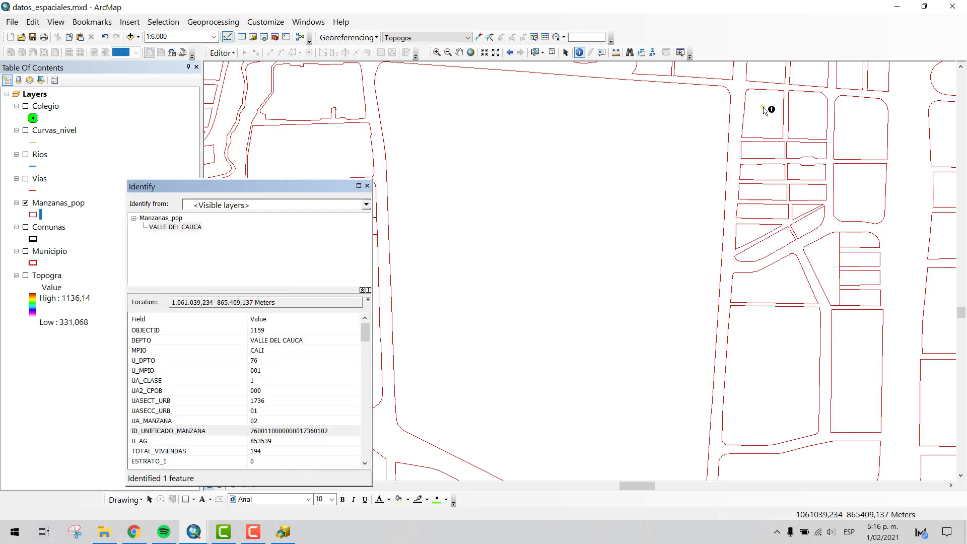
left_click(696, 131)
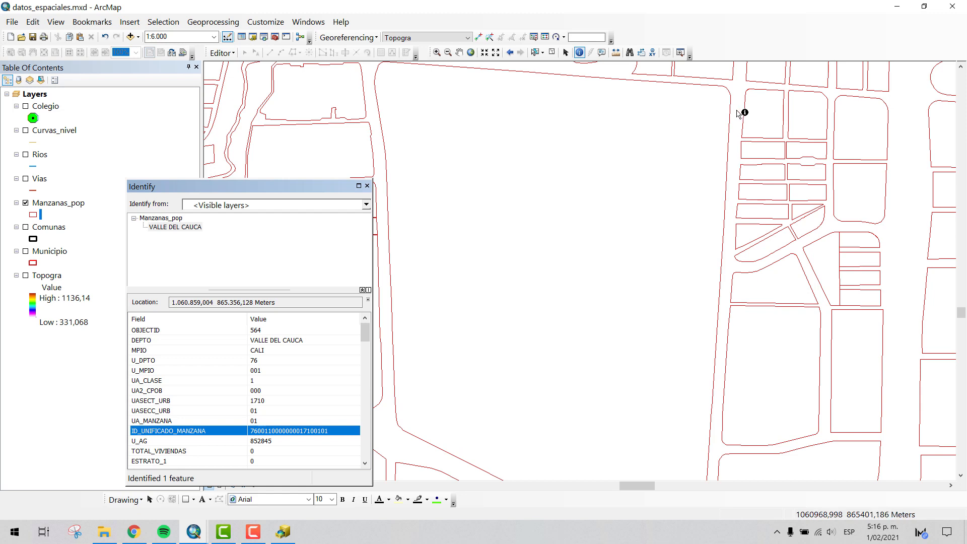
left_click(737, 111)
left_click(737, 111)
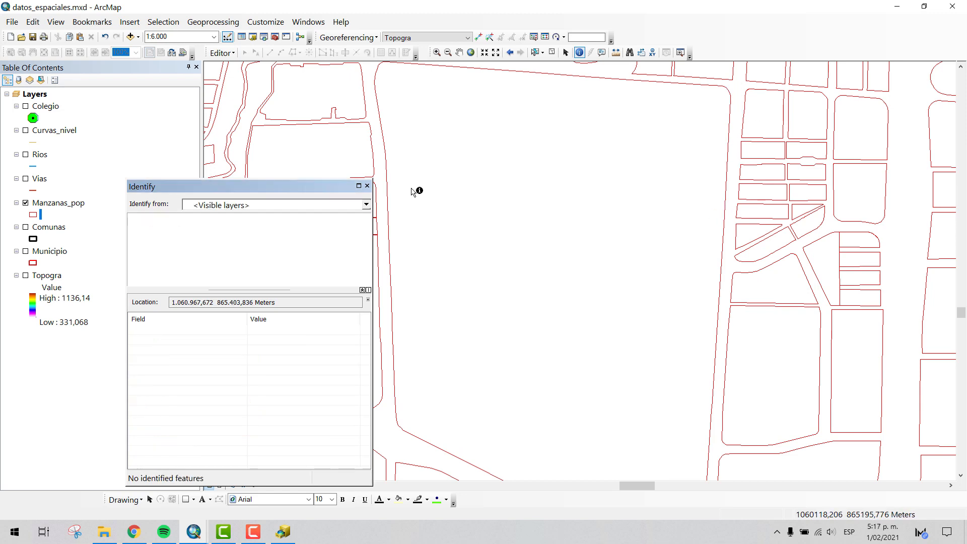
- Show the Topogra raster again and identify the visible layers inside the large block and in the street beside it
left_click(24, 277)
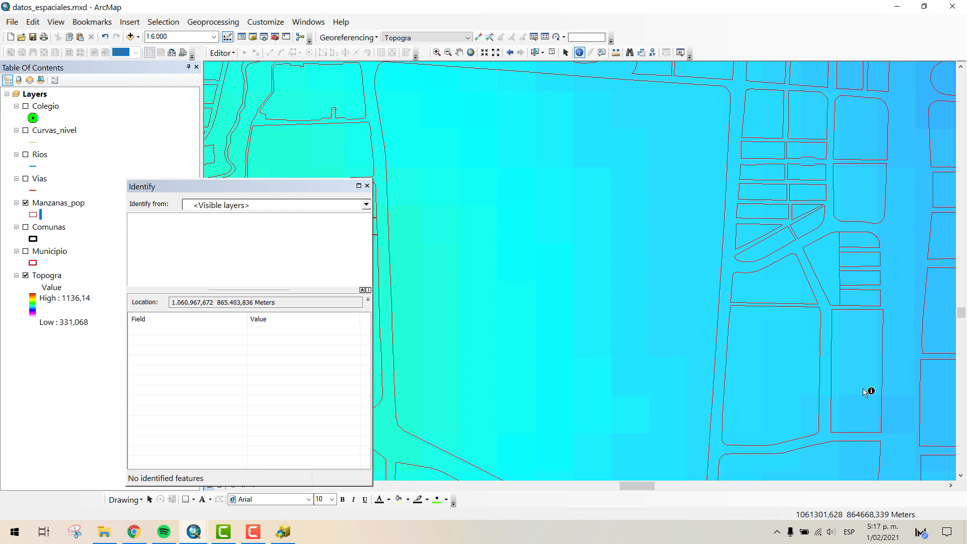
left_click(695, 136)
left_click(695, 135)
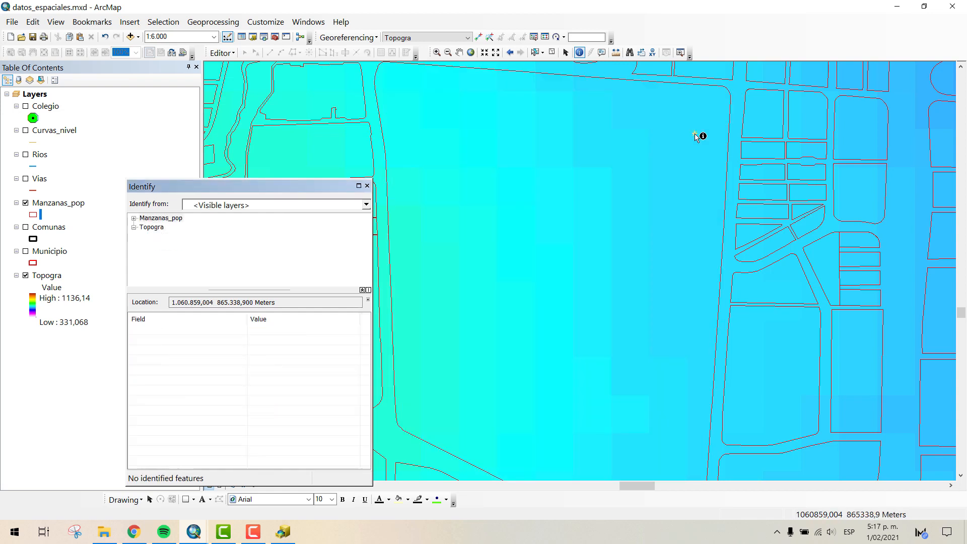
left_click(167, 230)
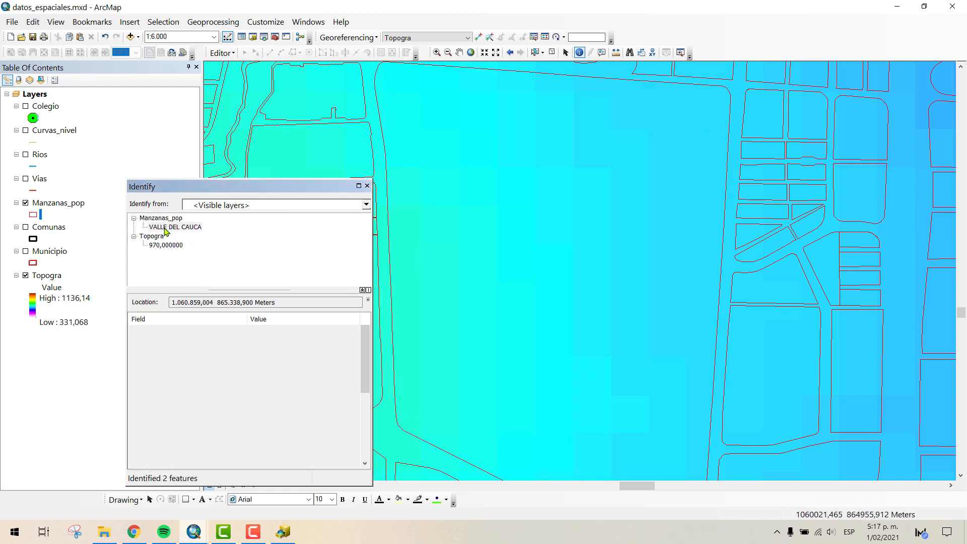
left_click(735, 99)
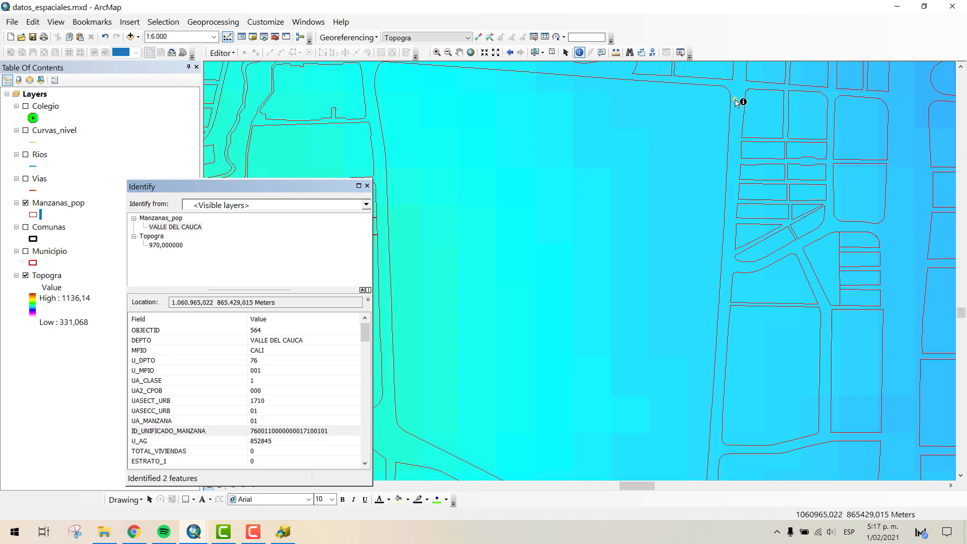
left_click(735, 127)
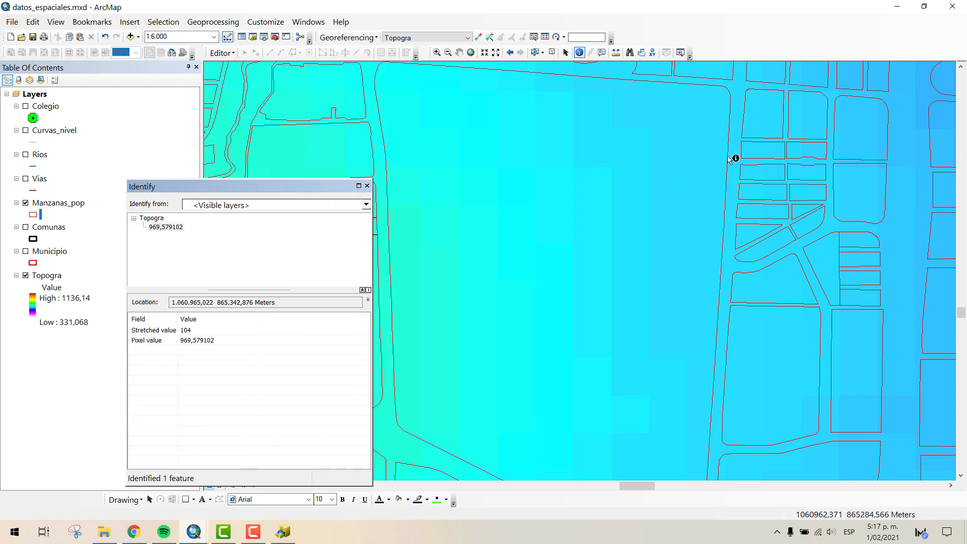
- Restrict Identify to Topogra and compare the pixel values at several points within the large block
left_click(224, 205)
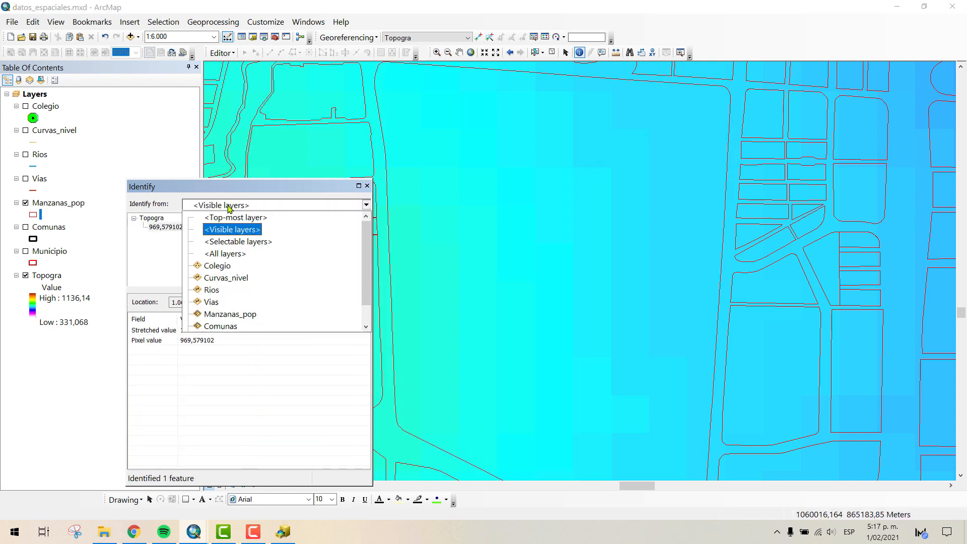
scroll(226, 303, "down", 1)
left_click(217, 328)
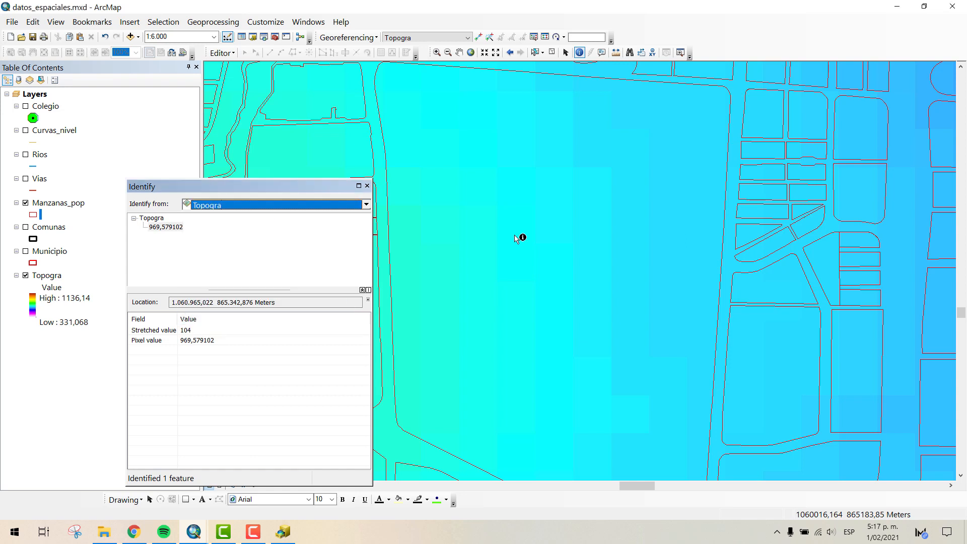
left_click(619, 165)
left_click(401, 108)
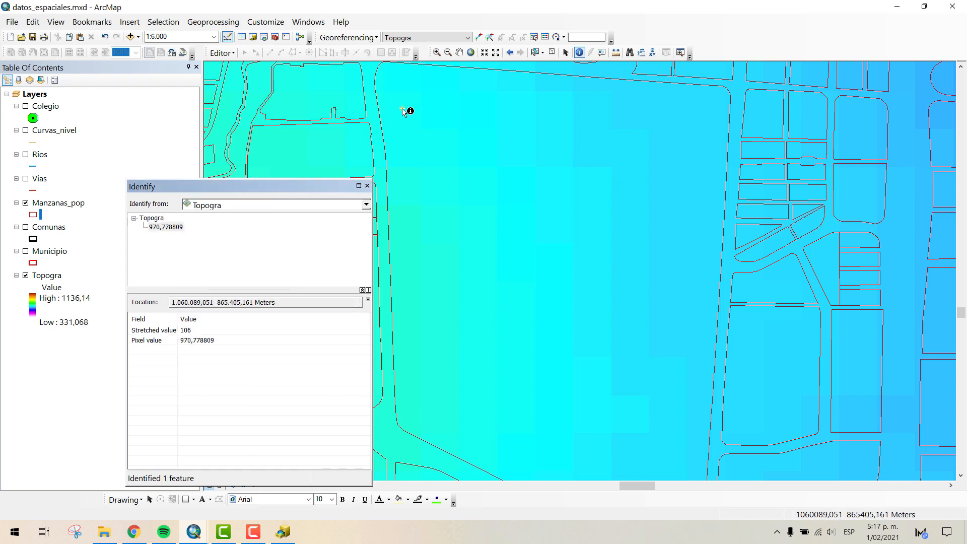
left_click(396, 74)
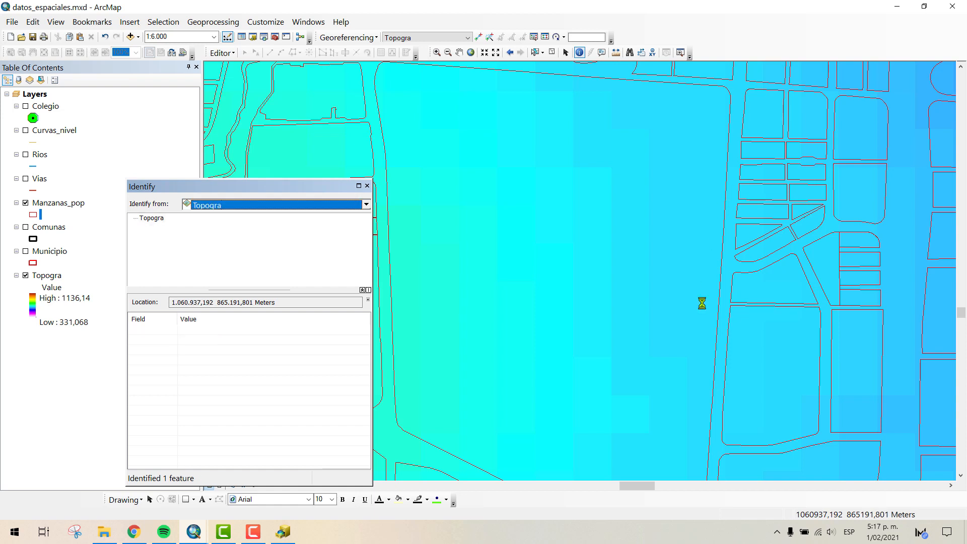
- Compare the Topogra pixel values at points near the large block's east side, southwest corner and northwest corner, closing the identify results
left_click(673, 386)
left_click(474, 399)
left_click(397, 430)
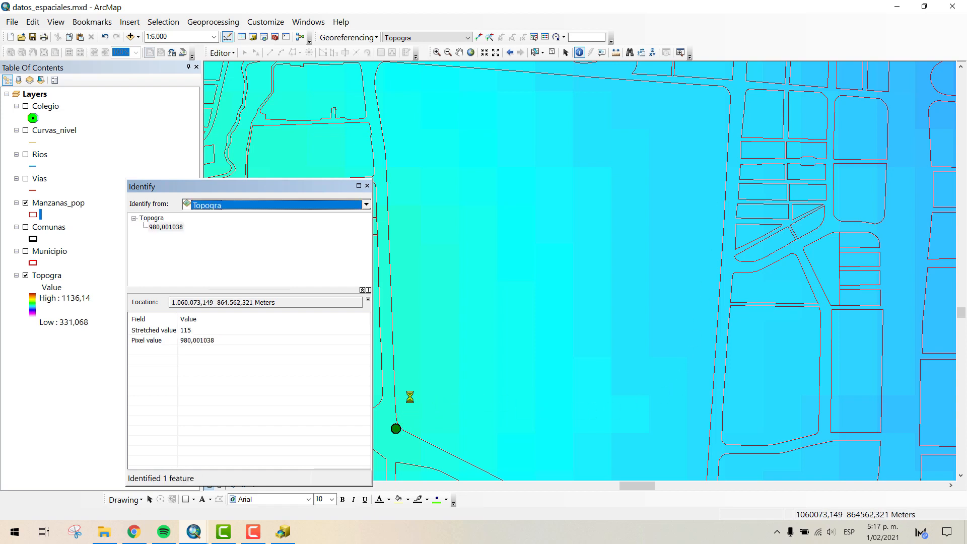
left_click(397, 138)
left_click(421, 86)
left_click(401, 81)
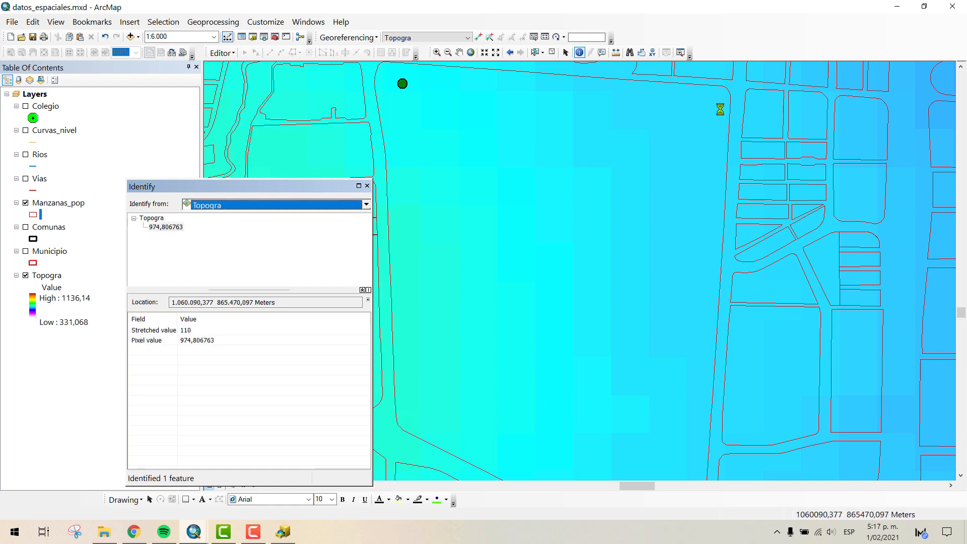
left_click(368, 186)
- Examine the Topogra raster cells at close range along the large block's northern edge
left_click(458, 52)
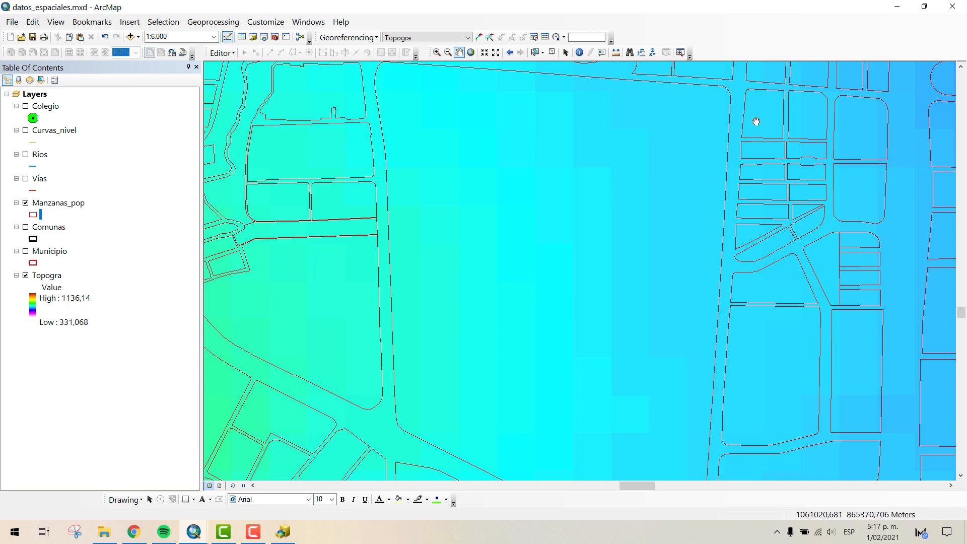
scroll(699, 138, "up", 3)
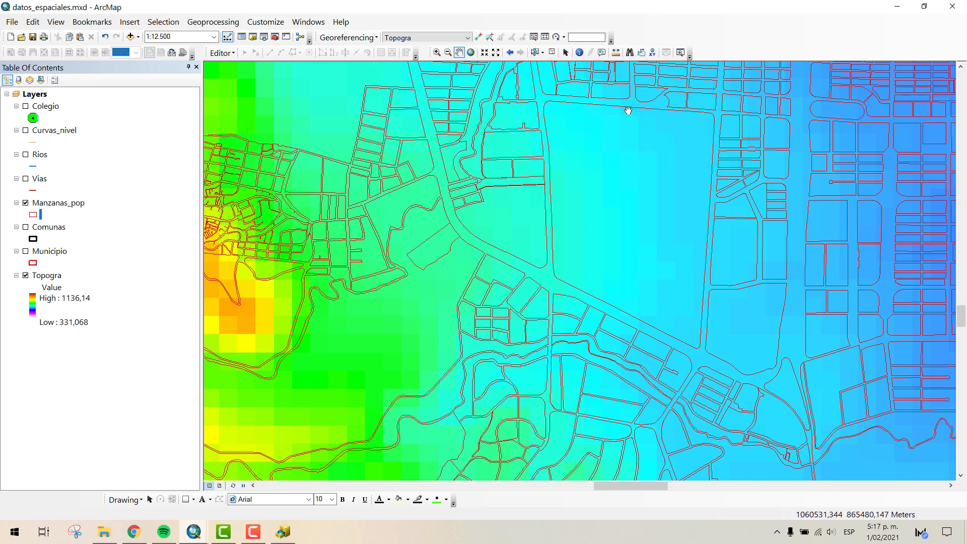
left_click_drag(627, 109, 606, 180)
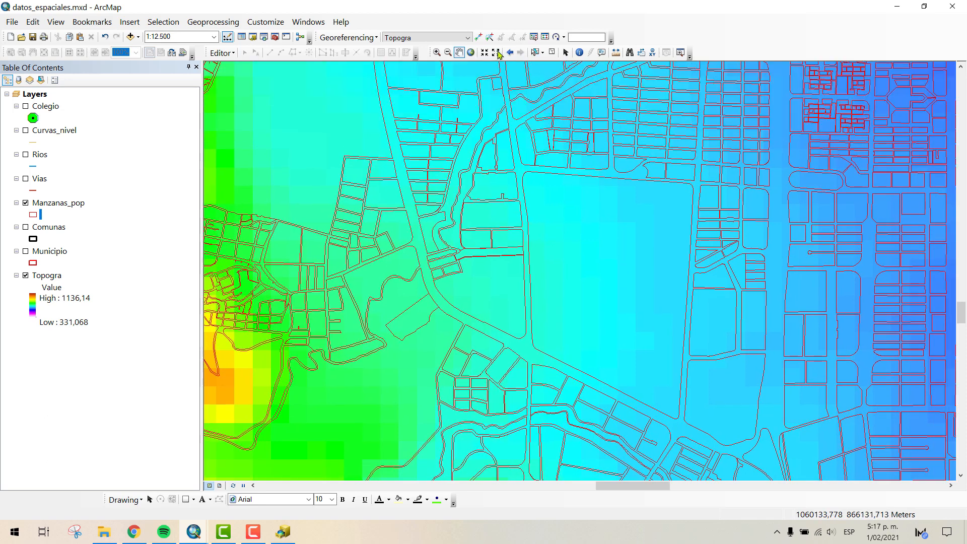
left_click(437, 52)
left_click_drag(635, 162, 601, 215)
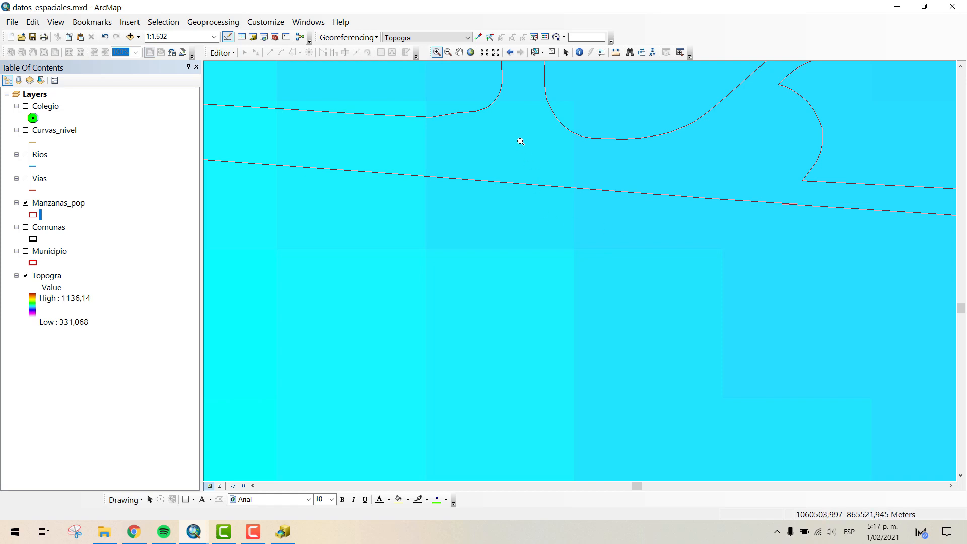
- Measure the four sides of a single Topogra pixel that straddles the large block's northern edge, using a closed line measurement
left_click(615, 53)
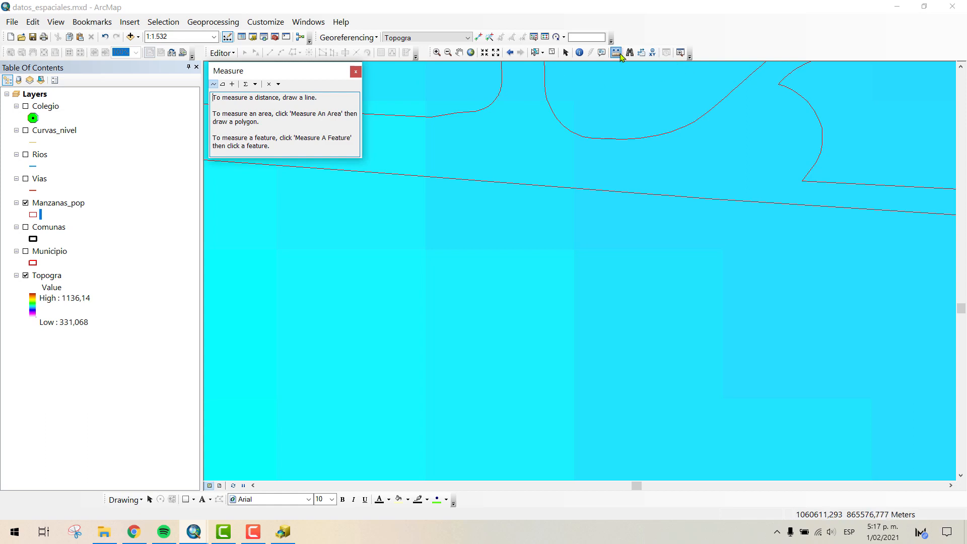
left_click(213, 85)
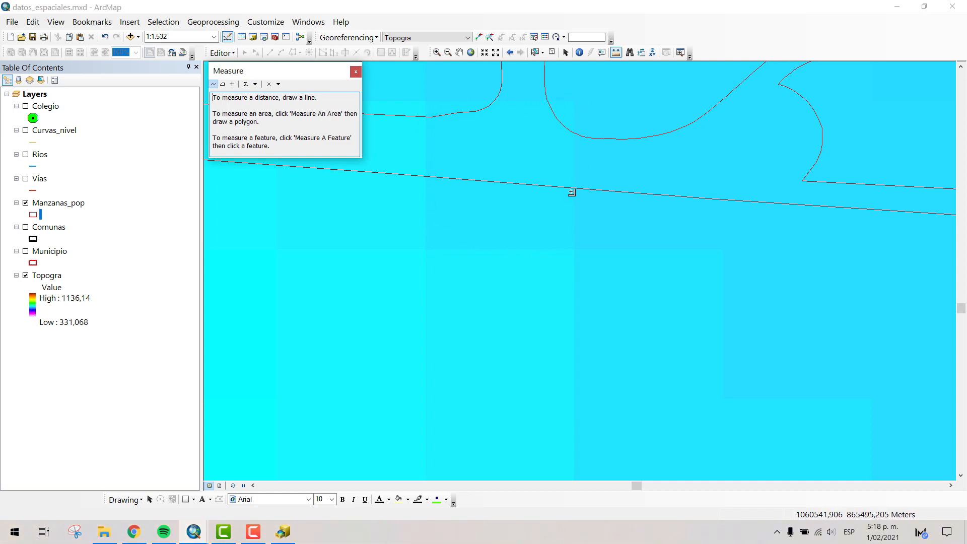
scroll(515, 214, "down", 4)
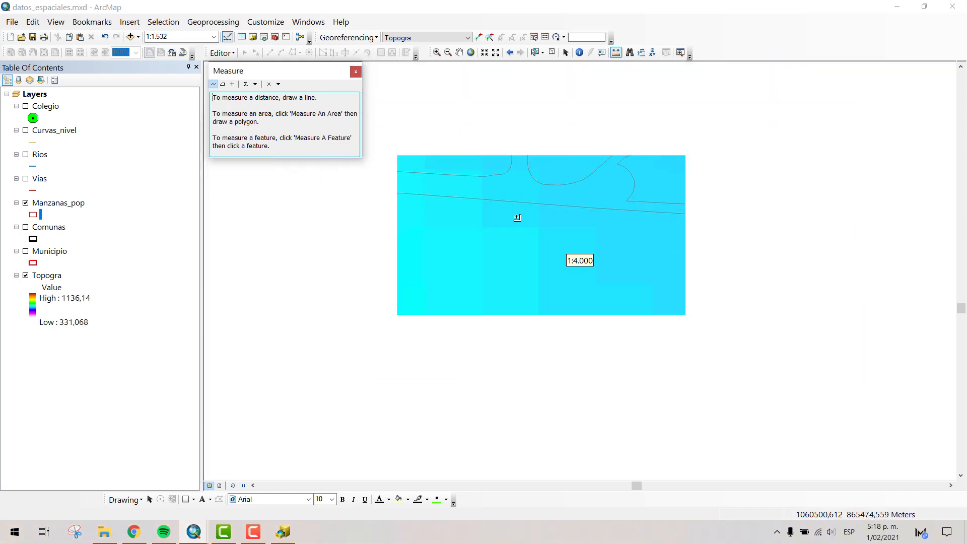
scroll(517, 217, "down", 7)
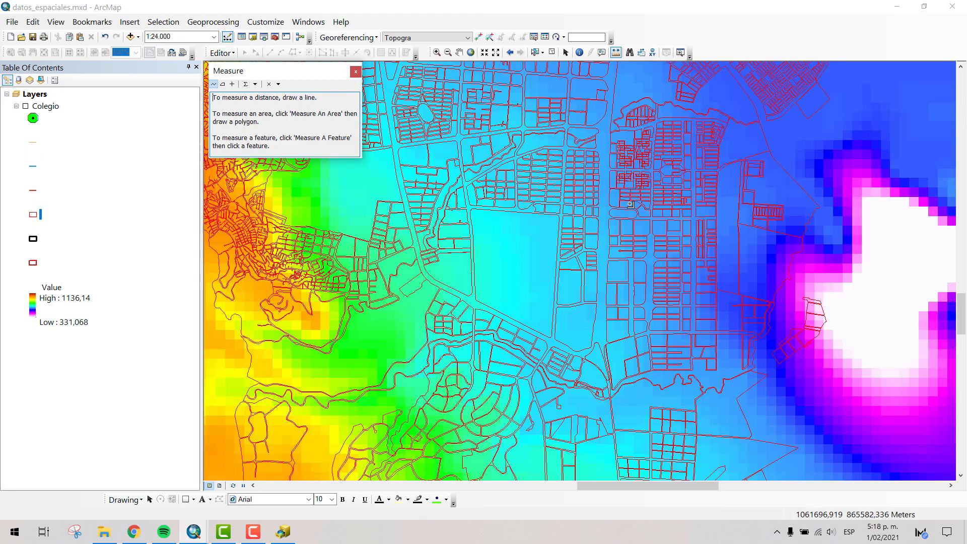
scroll(630, 205, "down", 3)
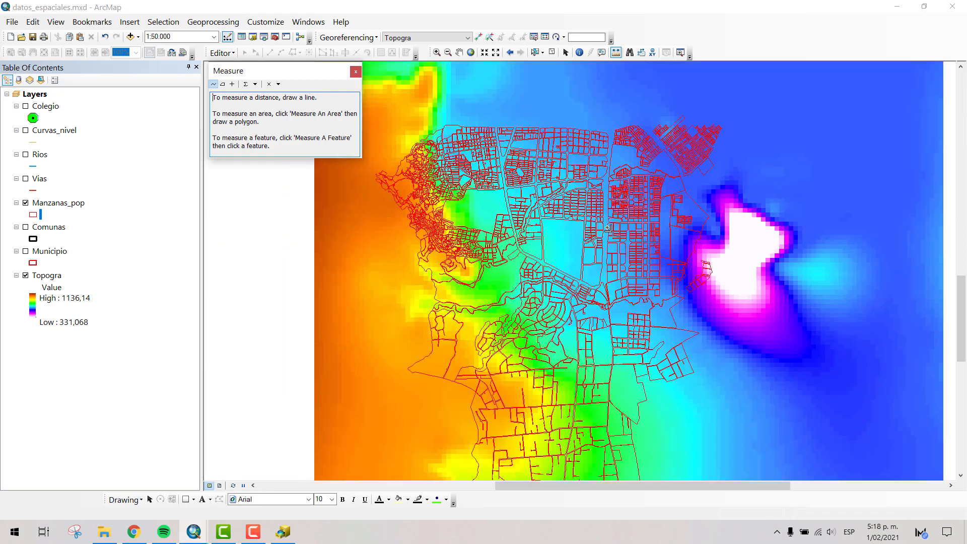
scroll(608, 228, "down", 1)
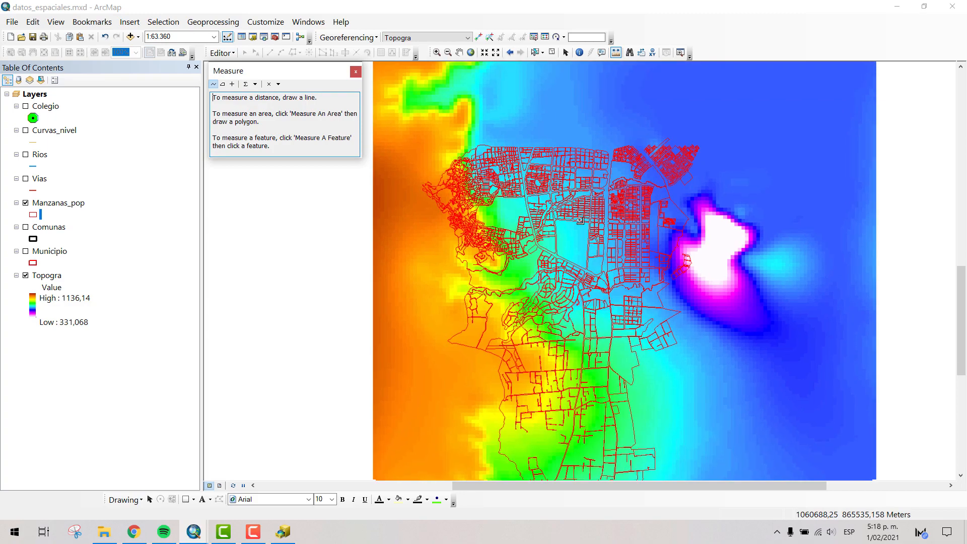
scroll(580, 221, "up", 10)
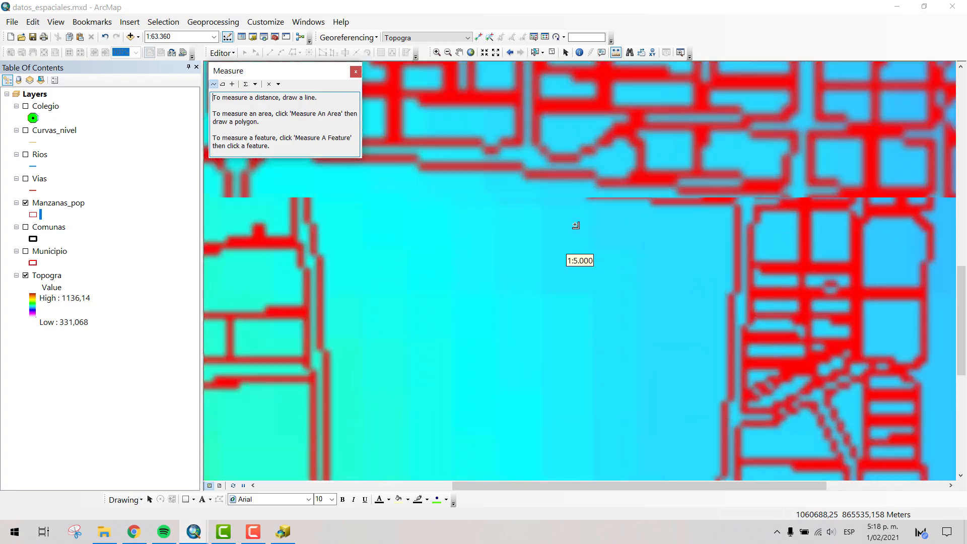
scroll(579, 224, "up", 3)
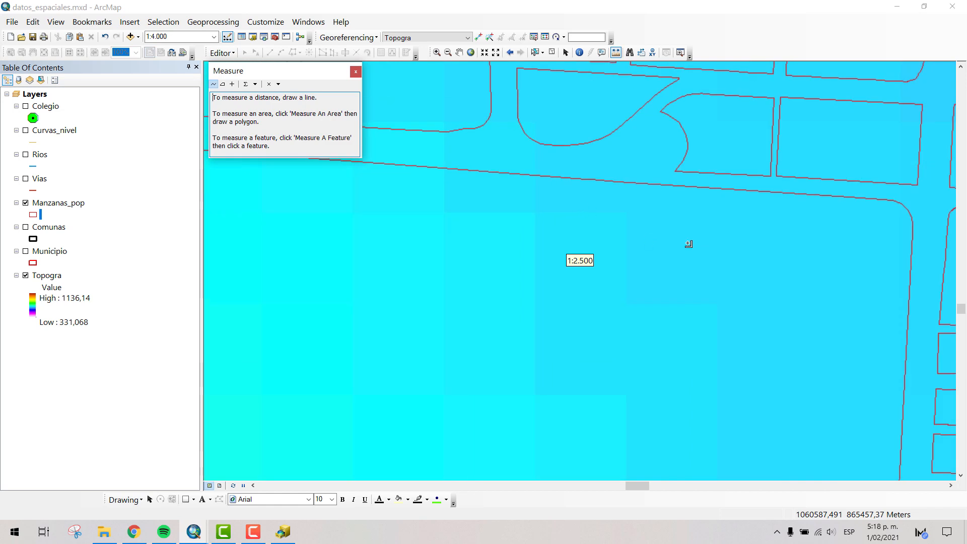
left_click(444, 211)
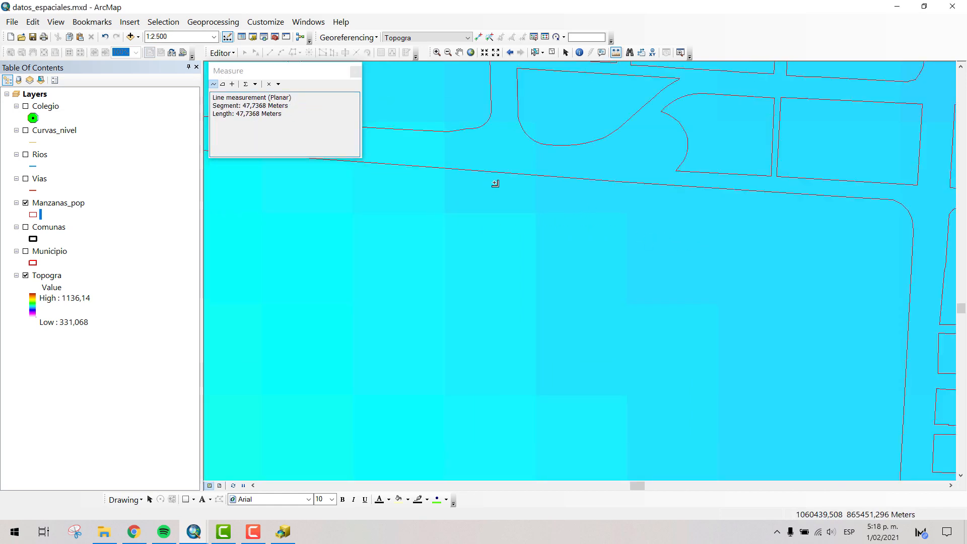
left_click(538, 212)
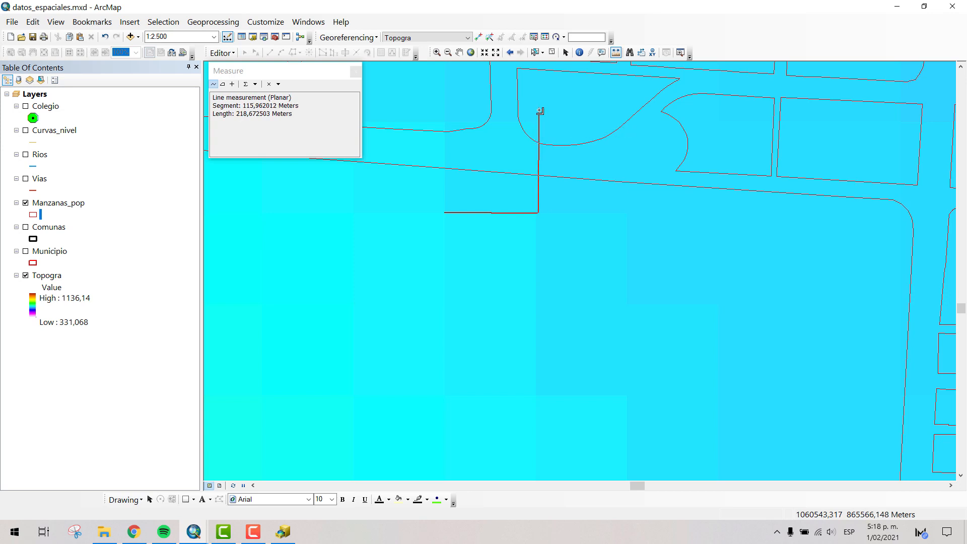
left_click(537, 122)
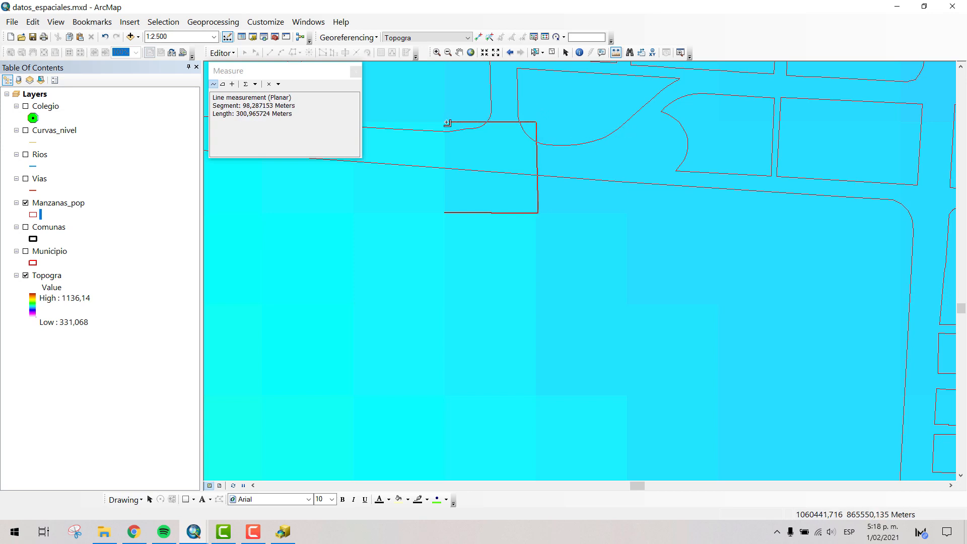
left_click(443, 122)
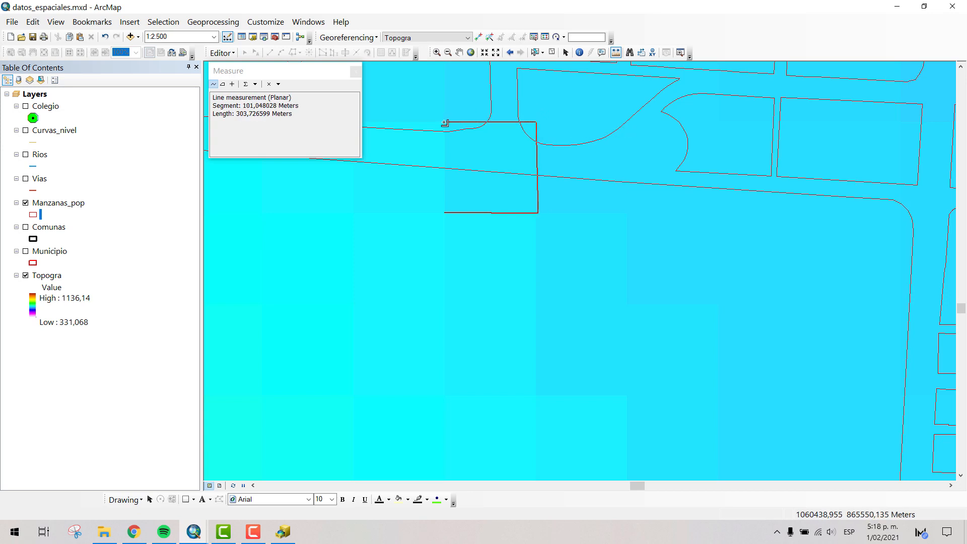
double_click(444, 212)
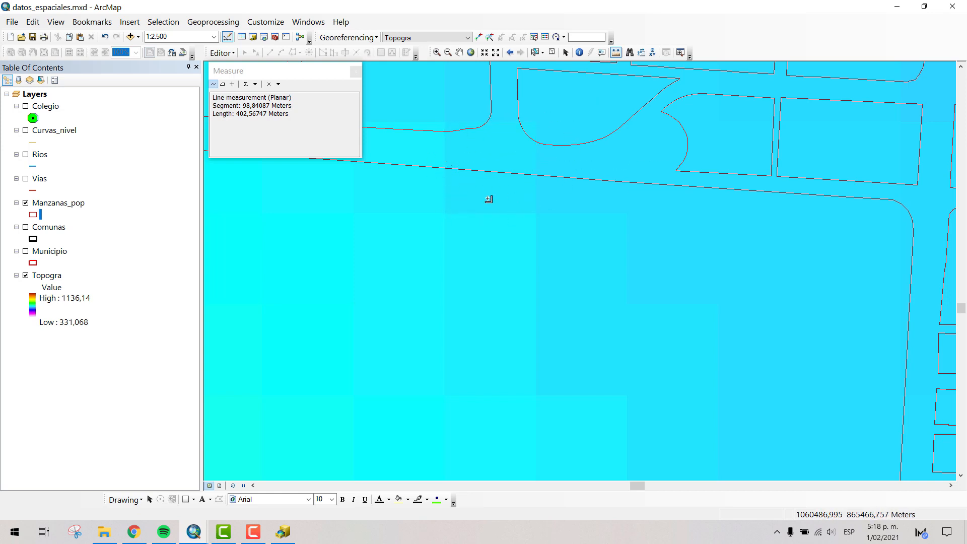
- Identify the Topogra value at two points within the measured pixel and highlight the current map scale
left_click(579, 52)
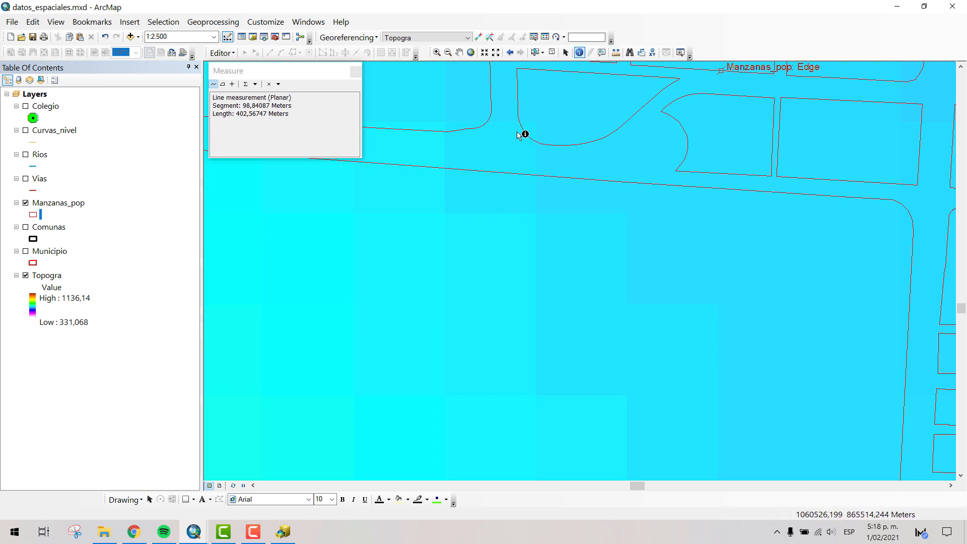
left_click(494, 164)
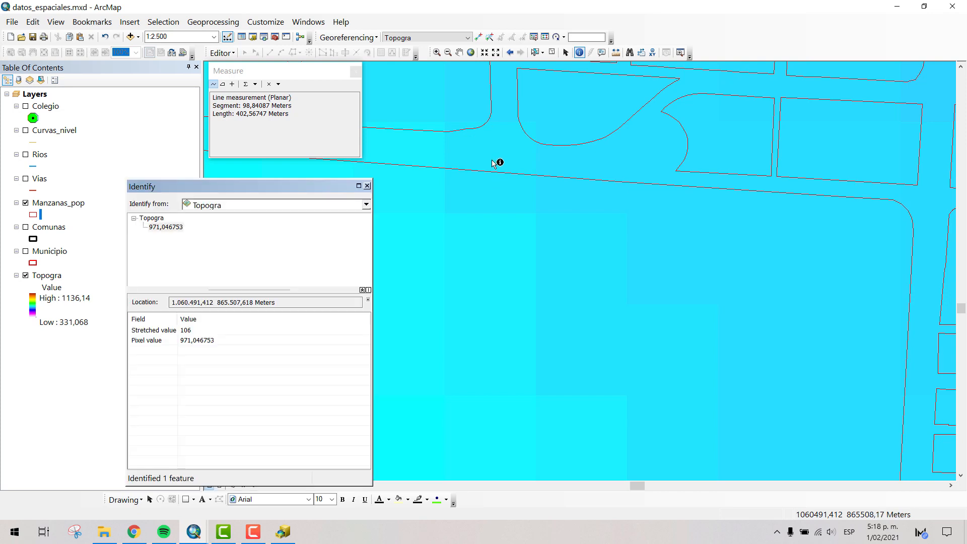
left_click(453, 144)
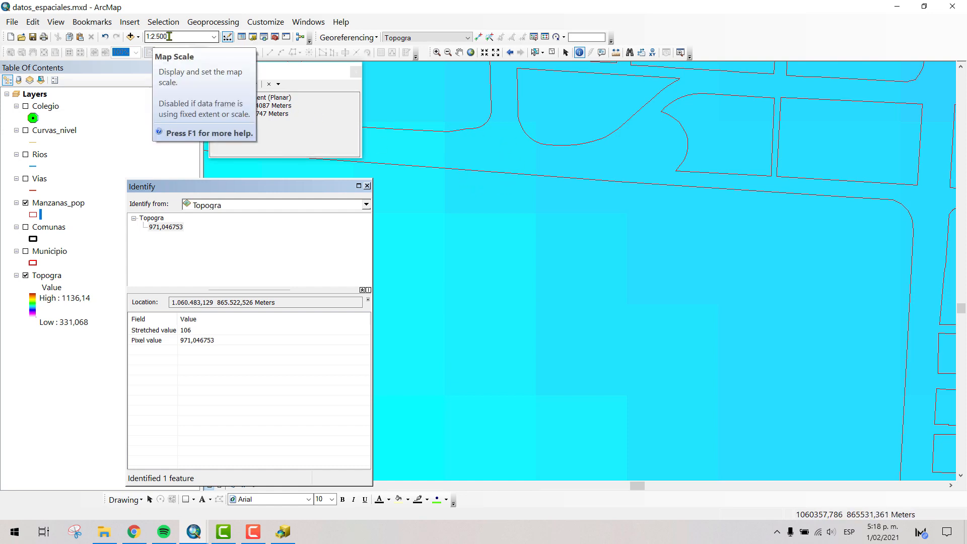
left_click(147, 38)
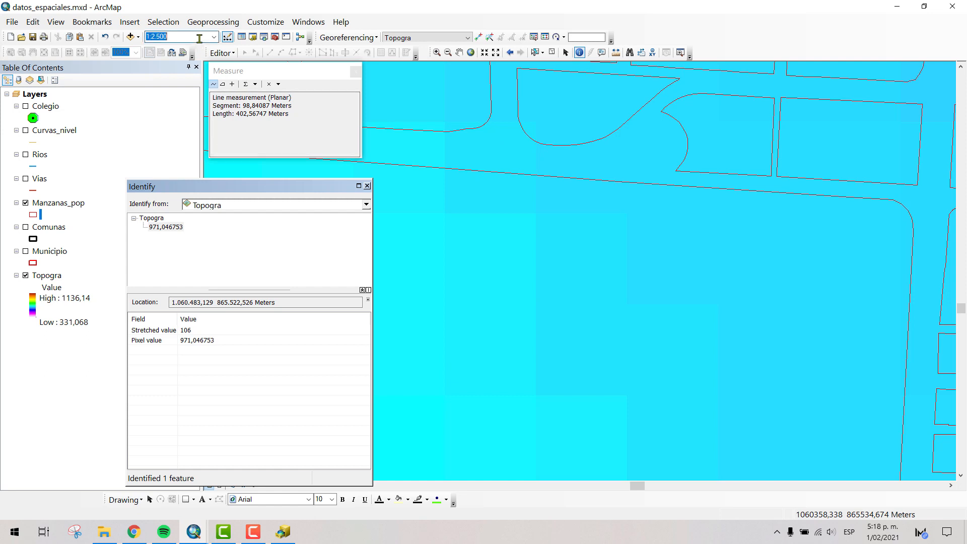
- Compare the Topogra values of the measured pixel and the two pixels directly south of it, closing the identify and measurement results
left_click(497, 247)
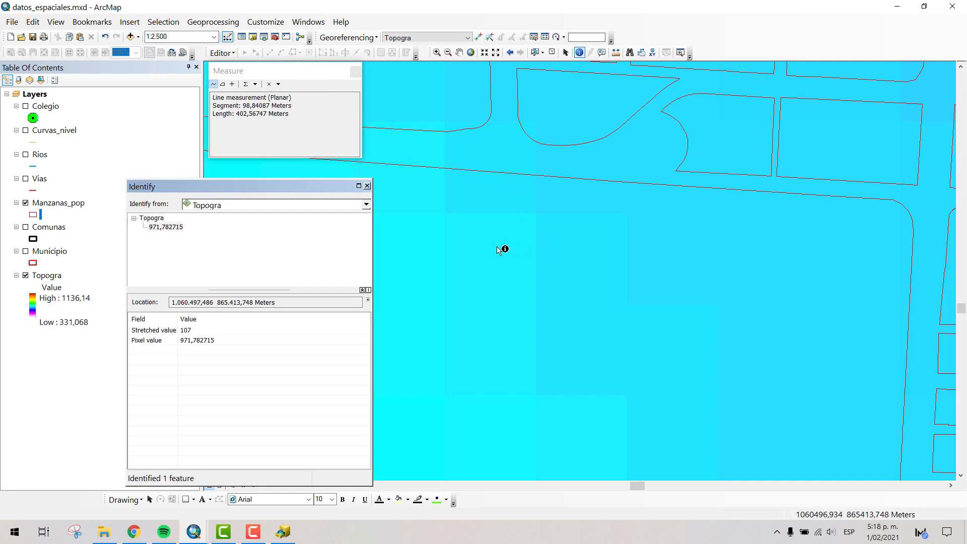
left_click(481, 149)
left_click(498, 192)
left_click(485, 241)
left_click(497, 309)
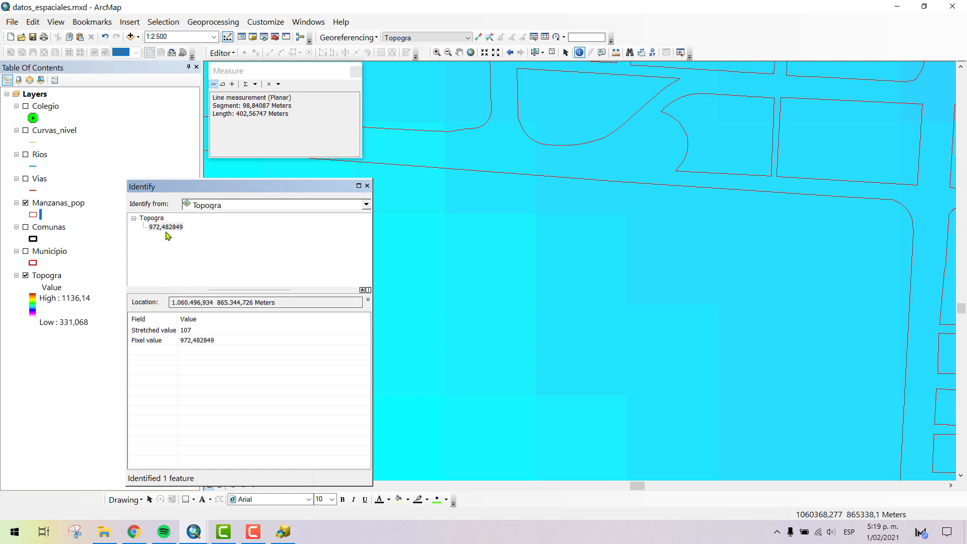
left_click(367, 185)
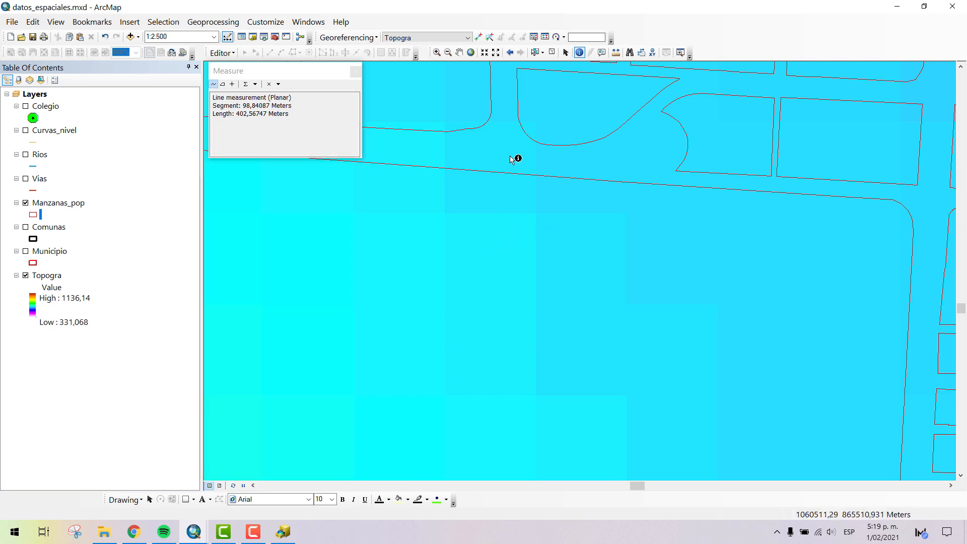
left_click(355, 74)
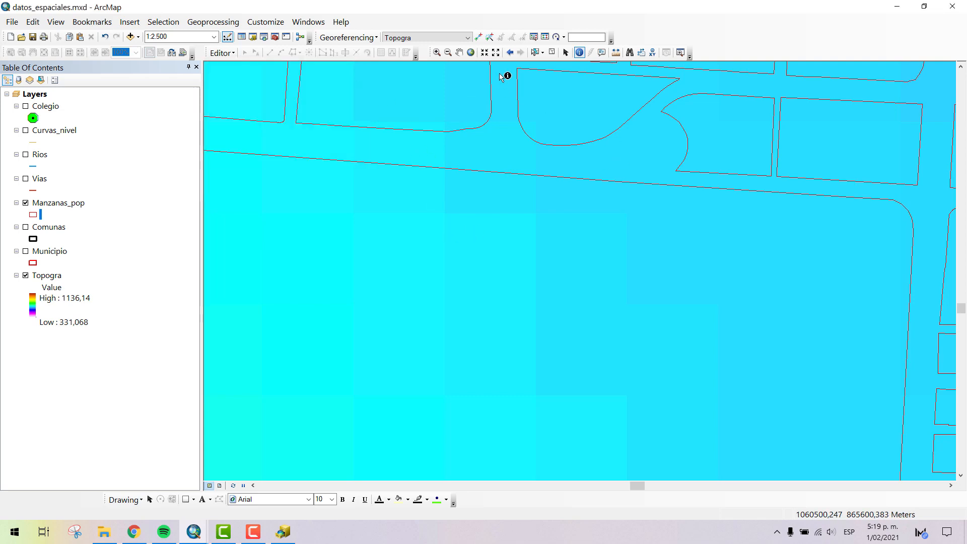
- Examine the continuous color variation of the Topogra raster around the large block and across the city's blocks at smaller scales
left_click(460, 53)
scroll(581, 282, "up", 5)
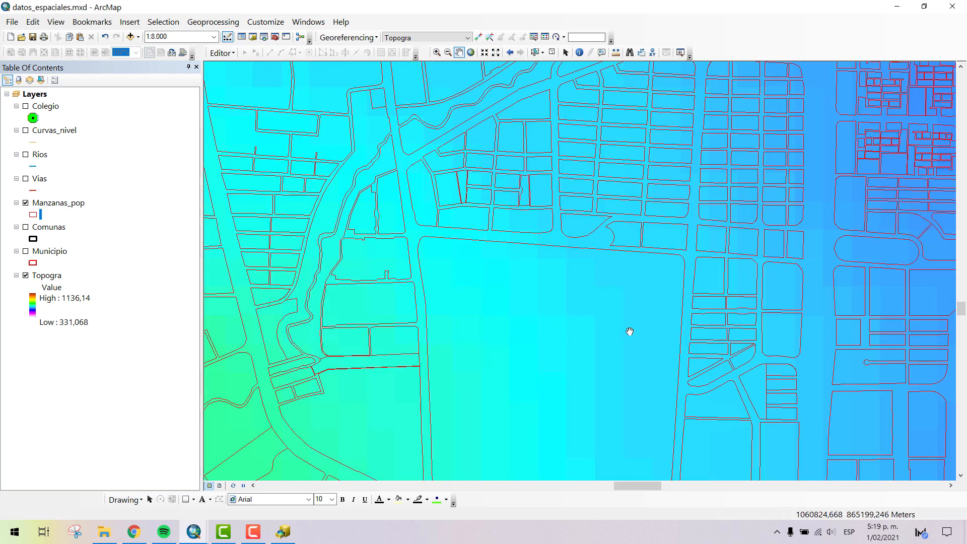
left_click_drag(572, 317, 574, 187)
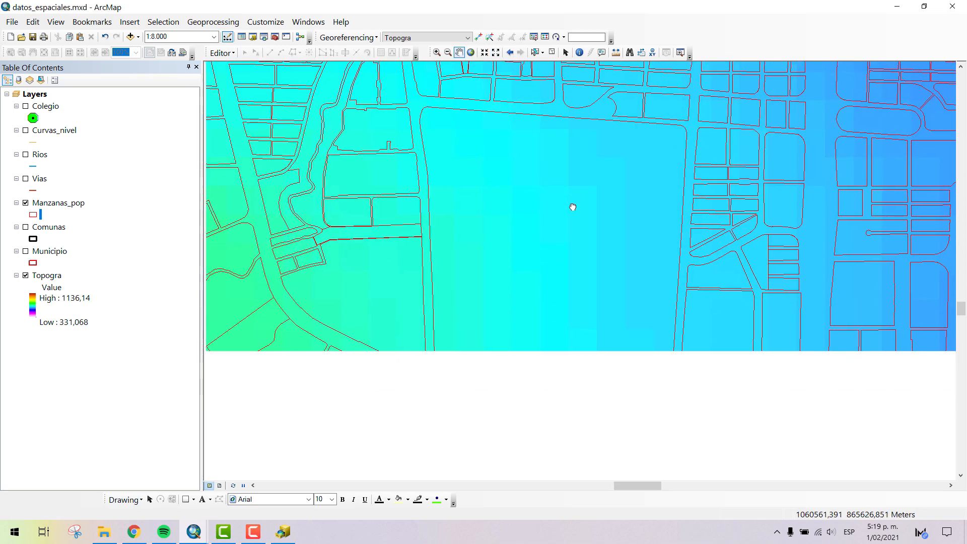
left_click_drag(559, 321, 475, 388)
scroll(475, 388, "up", 3)
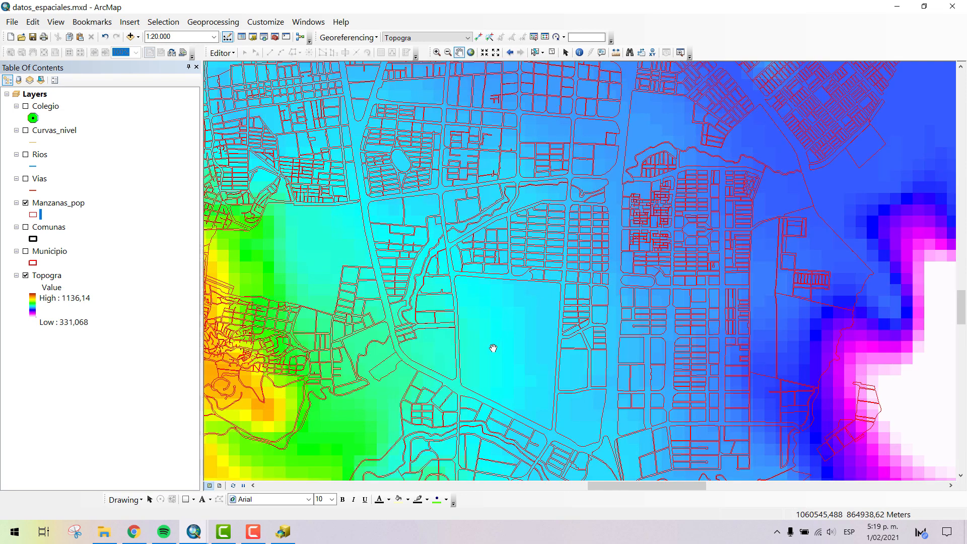
left_click_drag(548, 231, 704, 207)
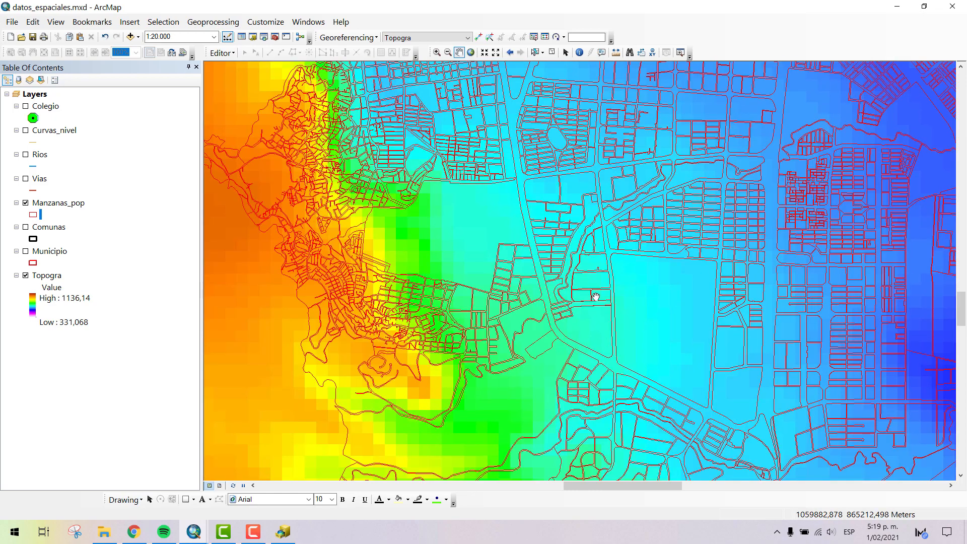
scroll(595, 296, "up", 1)
scroll(650, 282, "up", 1)
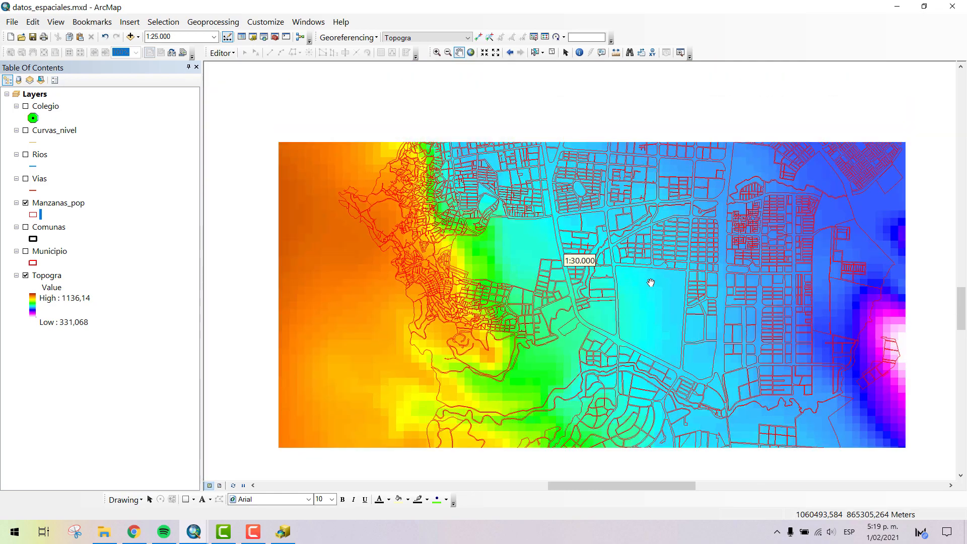
scroll(650, 282, "up", 1)
left_click_drag(757, 274, 712, 216)
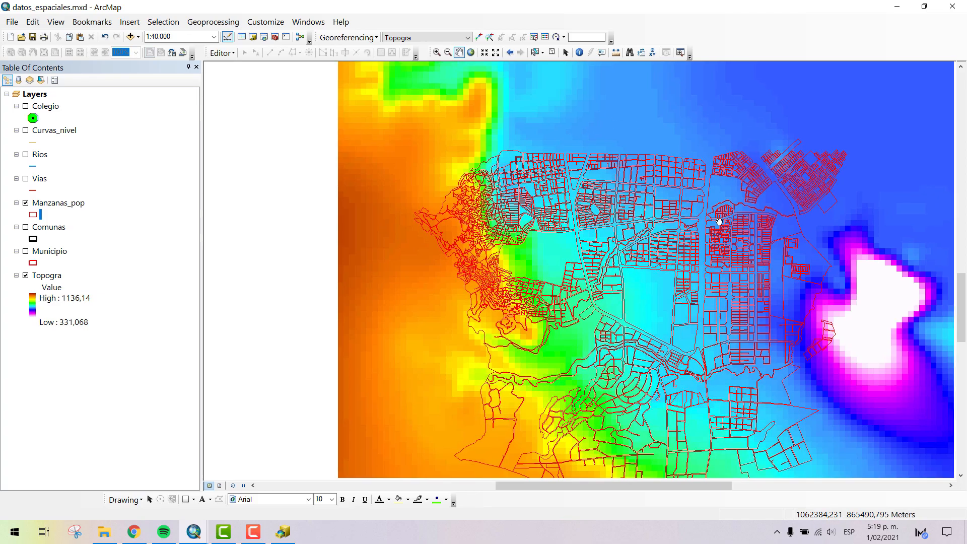
scroll(577, 254, "up", 1)
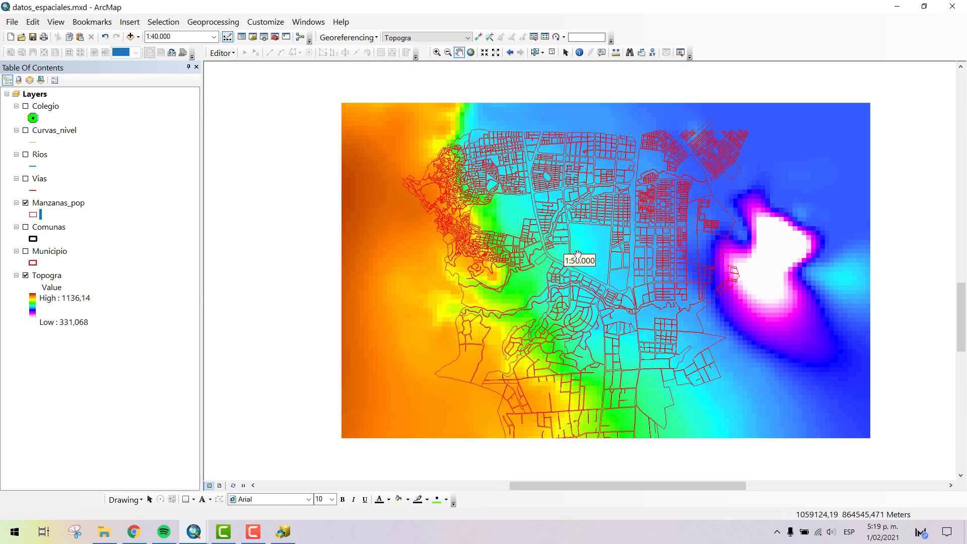
scroll(597, 234, "down", 6)
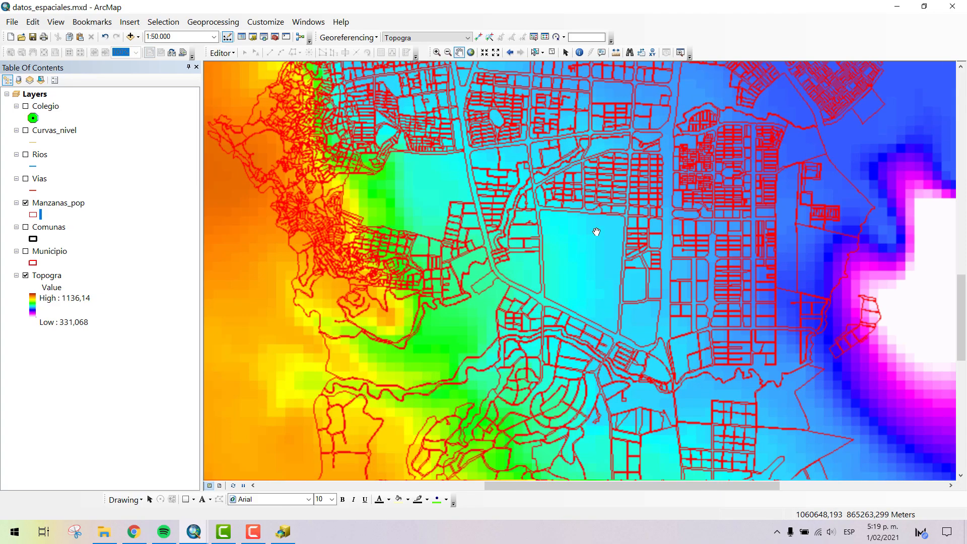
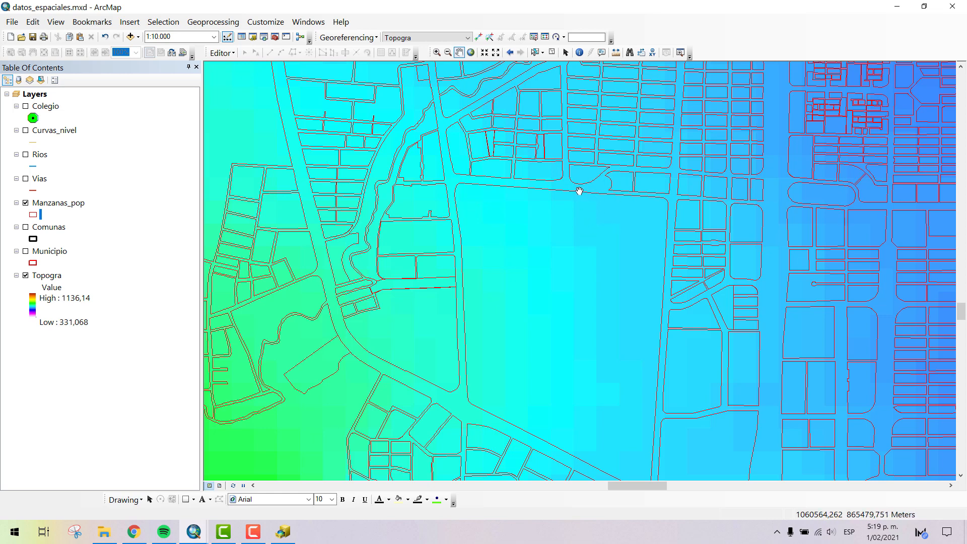
- Examine individual Topogra pixels at the large block's northern edge and the raster's continuous color variation across the whole city
scroll(579, 190, "up", 3)
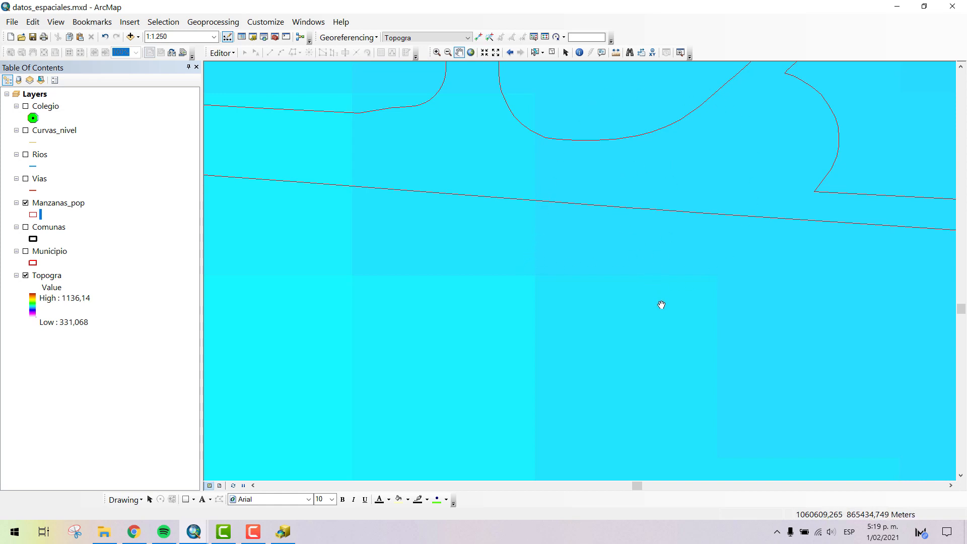
scroll(661, 304, "down", 4)
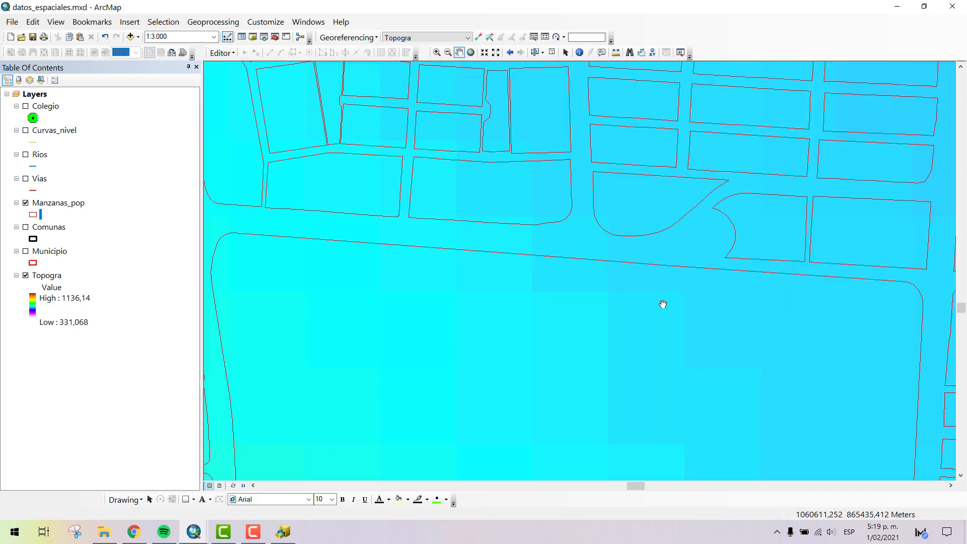
scroll(646, 311, "down", 3)
scroll(645, 310, "down", 3)
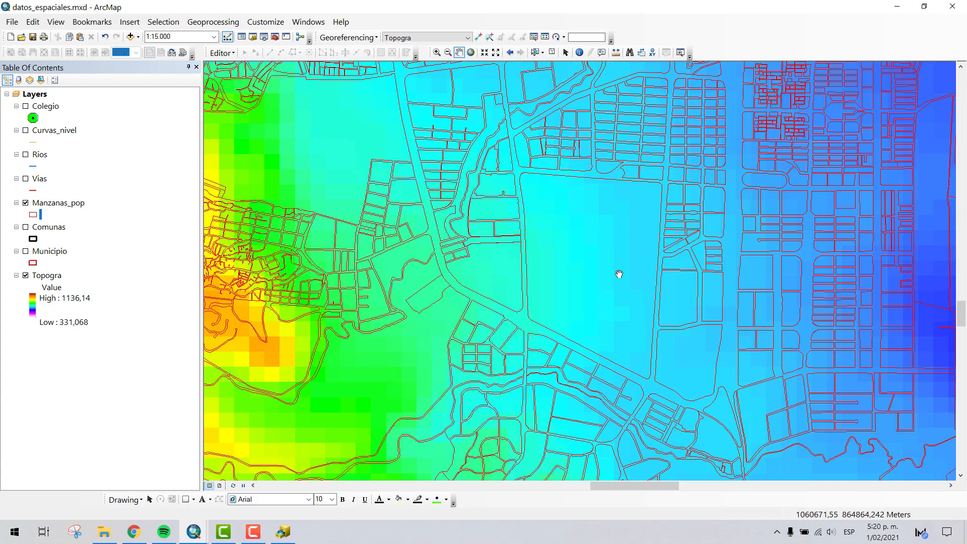
scroll(619, 271, "down", 2)
scroll(579, 274, "down", 2)
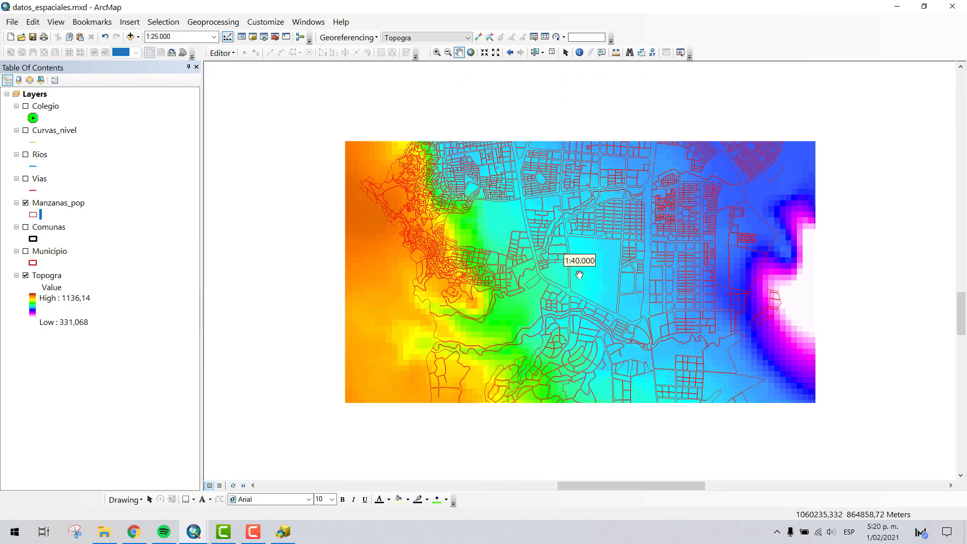
scroll(579, 274, "down", 1)
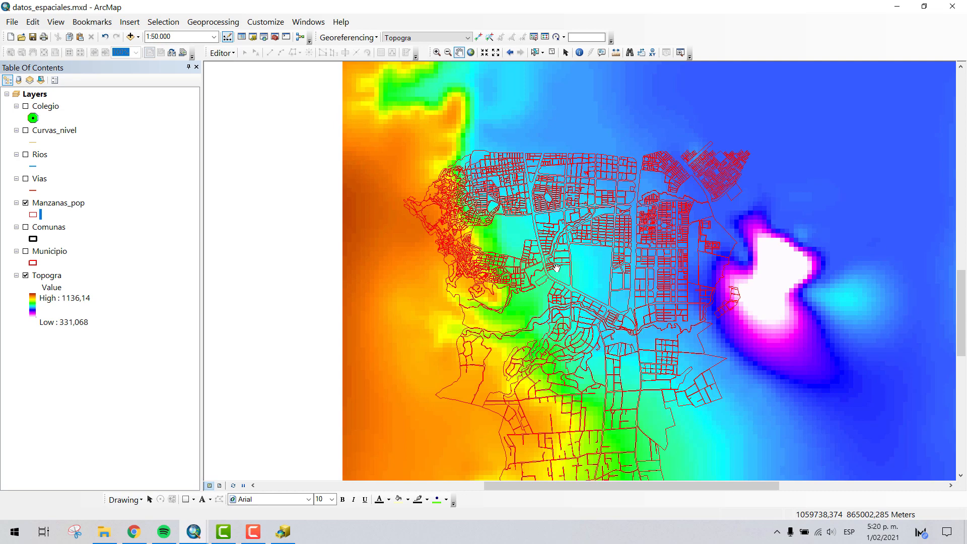
scroll(557, 268, "down", 1)
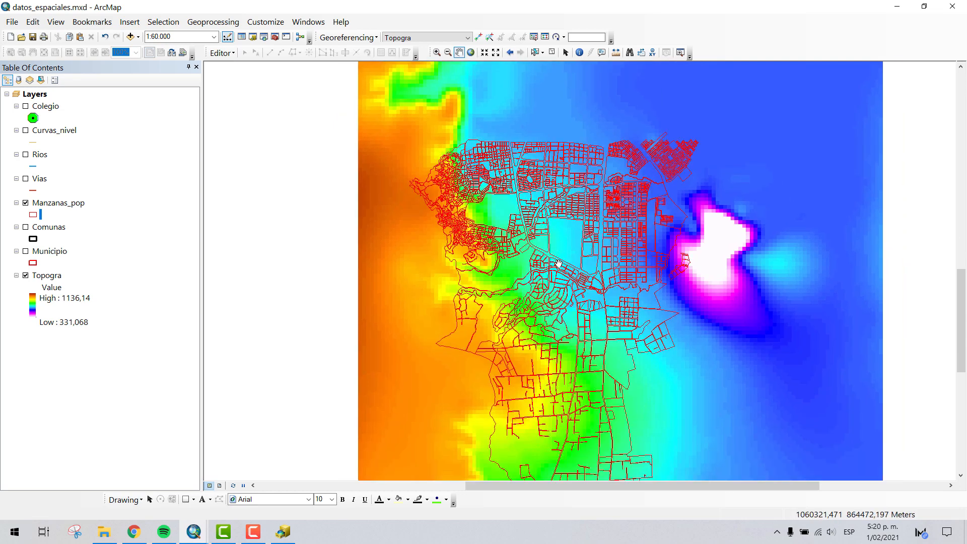
scroll(503, 254, "down", 1)
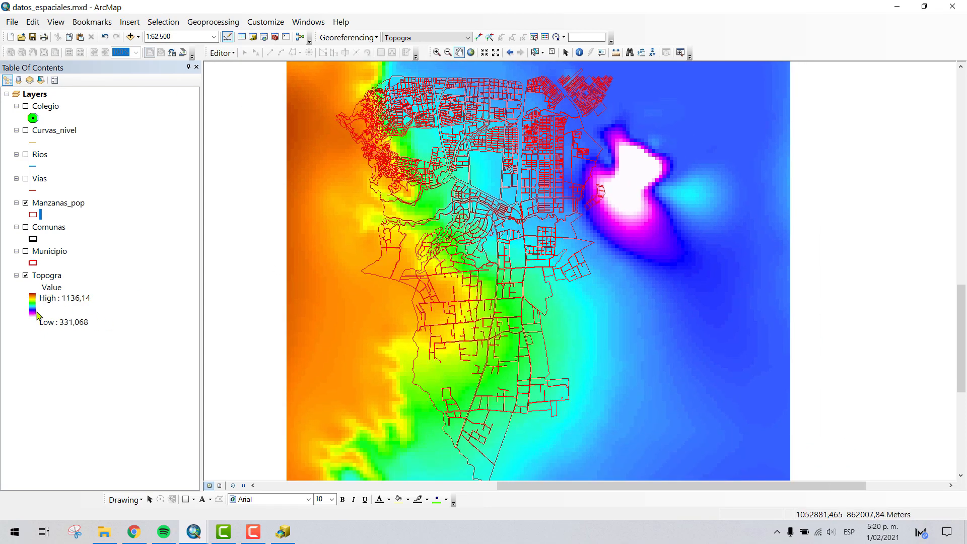
- Check whether the attribute table is available for the Topogra raster layer
right_click(59, 281)
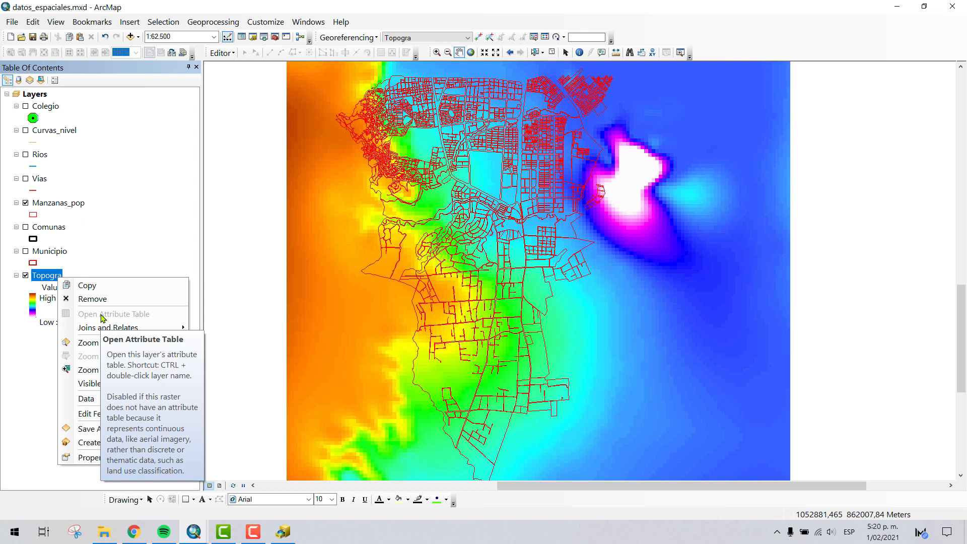
left_click(120, 254)
left_click(61, 277)
right_click(62, 278)
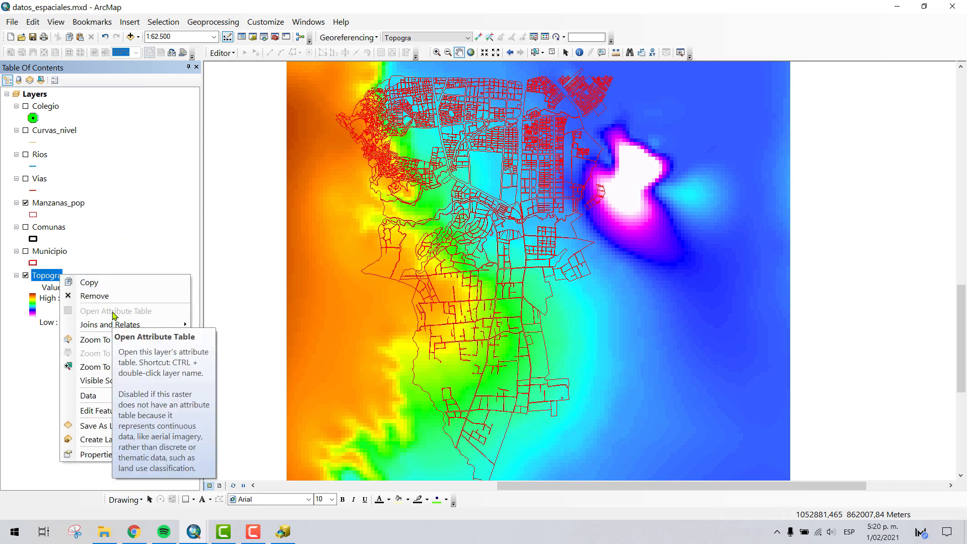
left_click(128, 228)
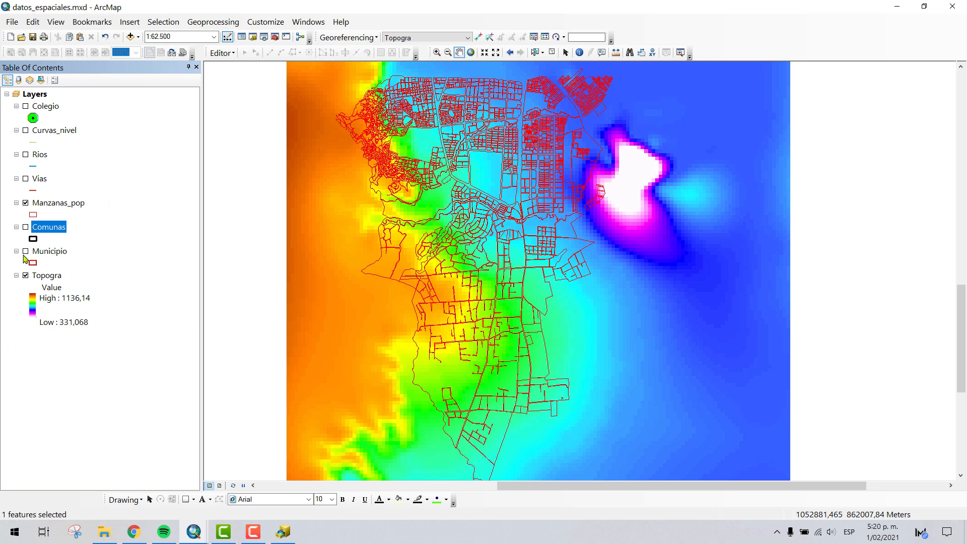
left_click(53, 280)
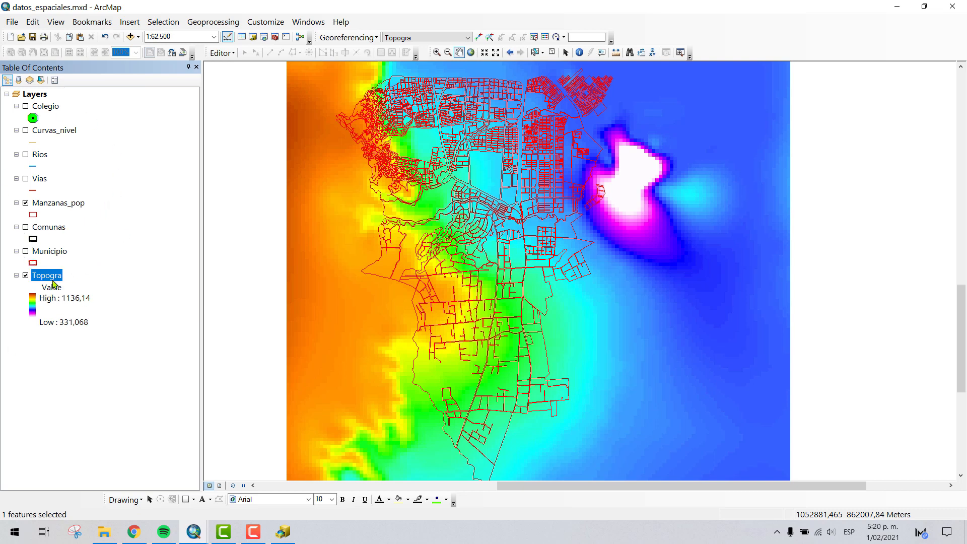
- Show the Comunas, Municipio and Vias layers over the Topogra raster and hide Manzanas_pop
left_click(26, 204)
left_click(25, 203)
left_click(25, 227)
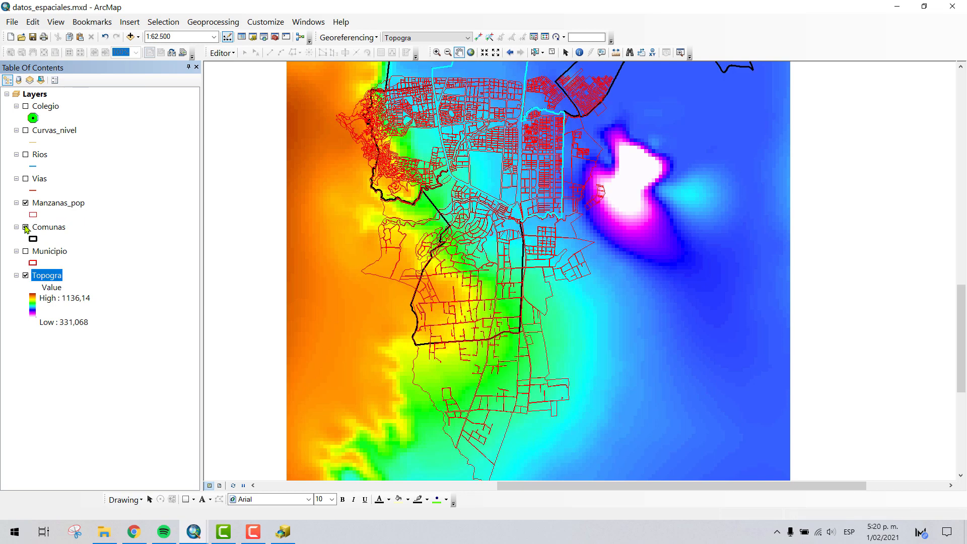
left_click(26, 251)
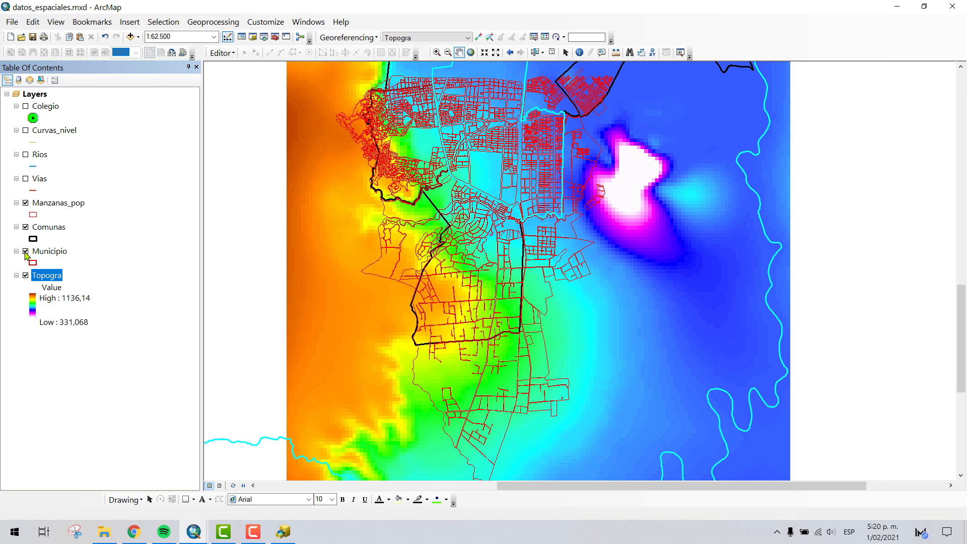
left_click(25, 179)
left_click(26, 204)
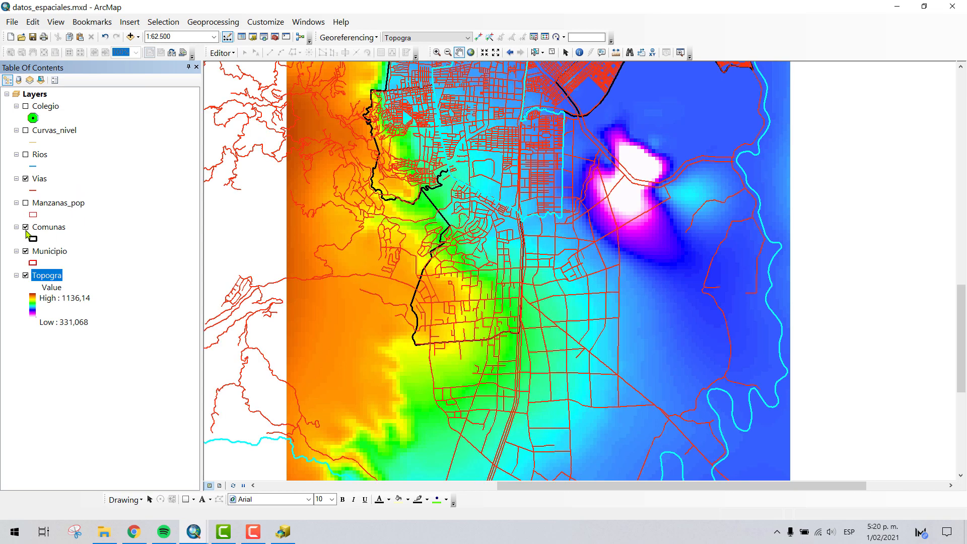
- Show the Rios, Curvas_nivel and Colegio layers over the Topogra raster
left_click(25, 155)
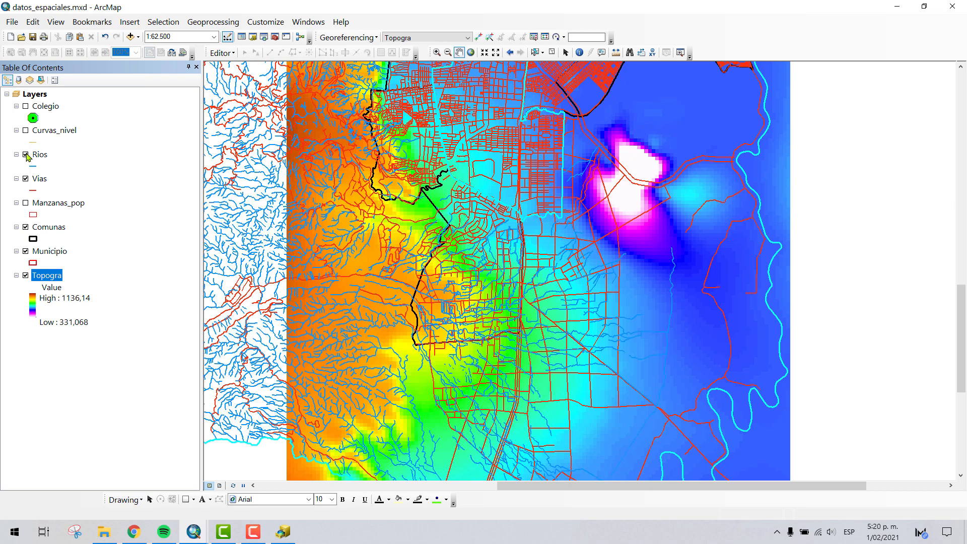
left_click(25, 130)
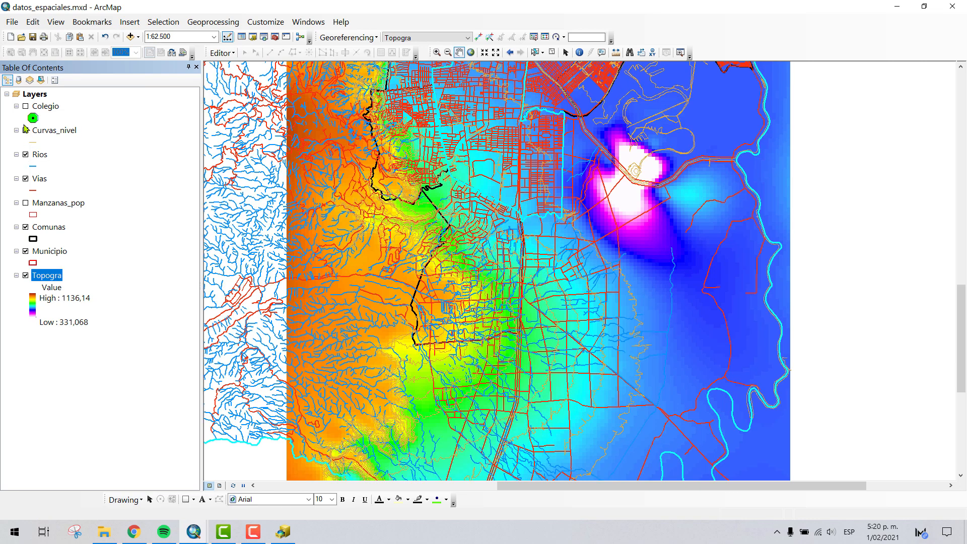
left_click(26, 107)
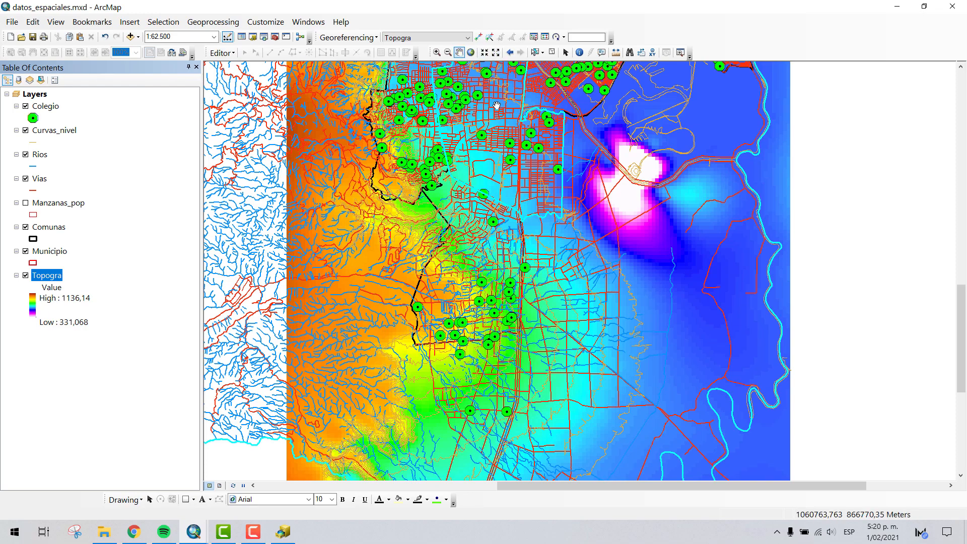
left_click_drag(498, 106, 526, 234)
scroll(525, 283, "up", 3)
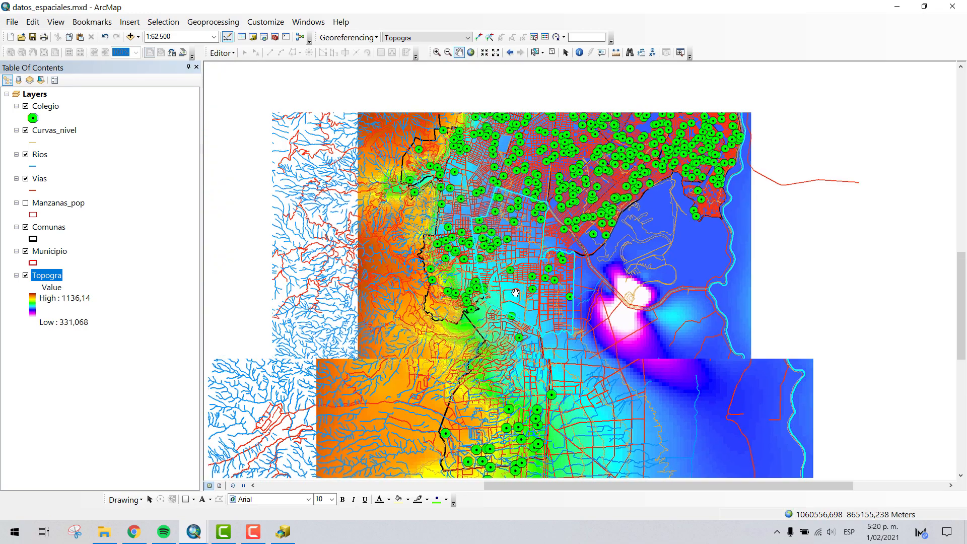